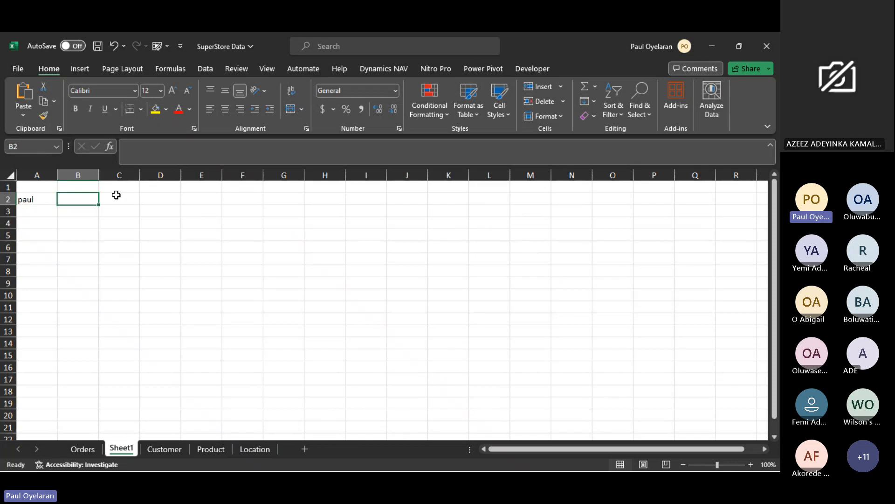
- Enter =UPPER(A2) in cell B2 to convert the name in A2 to all capital letters
{"action": "type", "text": "="}
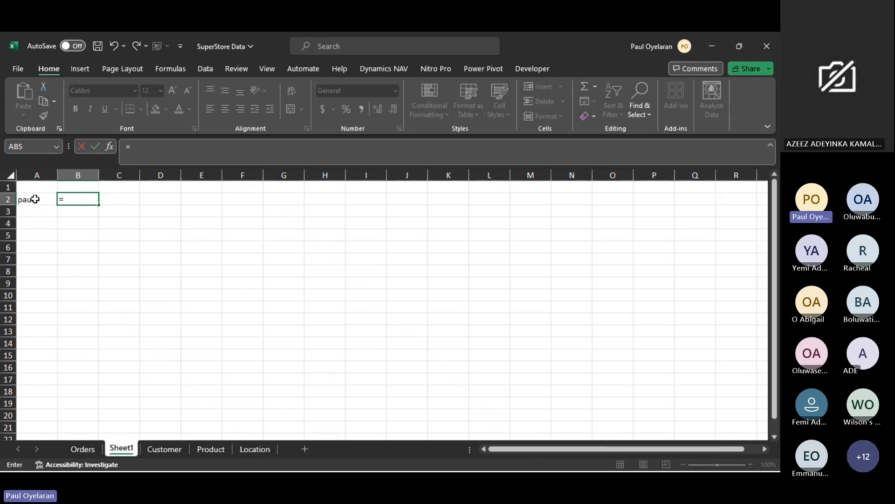
{"action": "type", "text": "uppe"}
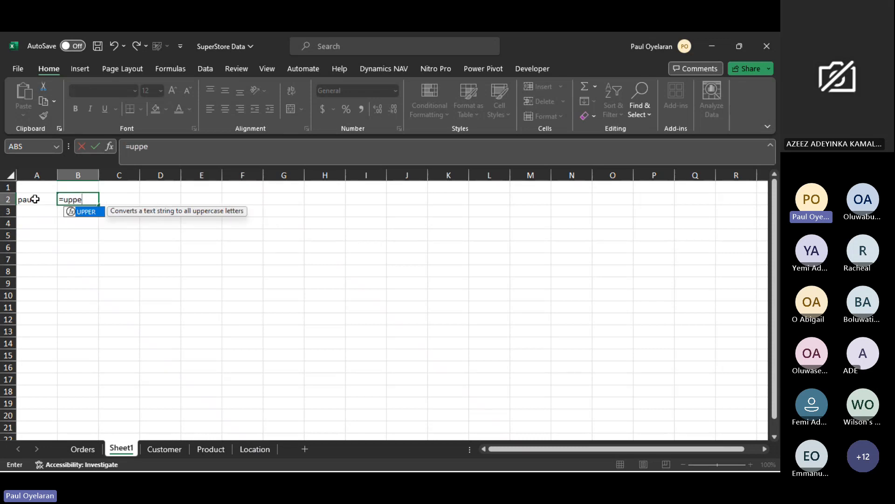
{"action": "key", "text": "Tab"}
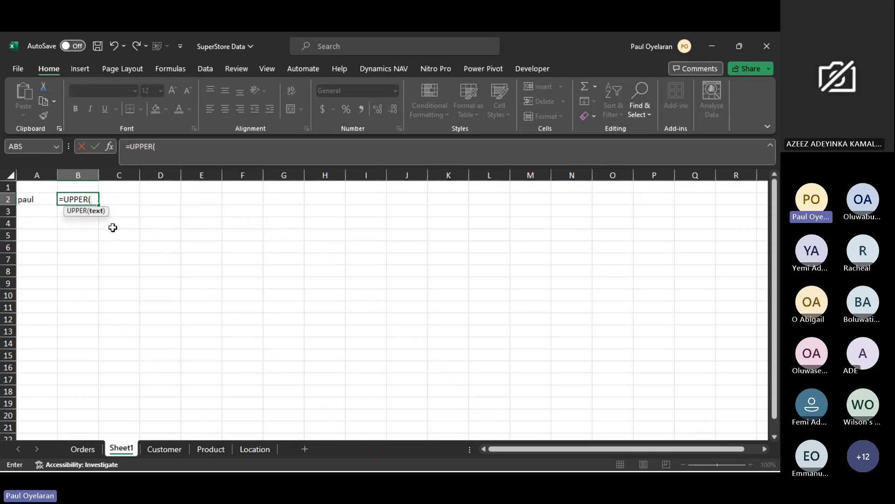
{"action": "key", "text": "BackSpace"}
{"action": "key", "text": "BackSpace"}
{"action": "key", "text": "BackSpace"}
{"action": "key", "text": "BackSpace"}
{"action": "key", "text": "BackSpace"}
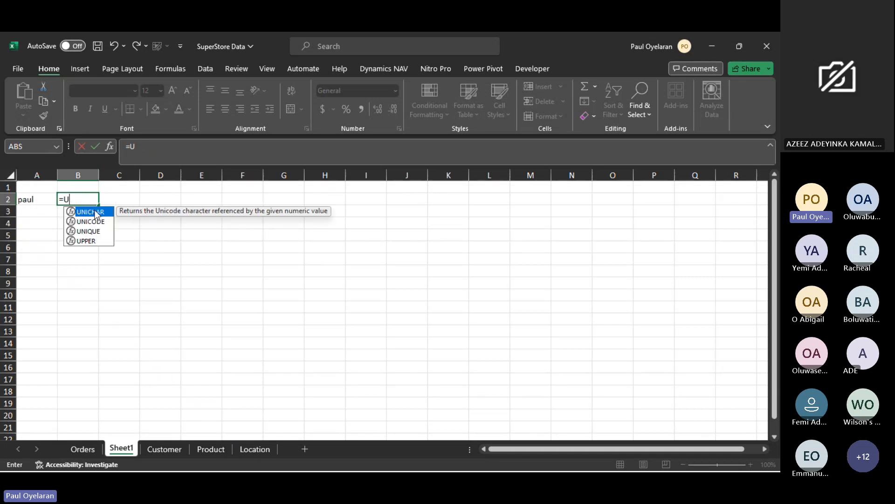
{"action": "key", "text": "Down"}
{"action": "key", "text": "Down"}
{"action": "key", "text": "Down"}
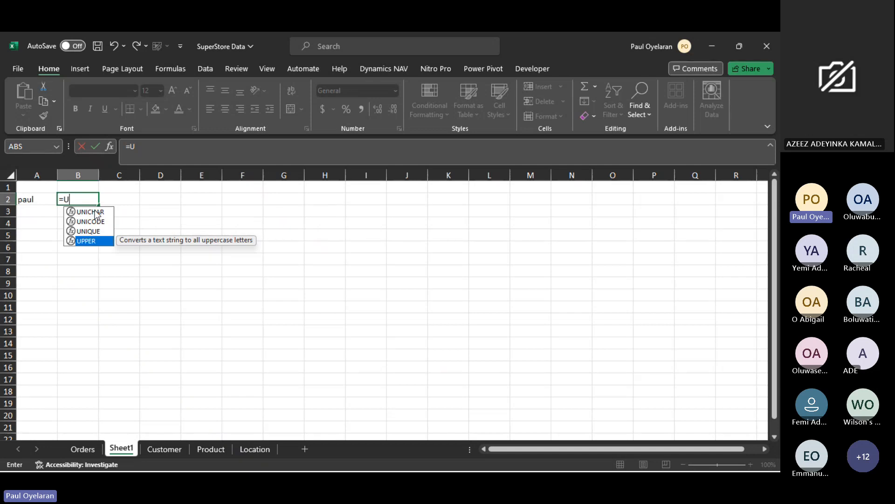
{"action": "key", "text": "Tab"}
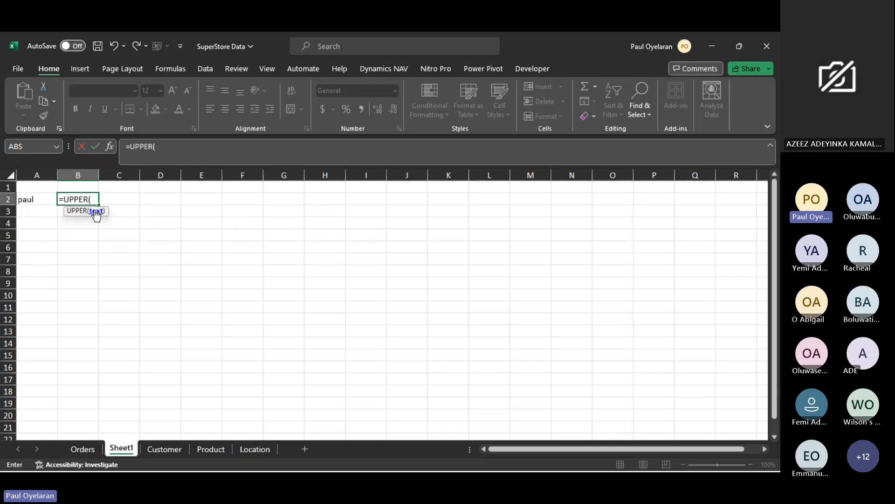
{"action": "left_click", "coordinate": [40, 196]}
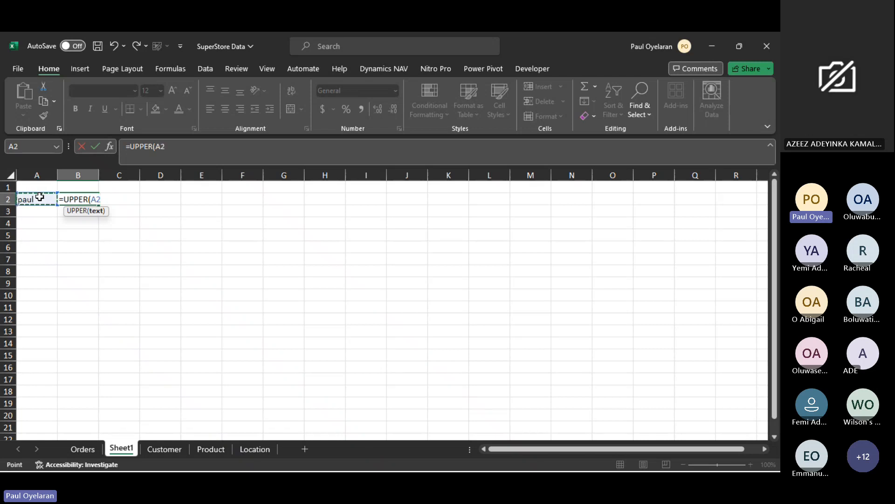
{"action": "key", "text": "Return"}
{"action": "left_click", "coordinate": [70, 198]}
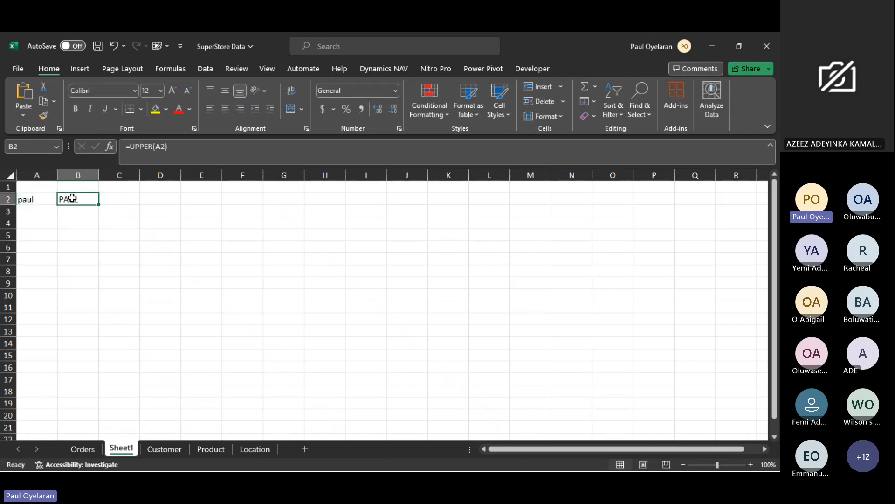
{"action": "left_click", "coordinate": [109, 195]}
{"action": "type", "text": "="}
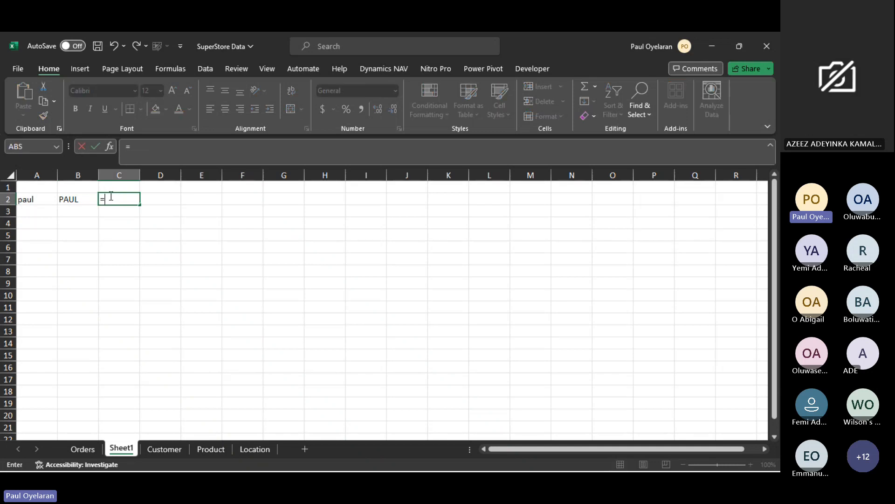
{"action": "type", "text": "lowe"}
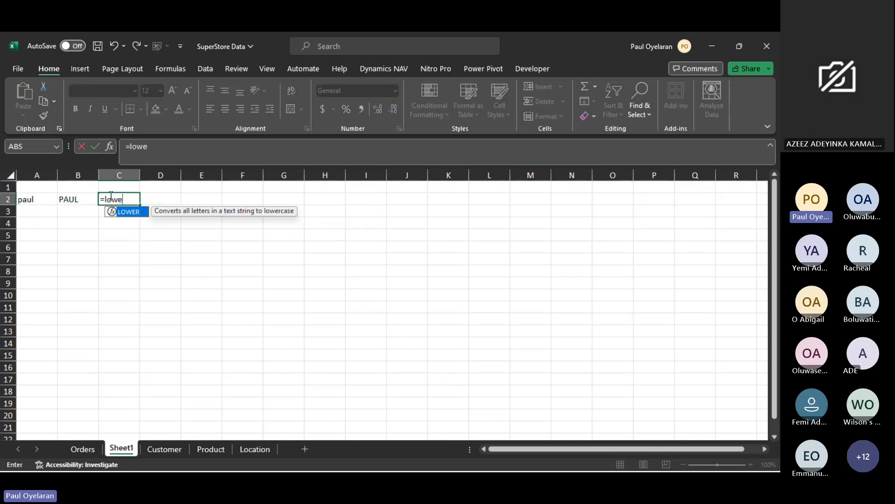
{"action": "key", "text": "Tab"}
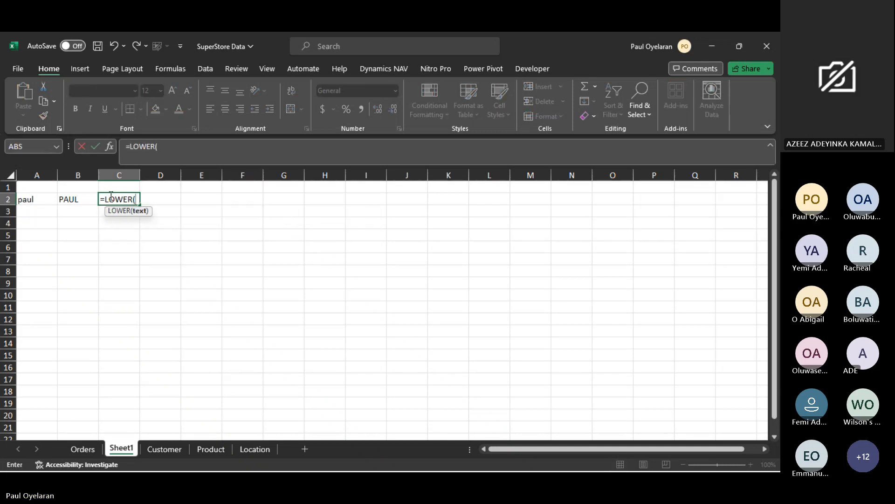
{"action": "left_click", "coordinate": [42, 200]}
{"action": "key", "text": "BackSpace"}
{"action": "key", "text": "BackSpace"}
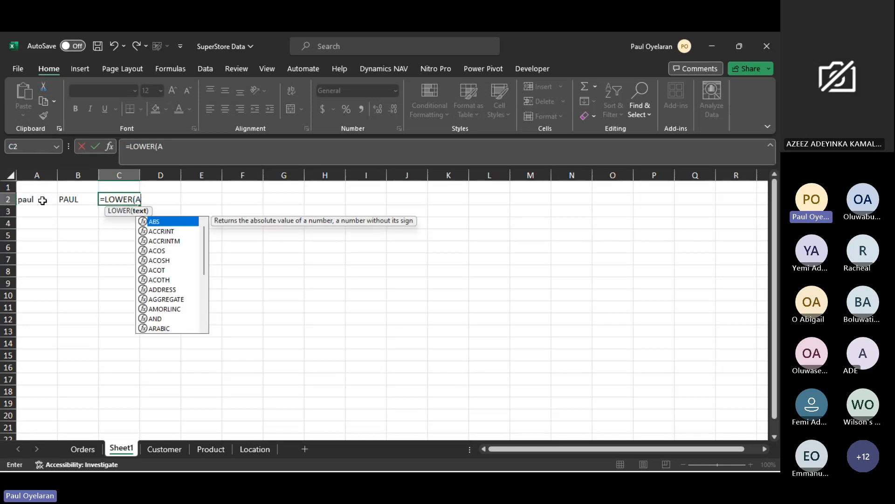
{"action": "key", "text": "BackSpace"}
{"action": "key", "text": "BackSpace"}
{"action": "key", "text": "BackSpace"}
{"action": "key", "text": "BackSpace"}
{"action": "key", "text": "BackSpace"}
{"action": "key", "text": "BackSpace"}
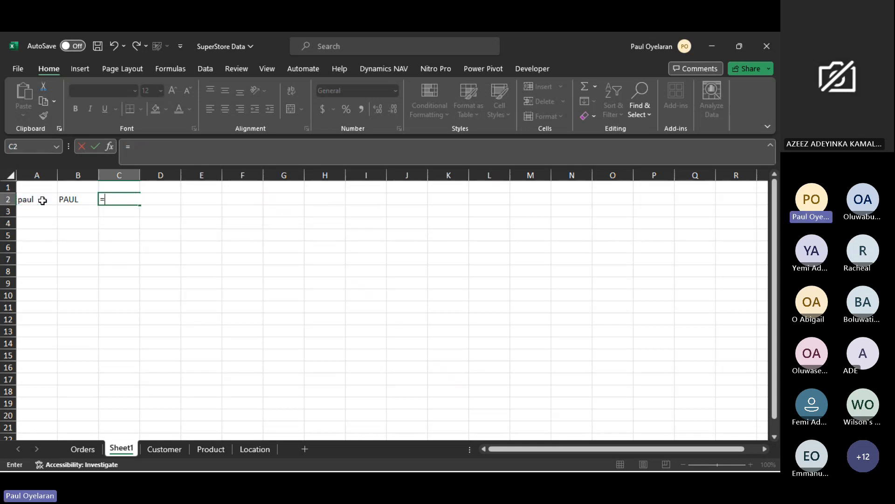
- Enter =PROPER(A2) in cell C2 to capitalize the first letter of the name in A2
{"action": "type", "text": "["}
{"action": "key", "text": "BackSpace"}
{"action": "type", "text": "pr"}
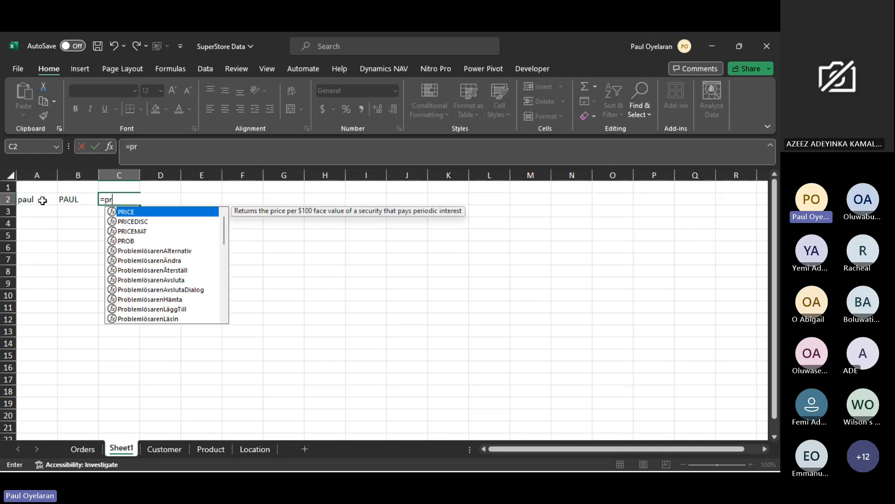
{"action": "key", "text": "BackSpace"}
{"action": "type", "text": "rope"}
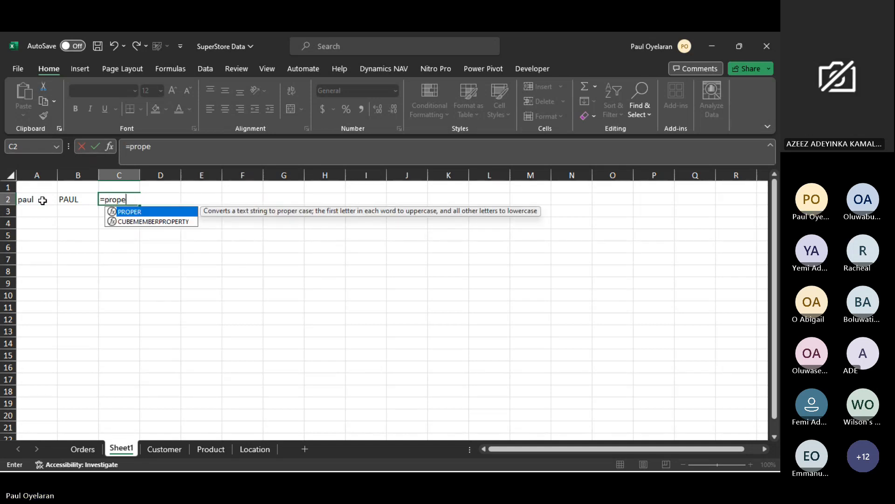
{"action": "left_click", "coordinate": [29, 200]}
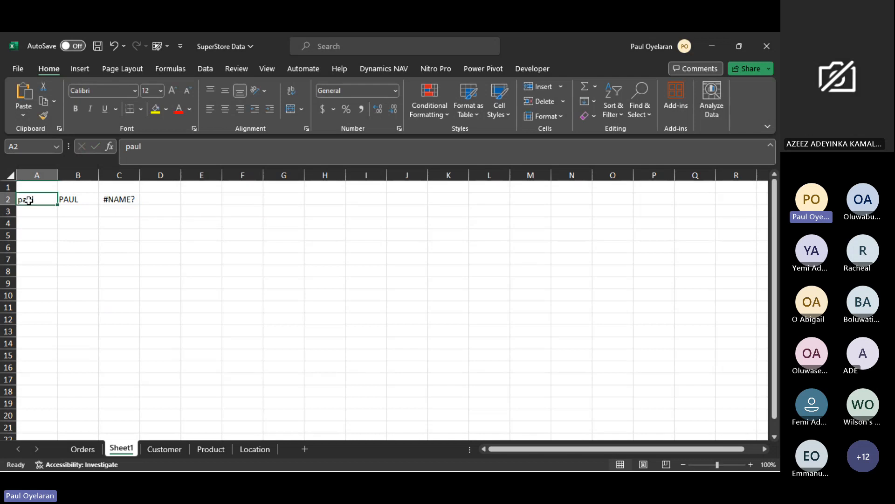
{"action": "left_click", "coordinate": [114, 203]}
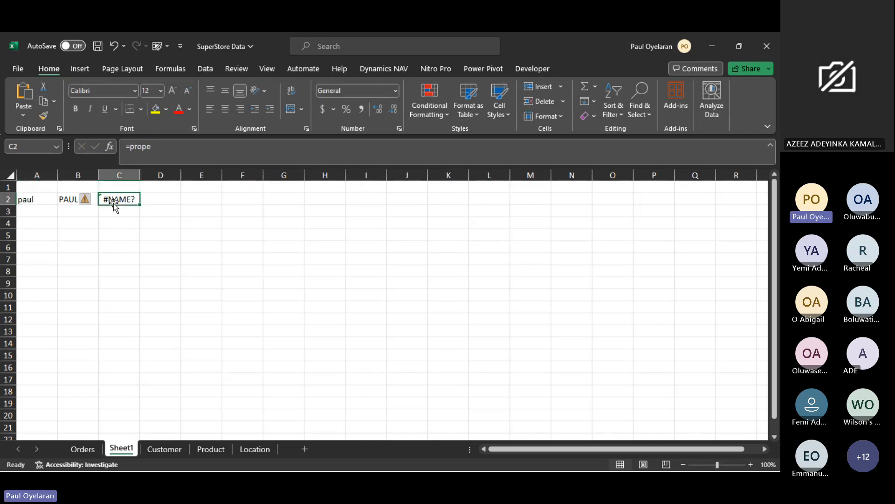
{"action": "left_click", "coordinate": [158, 145]}
{"action": "type", "text": "r"}
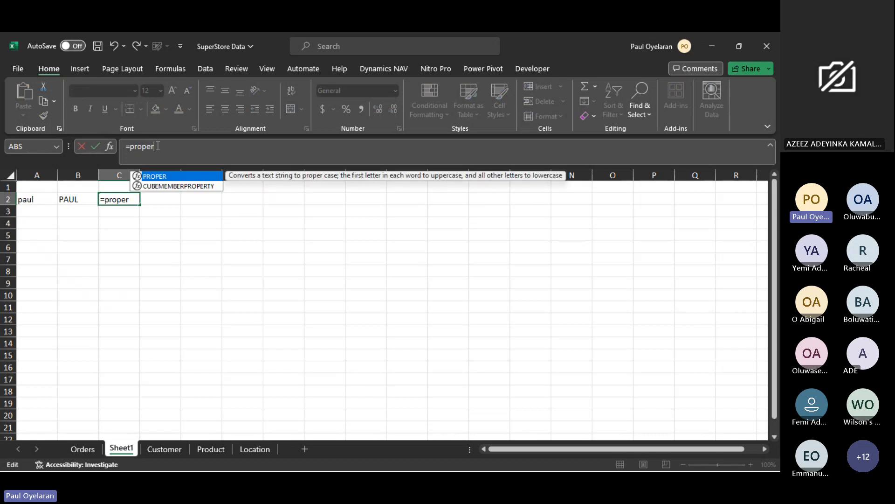
{"action": "key", "text": "Tab"}
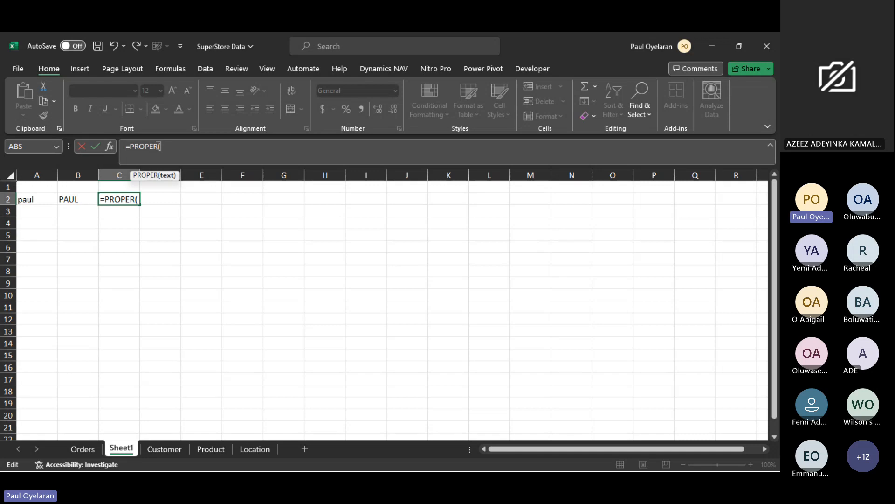
{"action": "left_click", "coordinate": [40, 202]}
{"action": "key", "text": "Return"}
- Append a second, capitalized name after the first name in cell A2, separated by a space
{"action": "left_click", "coordinate": [40, 201]}
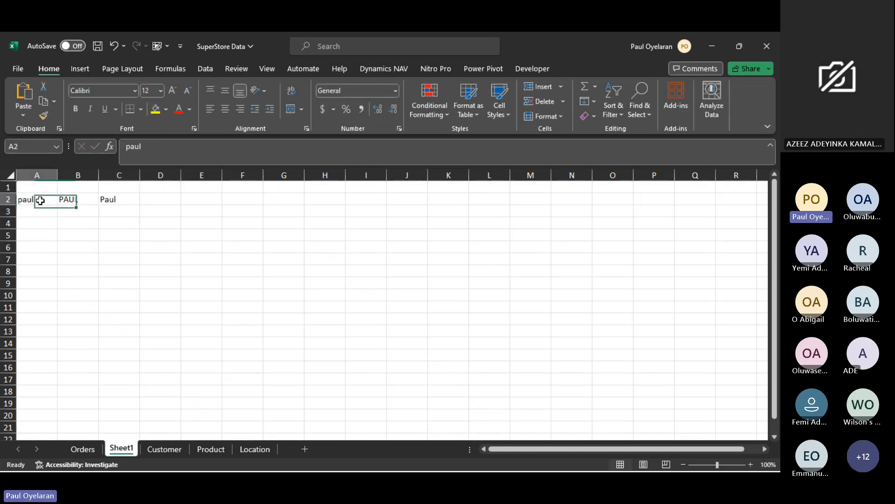
{"action": "double_click", "coordinate": [40, 201]}
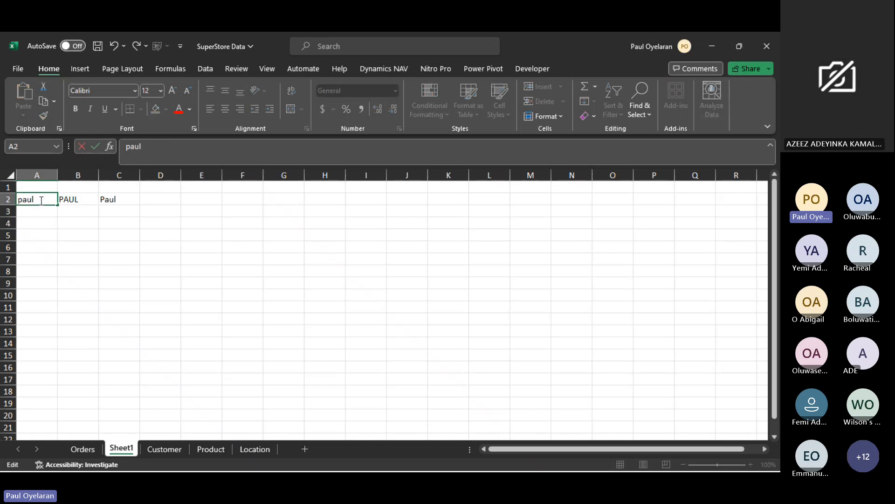
{"action": "type", "text": "Mofe"}
{"action": "key", "text": "Return"}
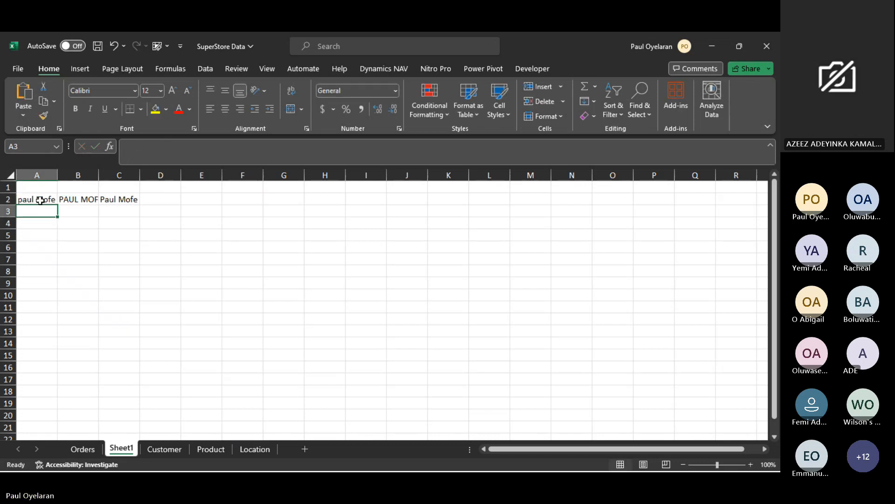
- Review the UPPER formula in B2 and the PROPER formula in C2 alongside their source cell A2
{"action": "left_click", "coordinate": [112, 197]}
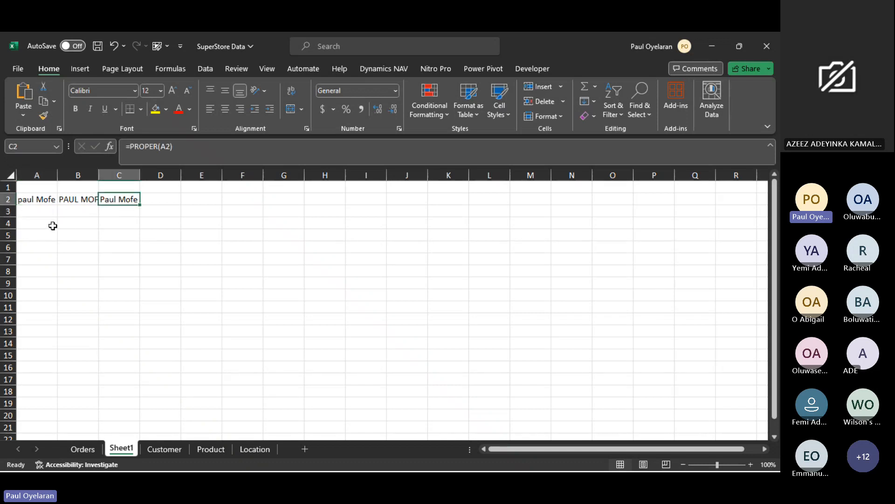
{"action": "left_click", "coordinate": [53, 226]}
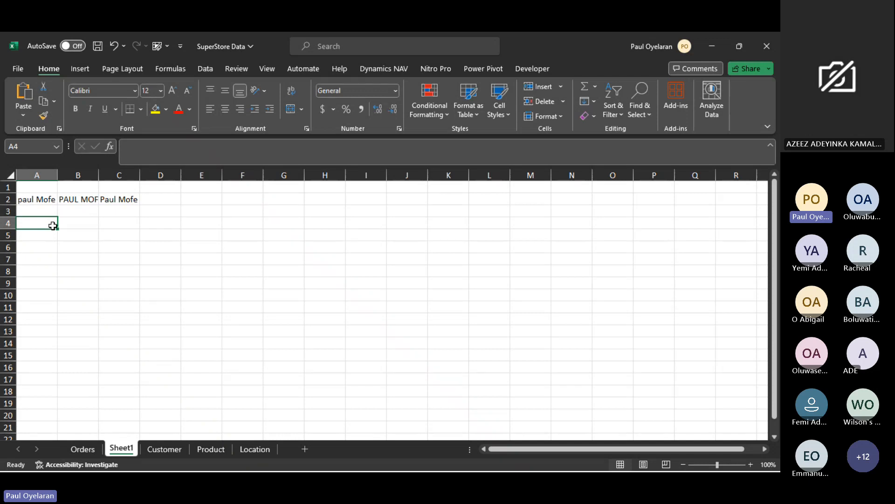
{"action": "left_click_drag", "start_coordinate": [32, 199], "coordinate": [44, 268]}
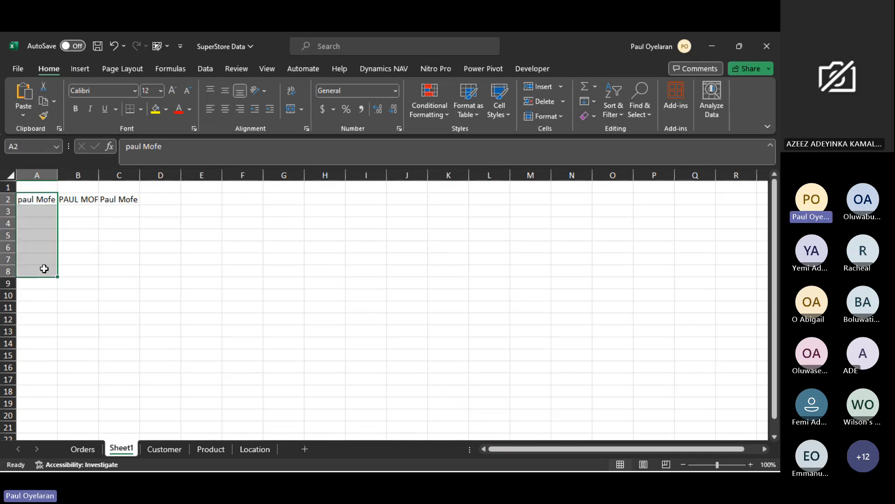
{"action": "left_click", "coordinate": [76, 202]}
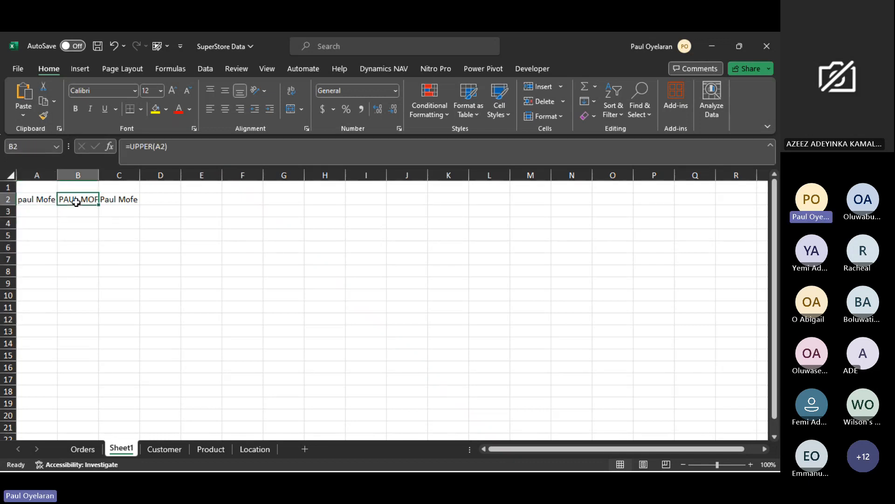
{"action": "left_click", "coordinate": [106, 200]}
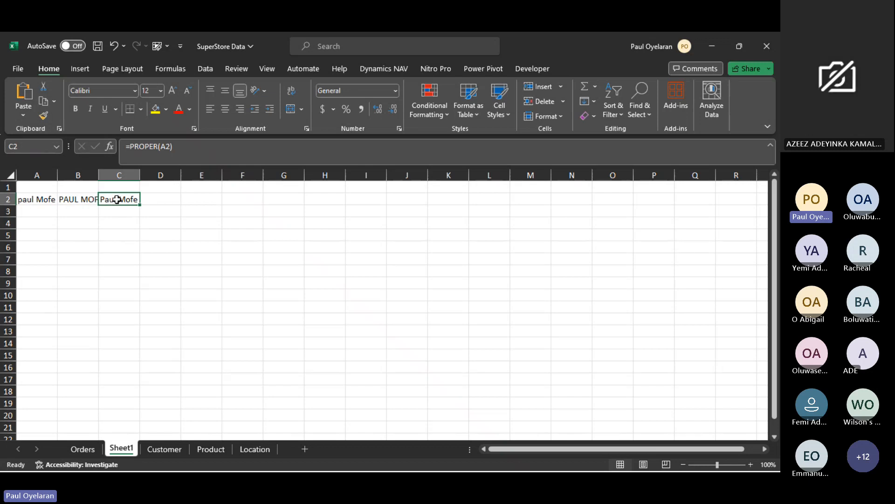
{"action": "left_click", "coordinate": [47, 200]}
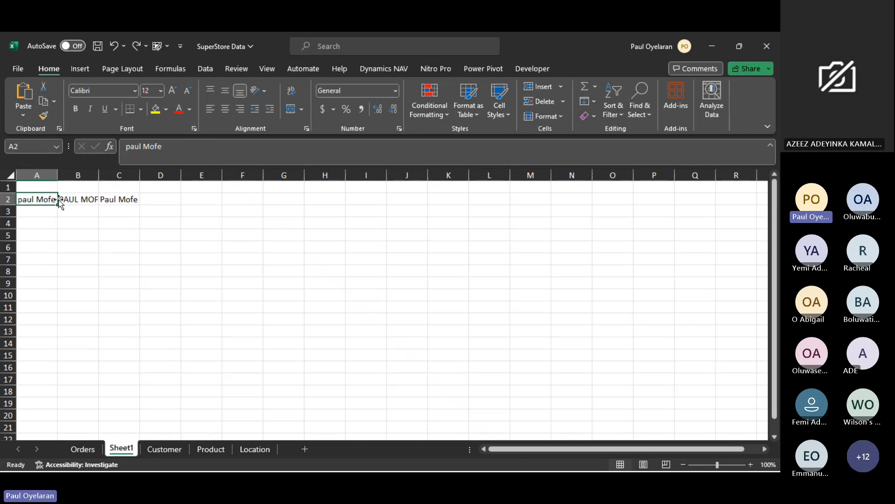
- Replace the formulas in B2:C2 with their values by copying the range and pasting values in place, then check C2's content
{"action": "left_click_drag", "start_coordinate": [88, 196], "coordinate": [117, 193]}
{"action": "key", "text": "ctrl+c"}
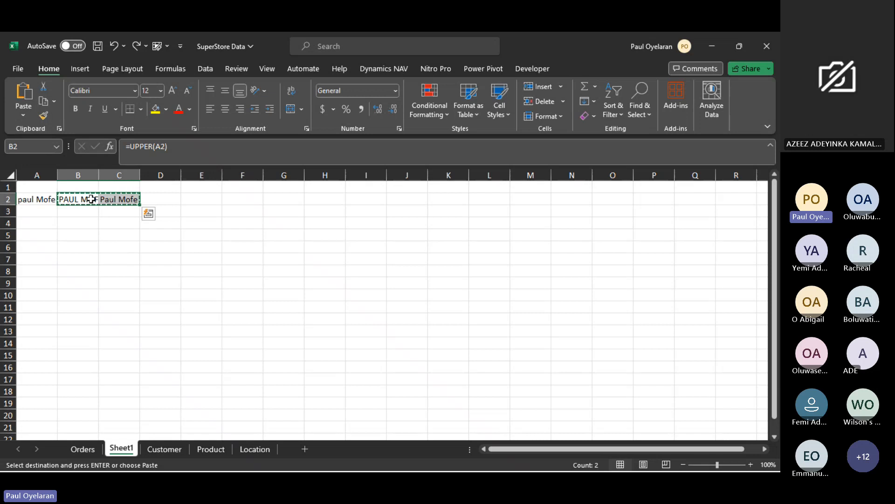
{"action": "right_click", "coordinate": [91, 199]}
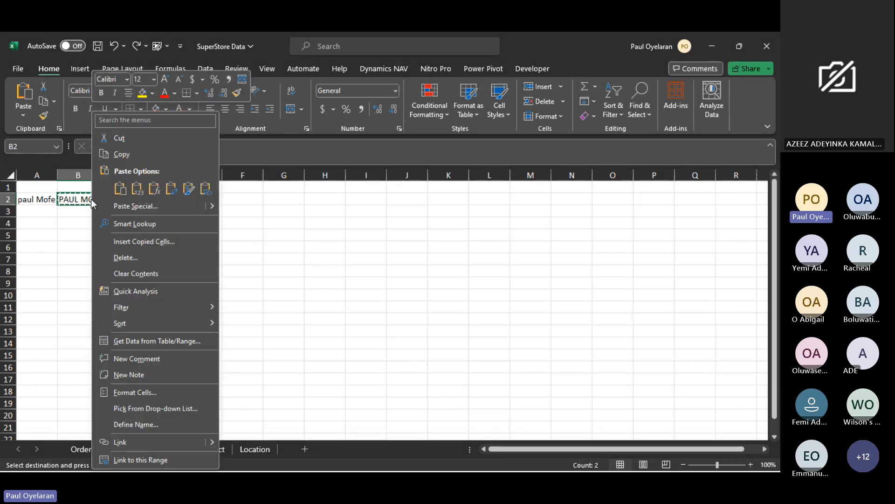
{"action": "left_click", "coordinate": [136, 188]}
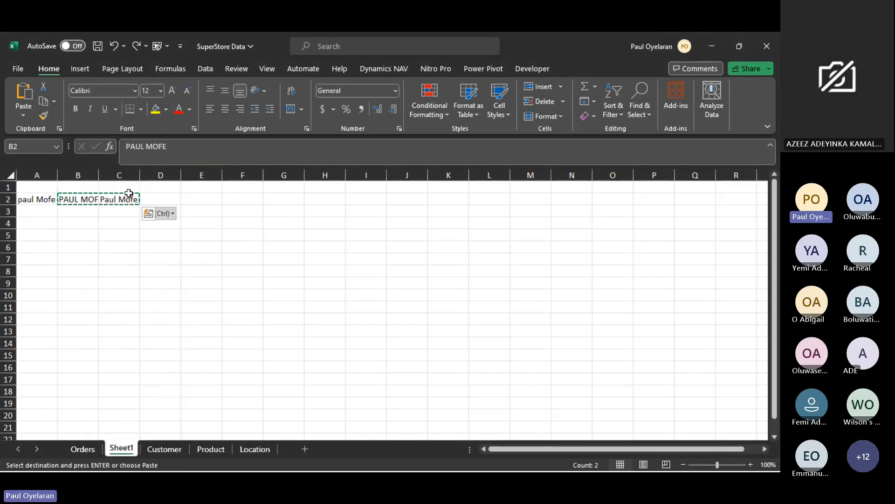
{"action": "left_click", "coordinate": [108, 199]}
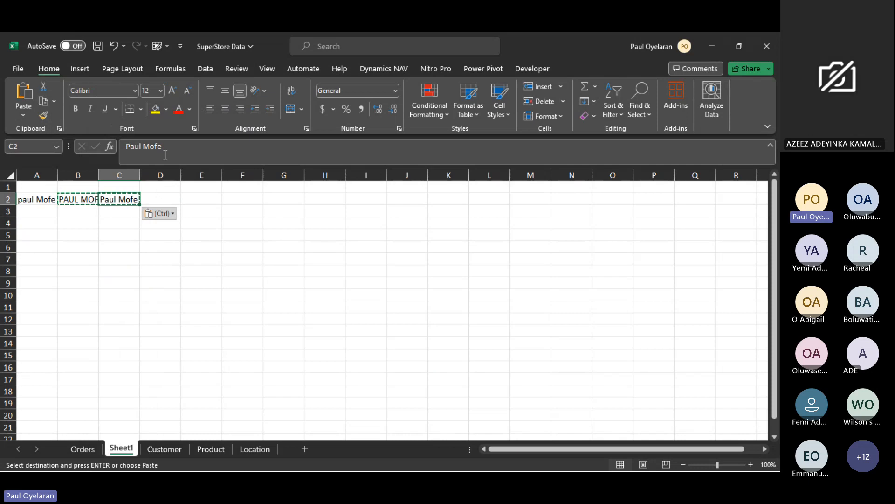
{"action": "left_click", "coordinate": [173, 146]}
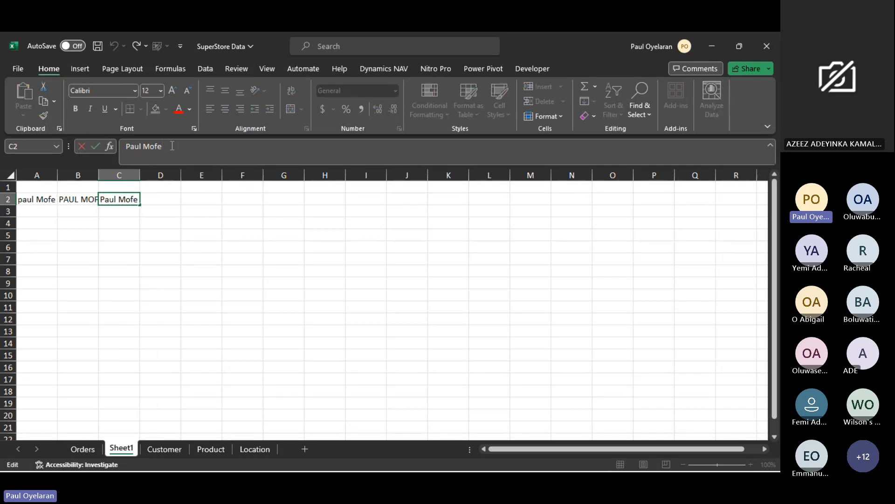
{"action": "left_click_drag", "start_coordinate": [173, 146], "coordinate": [104, 180]}
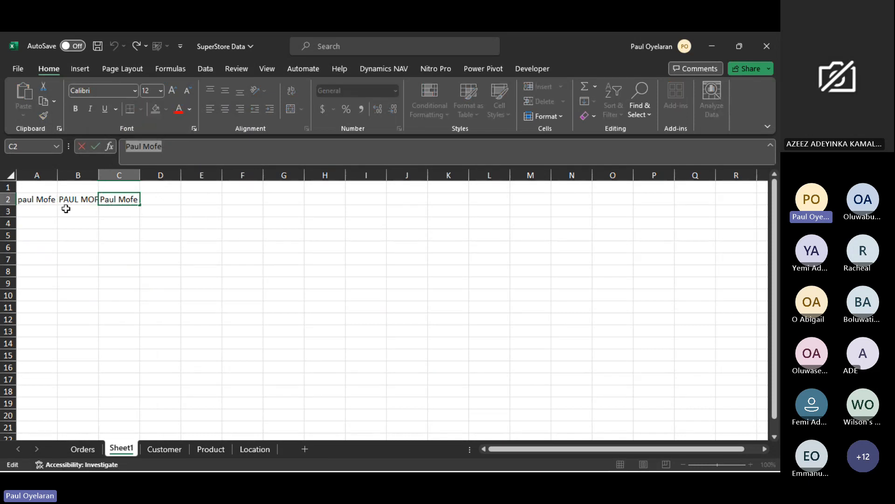
{"action": "left_click", "coordinate": [40, 201]}
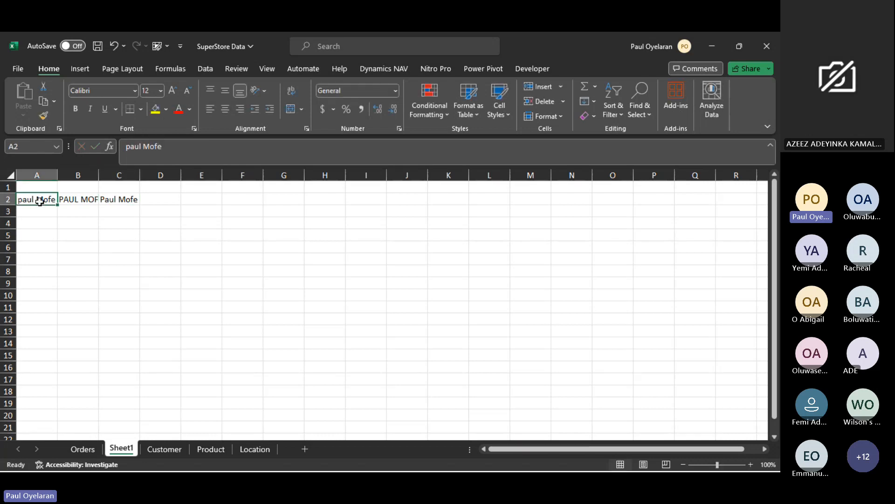
- Clear cell A2 and autofit column B to its contents, then check the static text in C2
{"action": "key", "text": "Delete"}
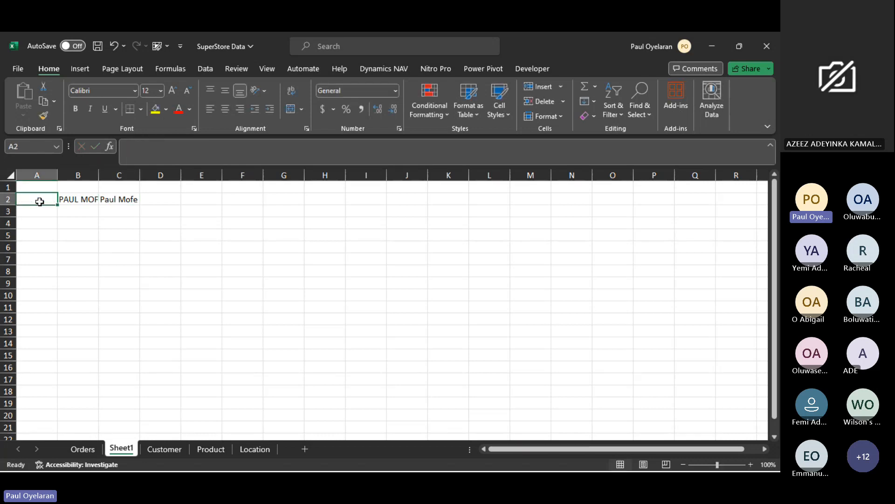
{"action": "double_click", "coordinate": [101, 173]}
{"action": "left_click", "coordinate": [131, 200]}
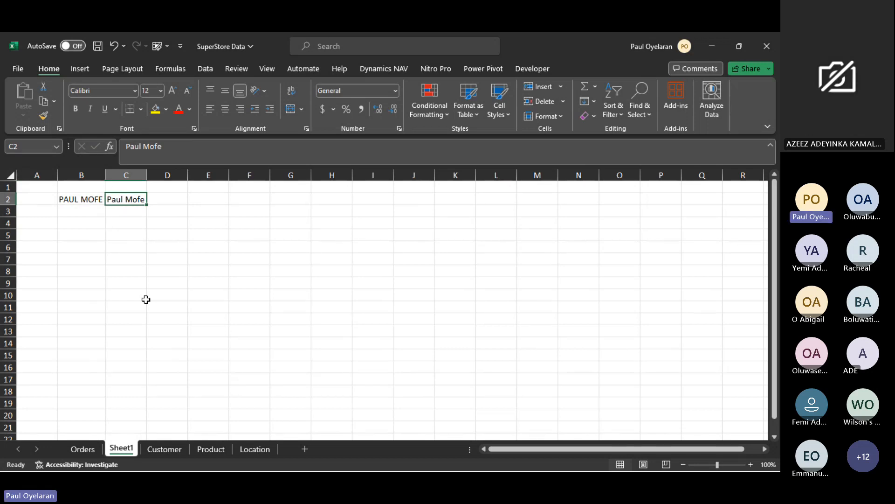
{"action": "left_click", "coordinate": [127, 211]}
{"action": "type", "text": "="}
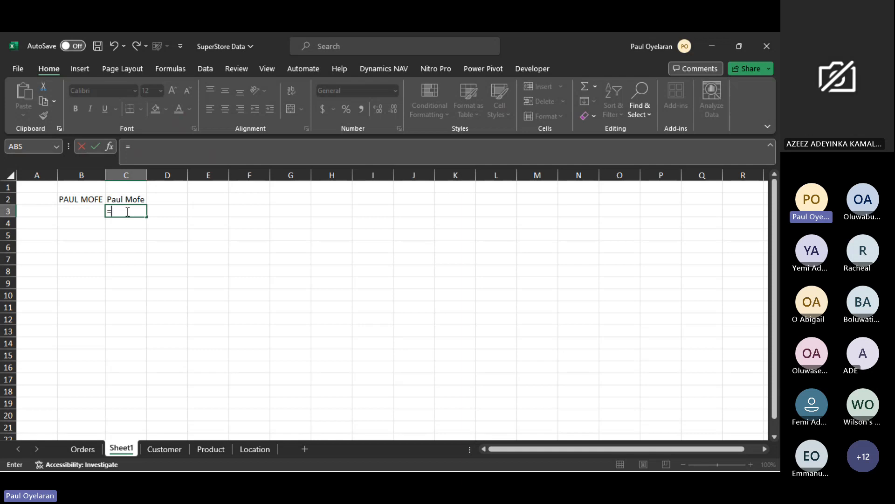
{"action": "type", "text": "uppe"}
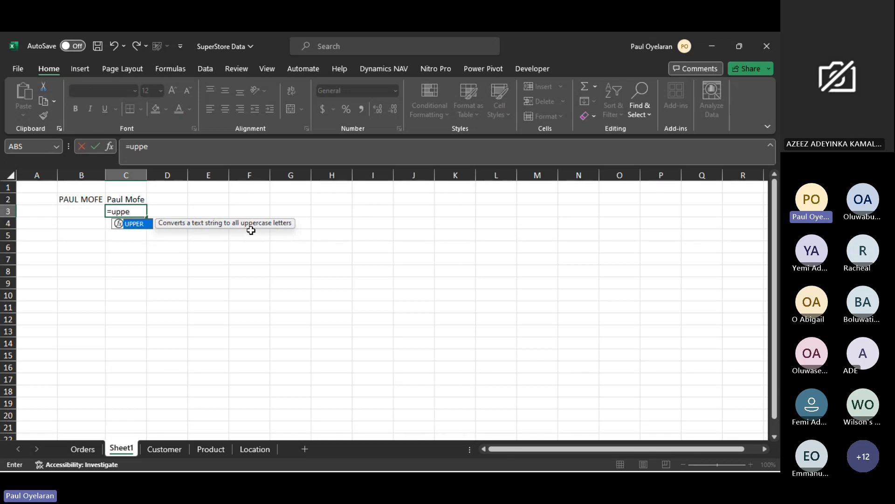
{"action": "key", "text": "BackSpace"}
{"action": "key", "text": "BackSpace"}
{"action": "key", "text": "BackSpace"}
{"action": "key", "text": "BackSpace"}
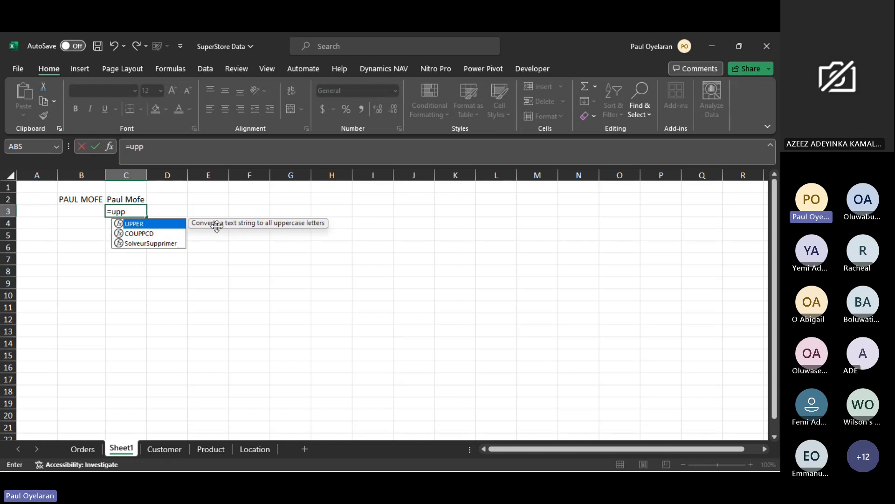
{"action": "type", "text": "low"}
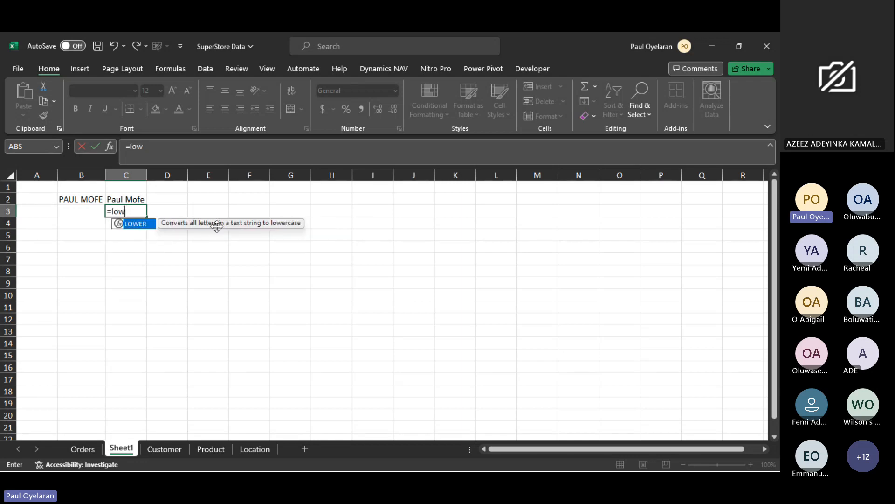
{"action": "type", "text": "er"}
{"action": "key", "text": "Escape"}
{"action": "key", "text": "Escape"}
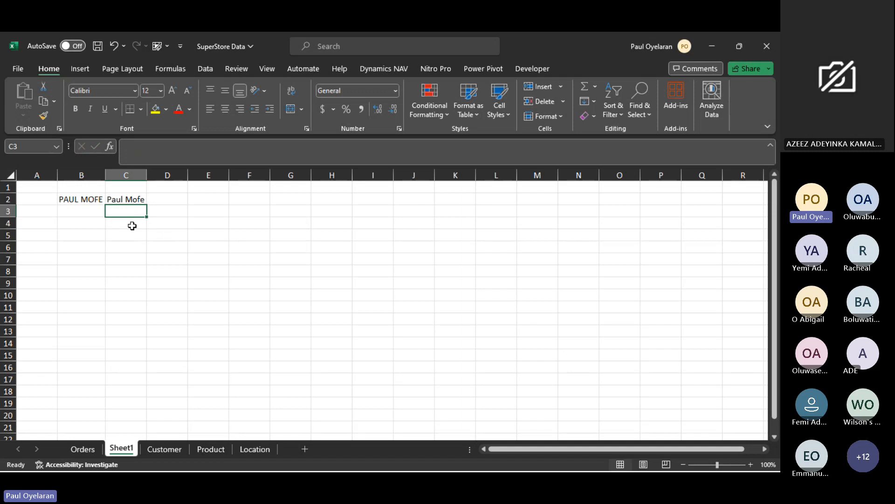
- Enter the label "integers" in cell C4
{"action": "left_click", "coordinate": [132, 226]}
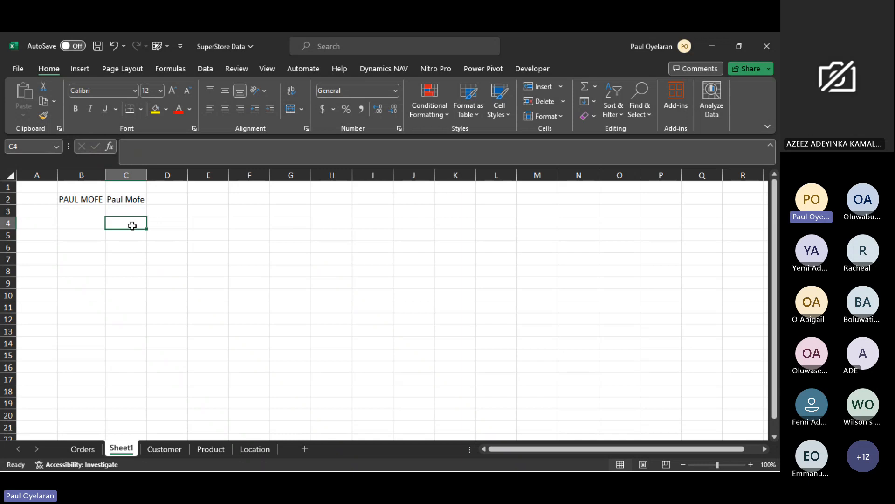
{"action": "type", "text": "inte"}
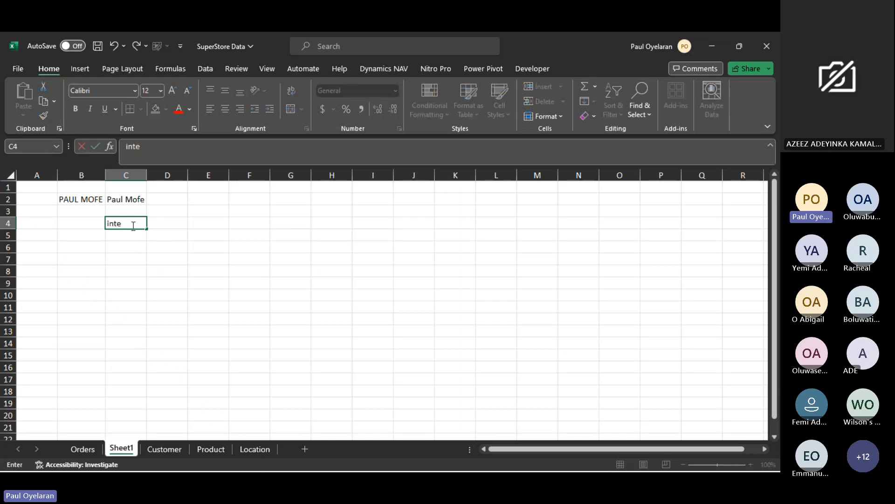
{"action": "type", "text": "ger"}
{"action": "key", "text": "Tab"}
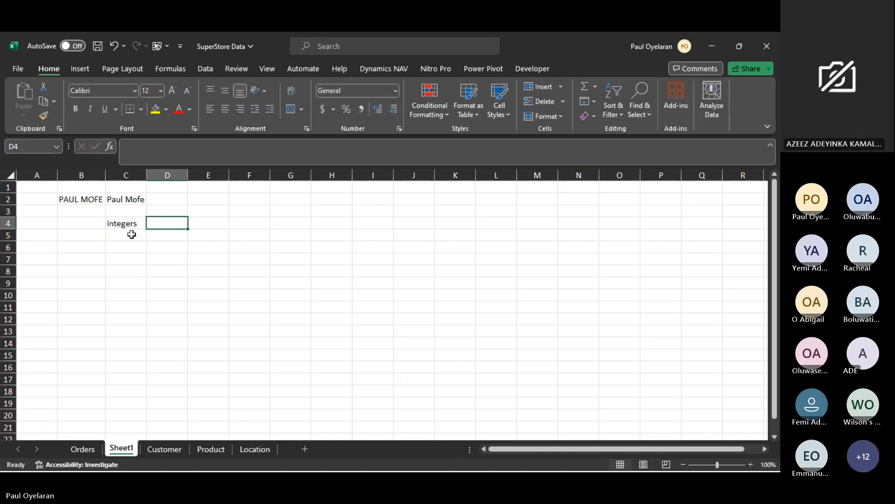
- Enter "strings" in cell C5 and "a-z" beside it in D5
{"action": "left_click", "coordinate": [134, 239]}
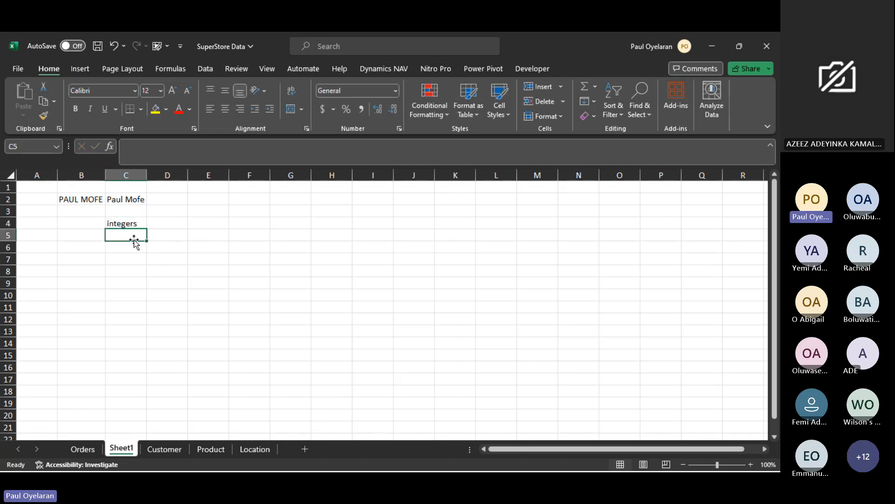
{"action": "type", "text": "s"}
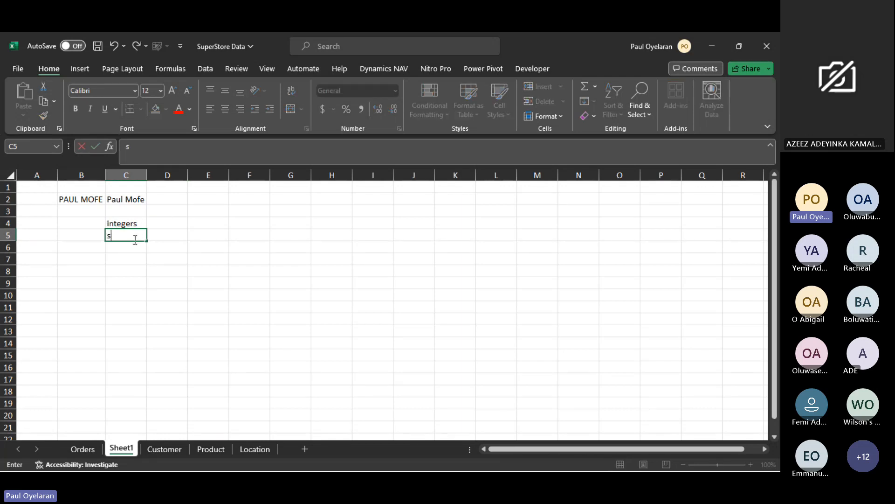
{"action": "type", "text": "trings"}
{"action": "left_click", "coordinate": [164, 238]}
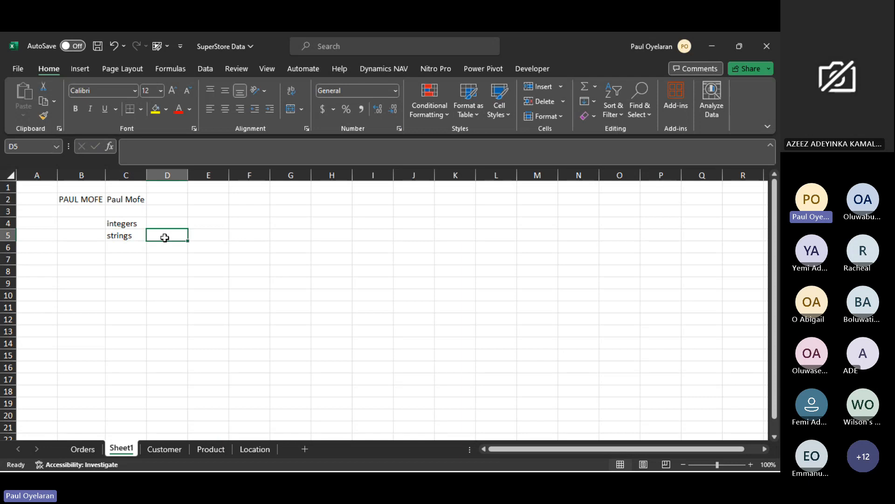
{"action": "type", "text": "a-z"}
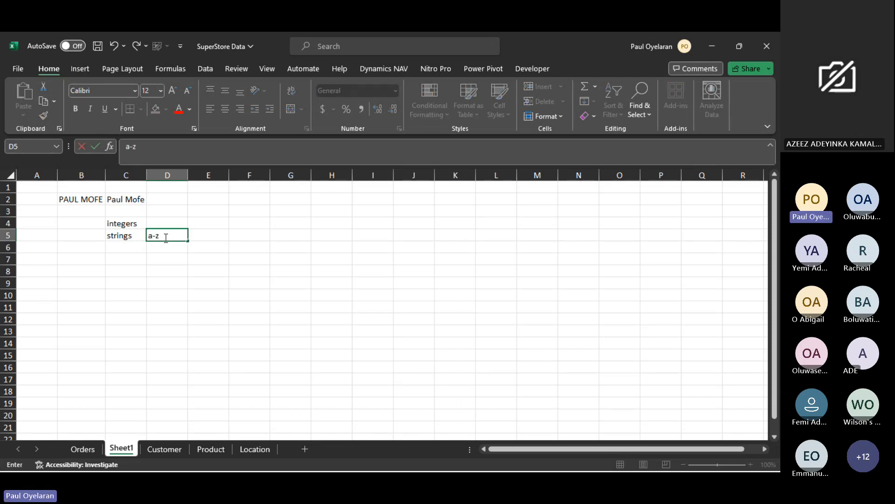
{"action": "left_click", "coordinate": [169, 247]}
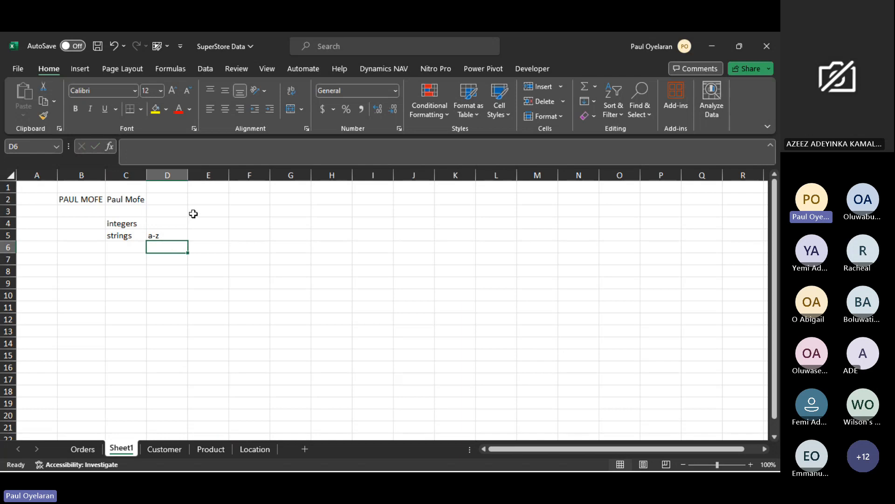
- Enter an UPPER formula in cell A5 with a lowercase first name in double quotes as its text argument
{"action": "left_click", "coordinate": [35, 236]}
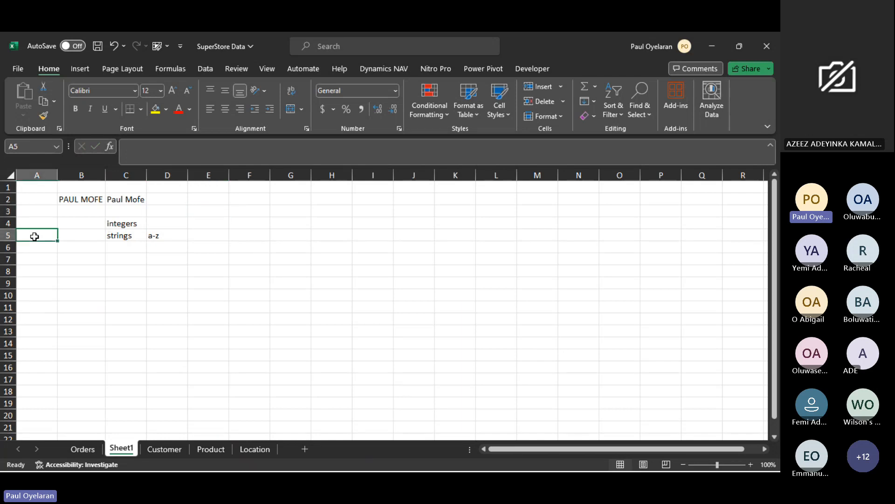
{"action": "type", "text": "="}
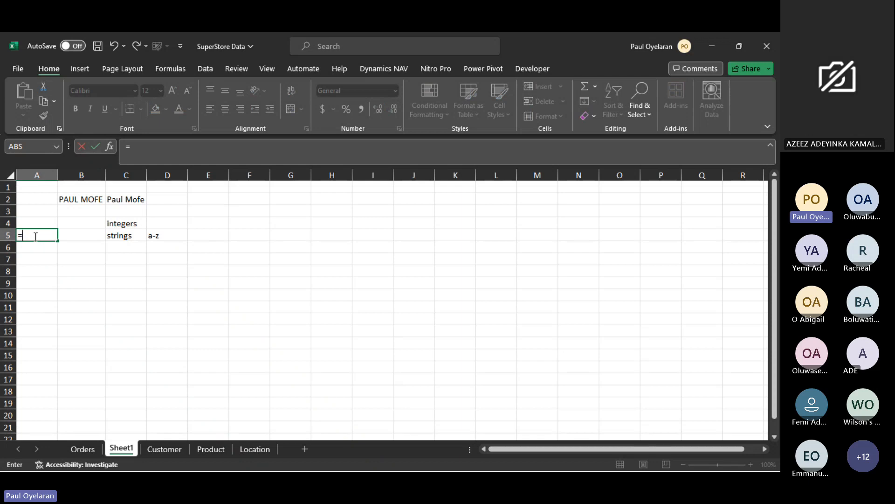
{"action": "type", "text": "upper"}
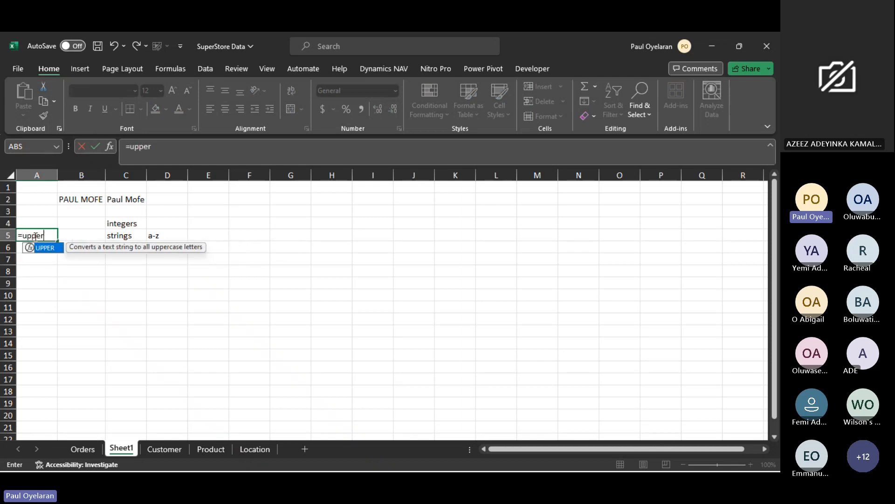
{"action": "key", "text": "Tab"}
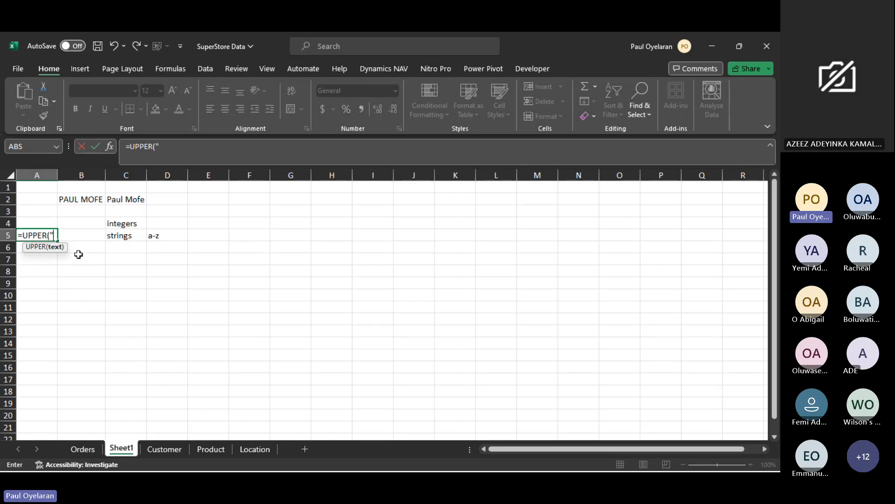
{"action": "type", "text": "paul\")"}
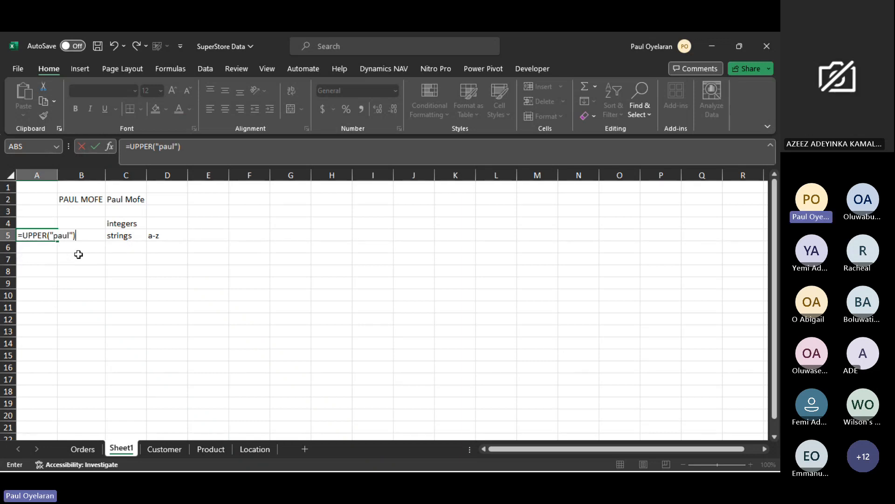
{"action": "key", "text": "Return"}
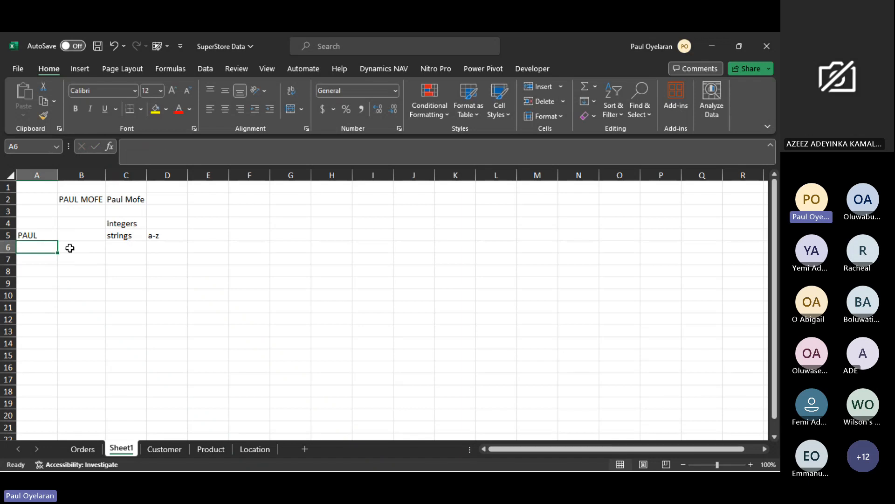
- Examine the double-quoted text argument in the UPPER formula of cell A5, leaving the formula as it is
{"action": "left_click", "coordinate": [40, 235]}
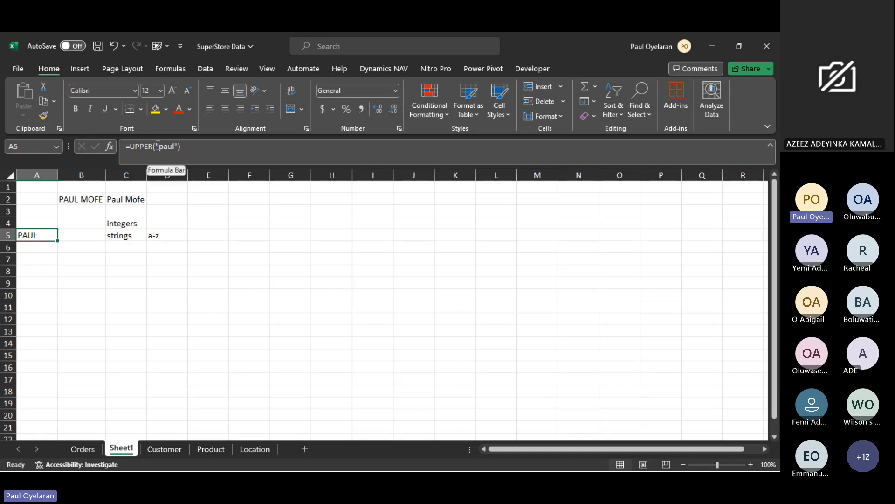
{"action": "left_click_drag", "start_coordinate": [155, 146], "coordinate": [181, 146]}
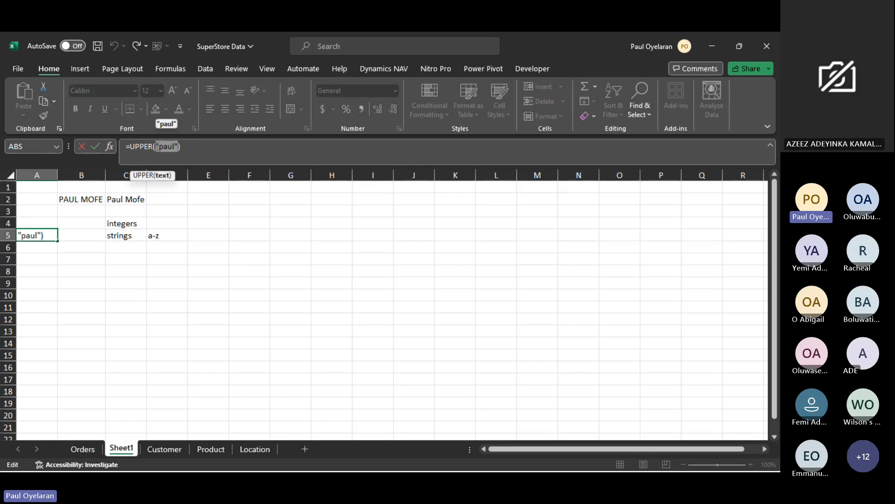
{"action": "left_click", "coordinate": [157, 146]}
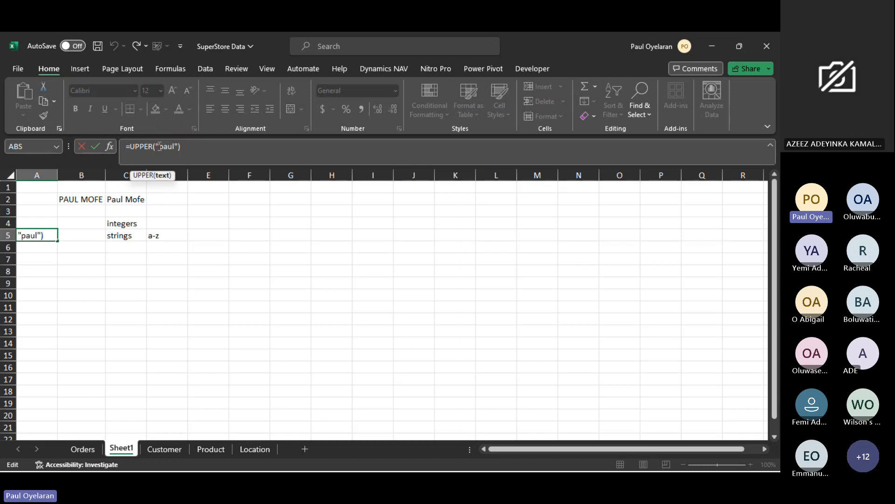
{"action": "mouse_move", "coordinate": [156, 147]}
{"action": "left_mouse_down"}
{"action": "mouse_move", "coordinate": [179, 146]}
{"action": "mouse_move", "coordinate": [169, 146]}
{"action": "left_mouse_up"}
{"action": "left_click", "coordinate": [169, 145]}
{"action": "key", "text": "ctrl+Return"}
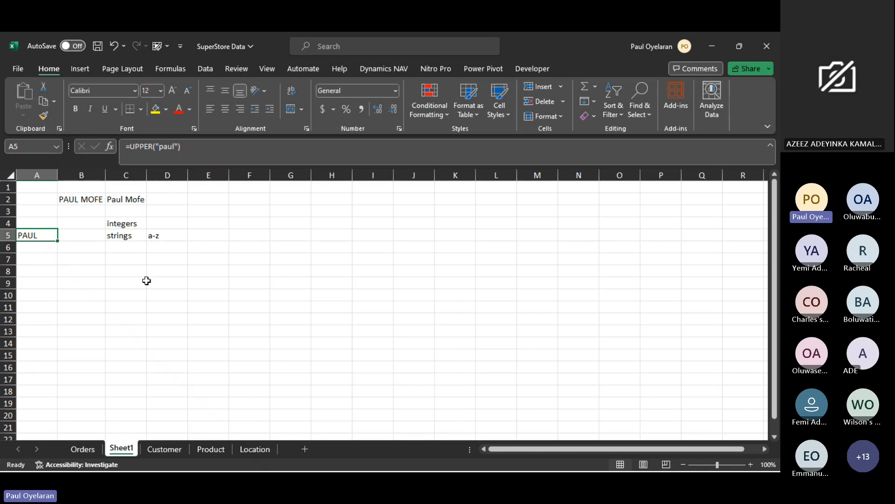
- Open the Orders sheet and check the first Order ID and the Customer ID column
{"action": "left_click", "coordinate": [83, 449]}
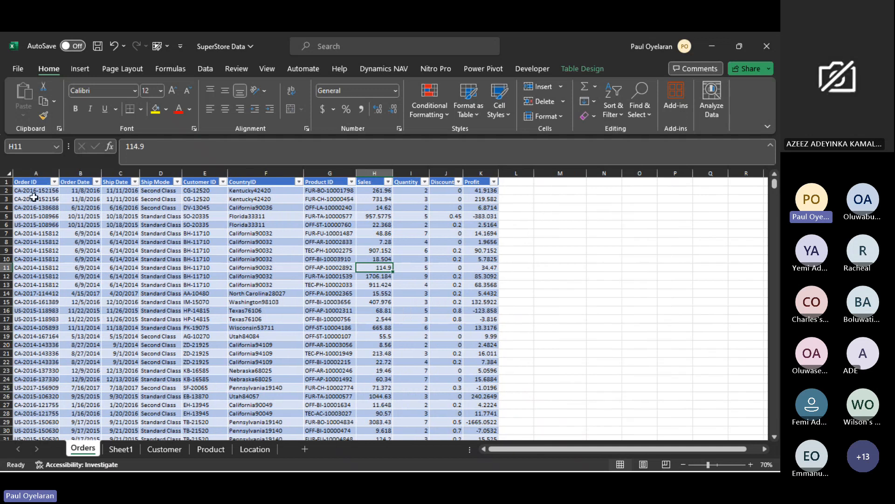
{"action": "left_click", "coordinate": [32, 190]}
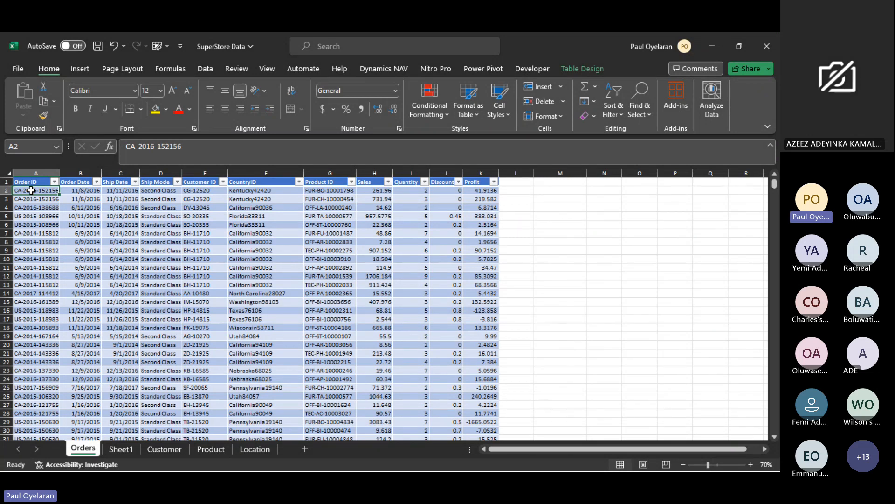
{"action": "left_click", "coordinate": [208, 171]}
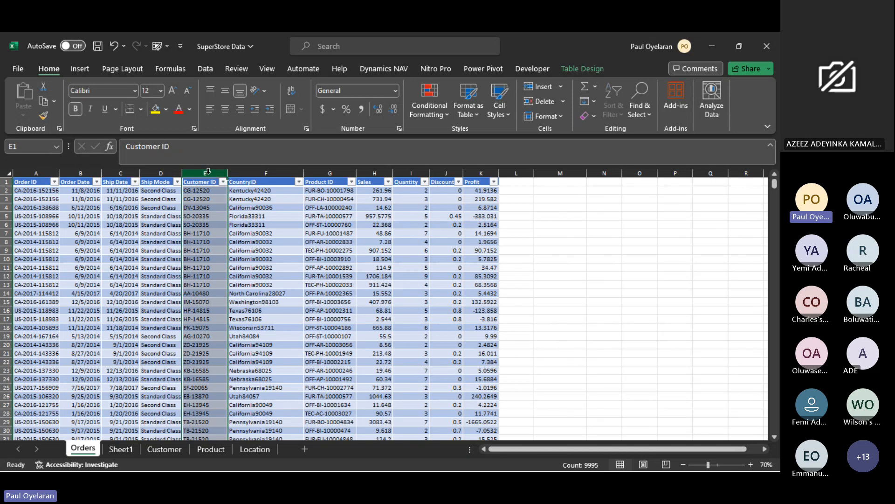
- Enter the label "Total Customer" in cell M2 beside the orders table
{"action": "left_click", "coordinate": [566, 189]}
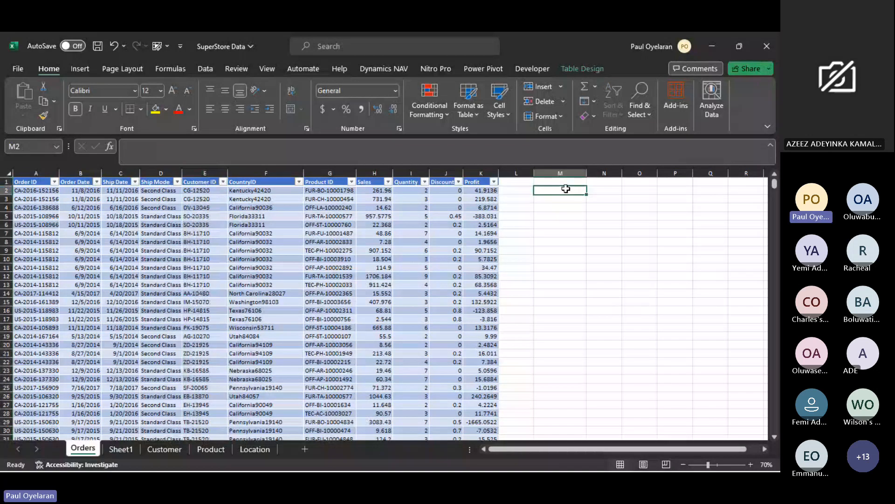
{"action": "type", "text": "to"}
{"action": "key", "text": "BackSpace"}
{"action": "key", "text": "BackSpace"}
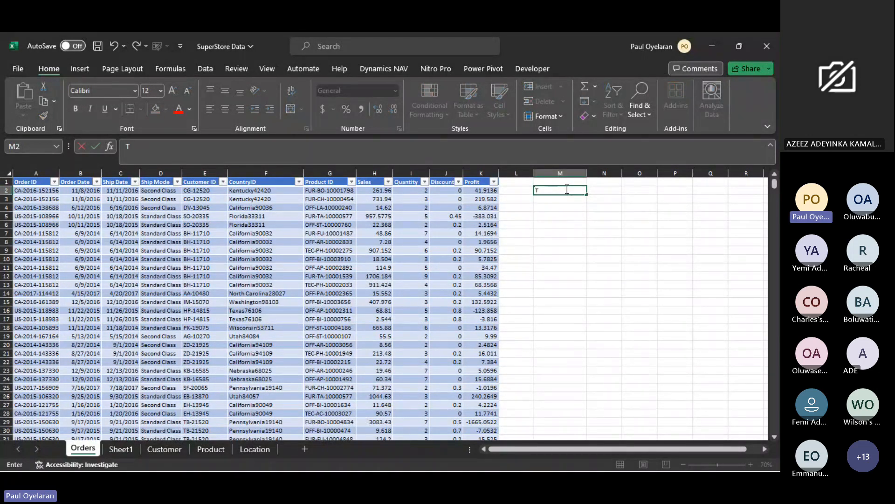
{"action": "type", "text": "TOt"}
{"action": "key", "text": "BackSpace"}
{"action": "key", "text": "BackSpace"}
{"action": "key", "text": "BackSpace"}
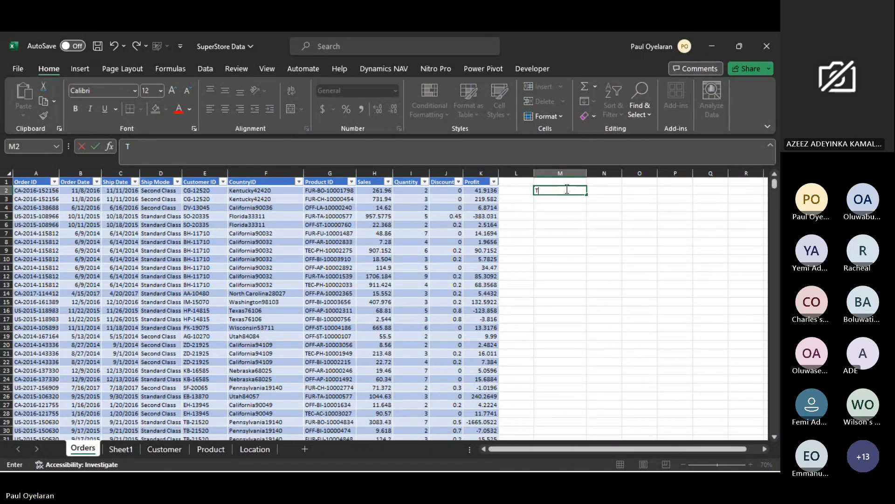
{"action": "type", "text": "Total Customer"}
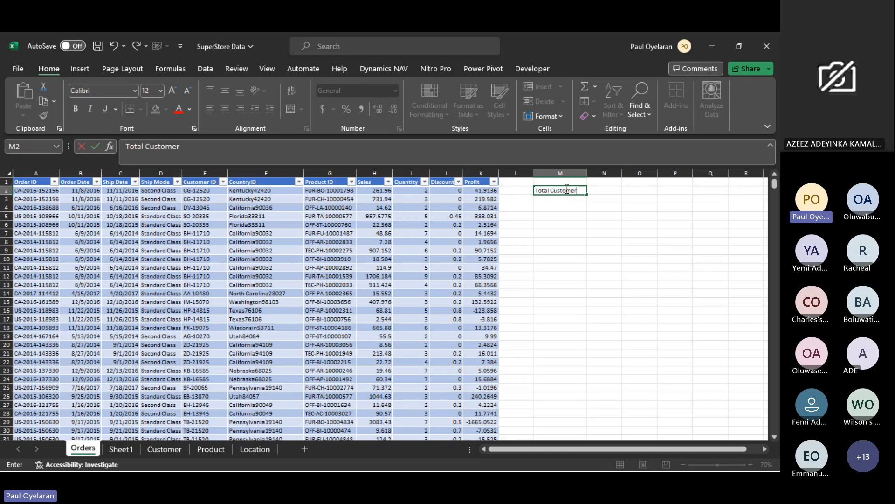
{"action": "key", "text": "Tab"}
{"action": "type", "text": "=count"}
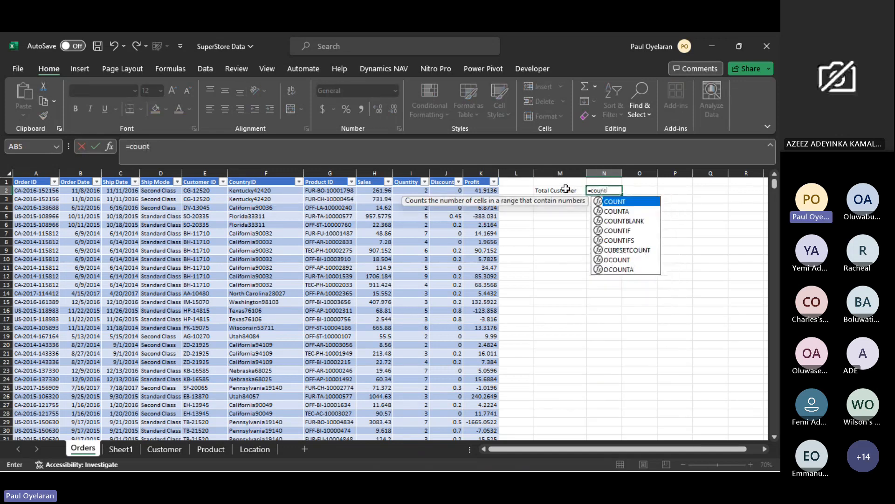
{"action": "key", "text": "Tab"}
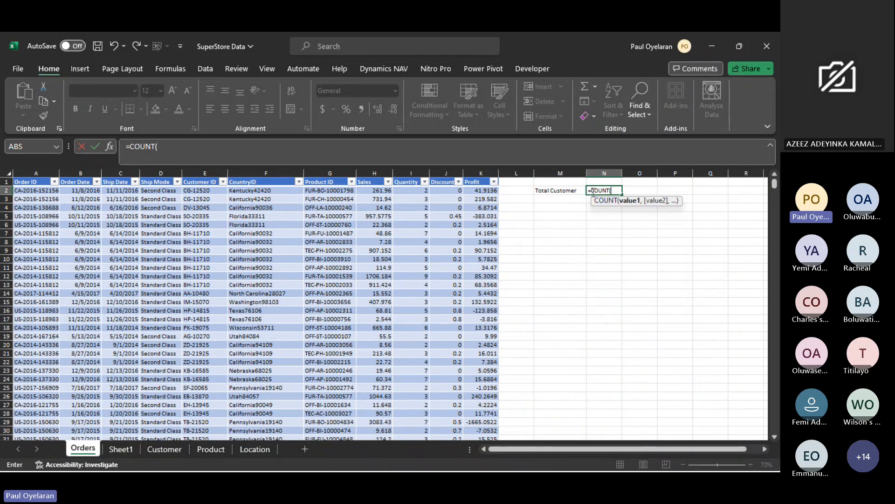
{"action": "key", "text": "Escape"}
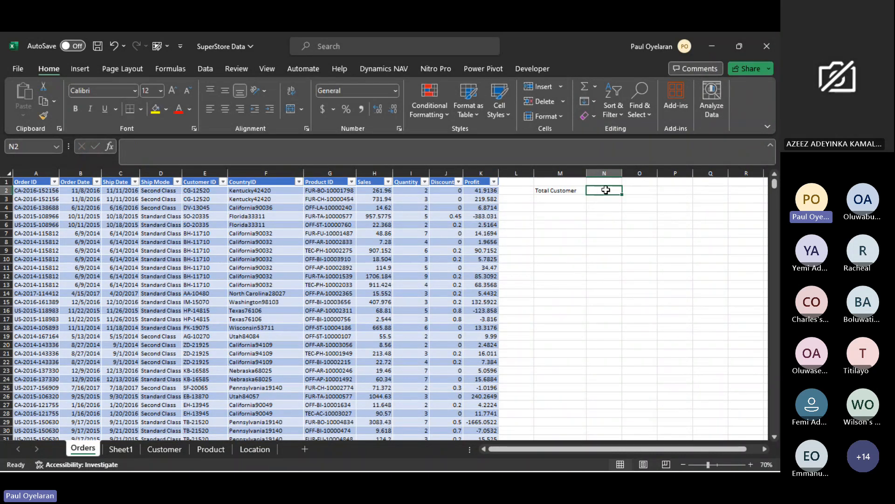
- Enter the label "count" in cell N2 and the value 10 in cell O2
{"action": "type", "text": "count"}
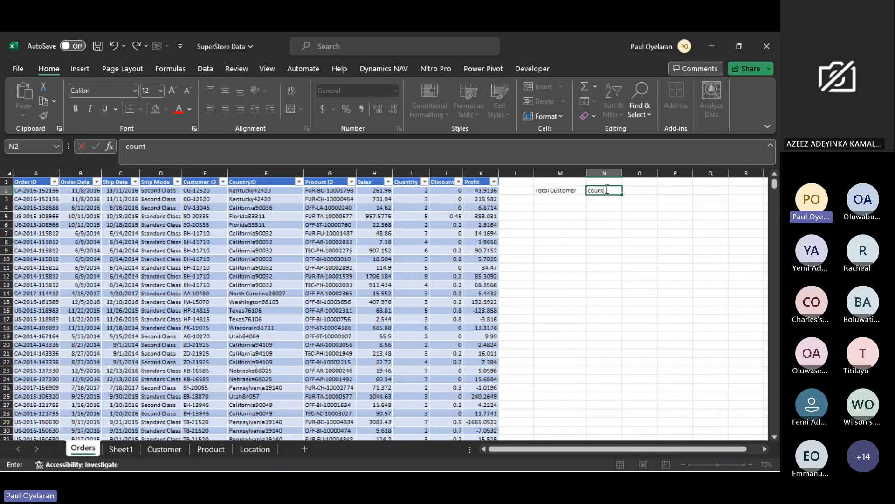
{"action": "key", "text": "Return"}
{"action": "left_click", "coordinate": [626, 189]}
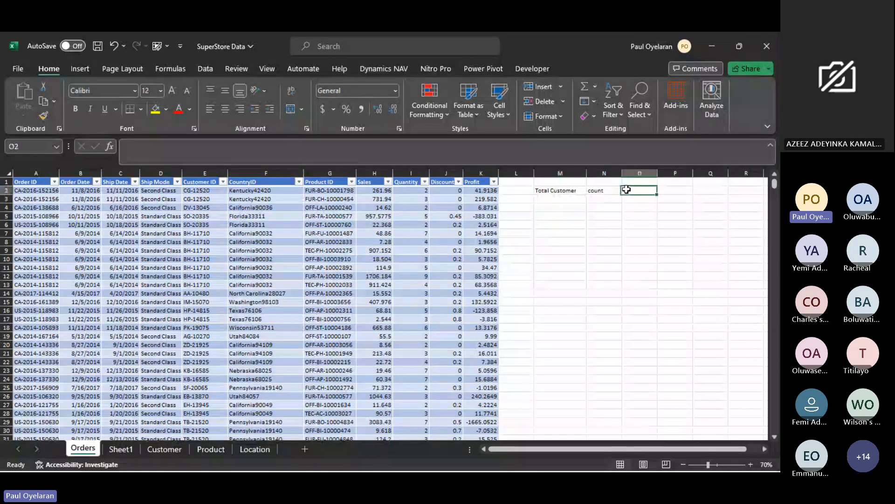
{"action": "type", "text": "10"}
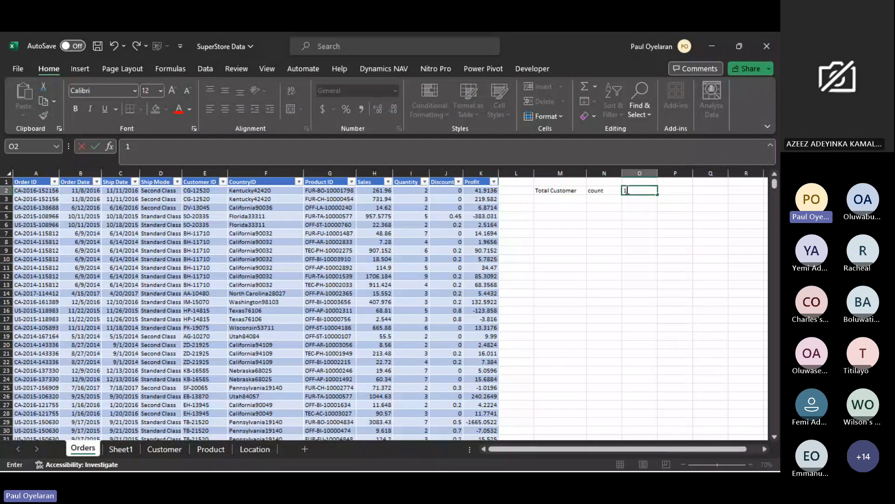
- Enter the label "counta" in cell N3, directly below the count label
{"action": "left_click", "coordinate": [616, 198]}
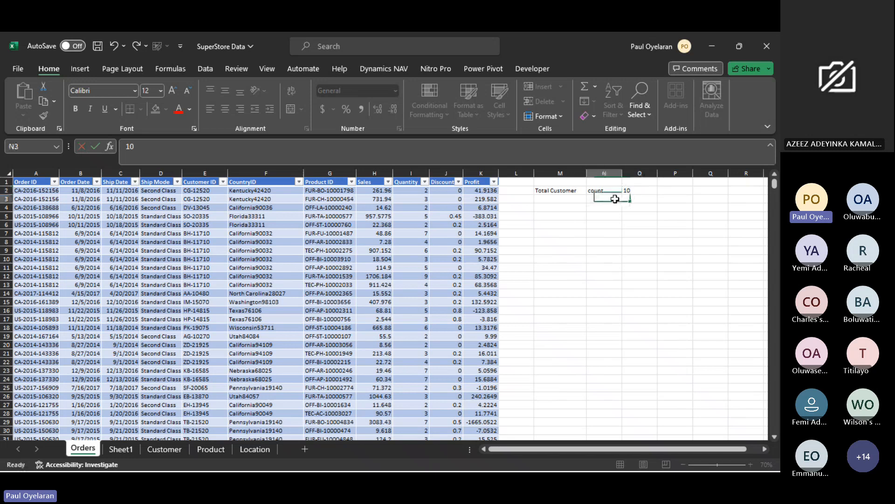
{"action": "type", "text": "counta"}
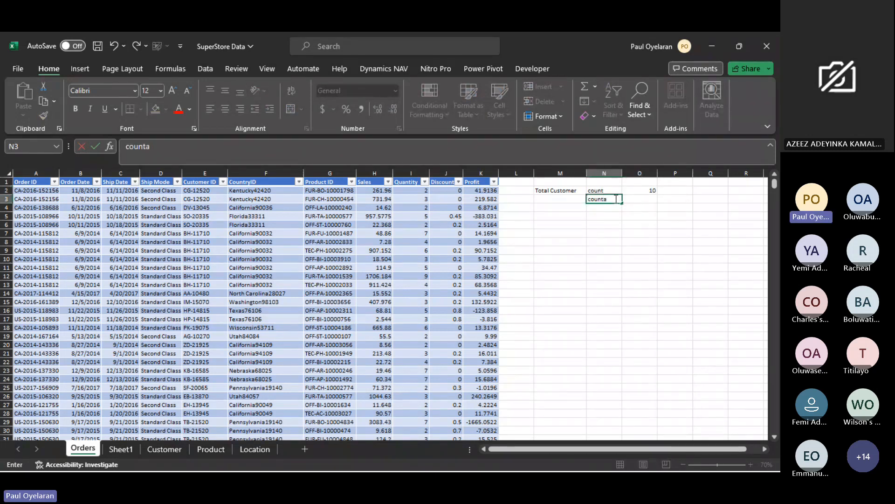
{"action": "key", "text": "Tab"}
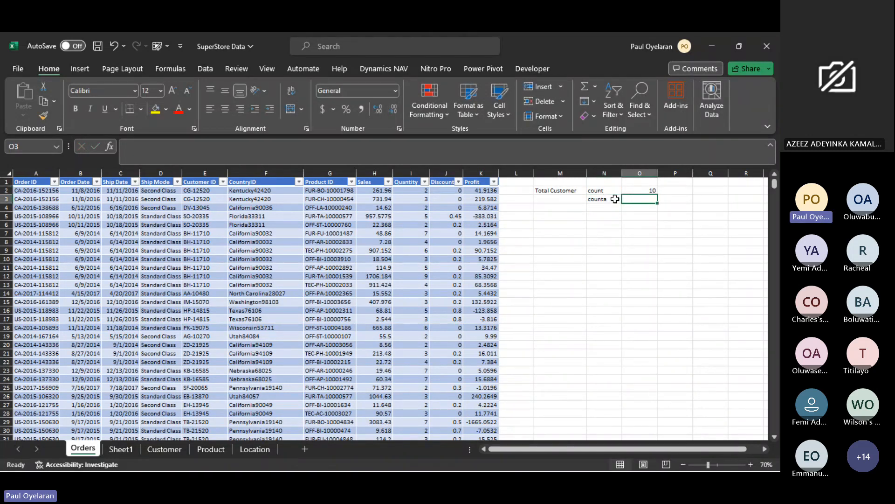
{"action": "left_click", "coordinate": [615, 199]}
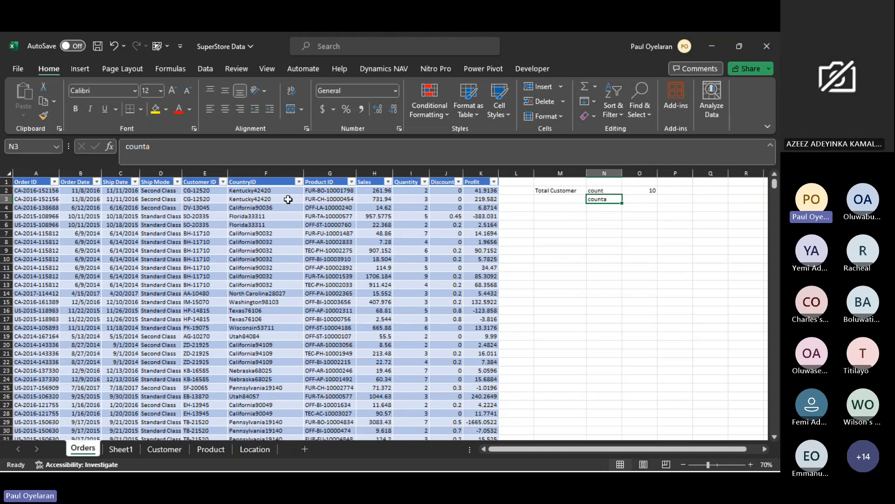
- Replace the content of cell O2 with a COUNT formula over the whole Customer ID column of the FactSales table
{"action": "left_click", "coordinate": [198, 191]}
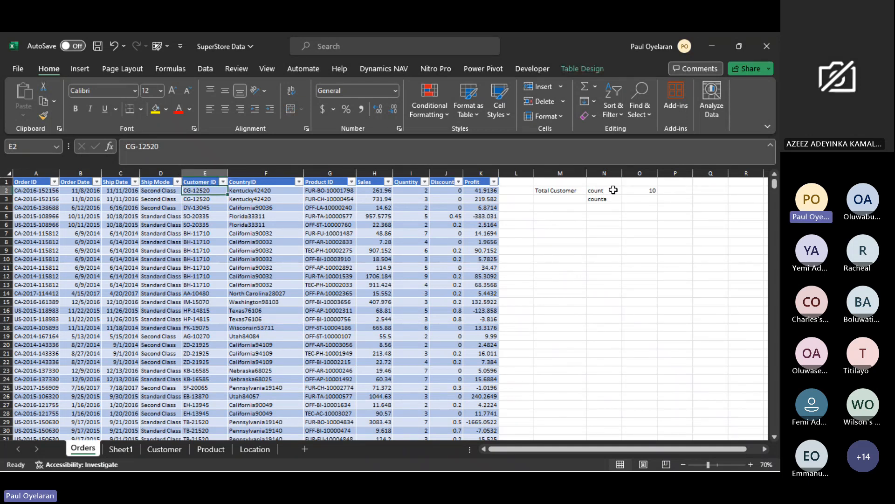
{"action": "left_click", "coordinate": [629, 190]}
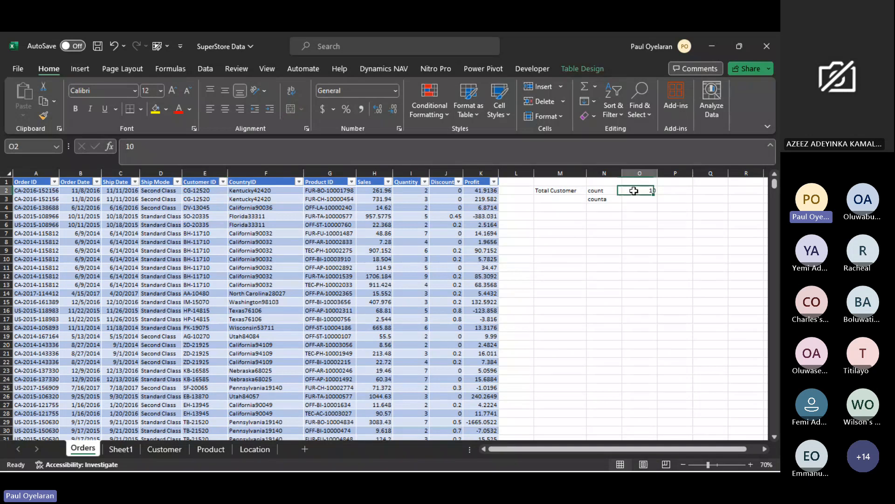
{"action": "type", "text": "=count"}
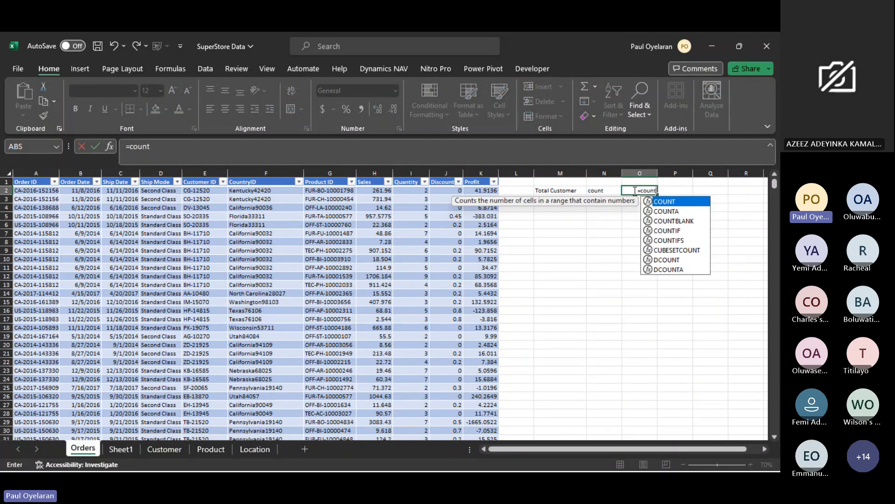
{"action": "key", "text": "Tab"}
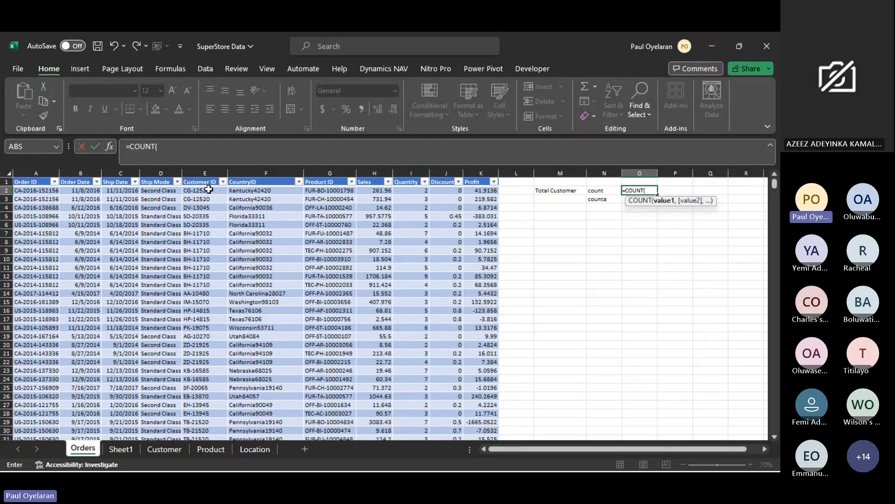
{"action": "left_click", "coordinate": [208, 190]}
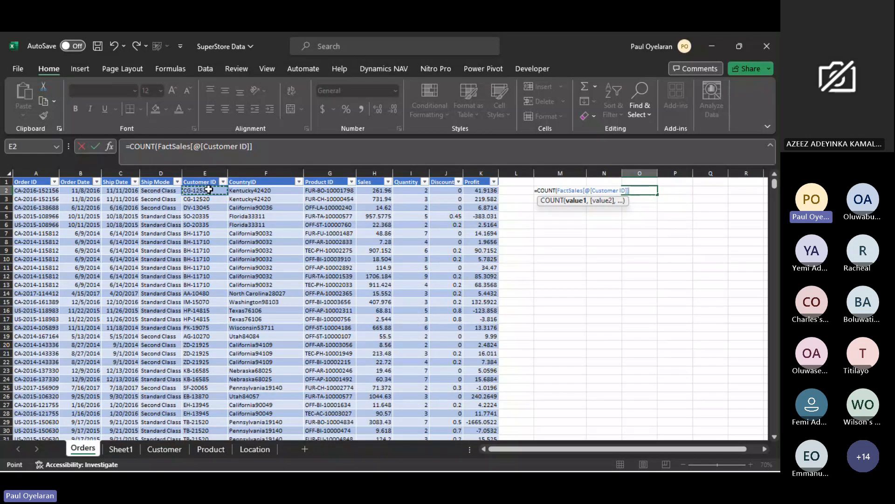
{"action": "key", "text": "ctrl+shift+Down"}
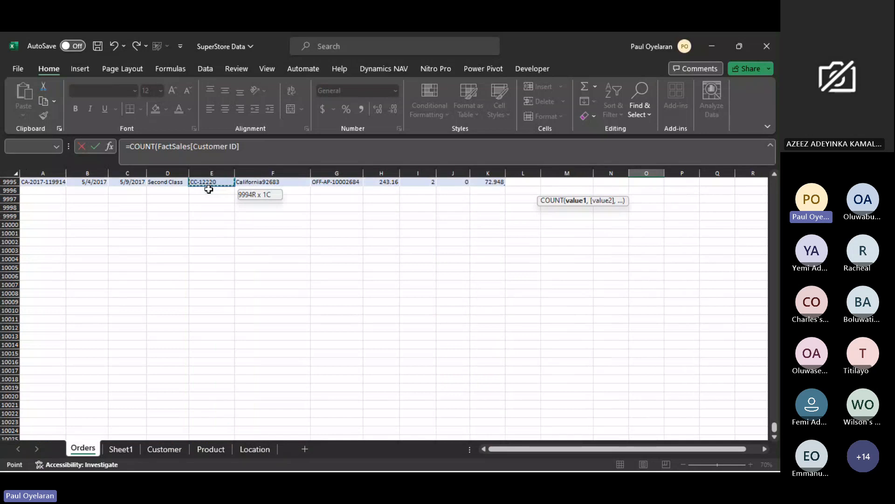
{"action": "key", "text": "Return"}
{"action": "scroll", "coordinate": [739, 243], "scroll_direction": "up", "scroll_amount": 1}
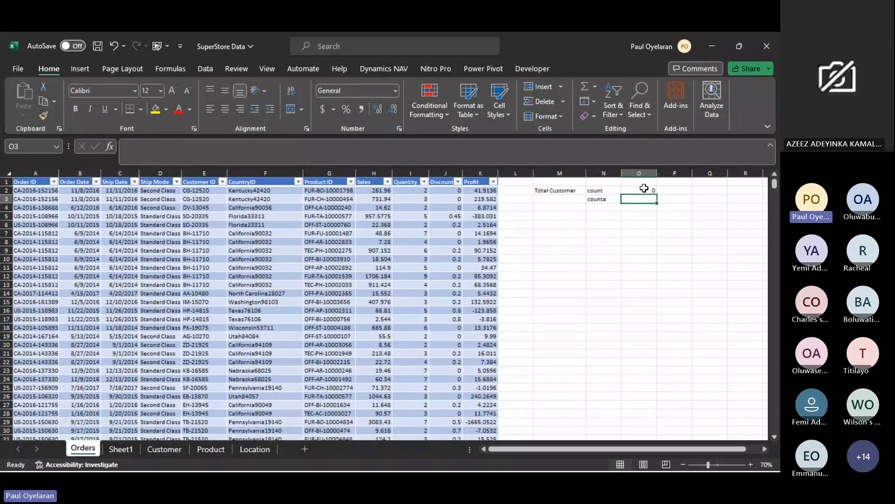
{"action": "left_click", "coordinate": [645, 190]}
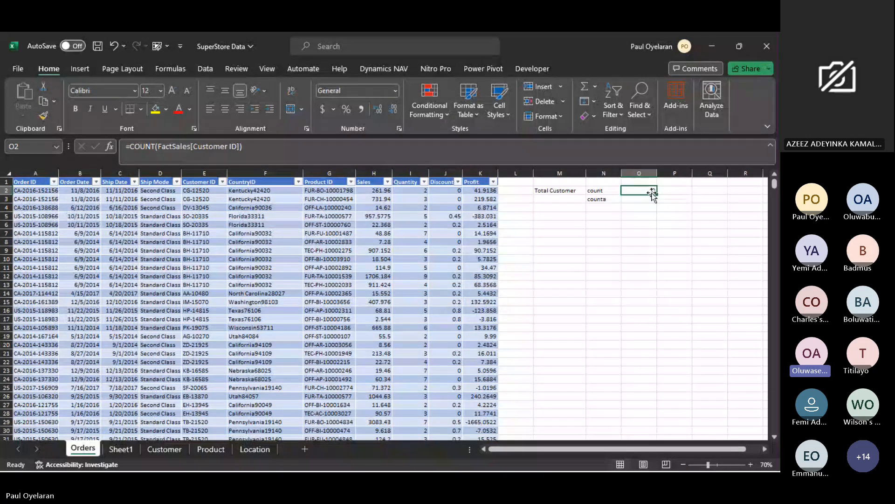
{"action": "left_click", "coordinate": [609, 199]}
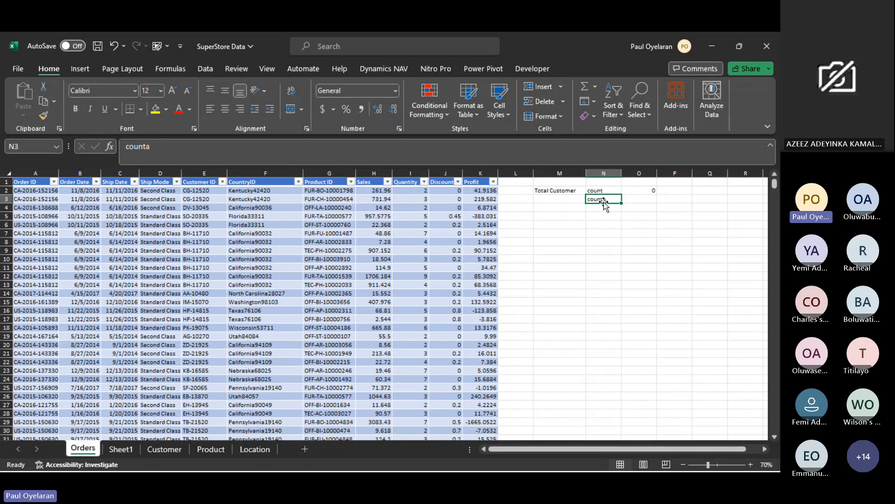
{"action": "left_click", "coordinate": [641, 198]}
{"action": "type", "text": "=co"}
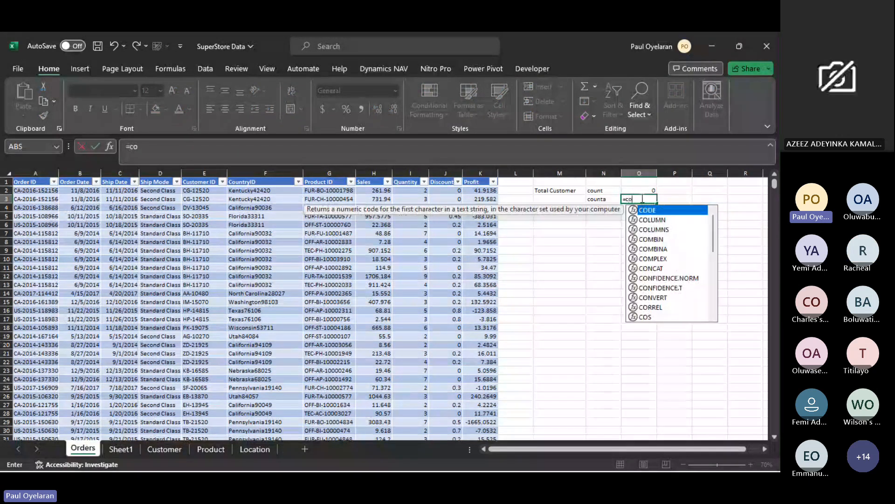
{"action": "type", "text": "unta"}
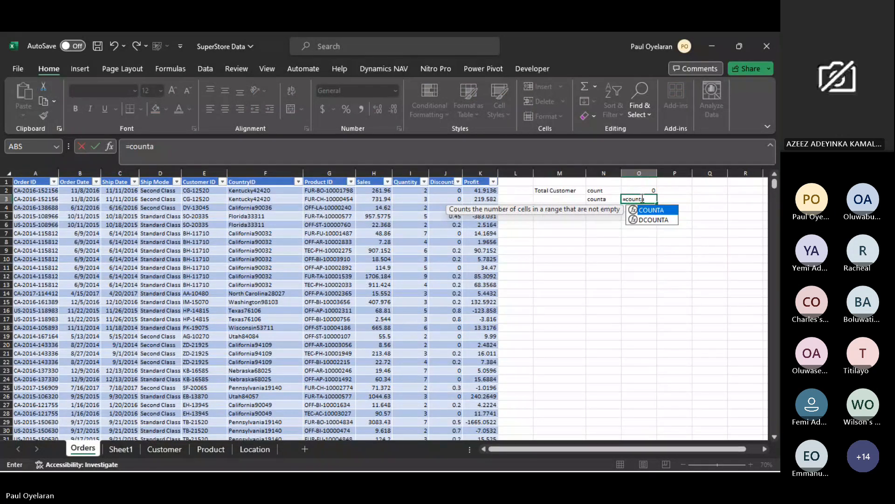
{"action": "double_click", "coordinate": [665, 210]}
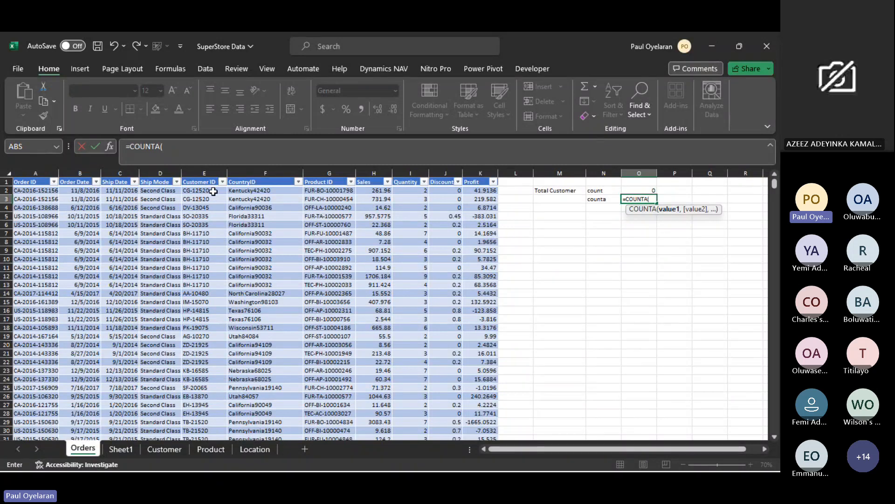
{"action": "left_click", "coordinate": [213, 191]}
{"action": "key", "text": "ctrl+shift+Down"}
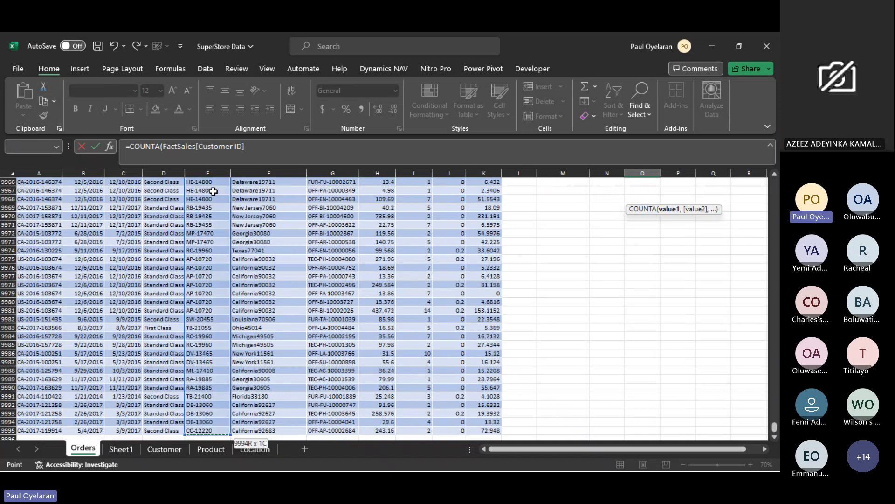
{"action": "scroll", "coordinate": [214, 192], "scroll_direction": "up", "scroll_amount": 20}
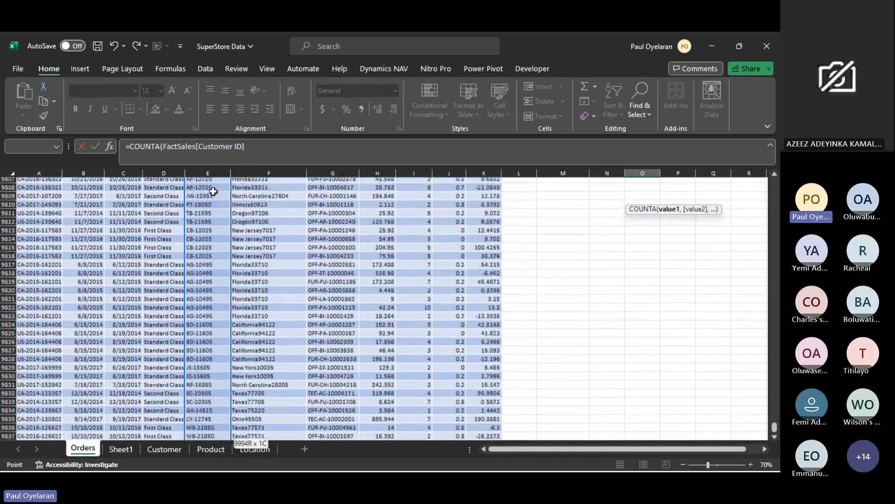
{"action": "scroll", "coordinate": [213, 191], "scroll_direction": "up", "scroll_amount": 20}
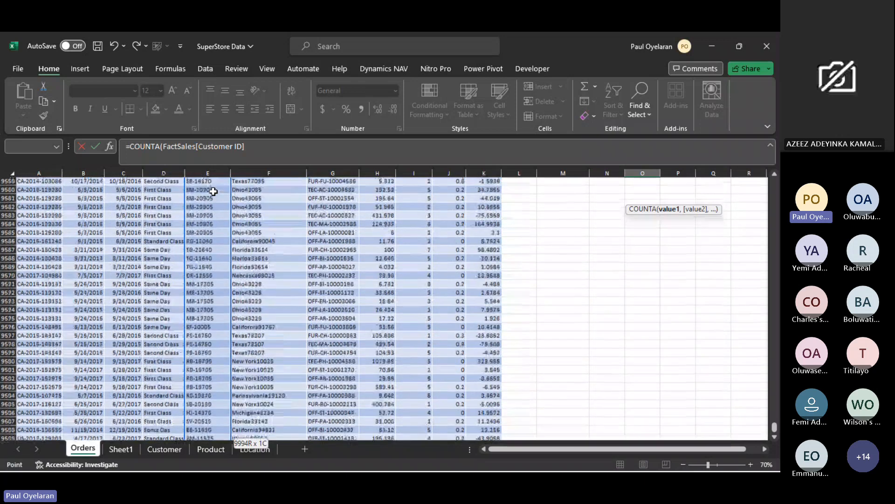
{"action": "scroll", "coordinate": [249, 325], "scroll_direction": "up", "scroll_amount": 20}
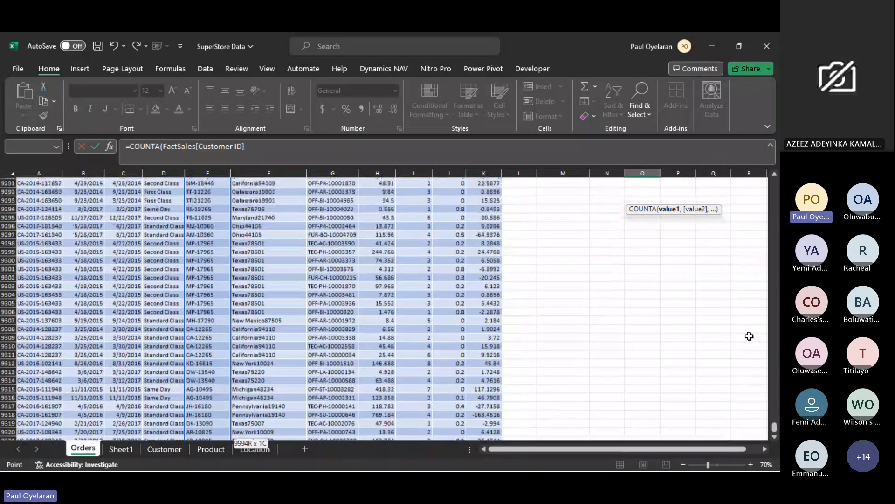
{"action": "key", "text": "Escape"}
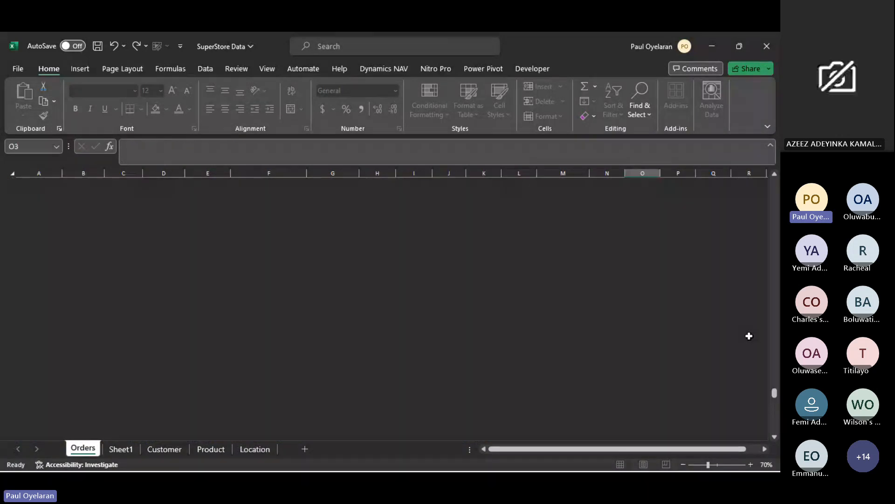
{"action": "key", "text": "ctrl+Home"}
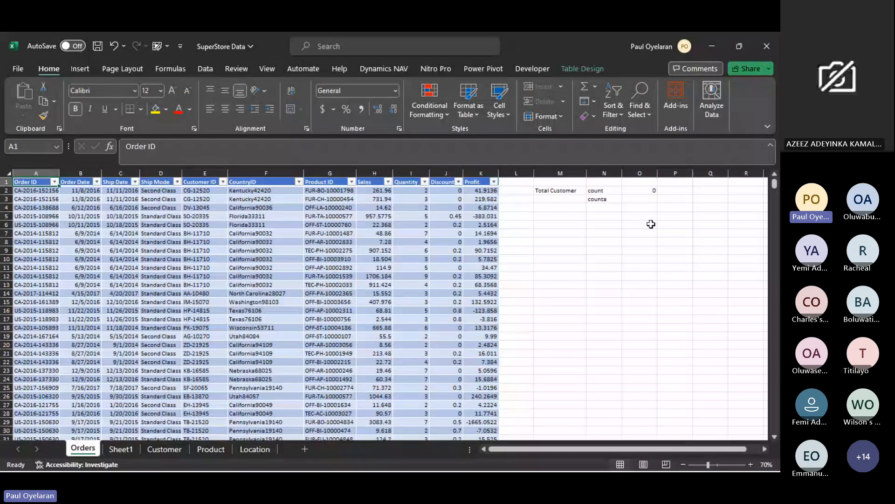
{"action": "left_click", "coordinate": [638, 199]}
{"action": "type", "text": "=c"}
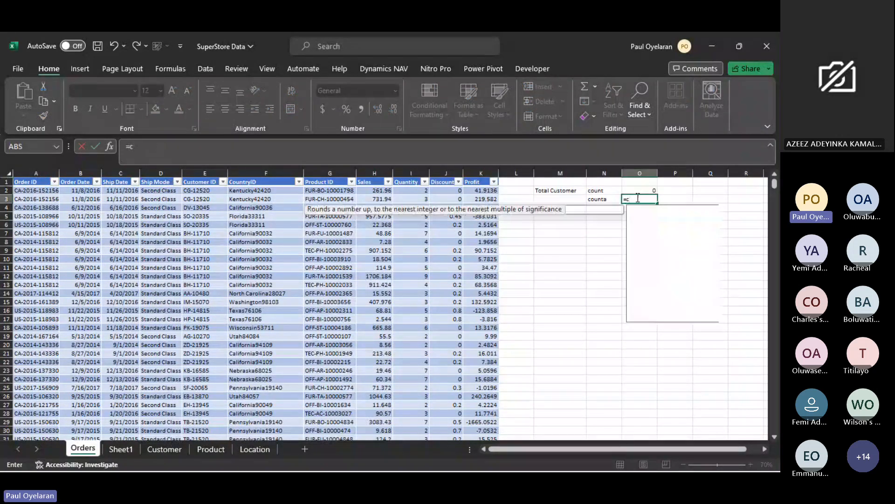
{"action": "type", "text": "ounta"}
{"action": "key", "text": "Tab"}
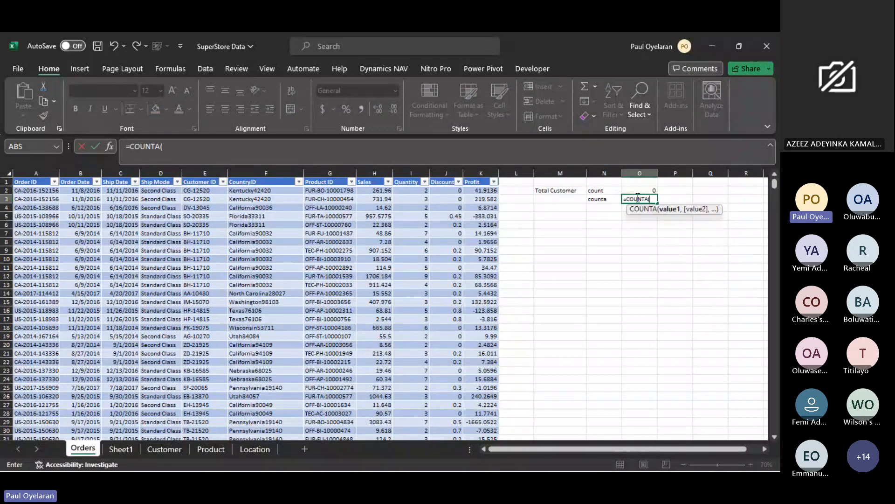
{"action": "left_click_drag", "start_coordinate": [200, 190], "coordinate": [206, 138]}
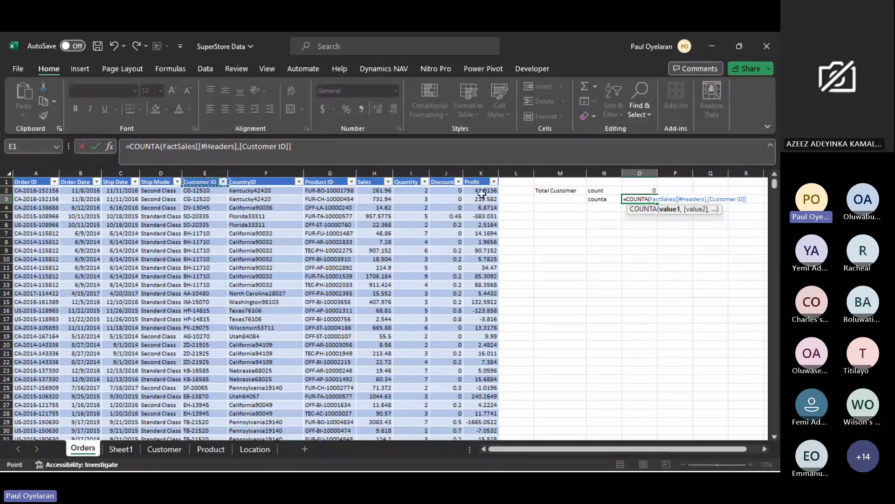
{"action": "key", "text": "Escape"}
- Enter a COUNTA formula in cell O3 over the whole Customer ID column of the FactSales table
{"action": "type", "text": "=counta"}
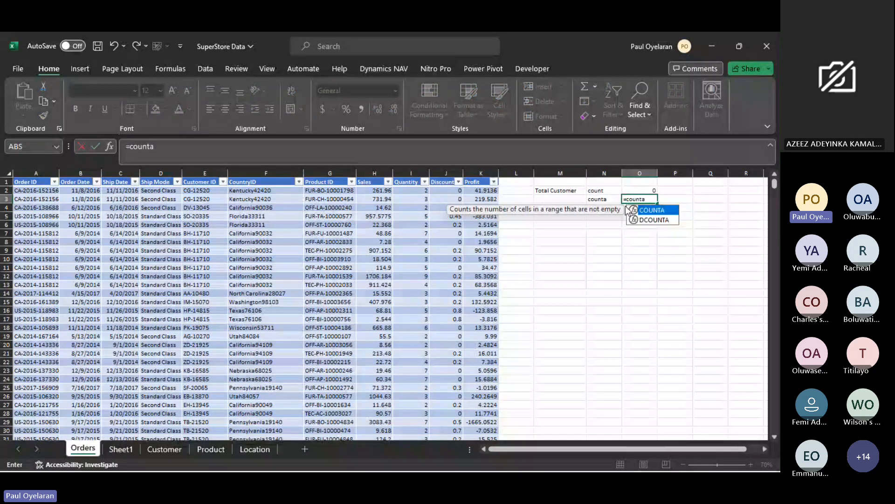
{"action": "double_click", "coordinate": [631, 210]}
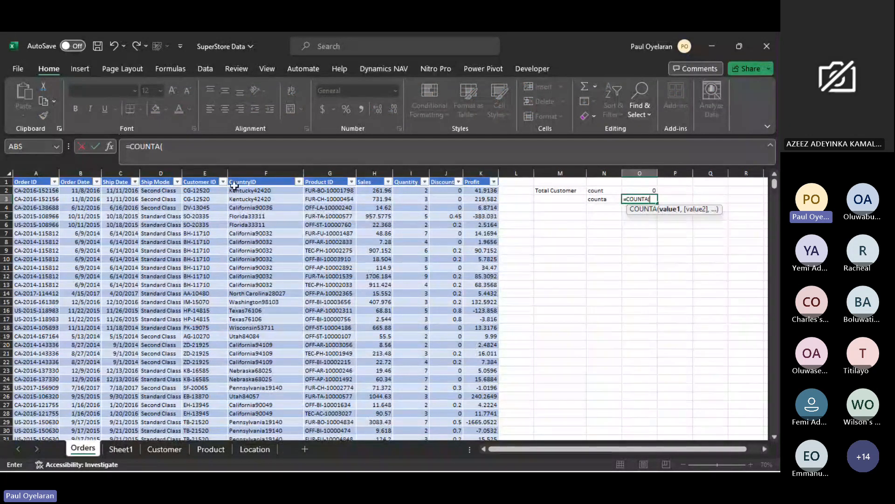
{"action": "left_click", "coordinate": [208, 190]}
{"action": "key", "text": "ctrl+shift+Down"}
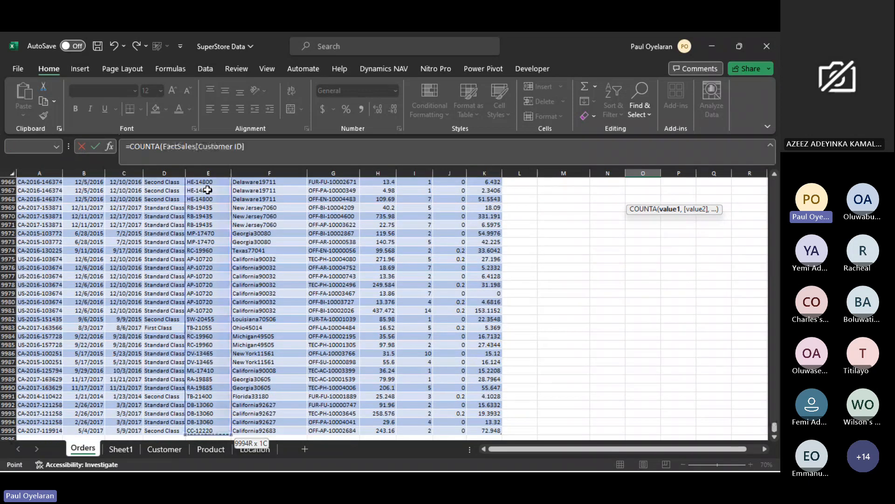
{"action": "key", "text": "Return"}
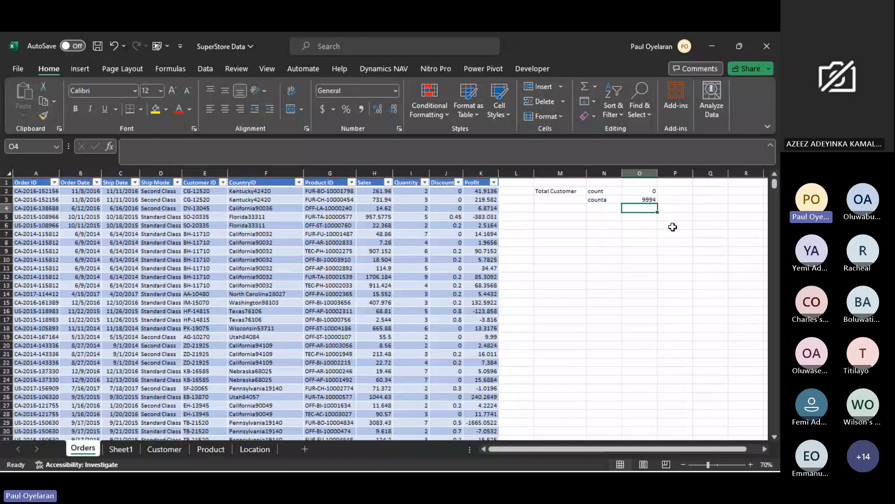
{"action": "left_click", "coordinate": [644, 197]}
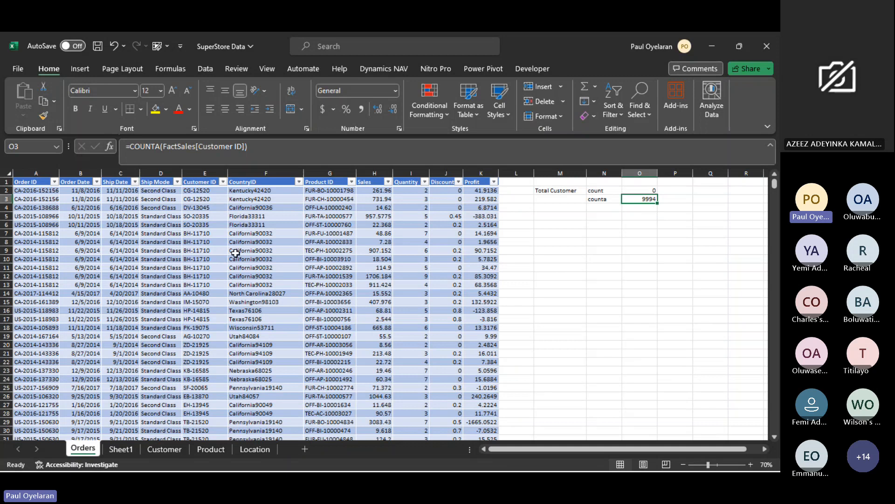
- Compare the Customer ID and Product ID values of the orders in rows 7 and 8
{"action": "left_click", "coordinate": [207, 241]}
{"action": "left_click", "coordinate": [218, 233]}
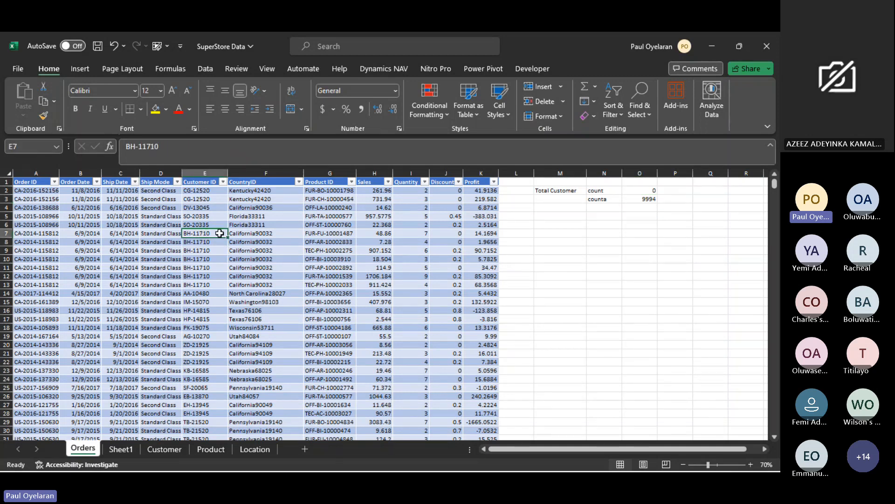
{"action": "left_click_drag", "start_coordinate": [219, 233], "coordinate": [197, 238]}
{"action": "left_click", "coordinate": [331, 234]}
{"action": "left_click_drag", "start_coordinate": [207, 243], "coordinate": [338, 240]}
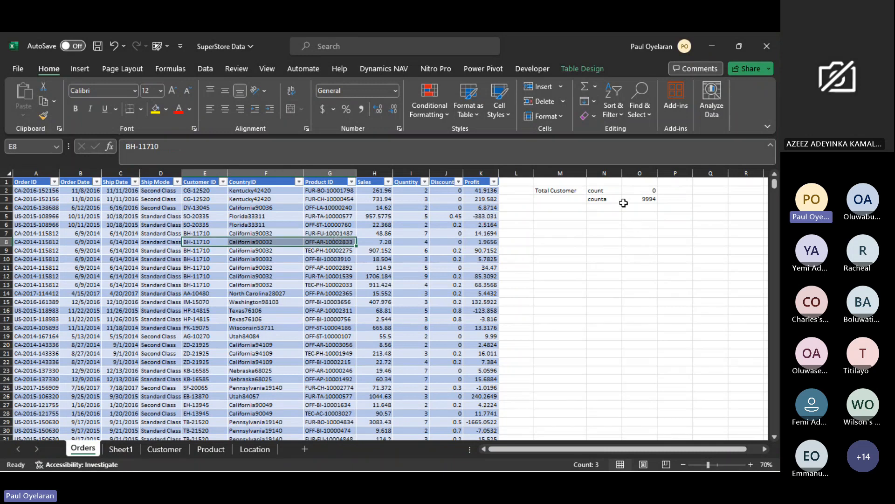
- Enter the label "unique" in cell N4, directly below the counta label
{"action": "left_click", "coordinate": [648, 199]}
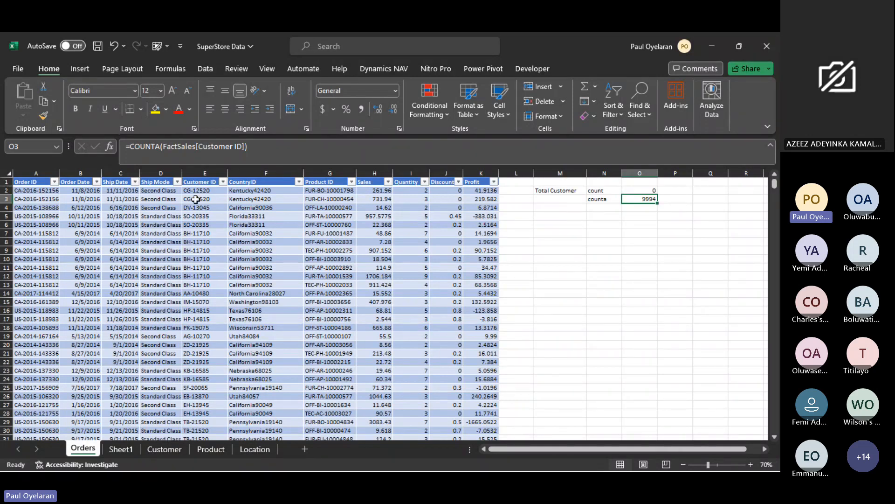
{"action": "left_click_drag", "start_coordinate": [196, 190], "coordinate": [195, 302]}
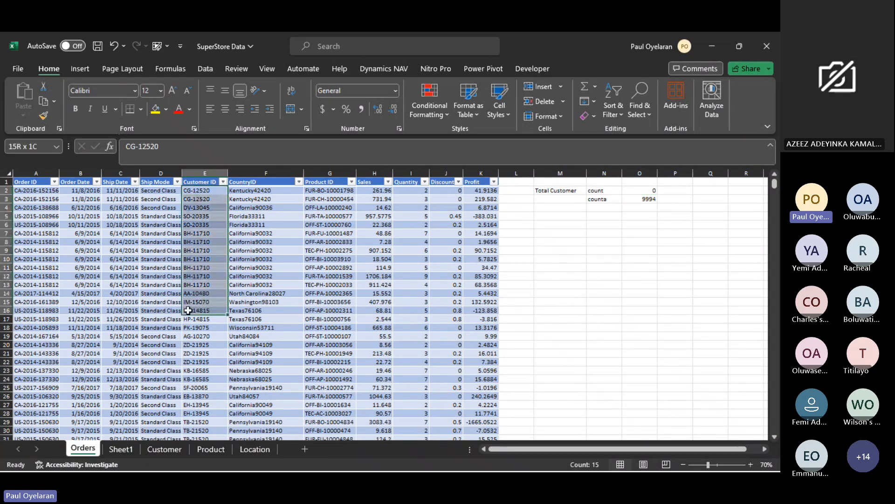
{"action": "left_click", "coordinate": [606, 208]}
{"action": "type", "text": "="}
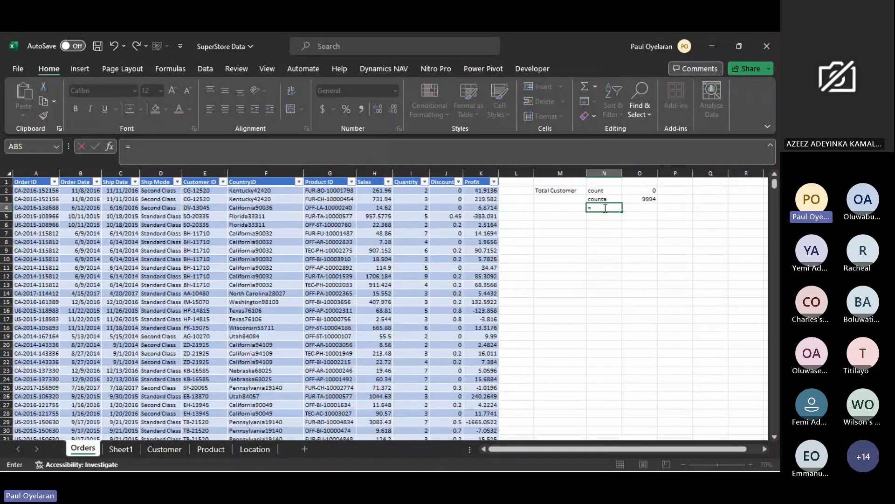
{"action": "key", "text": "Escape"}
{"action": "type", "text": "unique"}
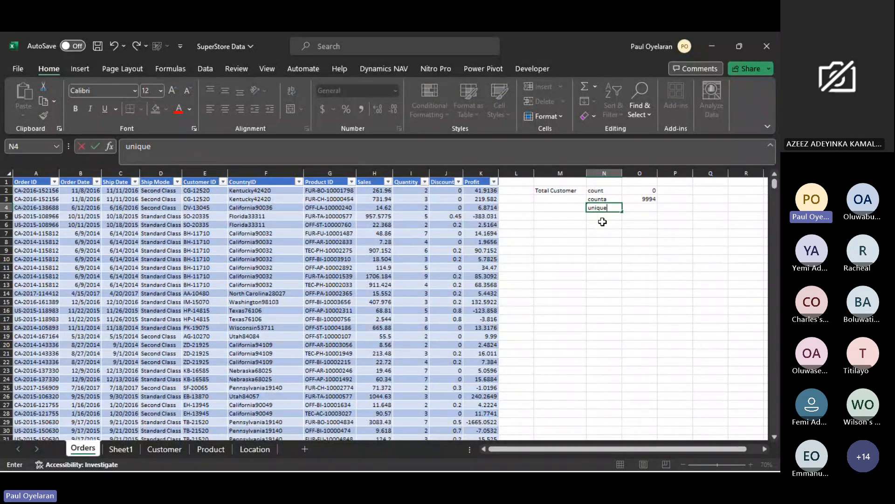
{"action": "key", "text": "Return"}
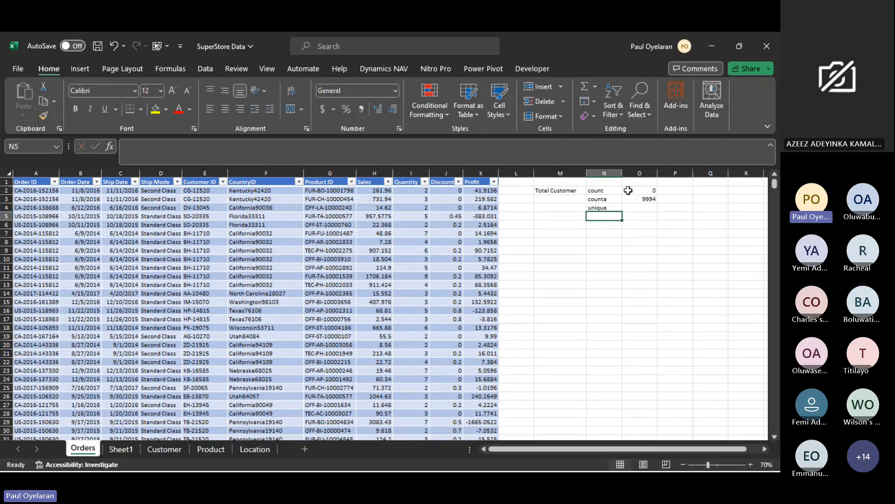
- Enter the sample numbers 1, 1, 3, 2 and 3 down column M in cells M6 to M10
{"action": "left_click", "coordinate": [632, 207]}
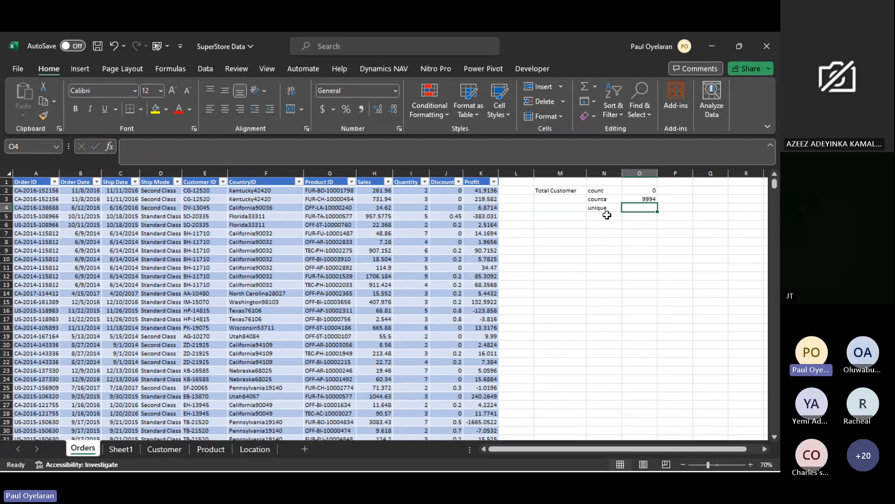
{"action": "left_click", "coordinate": [541, 227]}
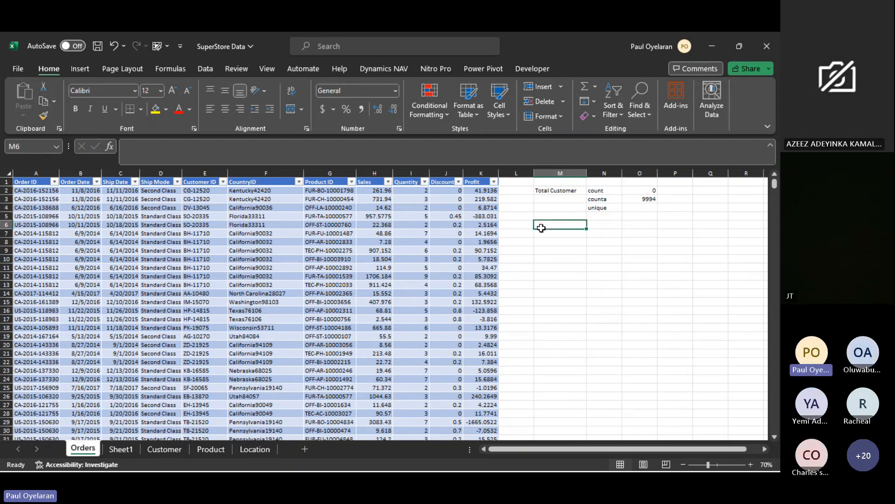
{"action": "type", "text": "1"}
{"action": "key", "text": "Return"}
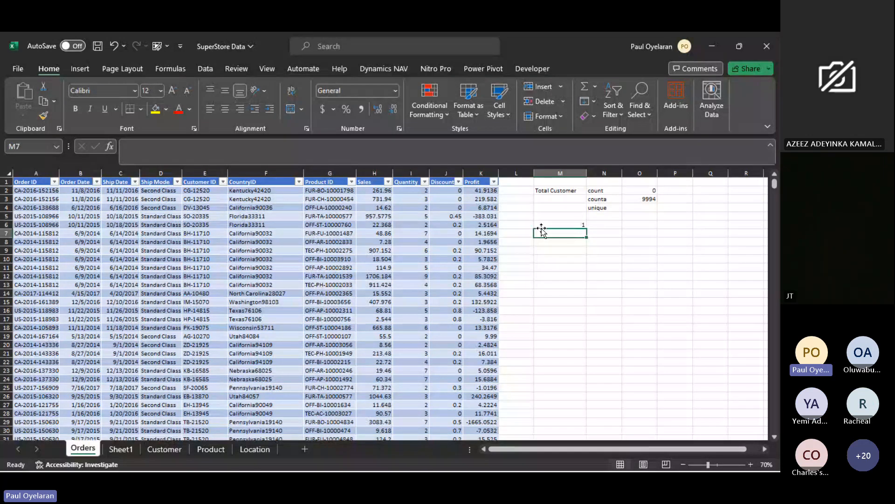
{"action": "type", "text": "1"}
{"action": "key", "text": "Return"}
{"action": "type", "text": "3"}
{"action": "key", "text": "Return"}
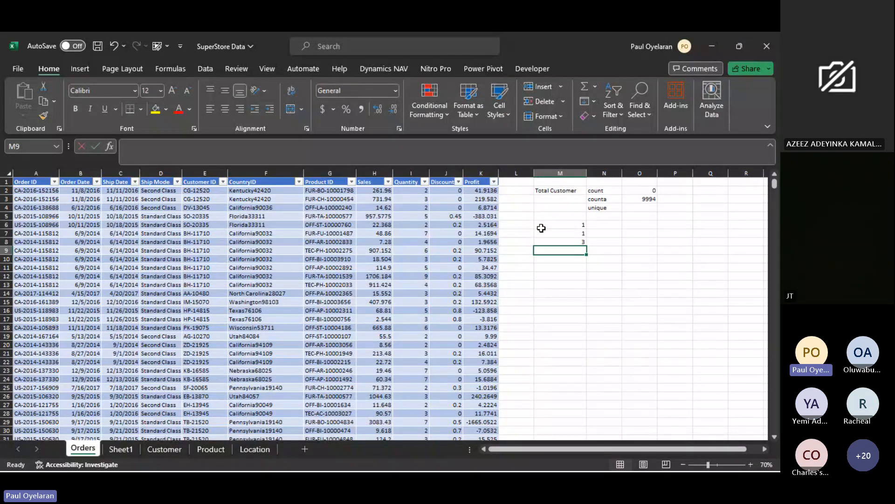
{"action": "type", "text": "2"}
{"action": "key", "text": "Return"}
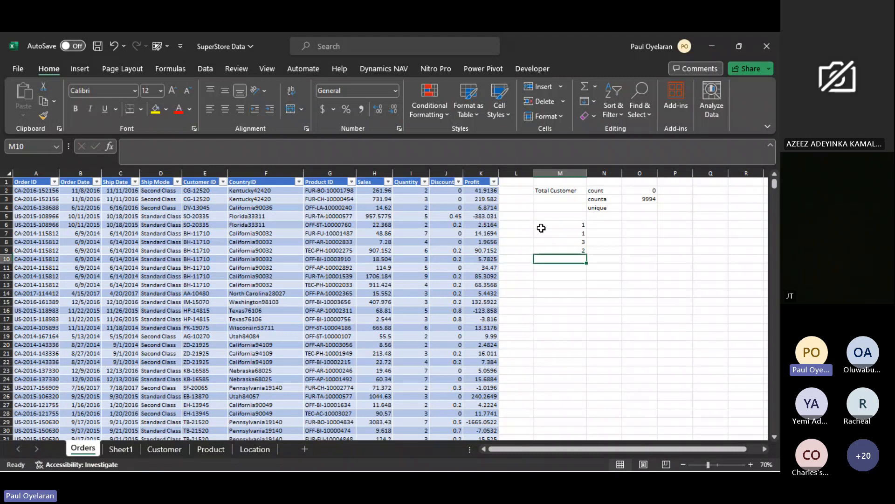
{"action": "type", "text": "3"}
- Enter a UNIQUE formula in cell N6 over the sample numbers in M6:M10
{"action": "left_click", "coordinate": [605, 223]}
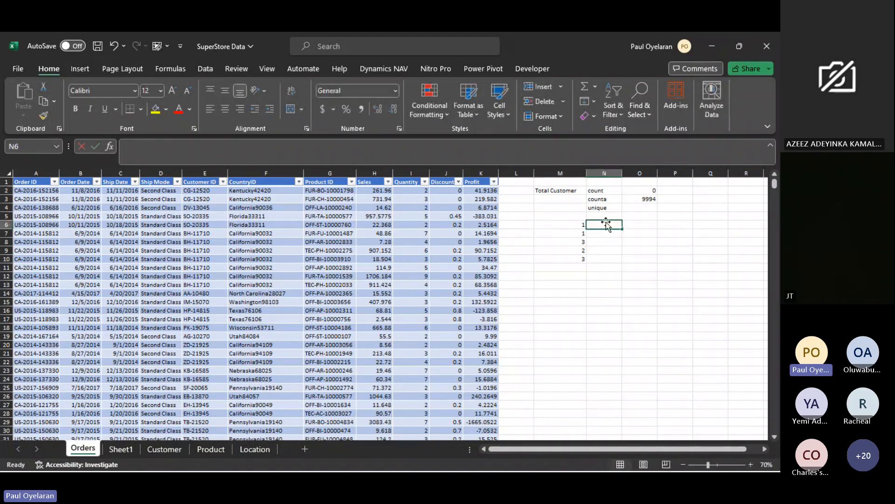
{"action": "type", "text": "=uni"}
{"action": "key", "text": "Down"}
{"action": "key", "text": "Down"}
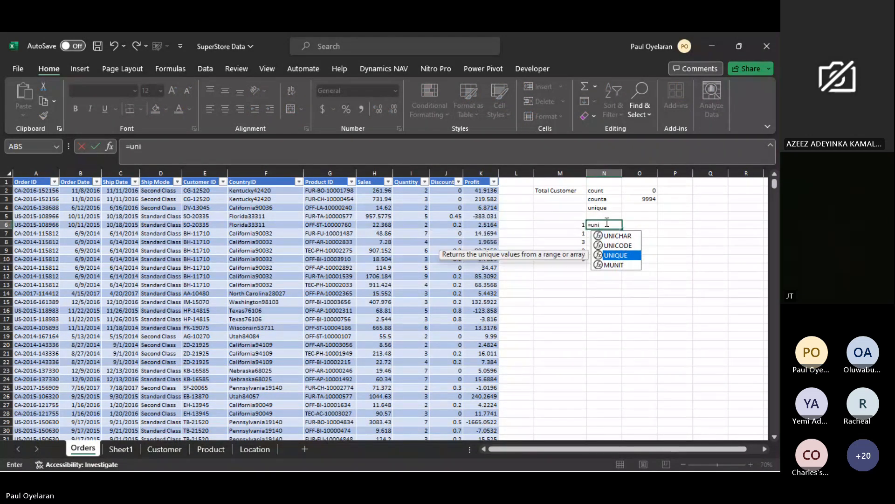
{"action": "key", "text": "Tab"}
{"action": "left_click_drag", "start_coordinate": [578, 224], "coordinate": [574, 266]}
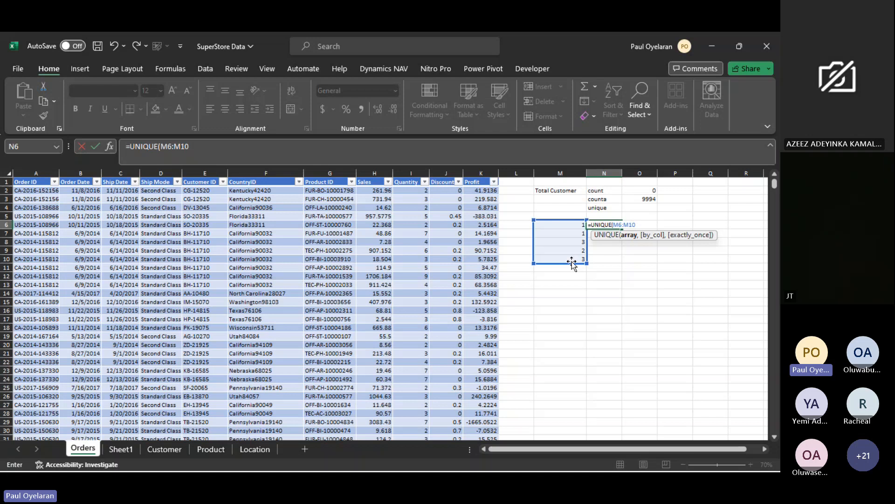
{"action": "key", "text": "Return"}
{"action": "key", "text": "Up"}
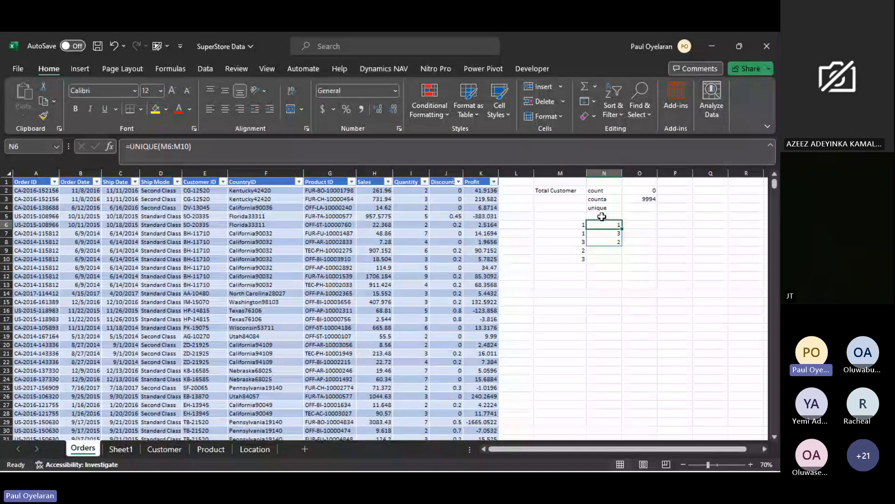
- Undo the UNIQUE formula and the sample numbers entered below the labels
{"action": "left_click", "coordinate": [606, 208]}
{"action": "left_click", "coordinate": [628, 207]}
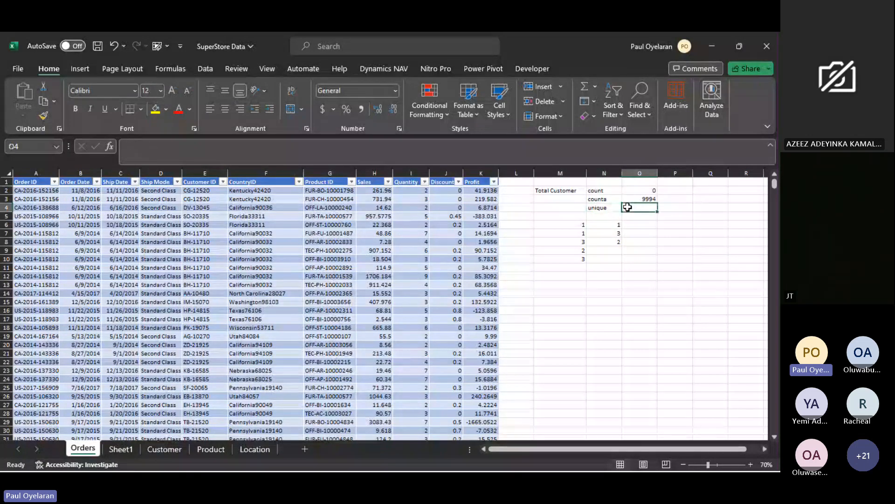
{"action": "left_click", "coordinate": [573, 225]}
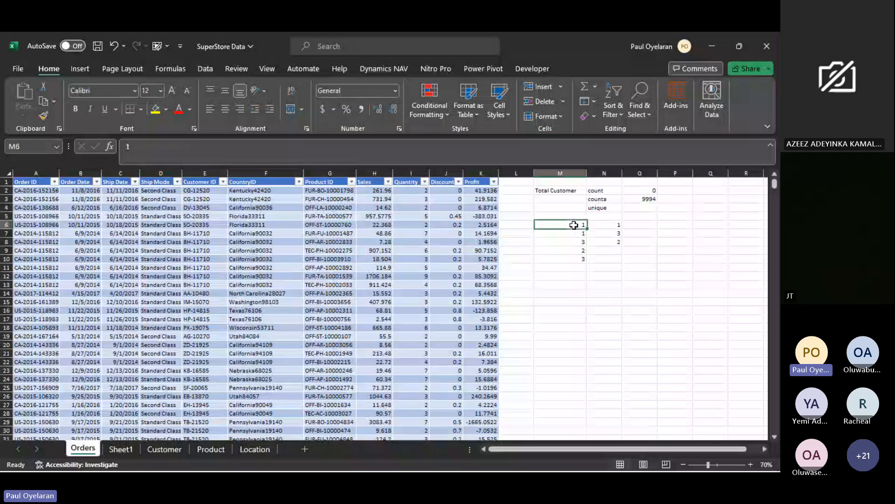
{"action": "key", "text": "ctrl+z"}
{"action": "left_click", "coordinate": [636, 198]}
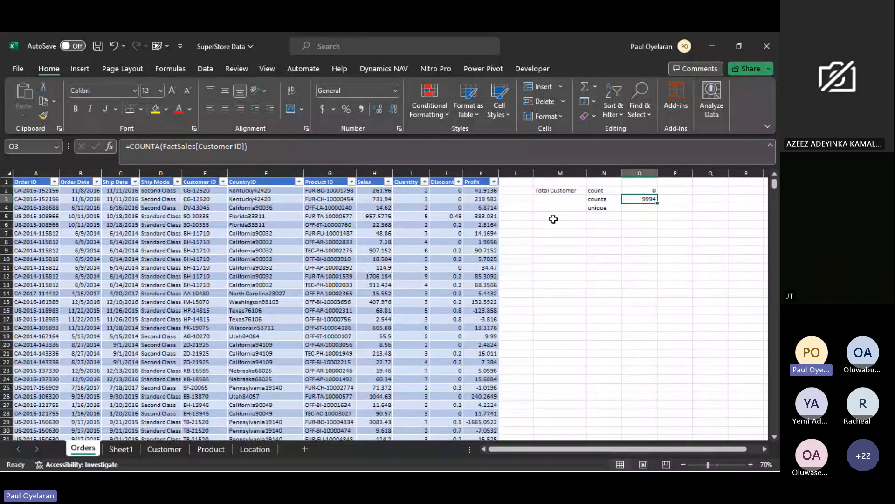
- Highlight duplicate values in the whole Customer ID column with Light Red Fill with Dark Red Text
{"action": "left_click", "coordinate": [208, 242]}
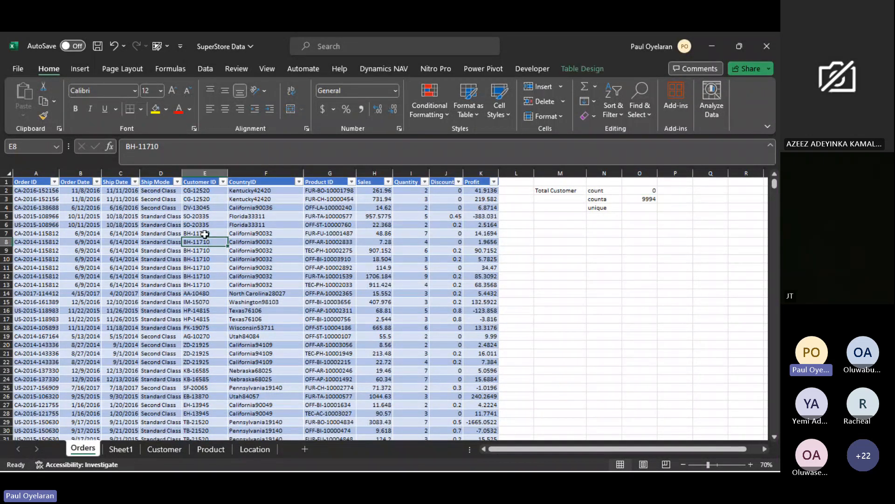
{"action": "left_click", "coordinate": [201, 173]}
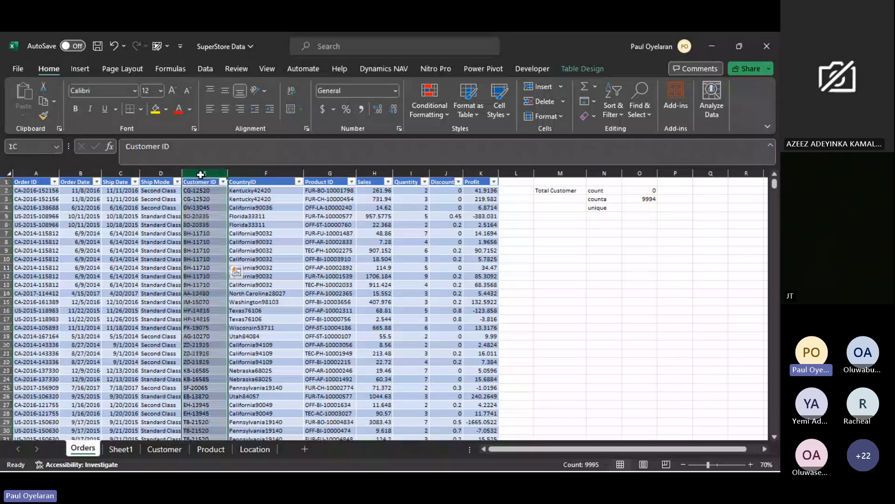
{"action": "left_click", "coordinate": [427, 99]}
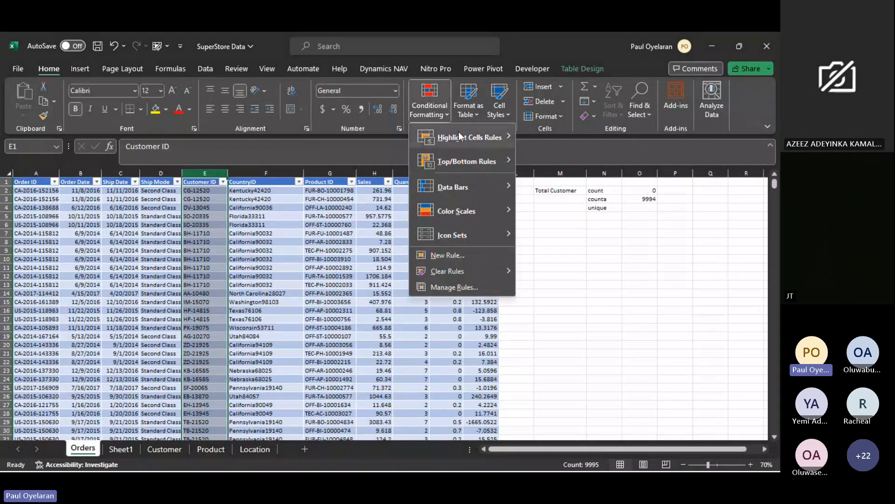
{"action": "mouse_move", "coordinate": [460, 137]}
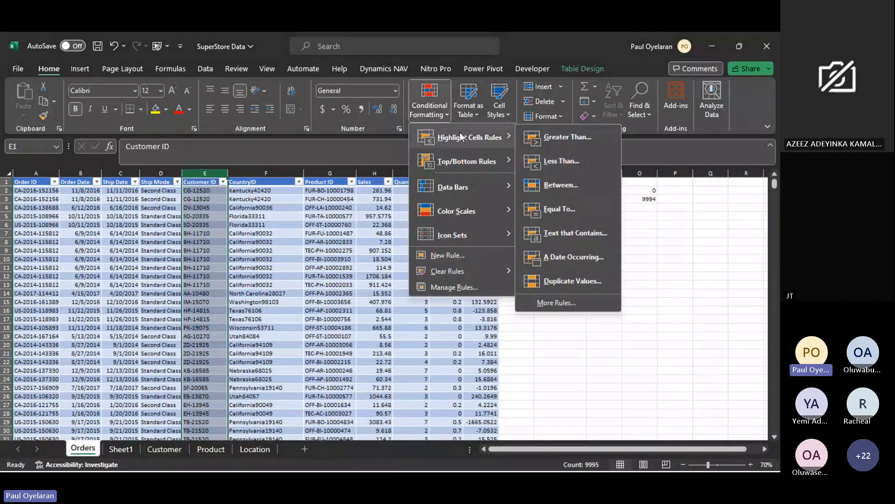
{"action": "left_click", "coordinate": [555, 281]}
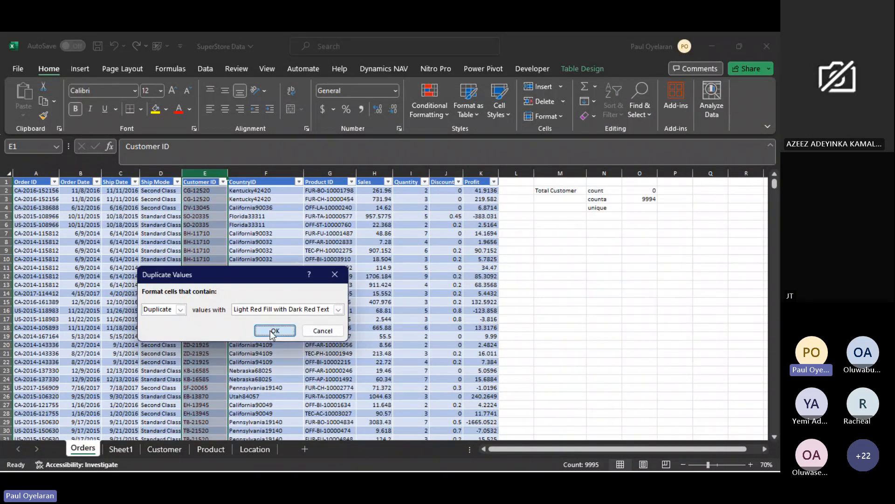
{"action": "left_click", "coordinate": [274, 330]}
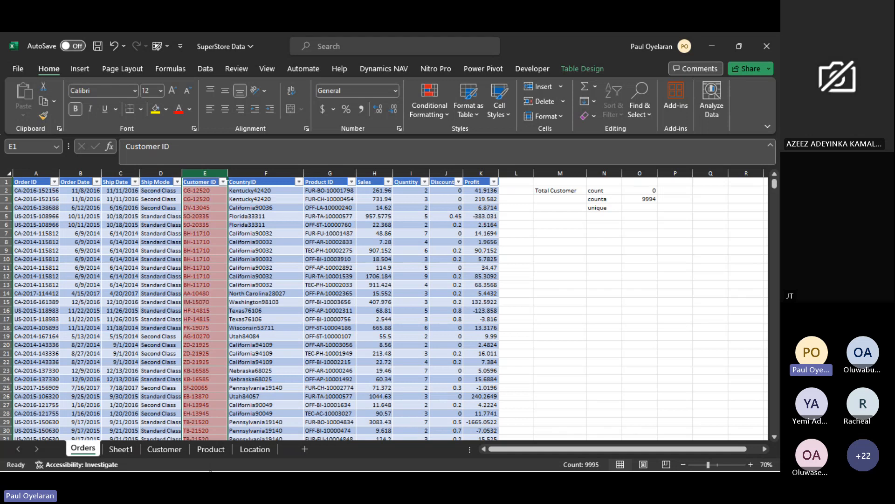
- Enter the sample numbers 1, 2, 1, 3, 2 and 5 down column M in cells M5 to M10
{"action": "left_click", "coordinate": [592, 215]}
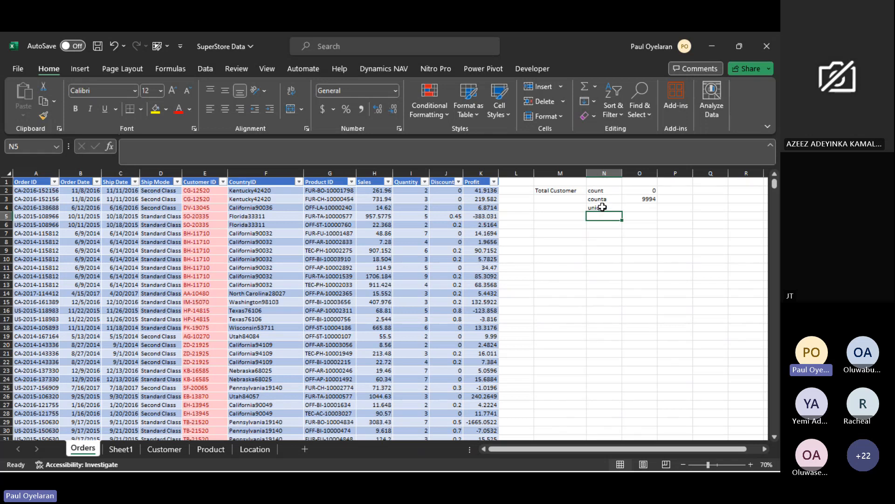
{"action": "left_click", "coordinate": [603, 207]}
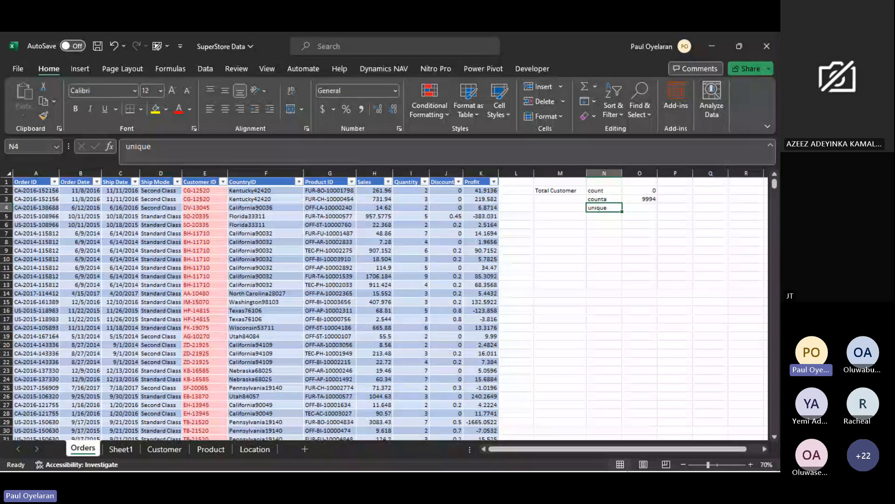
{"action": "left_click", "coordinate": [578, 217]}
{"action": "type", "text": "1"}
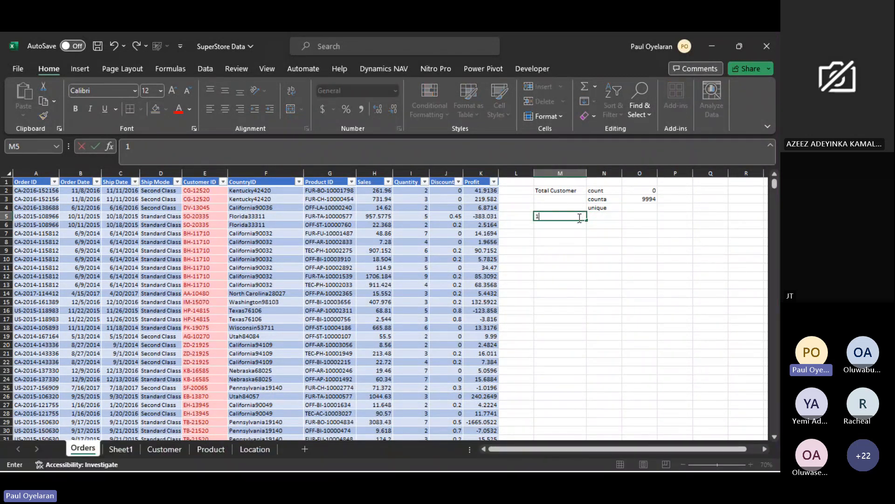
{"action": "key", "text": "Return"}
{"action": "type", "text": "2"}
{"action": "key", "text": "Return"}
{"action": "type", "text": "1"}
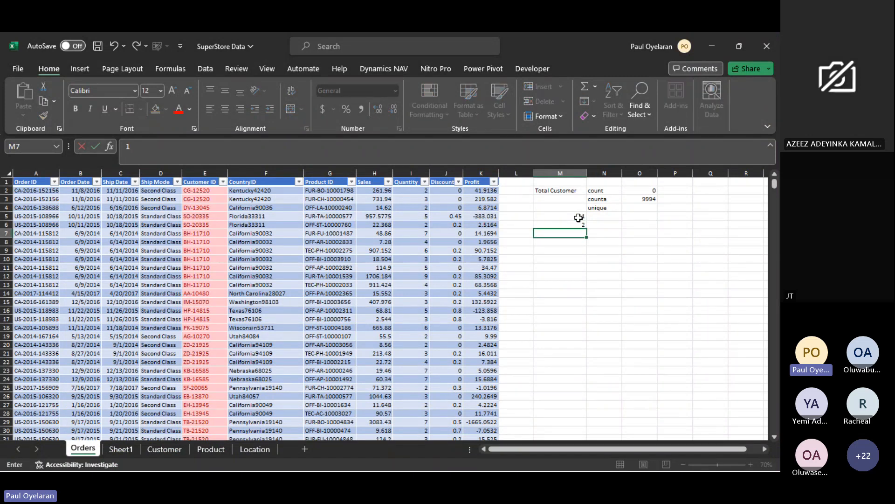
{"action": "key", "text": "Return"}
{"action": "type", "text": "3"}
{"action": "key", "text": "Return"}
{"action": "type", "text": "2"}
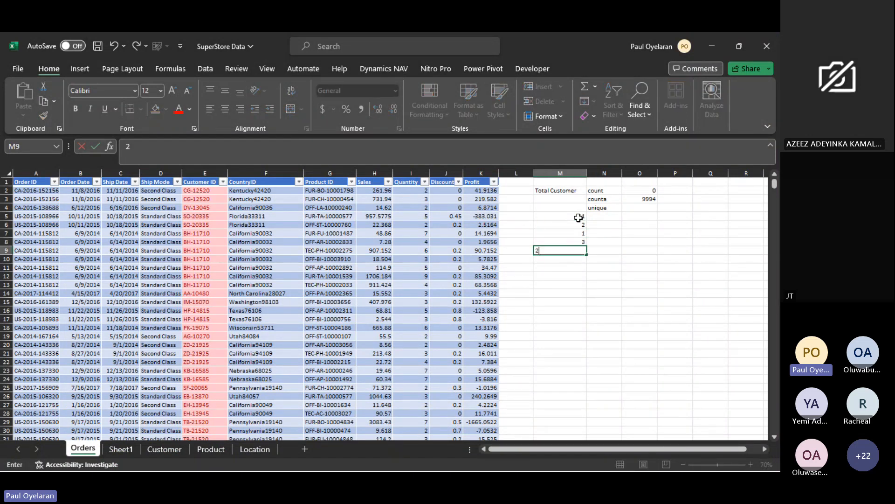
{"action": "key", "text": "Return"}
{"action": "type", "text": "5"}
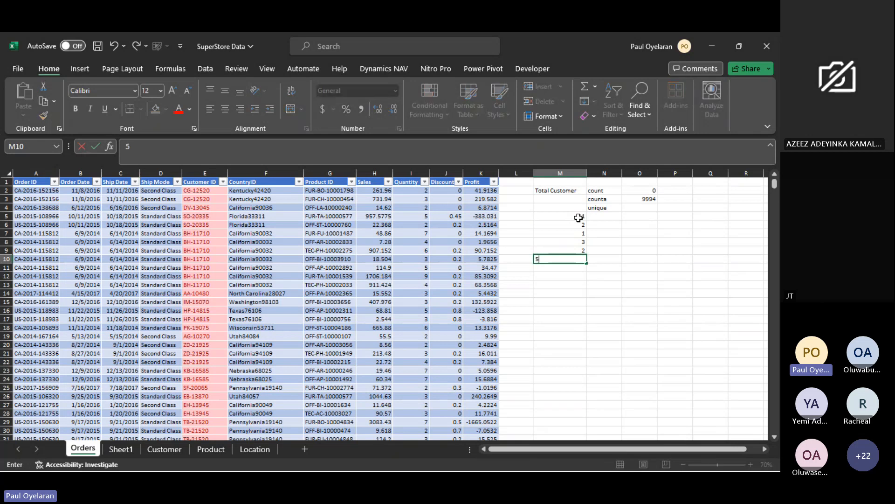
- Enter a UNIQUE formula in cell N5 over the sample numbers in M5:M10
{"action": "left_click", "coordinate": [597, 215]}
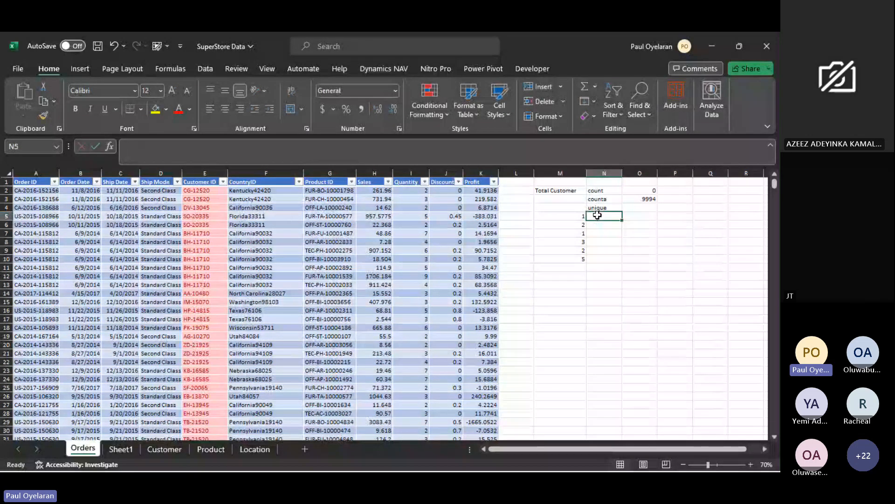
{"action": "type", "text": "="}
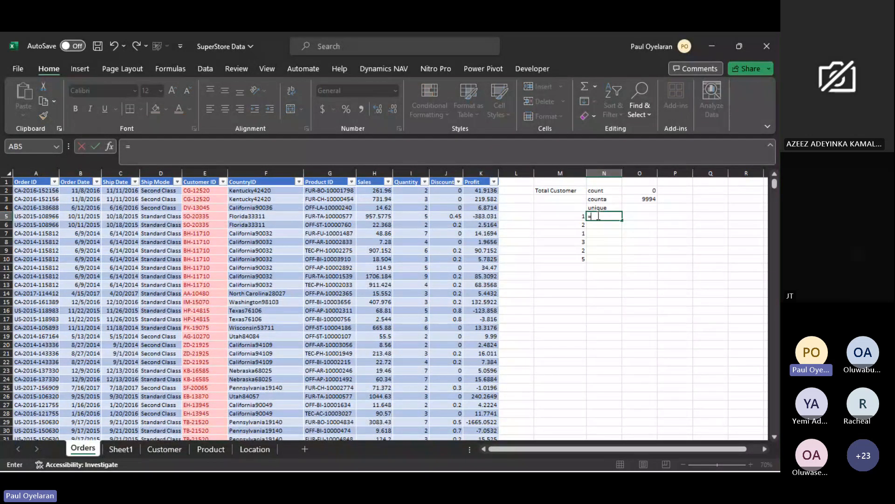
{"action": "type", "text": "uniq"}
{"action": "key", "text": "Tab"}
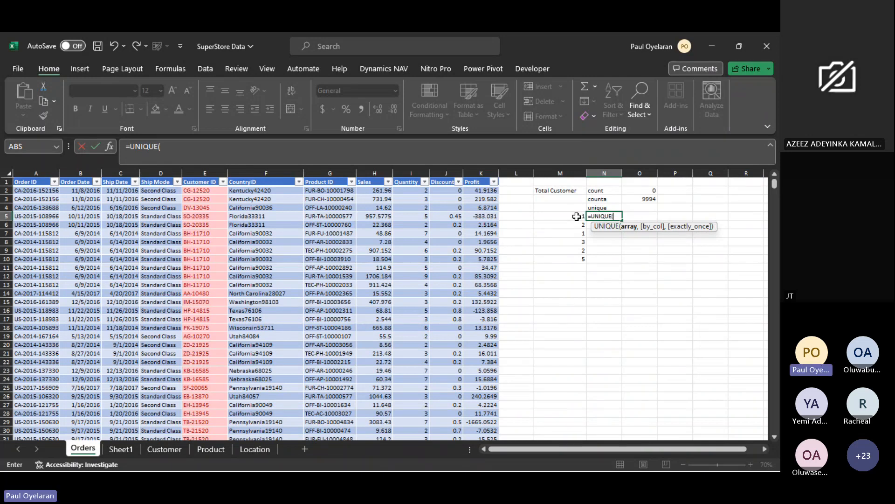
{"action": "left_click_drag", "start_coordinate": [577, 217], "coordinate": [573, 264]}
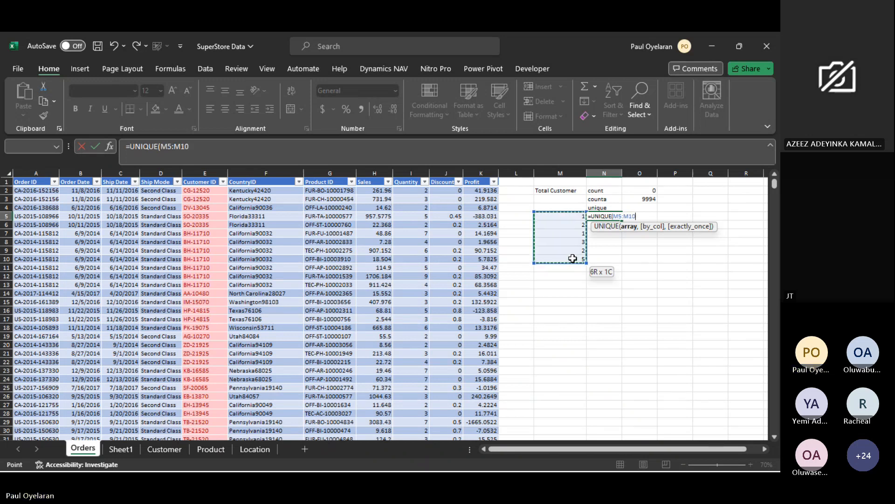
{"action": "key", "text": "Return"}
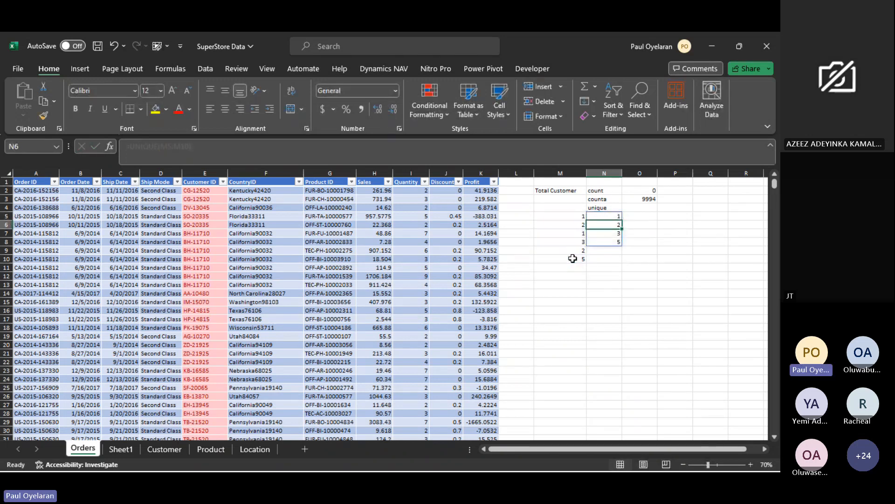
{"action": "left_click", "coordinate": [577, 217]}
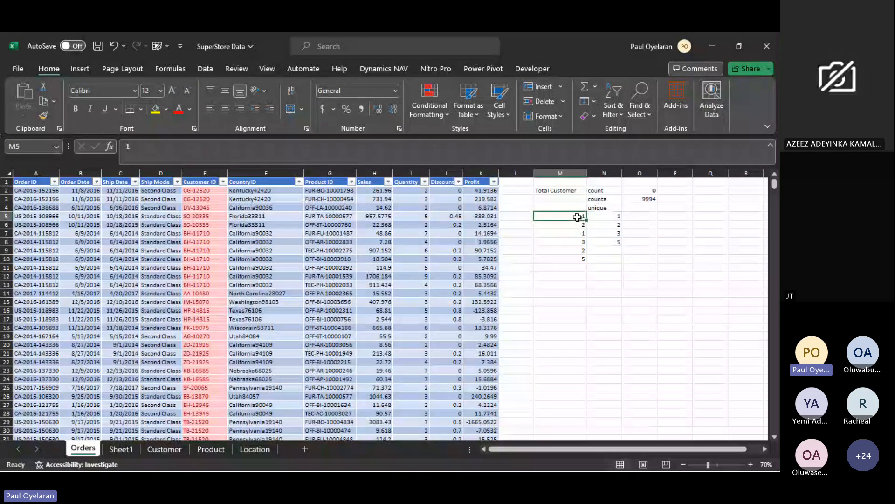
- Inspect the UNIQUE formula in cell N5 against the repeated sample numbers in column M
{"action": "left_click", "coordinate": [577, 233]}
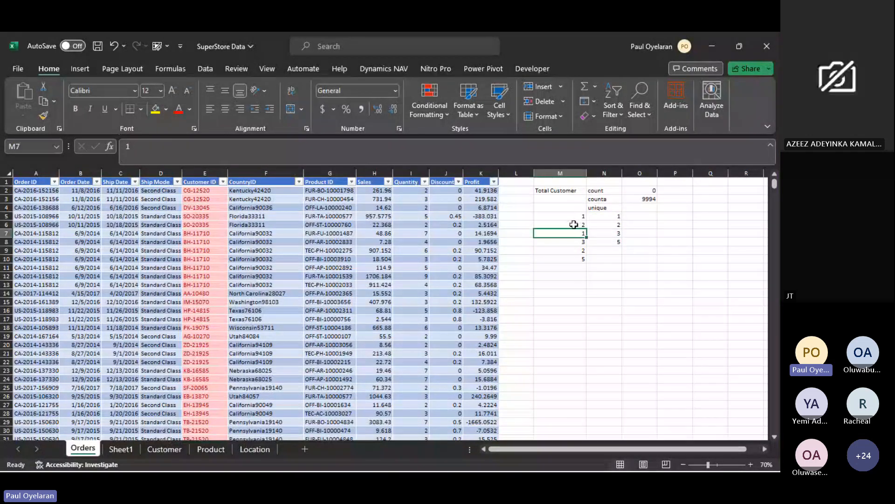
{"action": "left_click", "coordinate": [614, 218]}
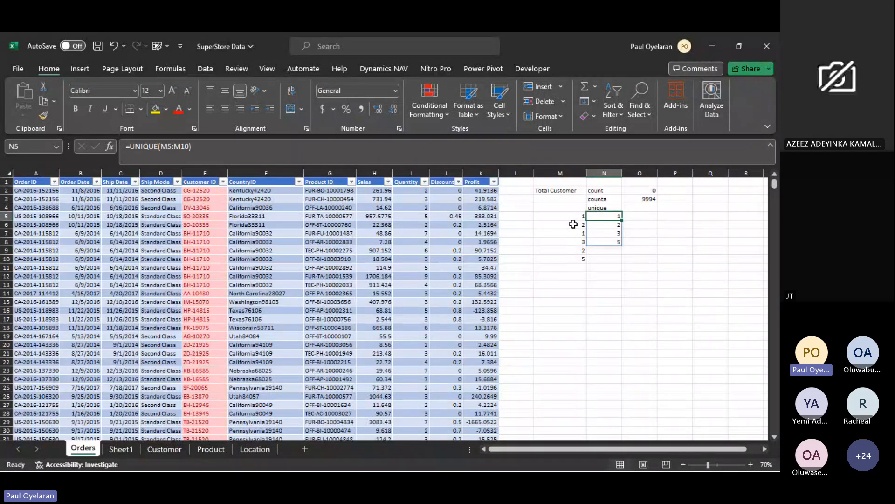
{"action": "left_click_drag", "start_coordinate": [573, 225], "coordinate": [579, 250]}
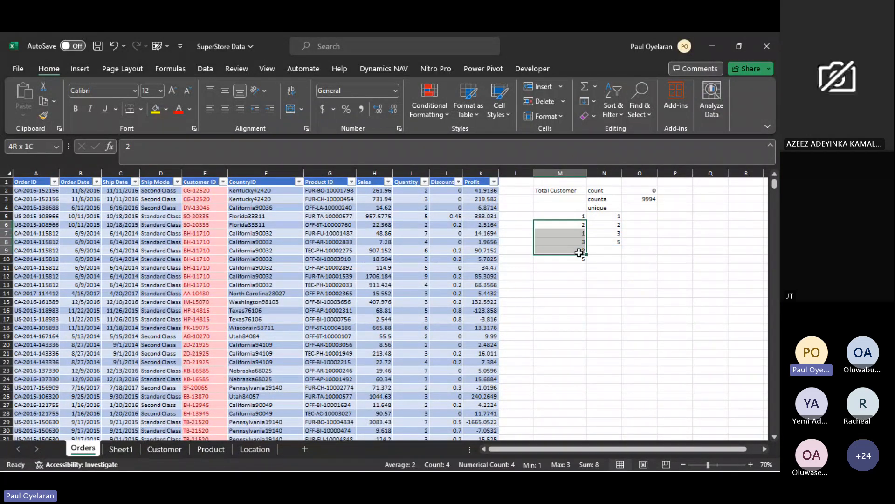
{"action": "left_click", "coordinate": [617, 221]}
{"action": "left_click", "coordinate": [638, 215]}
{"action": "type", "text": "="}
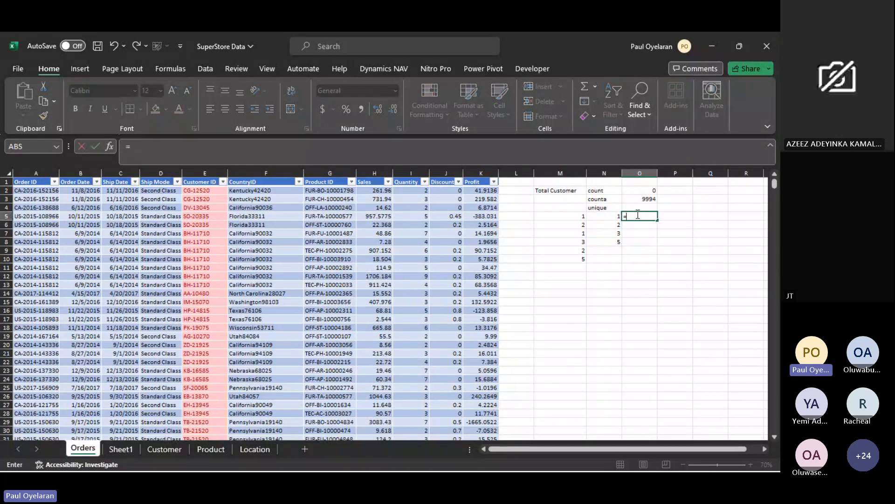
{"action": "type", "text": "UNIQUE("}
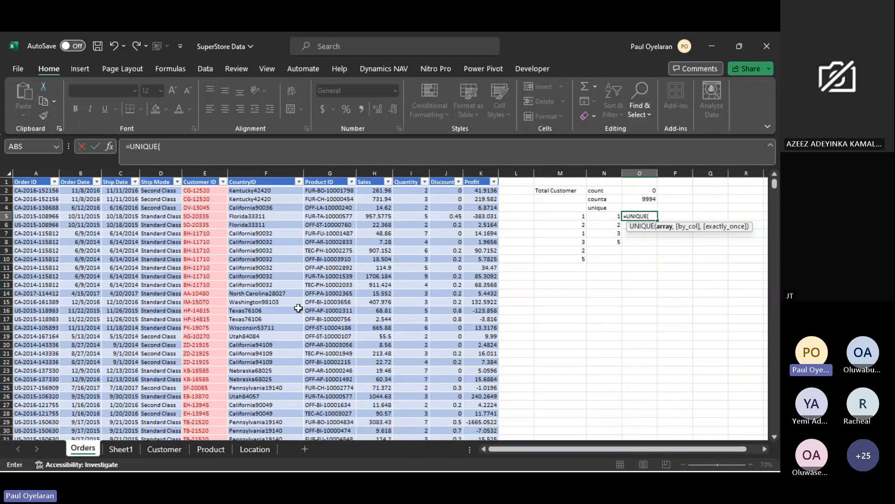
{"action": "key", "text": "Escape"}
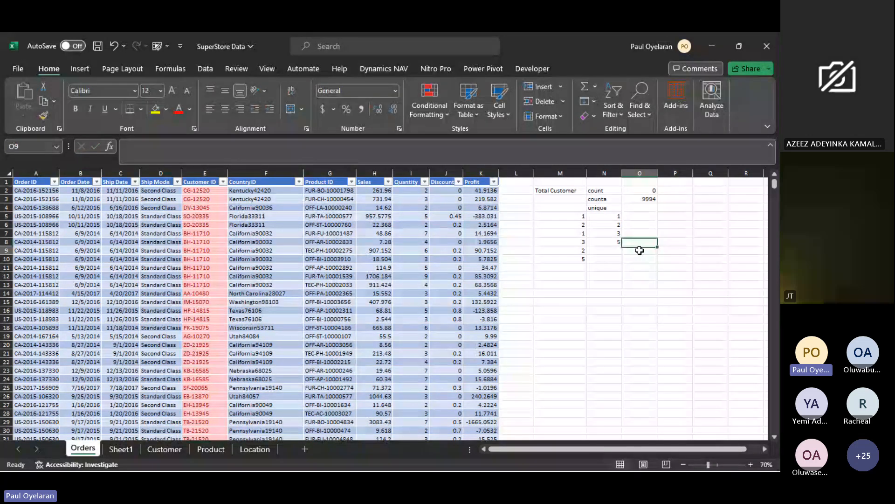
{"action": "left_click", "coordinate": [639, 251]}
{"action": "type", "text": "="}
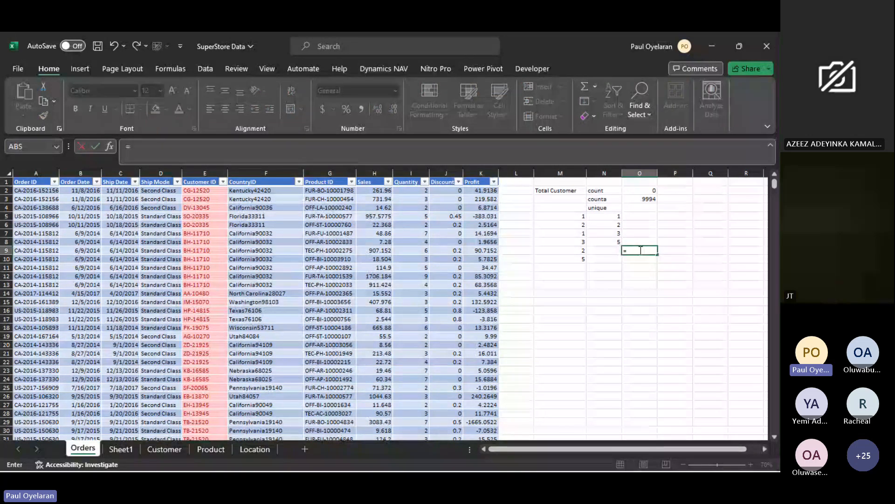
{"action": "type", "text": "xloo"}
{"action": "key", "text": "Tab"}
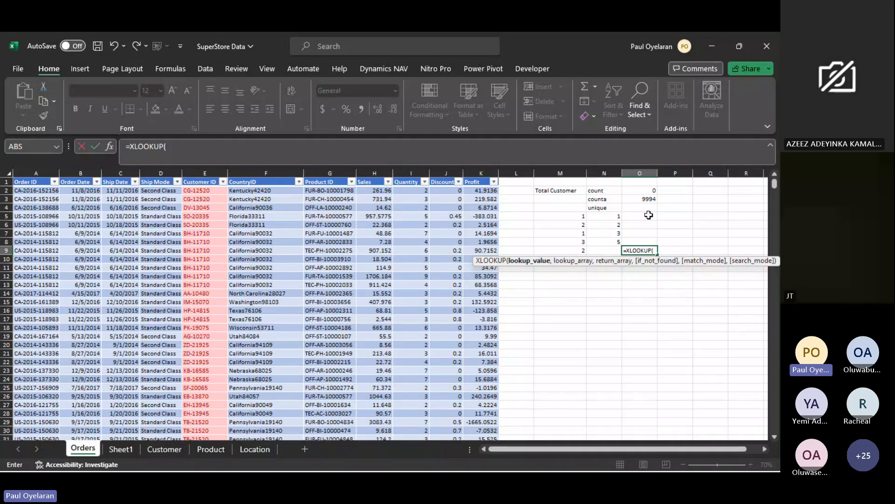
{"action": "key", "text": "Escape"}
{"action": "left_click", "coordinate": [617, 216]}
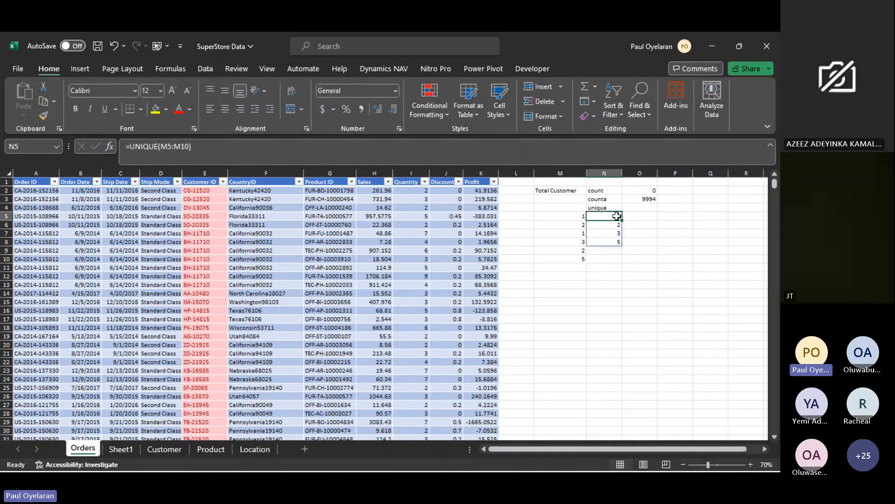
{"action": "left_click", "coordinate": [647, 215]}
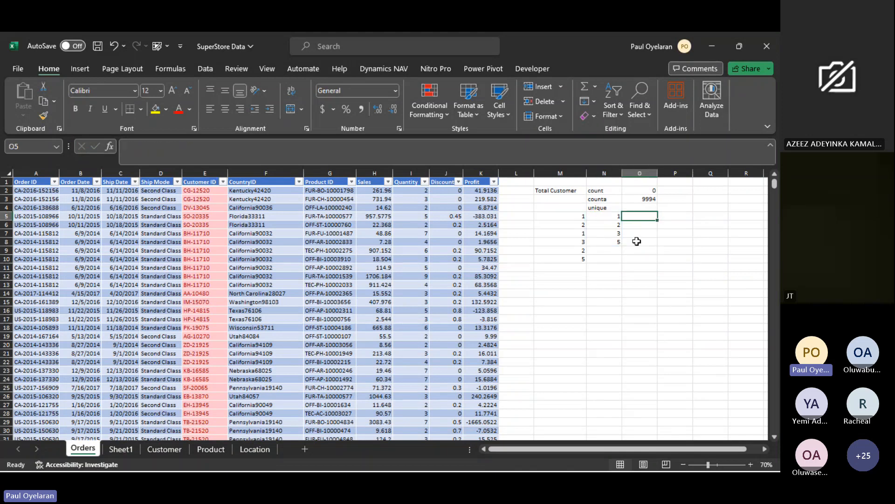
{"action": "type", "text": "=un"}
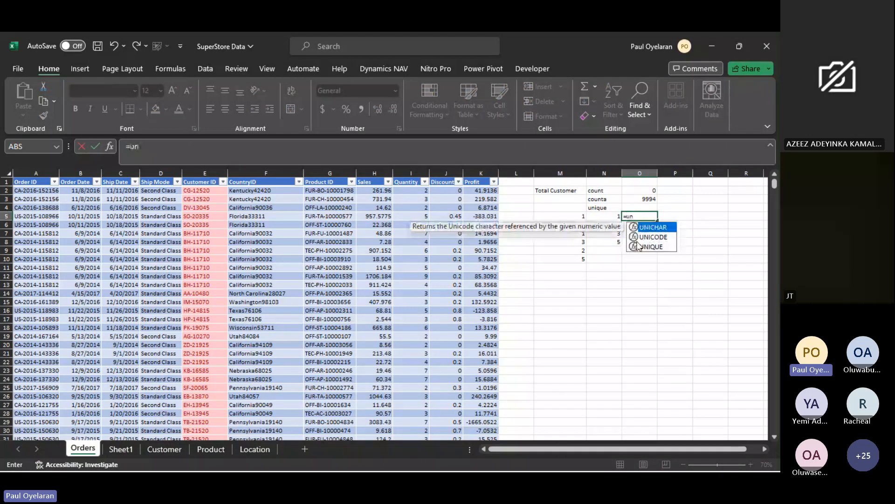
{"action": "key", "text": "Down"}
{"action": "key", "text": "Down"}
{"action": "key", "text": "Tab"}
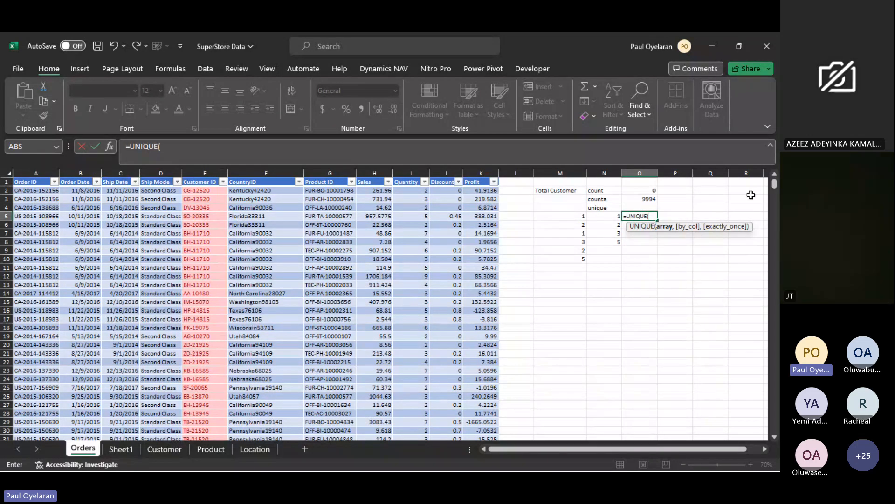
{"action": "type", "text": "`"}
{"action": "key", "text": "Escape"}
- Clear the sample numbers and the UNIQUE formula from cells M5:N10
{"action": "left_click_drag", "start_coordinate": [606, 217], "coordinate": [605, 257]}
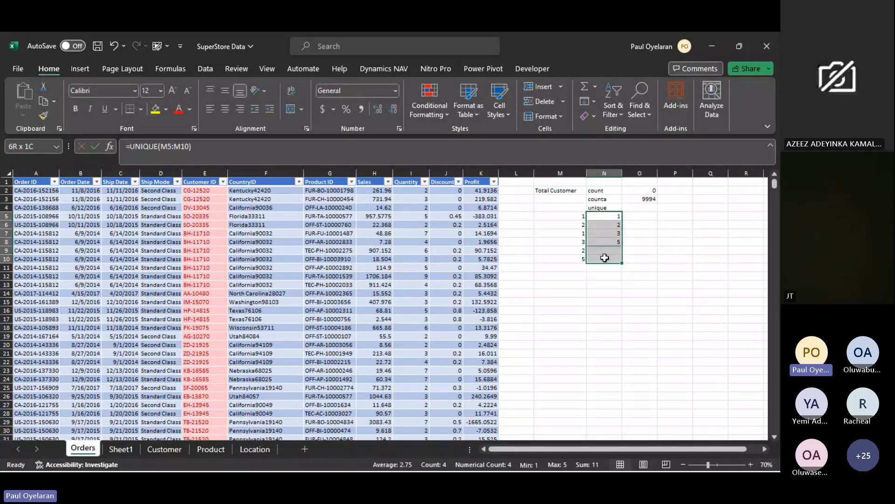
{"action": "left_click_drag", "start_coordinate": [604, 216], "coordinate": [618, 260]}
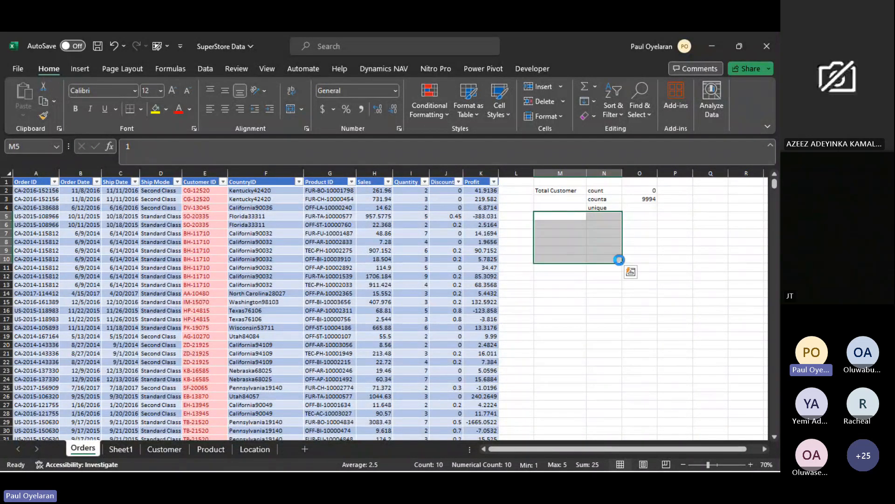
{"action": "key", "text": "Delete"}
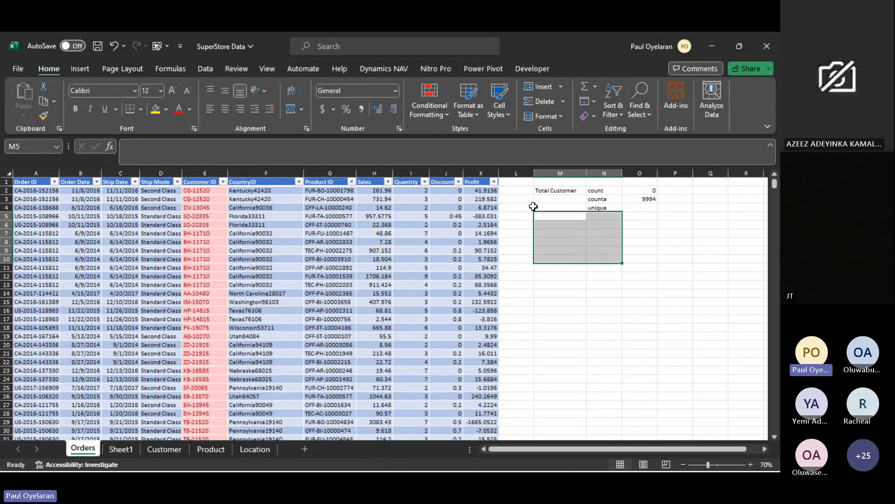
{"action": "left_click", "coordinate": [555, 227]}
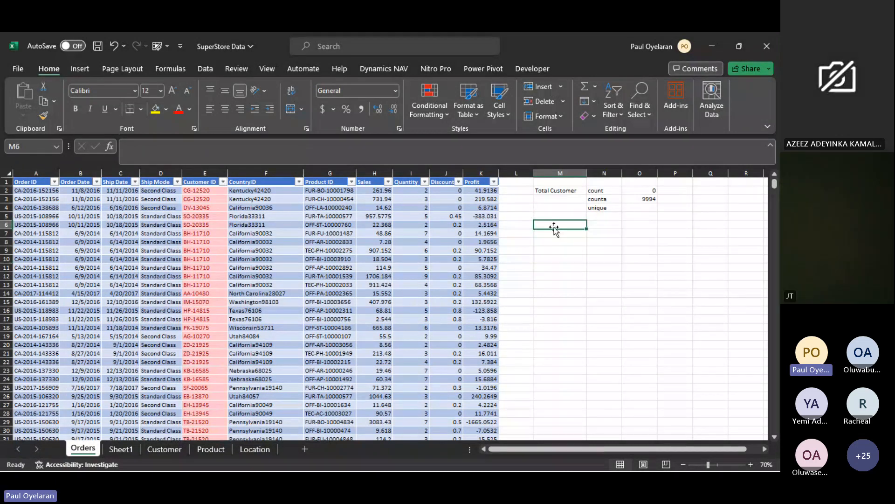
{"action": "type", "text": "=c"}
{"action": "key", "text": "BackSpace"}
{"action": "type", "text": "u"}
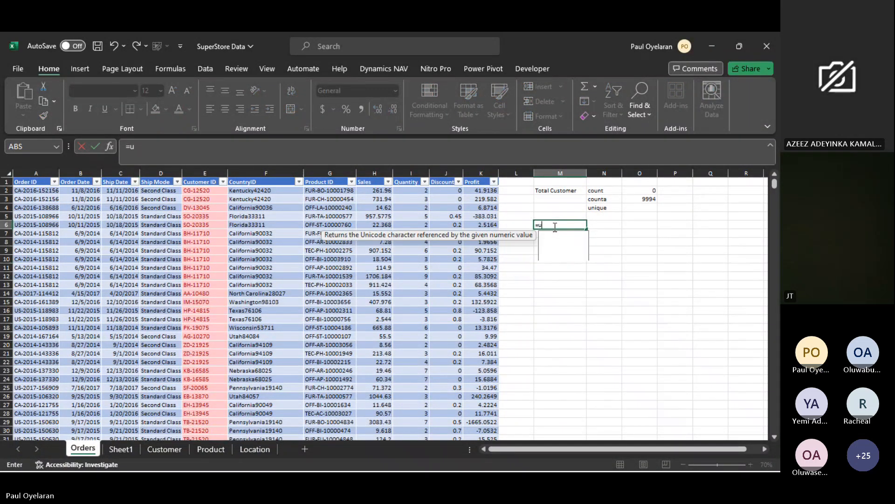
{"action": "type", "text": "ni"}
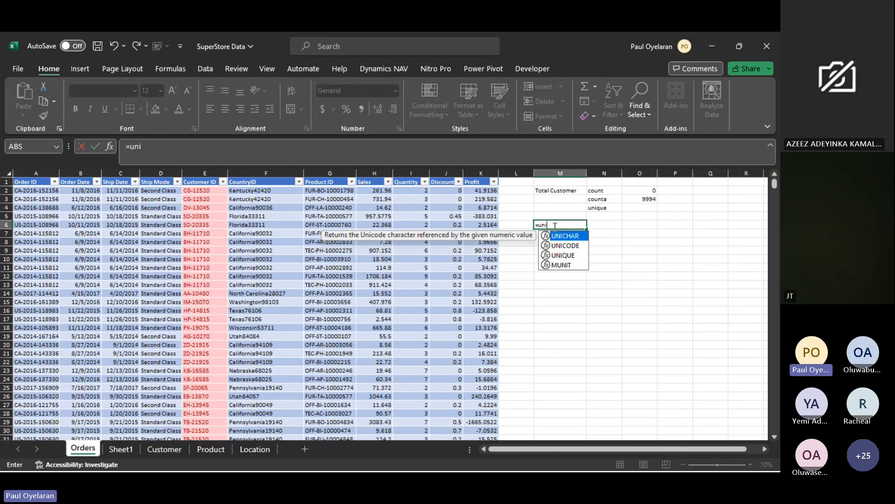
{"action": "key", "text": "Down"}
{"action": "key", "text": "Down"}
{"action": "key", "text": "Tab"}
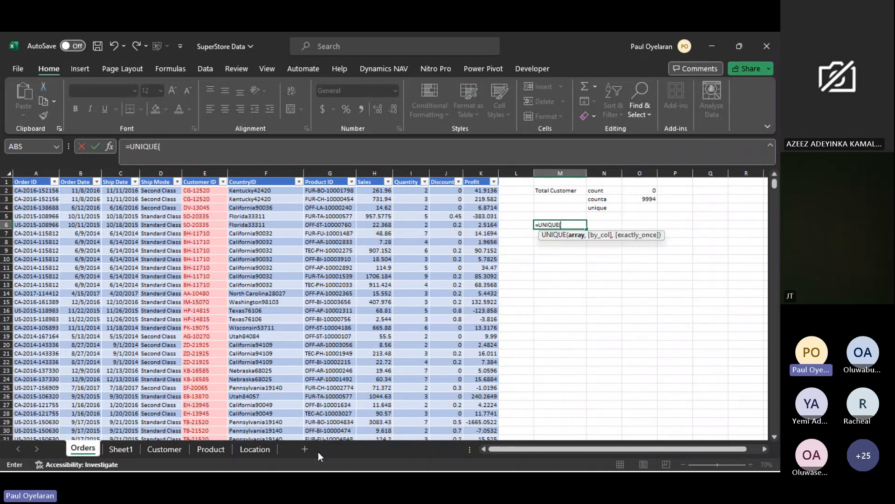
{"action": "key", "text": "Escape"}
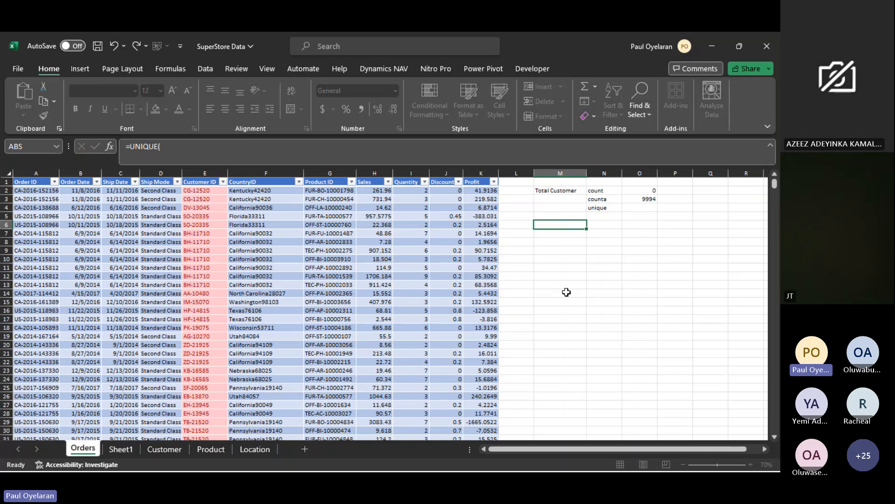
- Add a new worksheet and enter the heading Customer Frequency in cell A2
{"action": "left_click", "coordinate": [299, 446]}
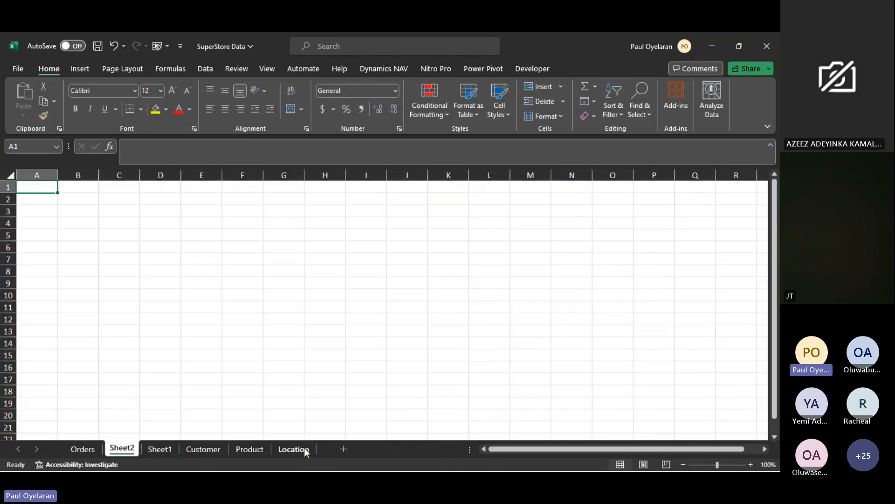
{"action": "left_click", "coordinate": [46, 201]}
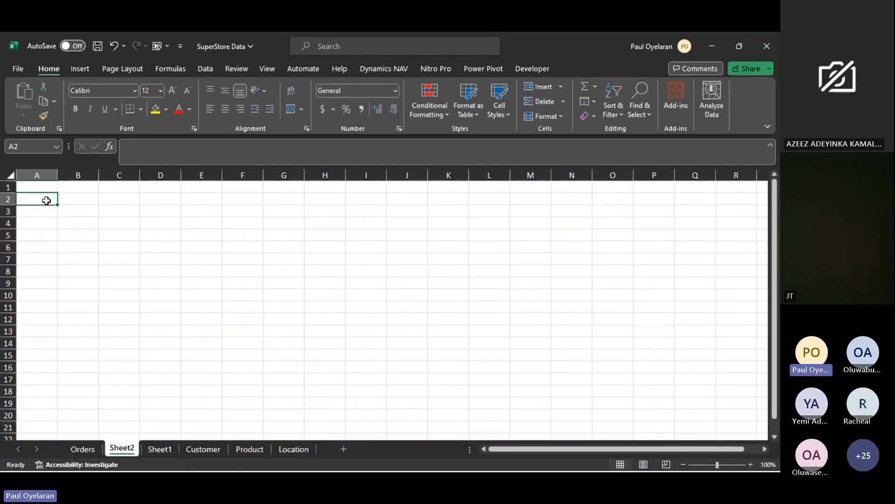
{"action": "type", "text": "Cu"}
{"action": "key", "text": "BackSpace"}
{"action": "key", "text": "BackSpace"}
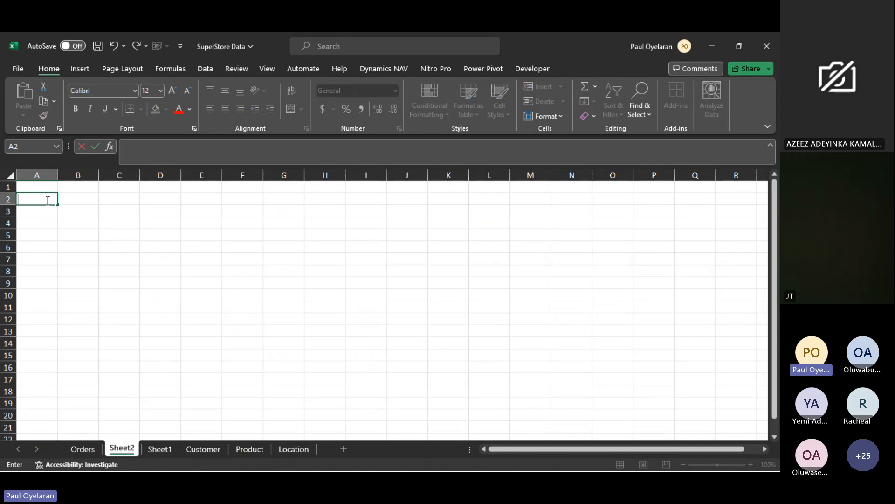
{"action": "type", "text": "Customer Frequency"}
{"action": "key", "text": "Return"}
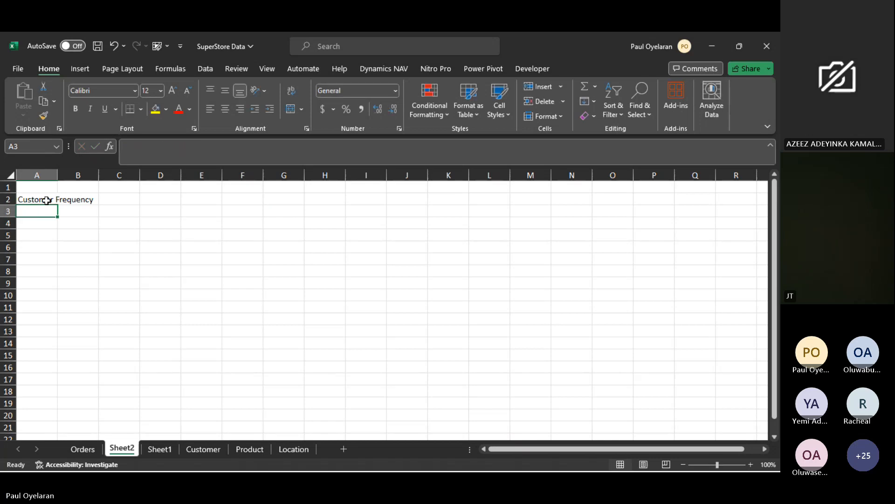
- In cell A3, list the distinct customers with a UNIQUE formula over FactSales[Customer ID] from the Orders sheet
{"action": "type", "text": "=uni"}
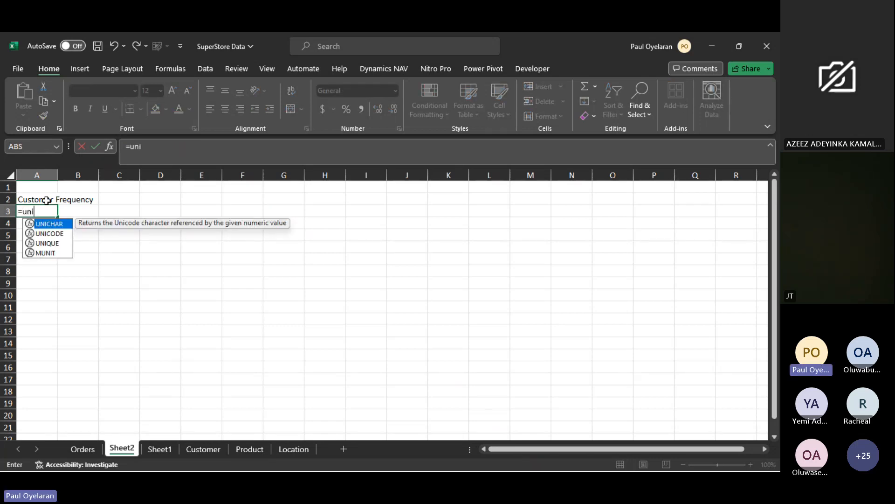
{"action": "key", "text": "Down"}
{"action": "key", "text": "Down"}
{"action": "key", "text": "Tab"}
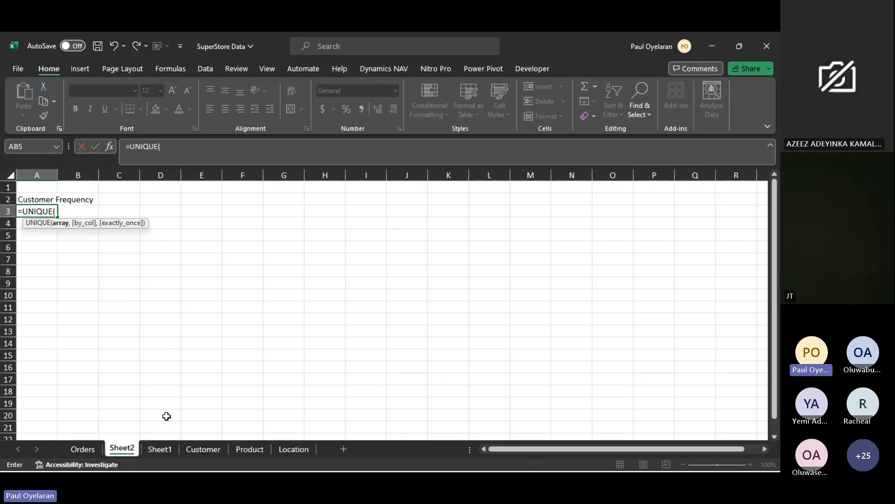
{"action": "left_click", "coordinate": [82, 448]}
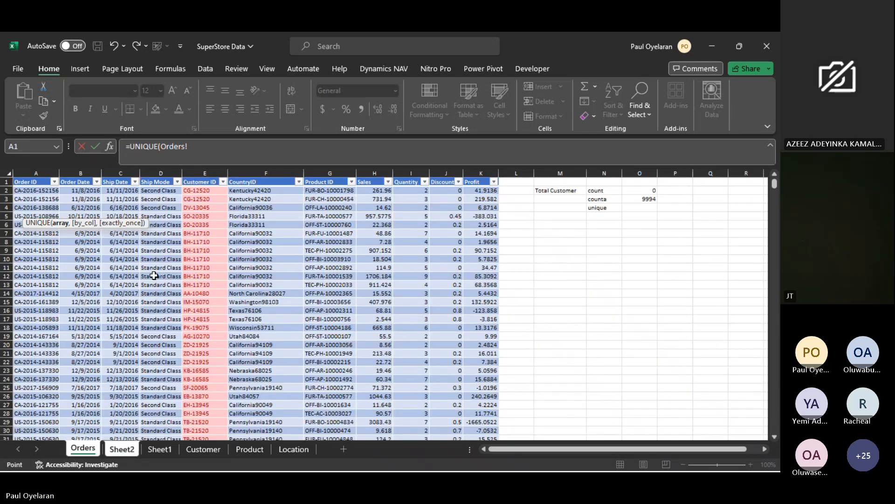
{"action": "left_click", "coordinate": [205, 190]}
{"action": "key", "text": "ctrl+shift+Down"}
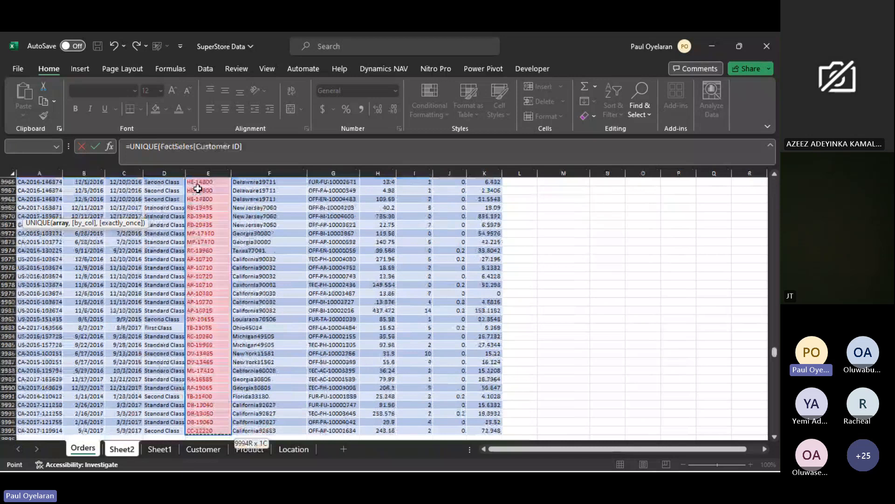
{"action": "key", "text": "Return"}
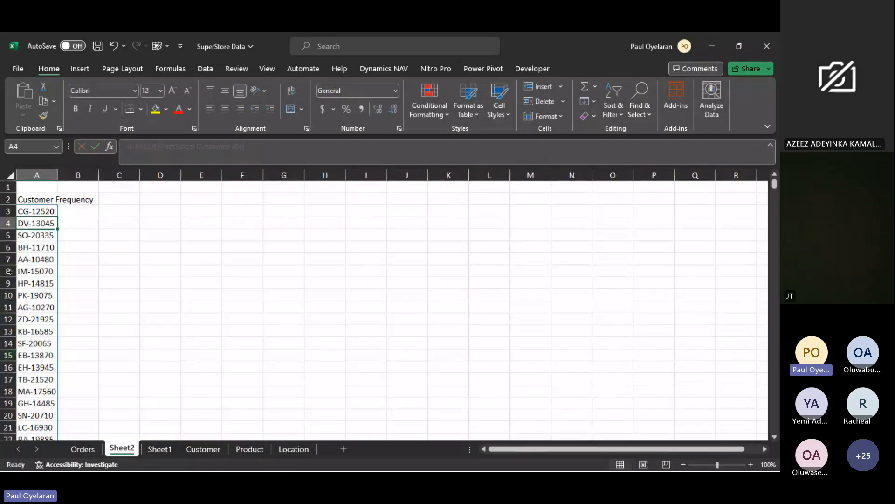
- Select the whole unique customer list on Sheet2 and compare its count with the COUNTA result in cell O3 of Orders
{"action": "left_click", "coordinate": [43, 211]}
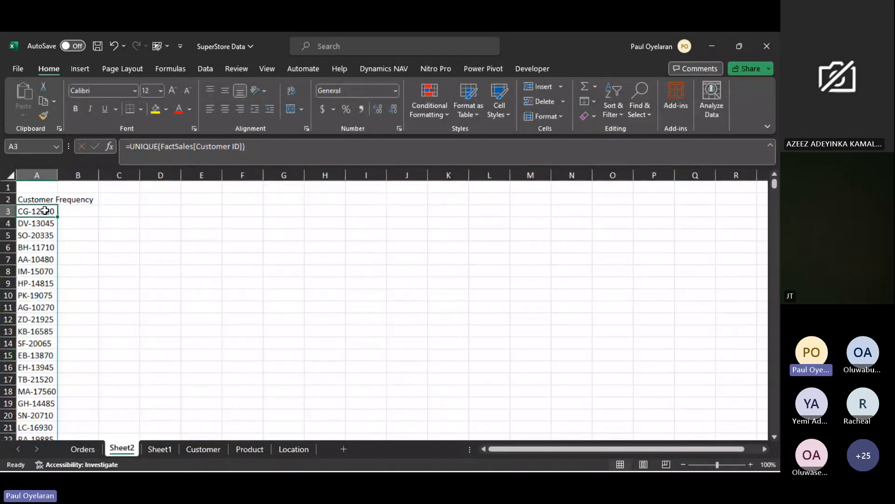
{"action": "key", "text": "ctrl+shift+Down"}
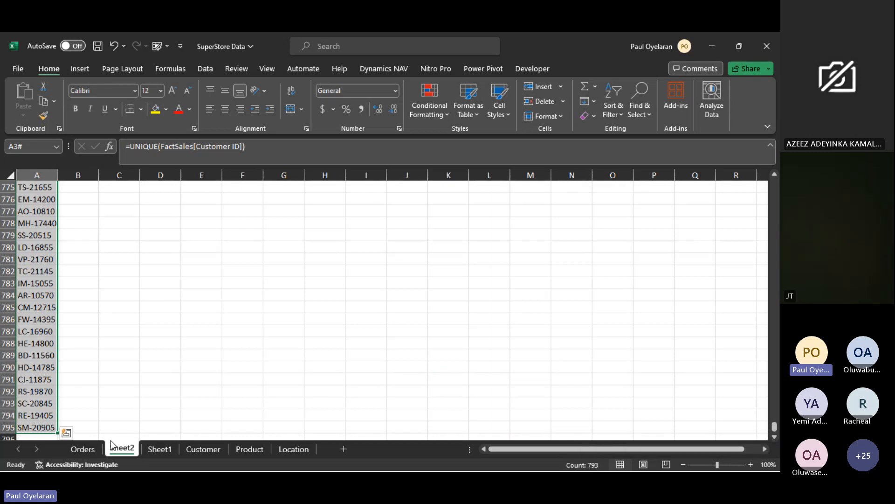
{"action": "left_click", "coordinate": [83, 448]}
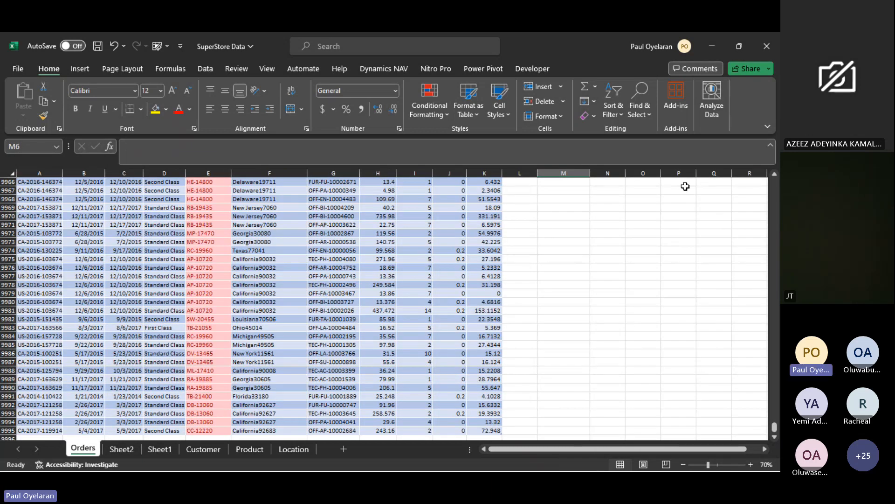
{"action": "scroll", "coordinate": [686, 186], "scroll_direction": "up", "scroll_amount": 5}
{"action": "left_click_drag", "start_coordinate": [774, 426], "coordinate": [775, 183]}
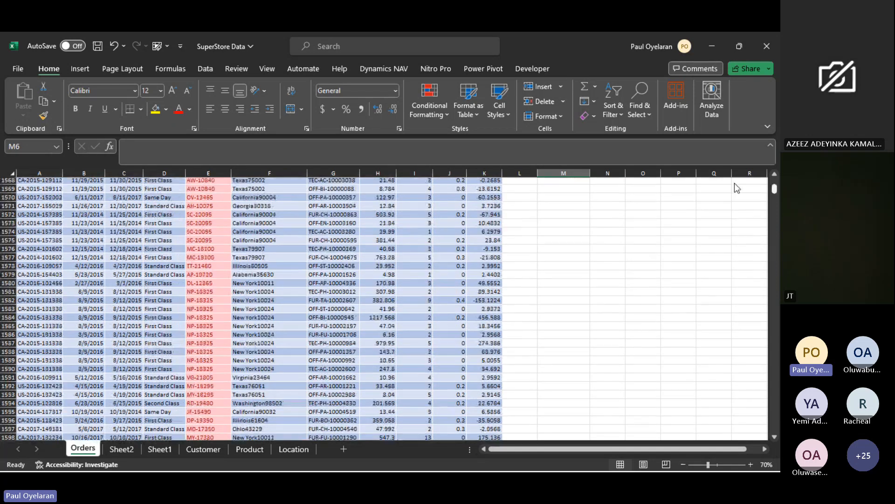
{"action": "left_click", "coordinate": [654, 201]}
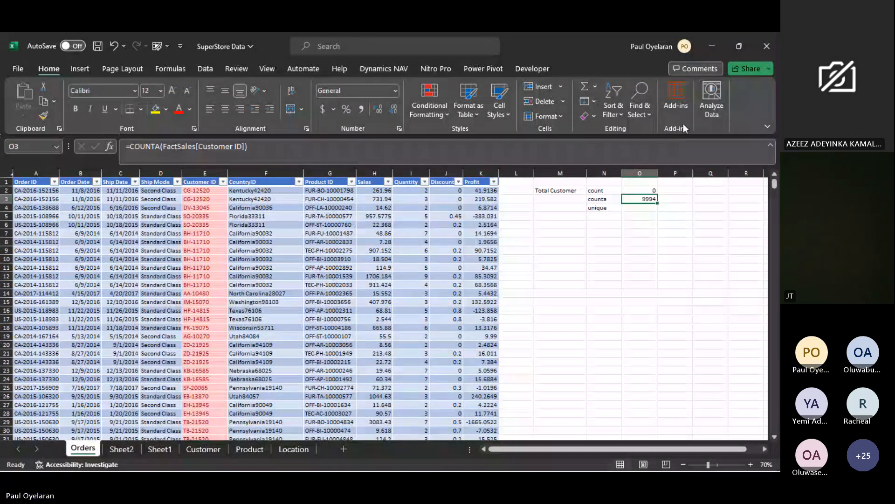
{"action": "left_click", "coordinate": [121, 449]}
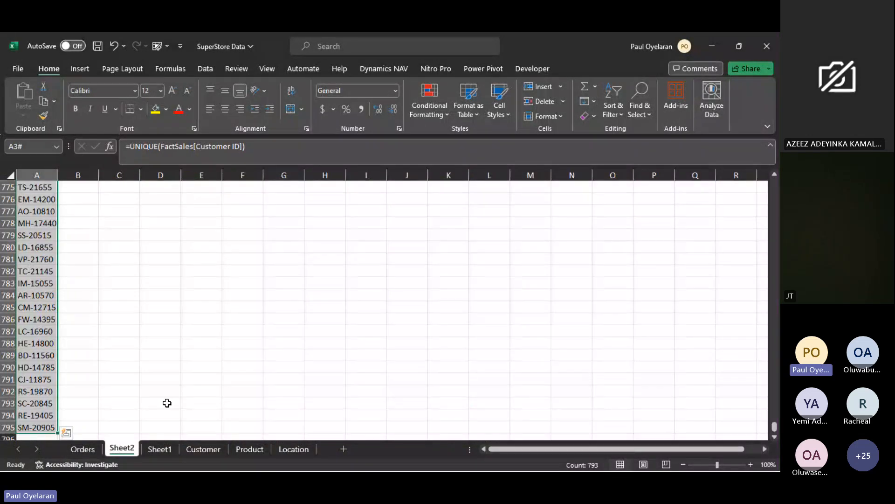
- In cell D3 of Sheet2, count the entries of the unique customer list with the formula =COUNTA(A3#)
{"action": "scroll", "coordinate": [586, 383], "scroll_direction": "up", "scroll_amount": 6}
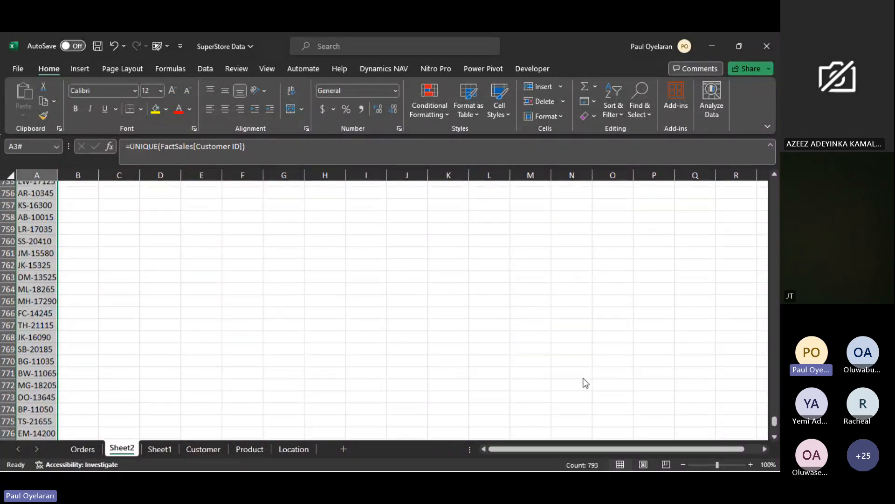
{"action": "scroll", "coordinate": [586, 383], "scroll_direction": "up", "scroll_amount": 3}
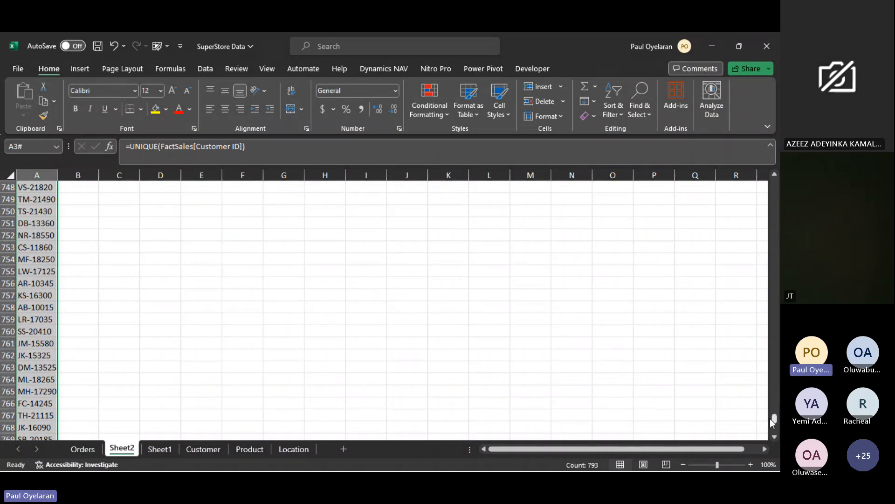
{"action": "left_click_drag", "start_coordinate": [772, 422], "coordinate": [730, 156]}
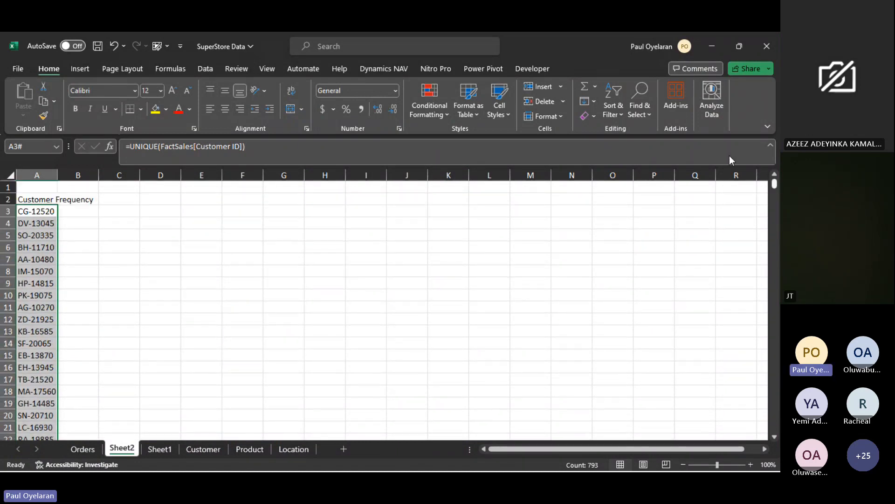
{"action": "left_click", "coordinate": [164, 210]}
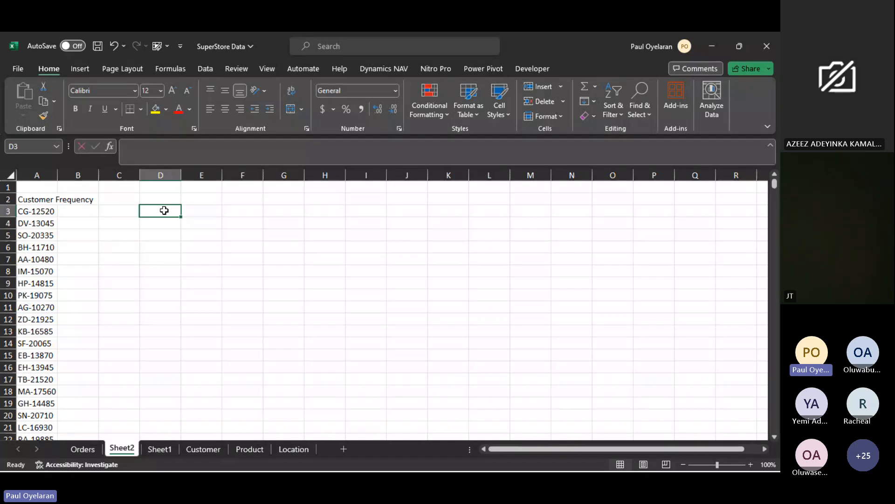
{"action": "type", "text": "=counta"}
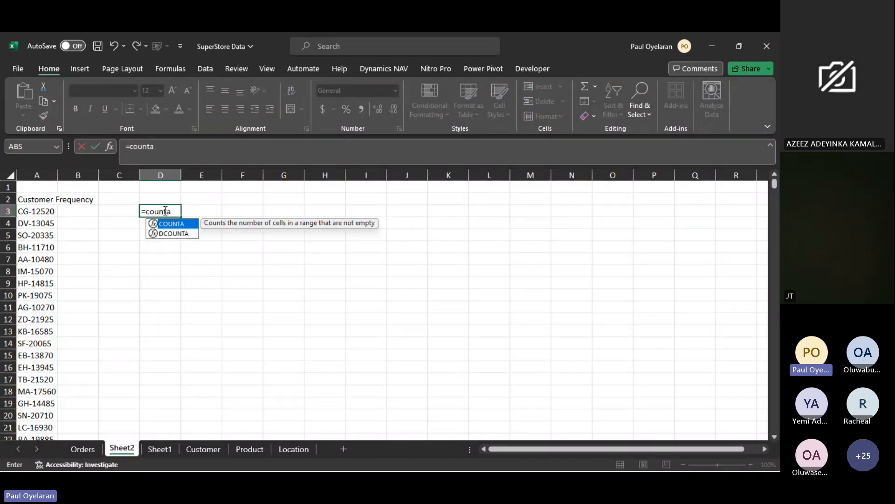
{"action": "key", "text": "Tab"}
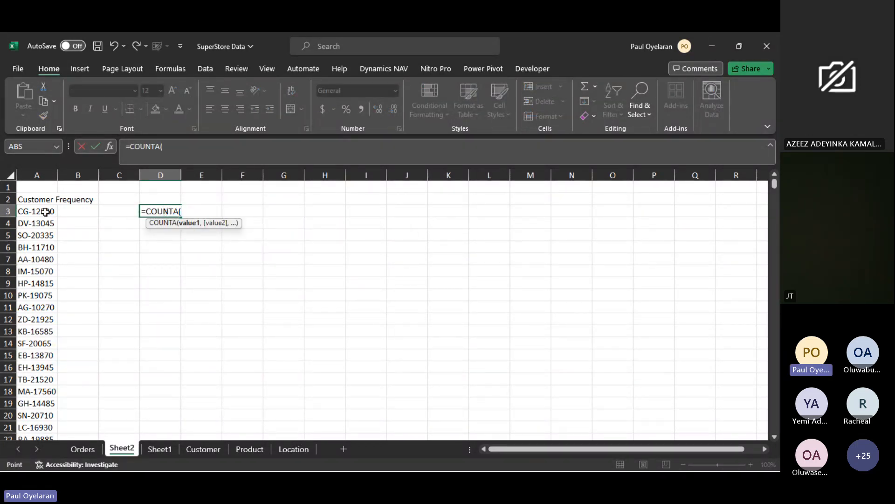
{"action": "left_click", "coordinate": [45, 212]}
{"action": "key", "text": "ctrl+shift+Down"}
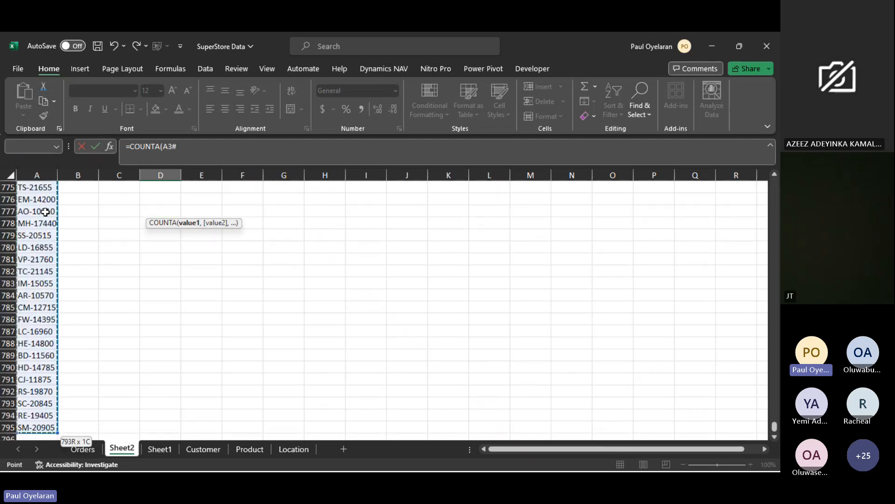
{"action": "key", "text": "ctrl+Return"}
{"action": "scroll", "coordinate": [45, 212], "scroll_direction": "up", "scroll_amount": 10}
{"action": "key", "text": "ctrl+Home"}
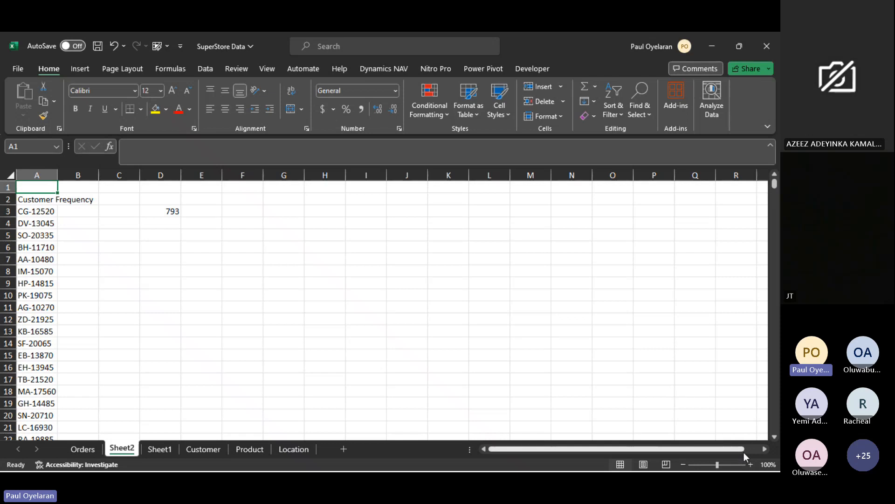
- Clear the COUNTA formula from cell D3 of Sheet2
{"action": "left_click", "coordinate": [750, 463]}
{"action": "left_click", "coordinate": [751, 463]}
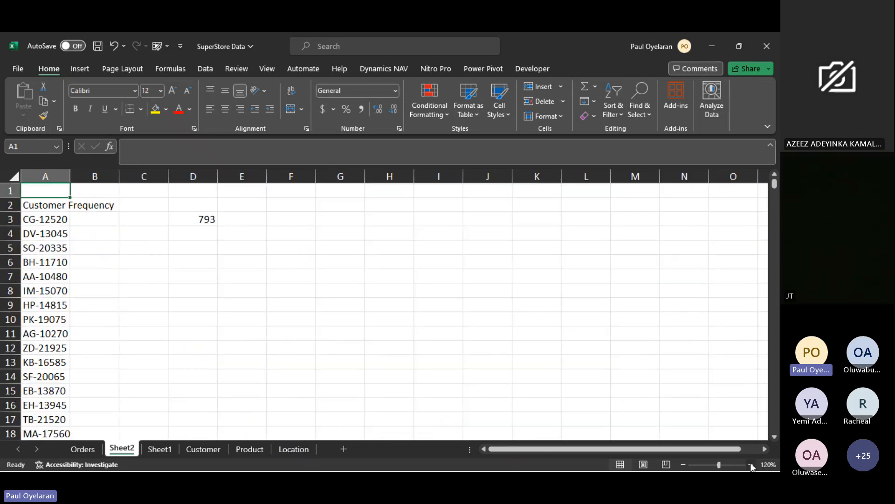
{"action": "left_click", "coordinate": [750, 463]}
{"action": "left_click", "coordinate": [213, 221]}
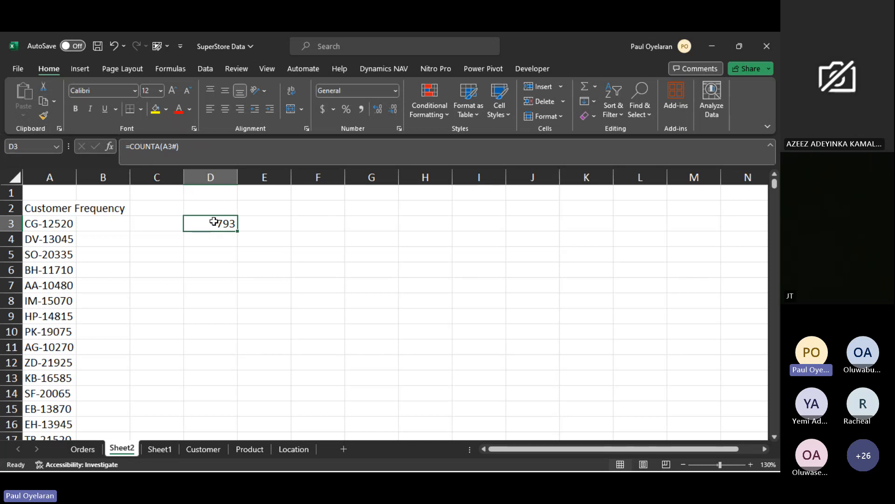
{"action": "key", "text": "Delete"}
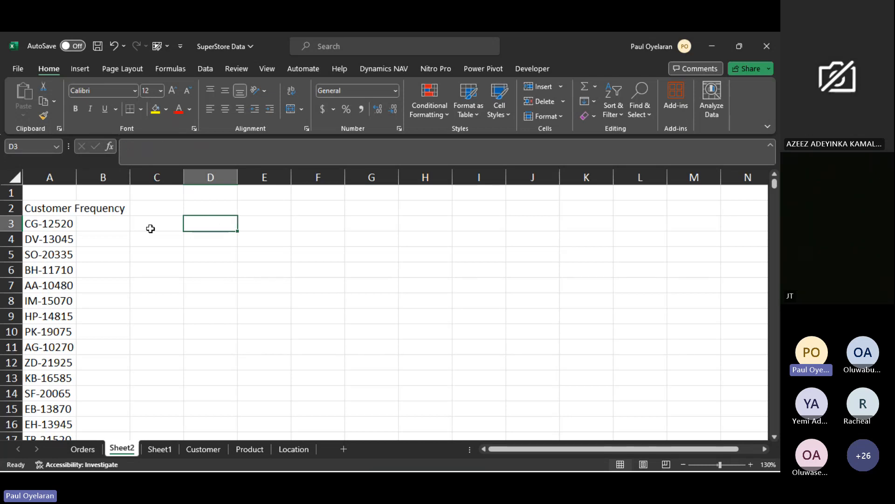
- In cell B3 of Sheet2, start a COUNTIF formula with the Customer ID column of Orders, E:E, as its range
{"action": "left_click", "coordinate": [119, 222]}
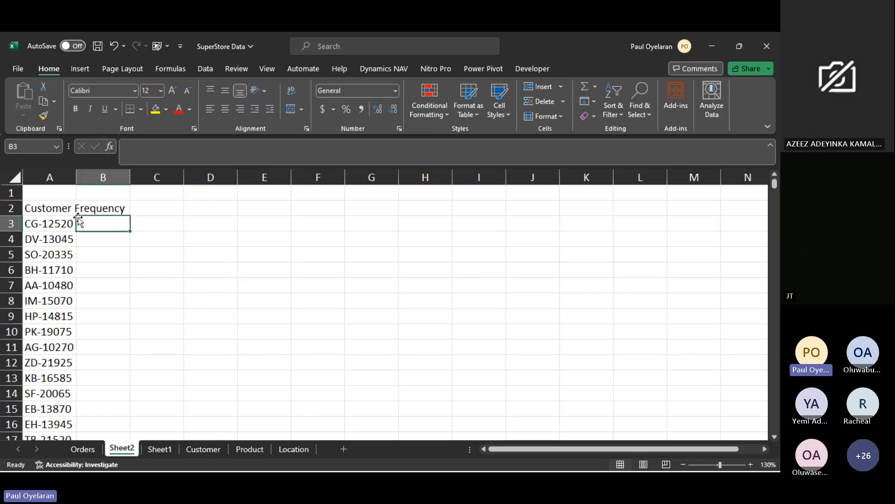
{"action": "left_click", "coordinate": [54, 222]}
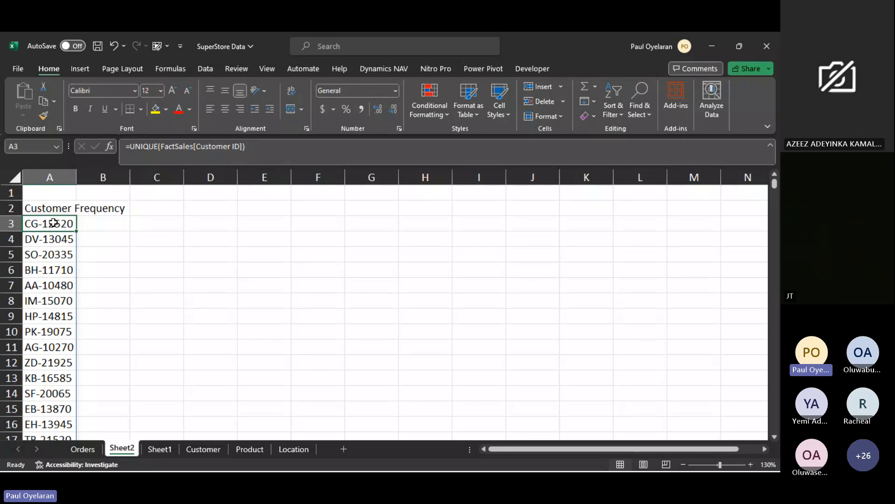
{"action": "left_click", "coordinate": [91, 222]}
{"action": "type", "text": "="}
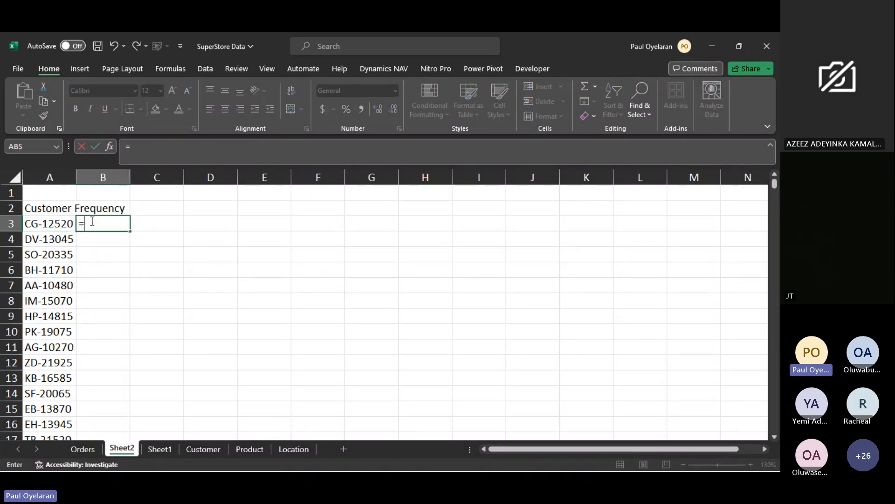
{"action": "type", "text": "countif"}
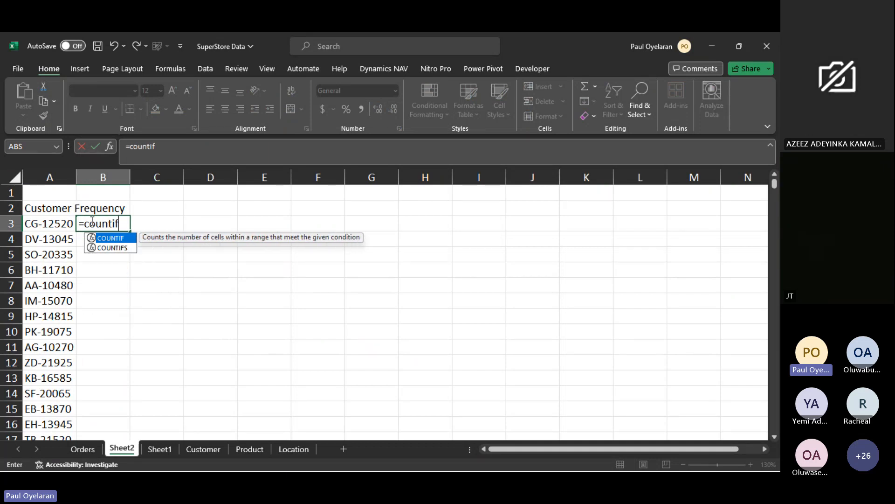
{"action": "key", "text": "Tab"}
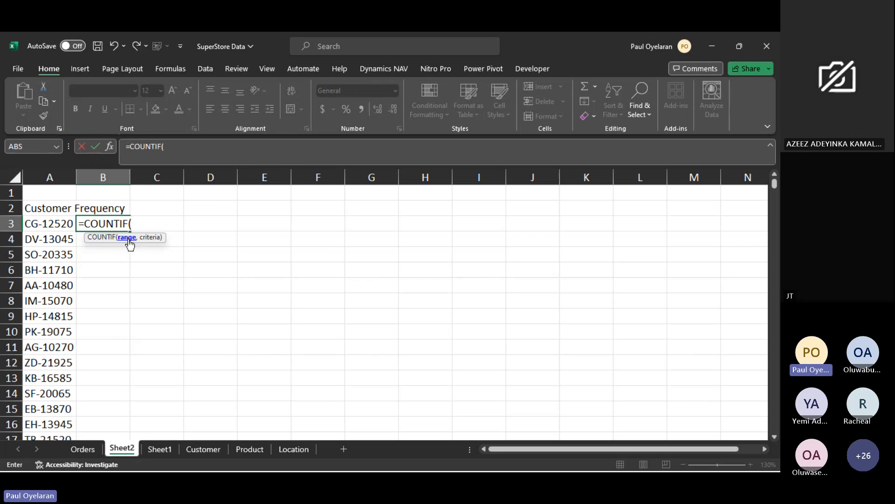
{"action": "left_click", "coordinate": [93, 449]}
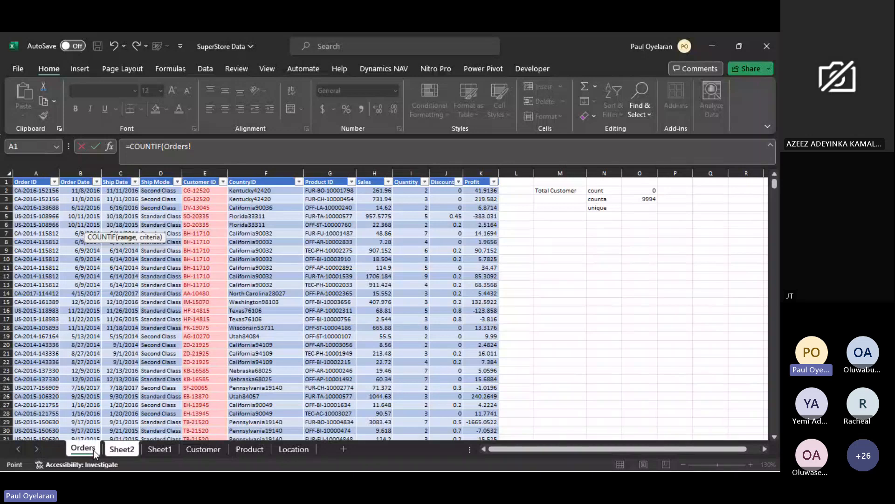
{"action": "left_click", "coordinate": [202, 167]}
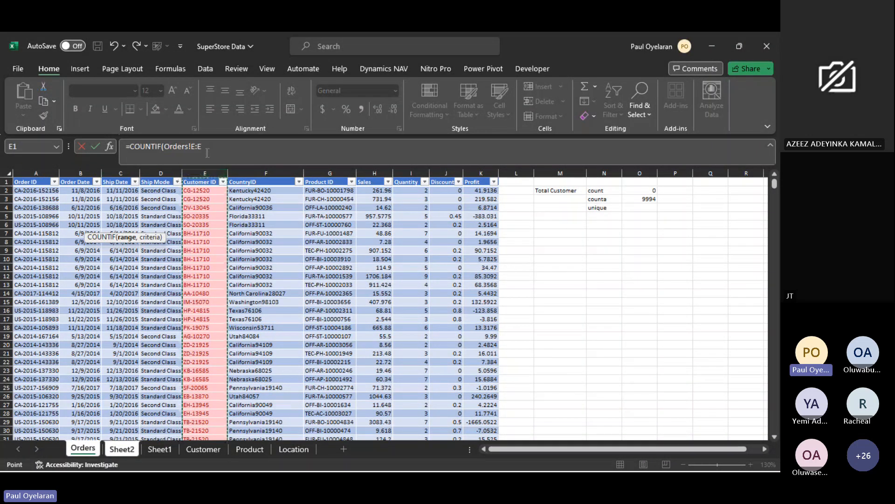
{"action": "scroll", "coordinate": [206, 225], "scroll_direction": "down", "scroll_amount": 20}
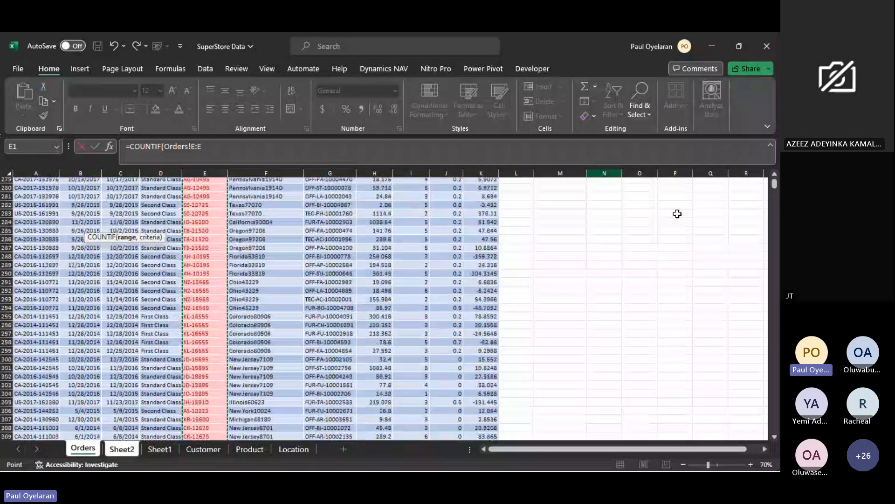
{"action": "left_click_drag", "start_coordinate": [775, 187], "coordinate": [744, 425]}
{"action": "scroll", "coordinate": [401, 327], "scroll_direction": "down", "scroll_amount": 10}
{"action": "scroll", "coordinate": [400, 325], "scroll_direction": "up", "scroll_amount": 7}
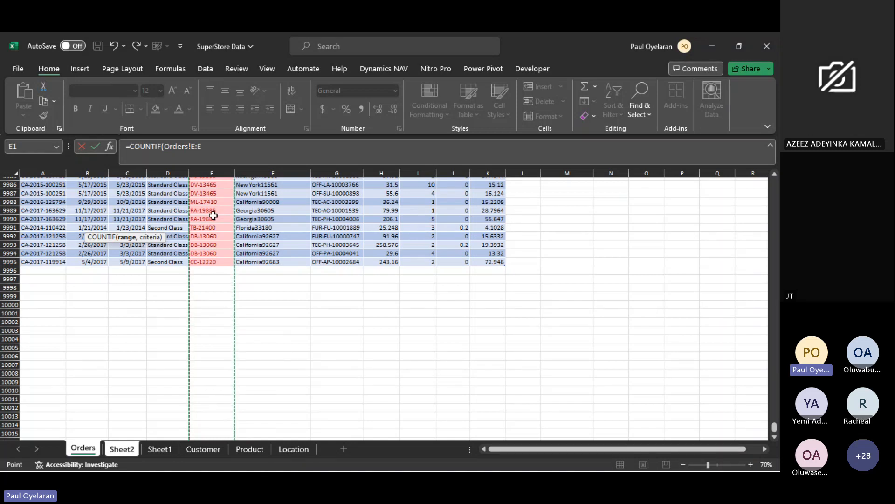
- Complete the COUNTIF formula with cell A3 of Sheet2 as the criterion
{"action": "left_click", "coordinate": [214, 146]}
{"action": "type", "text": ","}
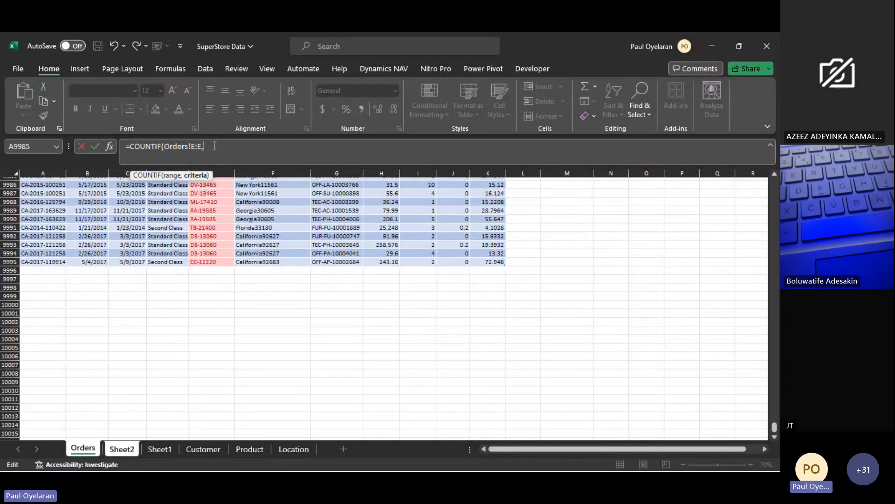
{"action": "scroll", "coordinate": [215, 235], "scroll_direction": "up", "scroll_amount": 20}
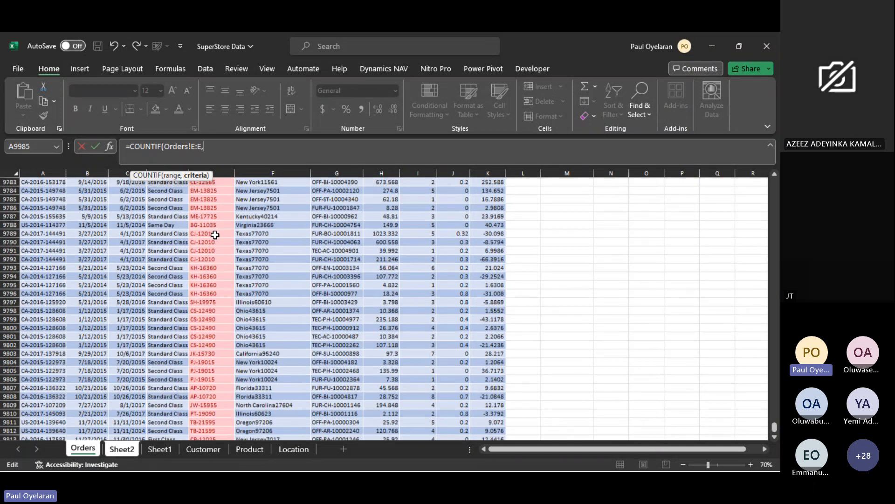
{"action": "scroll", "coordinate": [215, 235], "scroll_direction": "up", "scroll_amount": 20}
{"action": "left_click_drag", "start_coordinate": [775, 426], "coordinate": [767, 183]}
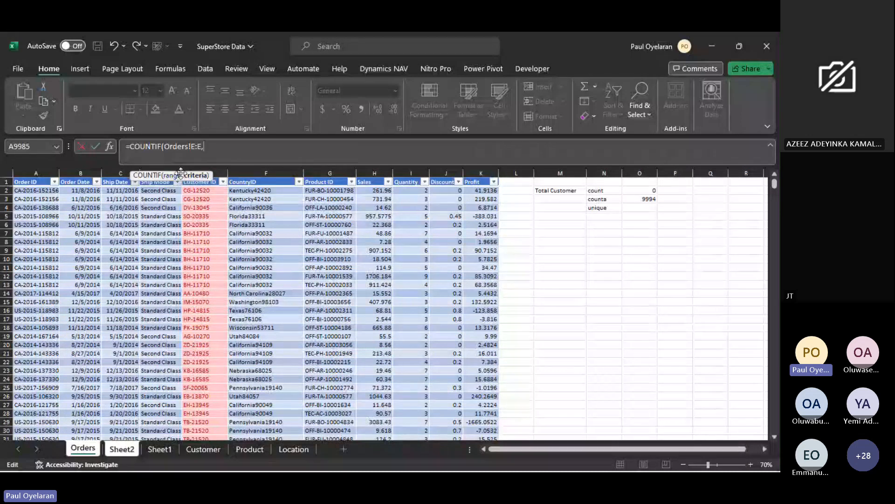
{"action": "left_click_drag", "start_coordinate": [180, 173], "coordinate": [593, 241]}
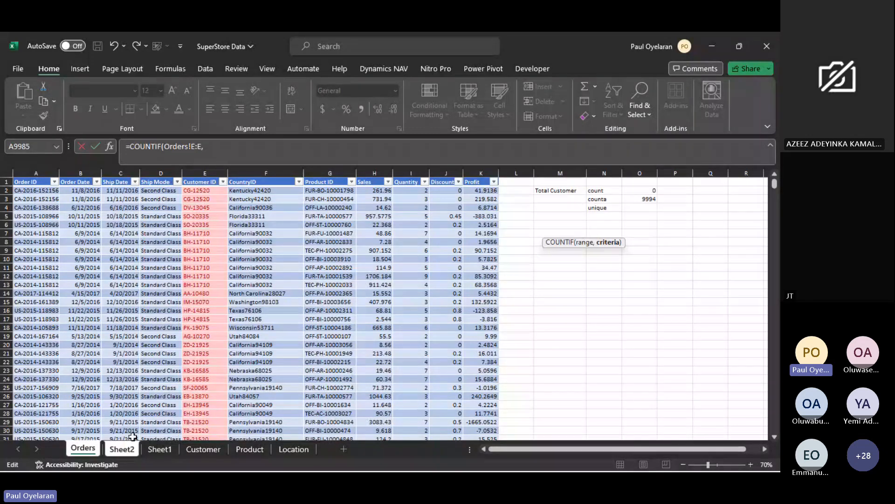
{"action": "left_click", "coordinate": [121, 452]}
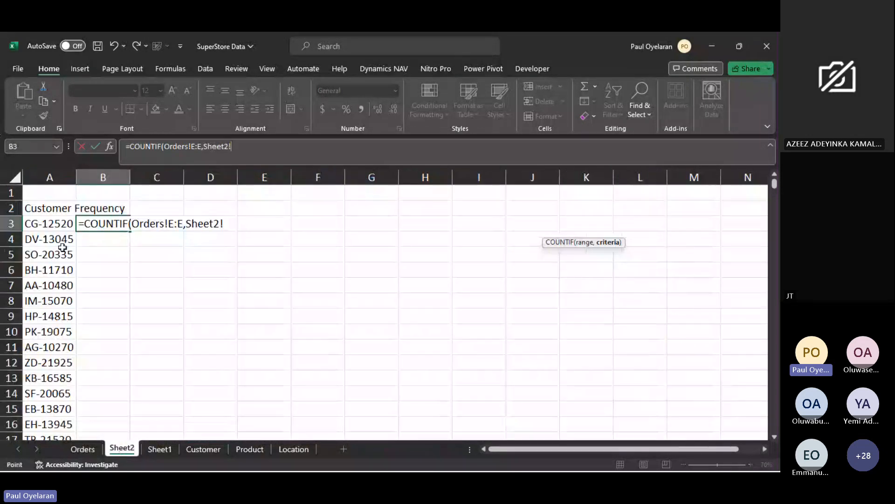
{"action": "left_click", "coordinate": [54, 230]}
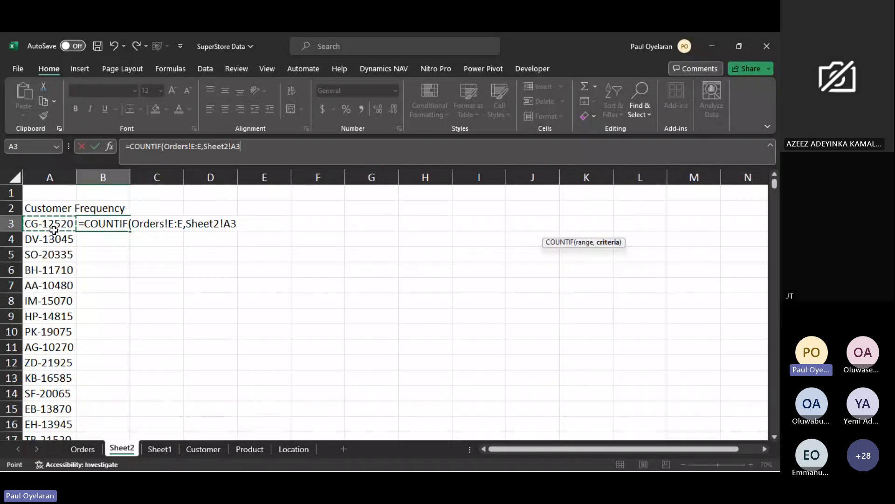
{"action": "key", "text": "Return"}
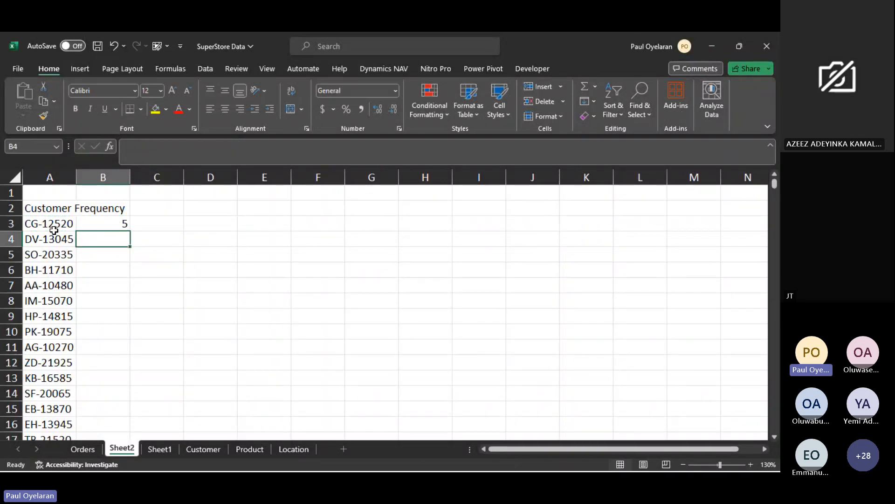
- Filter the Orders table to the customer ID from Sheet2 cell A3 and select its Customer ID cells to verify the COUNTIF result
{"action": "left_click", "coordinate": [121, 223]}
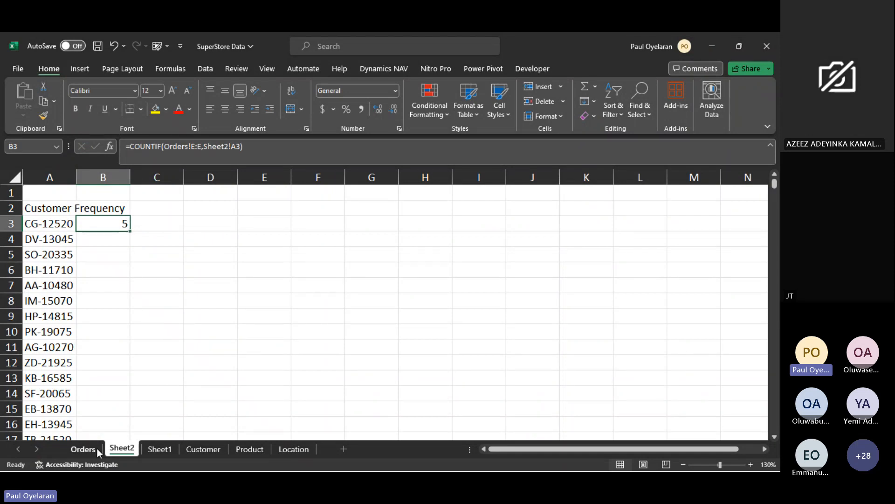
{"action": "left_click", "coordinate": [83, 449]}
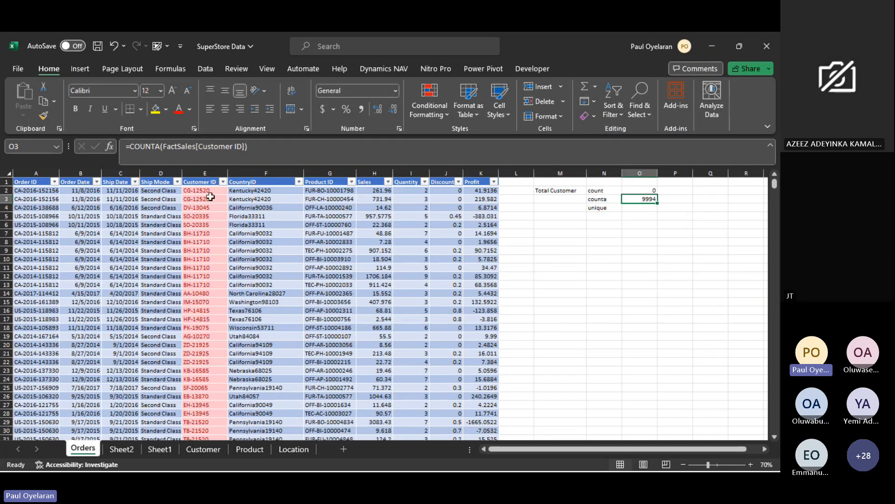
{"action": "left_click", "coordinate": [224, 182]}
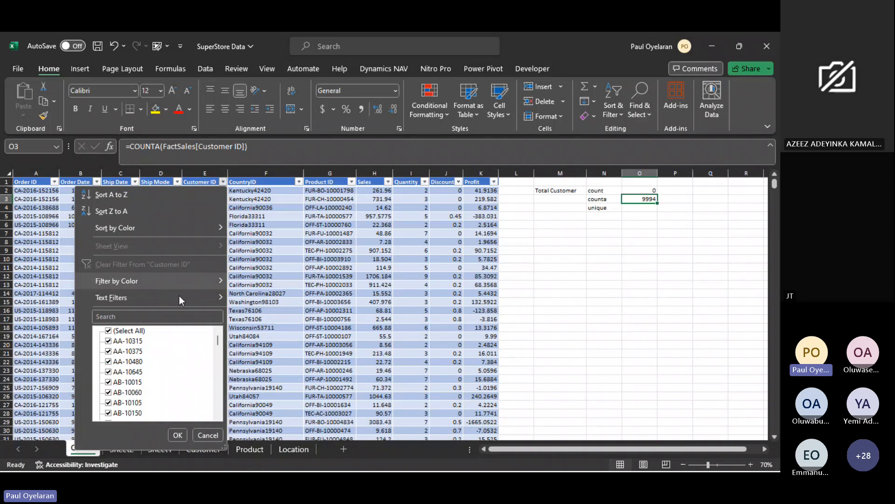
{"action": "left_click", "coordinate": [162, 316]}
{"action": "type", "text": "cg"}
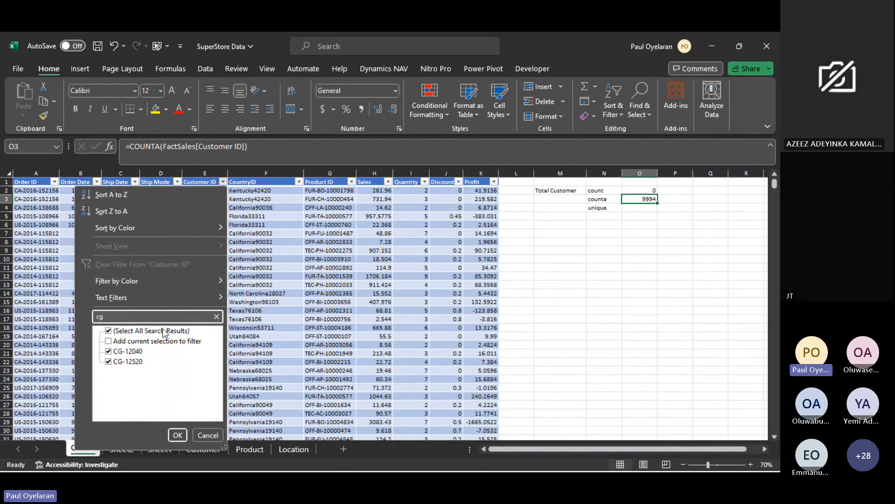
{"action": "left_click", "coordinate": [148, 352]}
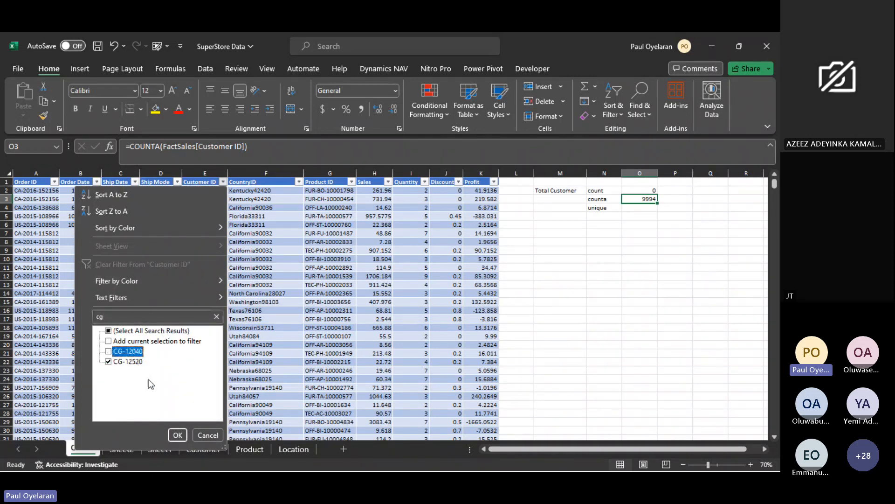
{"action": "left_click", "coordinate": [177, 434]}
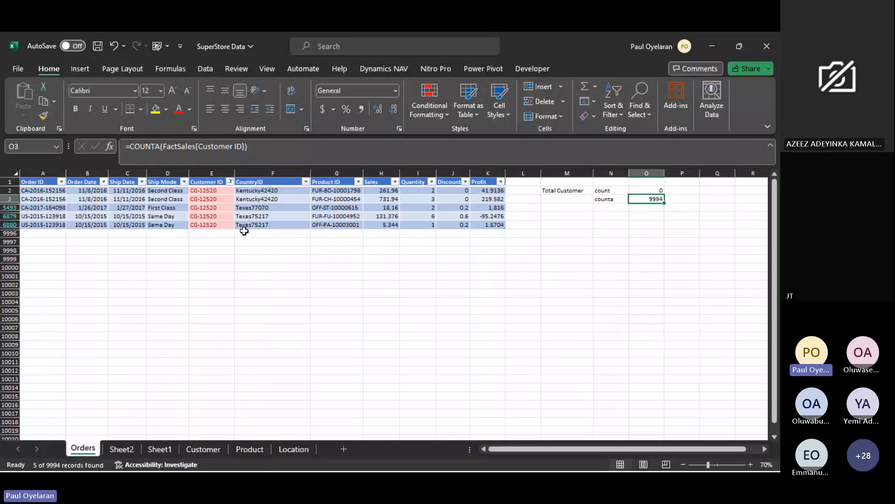
{"action": "left_click_drag", "start_coordinate": [222, 225], "coordinate": [221, 190]}
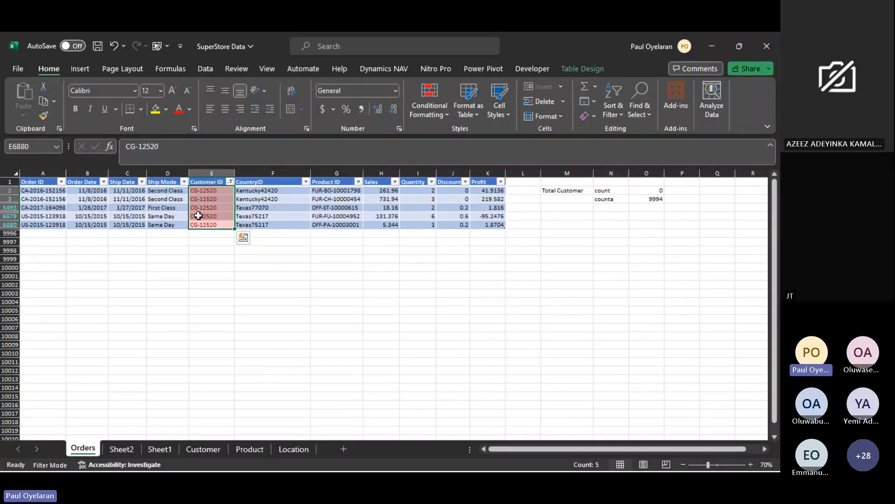
{"action": "left_click", "coordinate": [265, 208]}
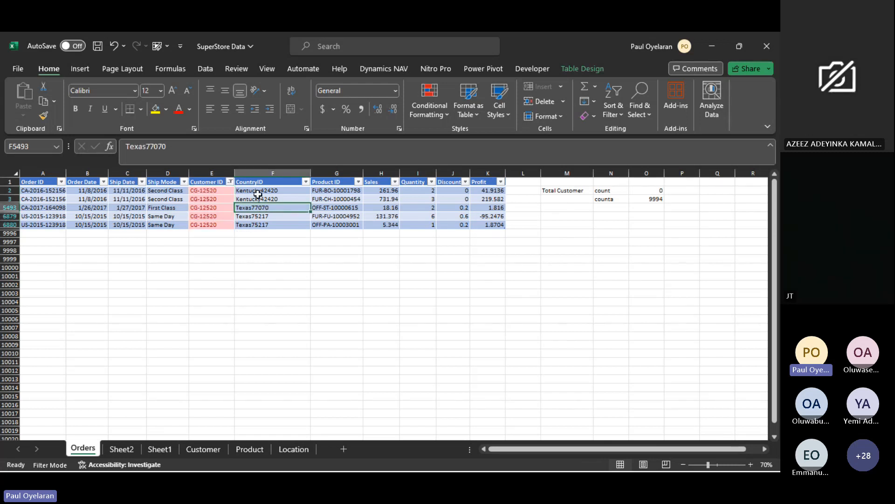
- Examine the CountryID and Product ID cells of the filtered customer's rows in the Orders table
{"action": "left_click_drag", "start_coordinate": [258, 191], "coordinate": [264, 199]}
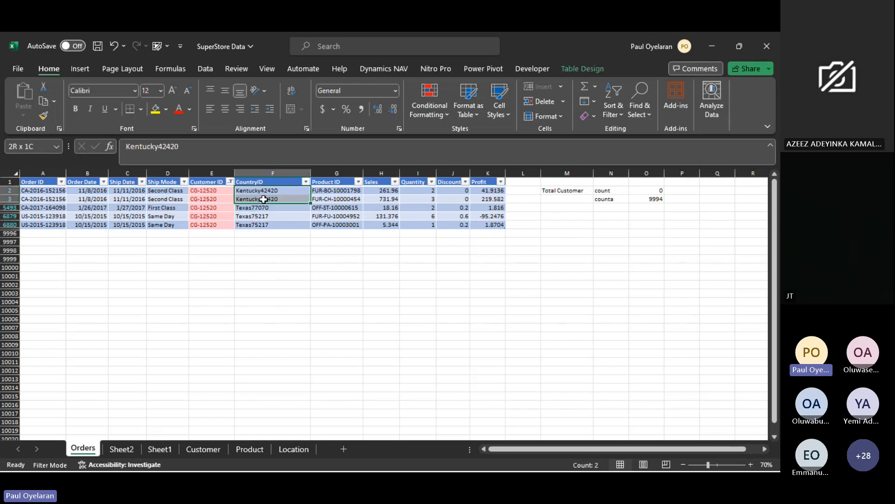
{"action": "left_click", "coordinate": [341, 193]}
{"action": "left_click_drag", "start_coordinate": [341, 198], "coordinate": [339, 236]}
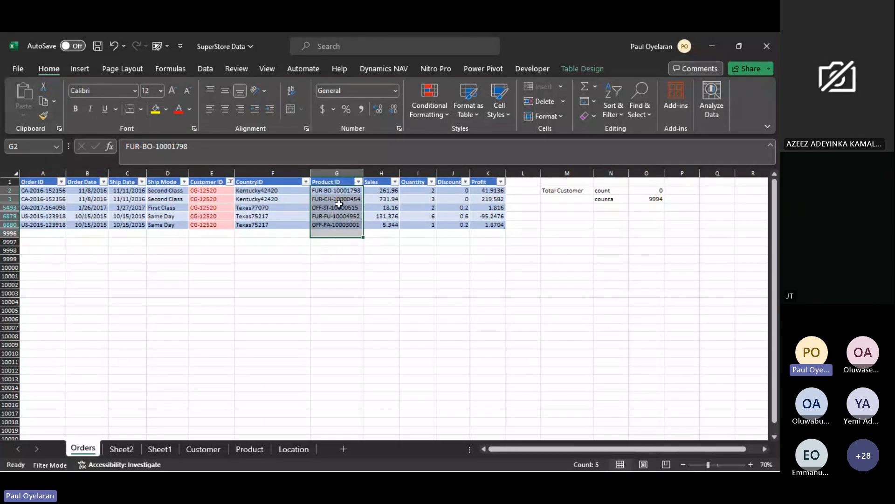
{"action": "left_click", "coordinate": [379, 276]}
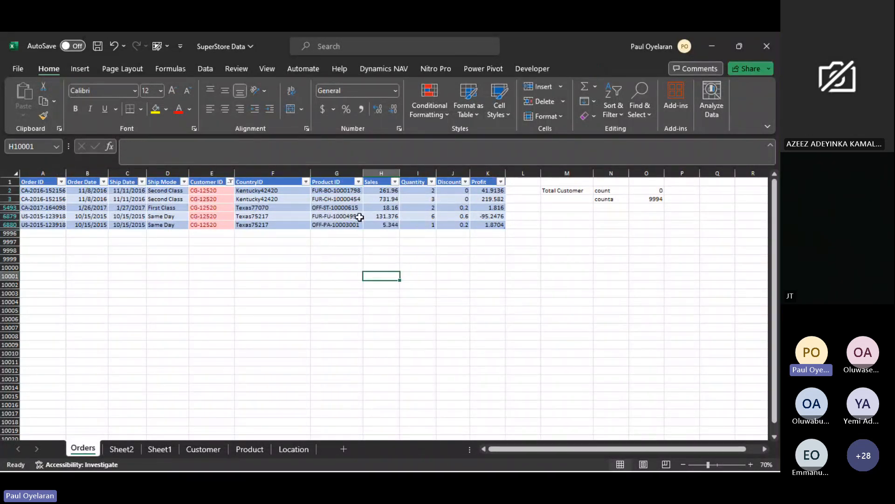
{"action": "left_click", "coordinate": [339, 192]}
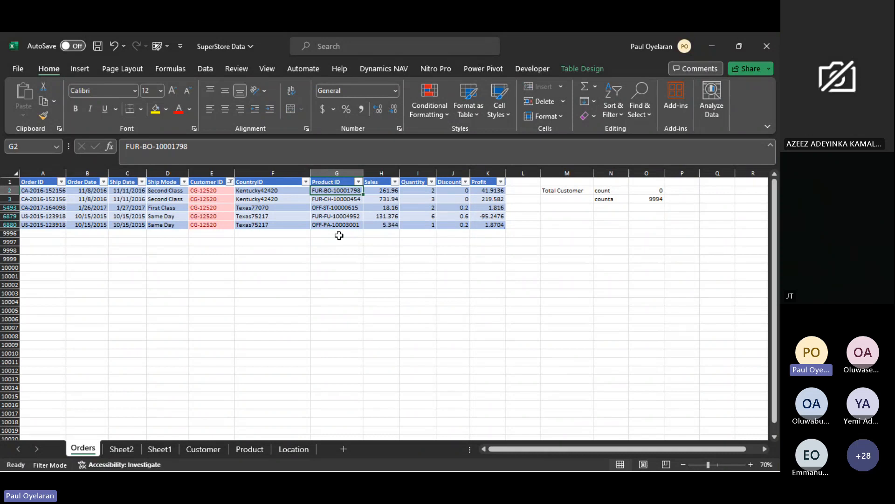
{"action": "left_click_drag", "start_coordinate": [336, 190], "coordinate": [343, 231]}
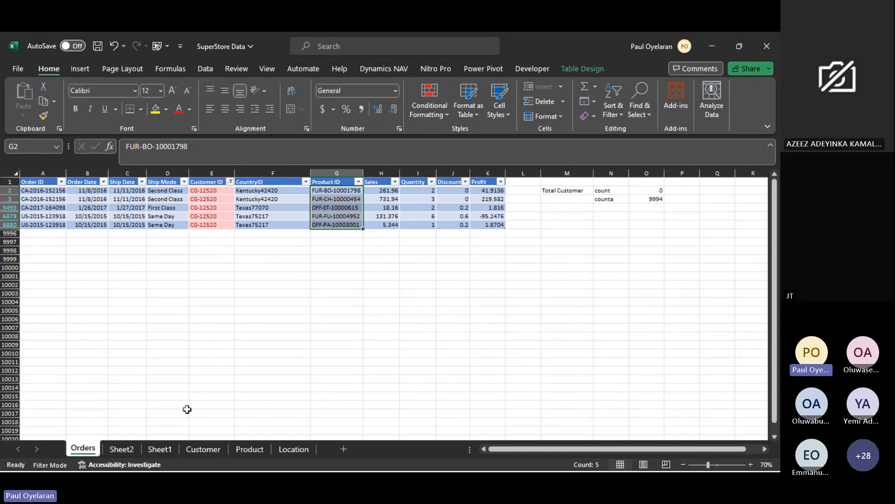
- On Sheet2, fill the COUNTIF formula from cell B3 down the Frequency column for every unique customer and review row 6
{"action": "left_click", "coordinate": [126, 449]}
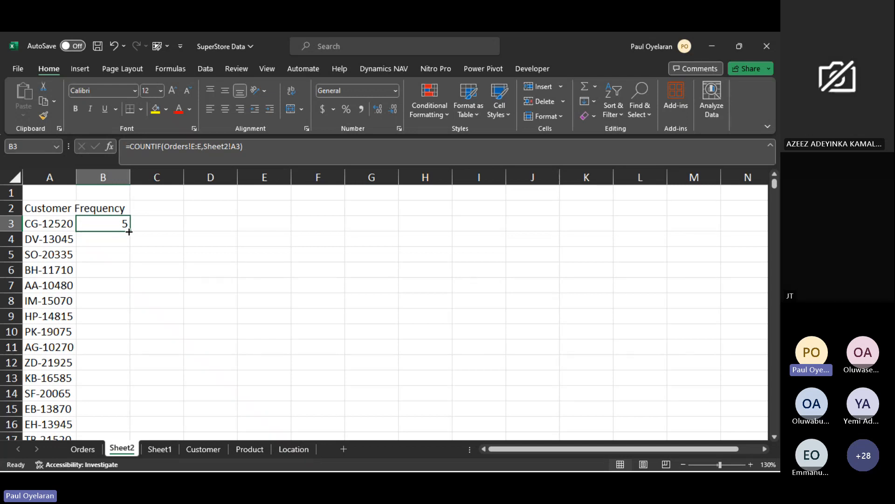
{"action": "double_click", "coordinate": [129, 232]}
{"action": "scroll", "coordinate": [129, 231], "scroll_direction": "down", "scroll_amount": 1}
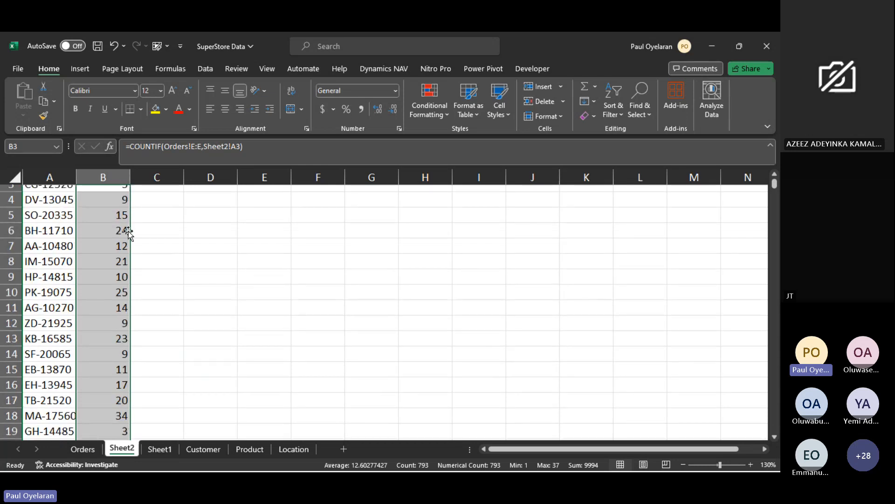
{"action": "scroll", "coordinate": [129, 232], "scroll_direction": "up", "scroll_amount": 1}
{"action": "left_click", "coordinate": [44, 270]}
{"action": "left_click_drag", "start_coordinate": [44, 269], "coordinate": [122, 269]}
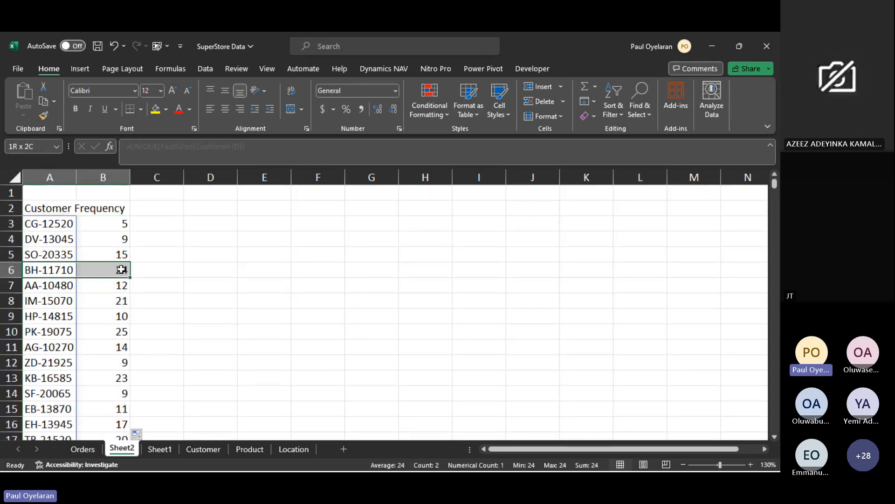
- Compare the sum of Sheet2's Frequency column with the COUNTA total in cell O3 of Orders
{"action": "left_click", "coordinate": [122, 189]}
{"action": "left_click", "coordinate": [121, 179]}
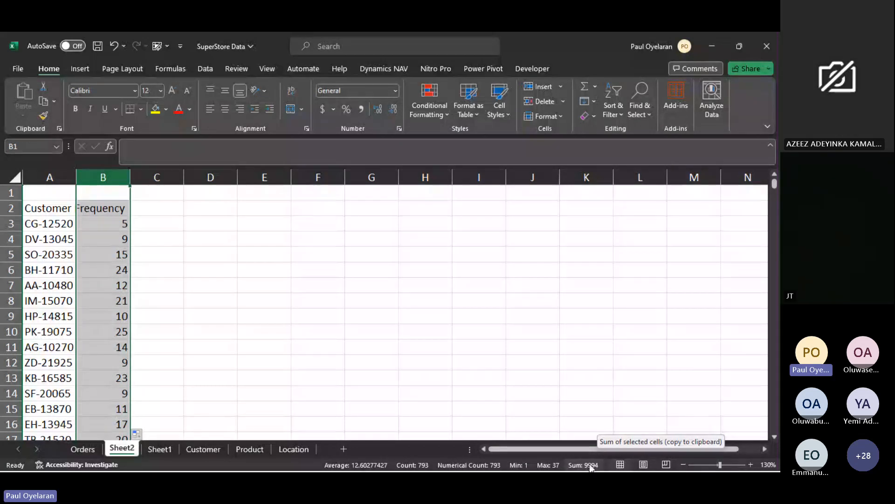
{"action": "left_click", "coordinate": [84, 449]}
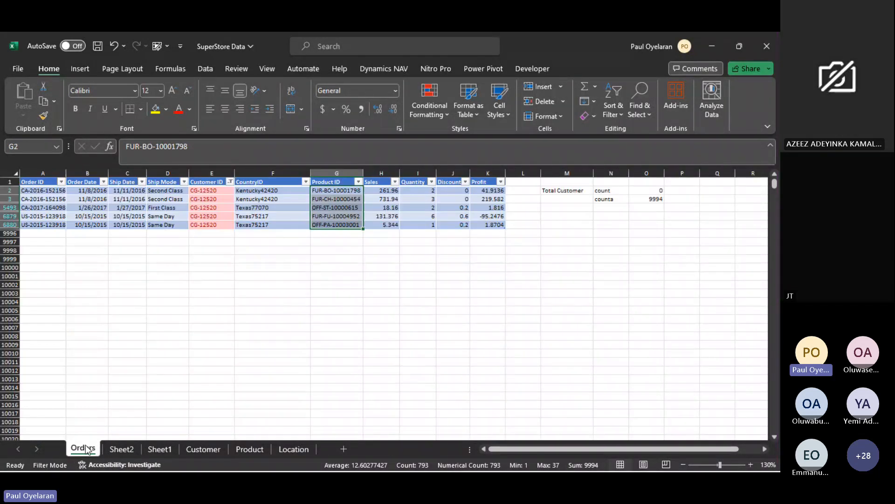
{"action": "left_click", "coordinate": [654, 198]}
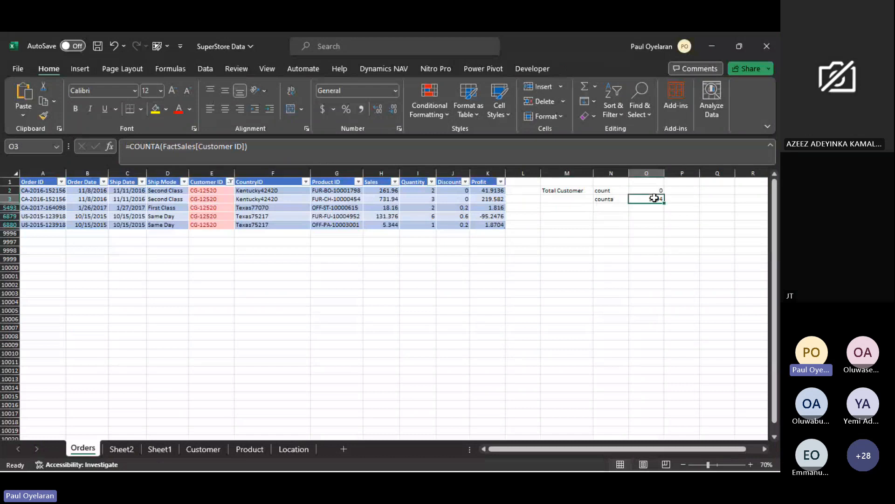
- Review the UNIQUE list and frequencies B3:B14 on Sheet2, checking back against the Orders sheet
{"action": "left_click", "coordinate": [119, 449]}
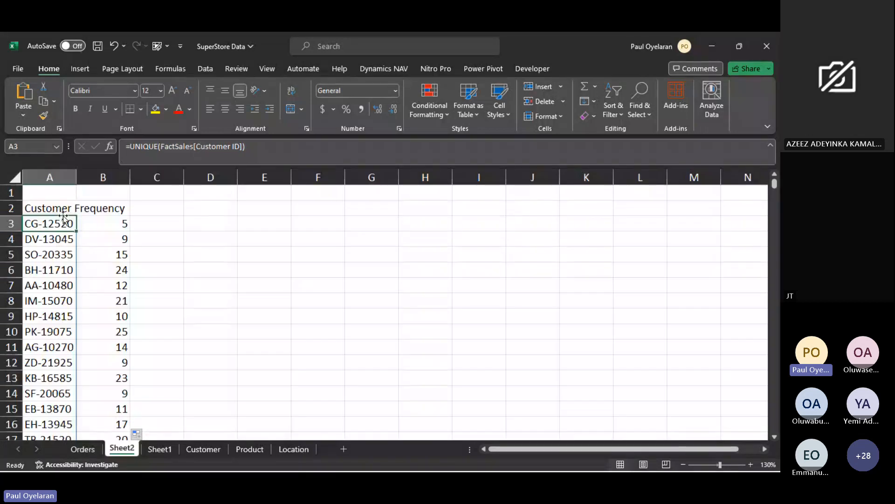
{"action": "left_click", "coordinate": [115, 221]}
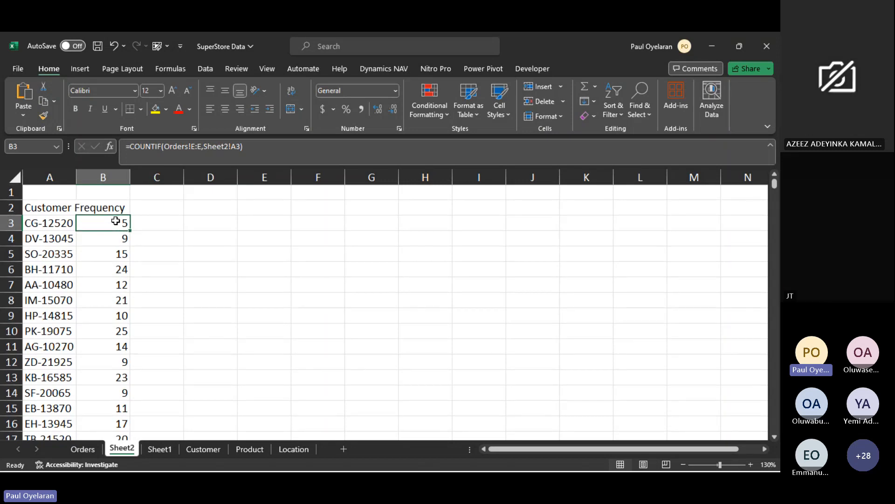
{"action": "left_click_drag", "start_coordinate": [116, 221], "coordinate": [116, 394]}
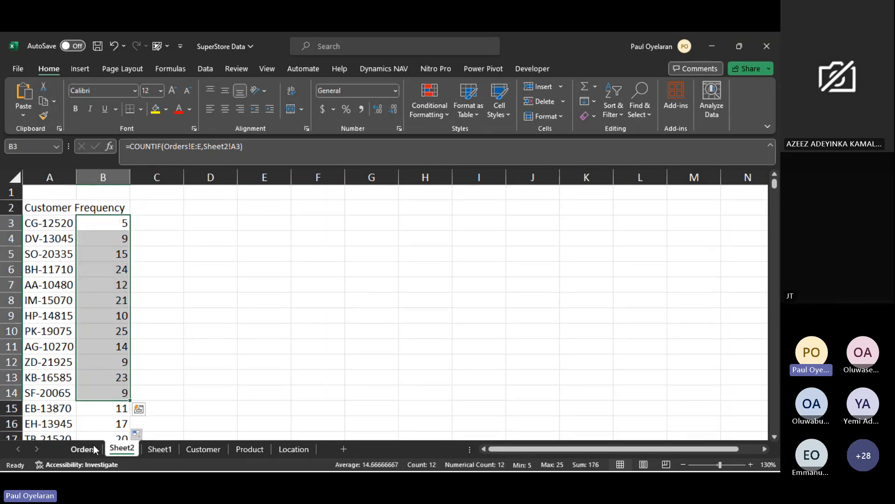
{"action": "left_click", "coordinate": [83, 448]}
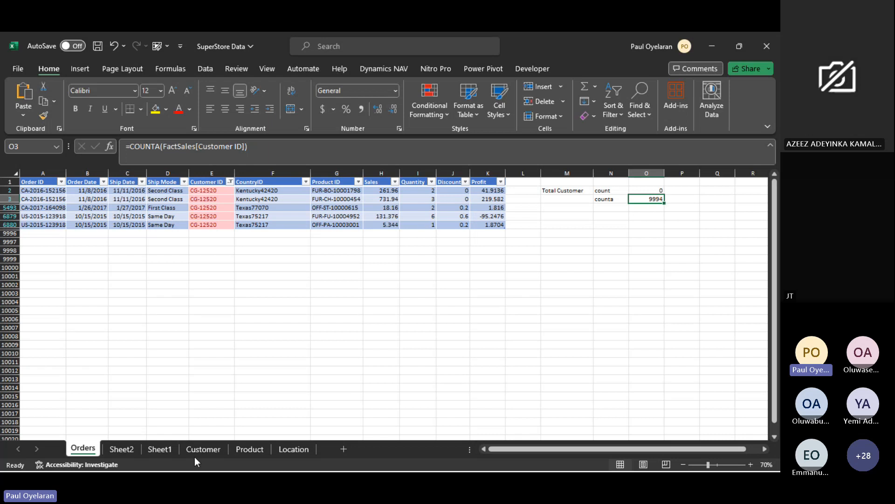
{"action": "left_click", "coordinate": [120, 449]}
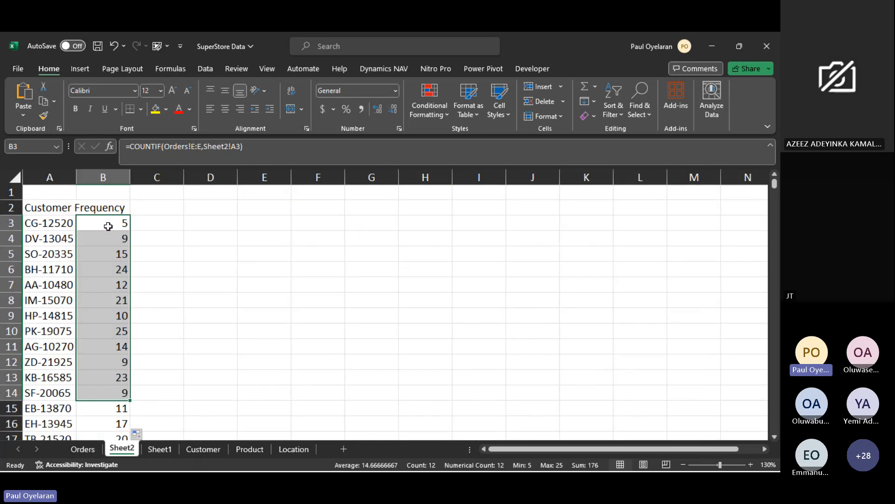
- Select all frequency values from cell B3 of Sheet2 downward to check their total
{"action": "left_click", "coordinate": [107, 226]}
{"action": "key", "text": "ctrl+shift+Down"}
{"action": "key", "text": "ctrl+shift+Down"}
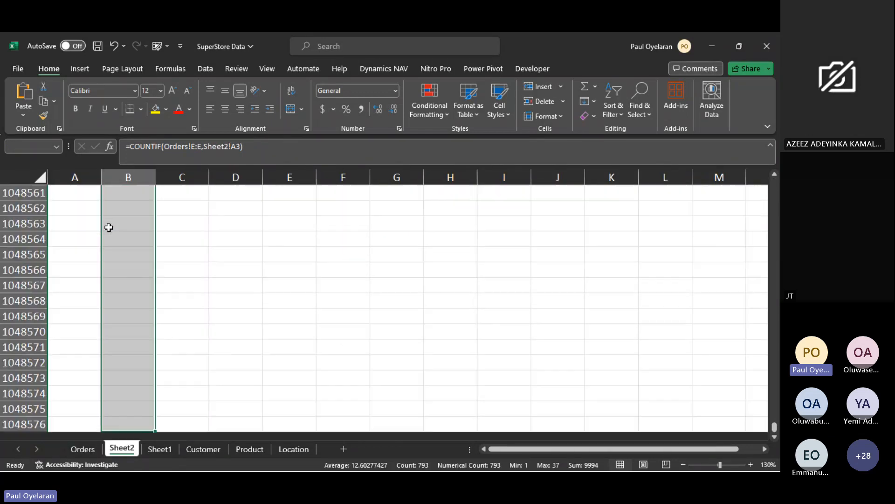
{"action": "key", "text": "ctrl+shift+Up"}
{"action": "scroll", "coordinate": [109, 228], "scroll_direction": "up", "scroll_amount": 20}
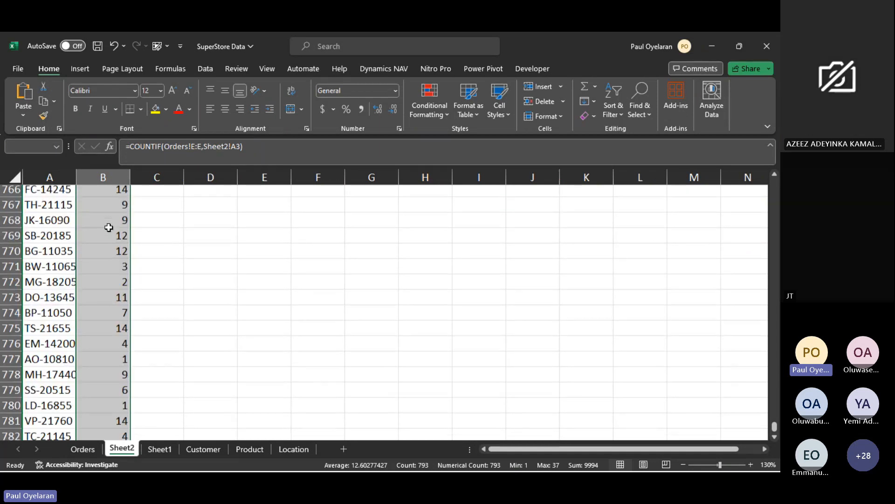
{"action": "scroll", "coordinate": [336, 204], "scroll_direction": "up", "scroll_amount": 20}
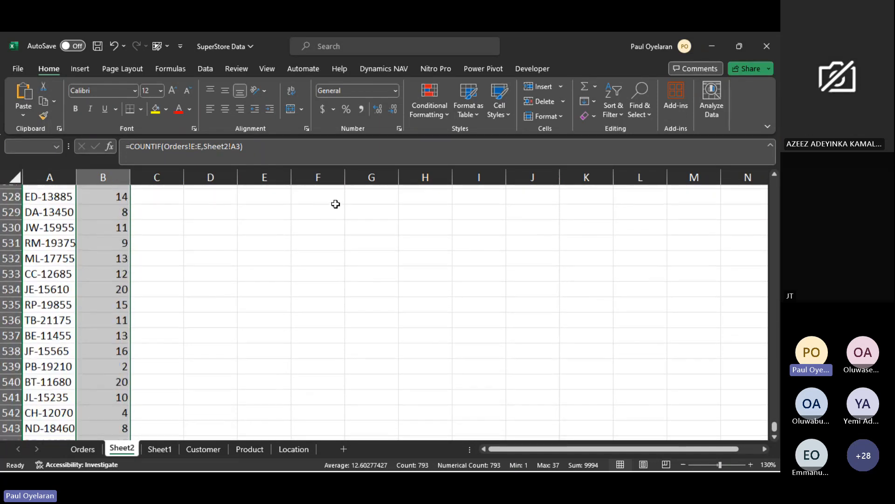
{"action": "key", "text": "Up"}
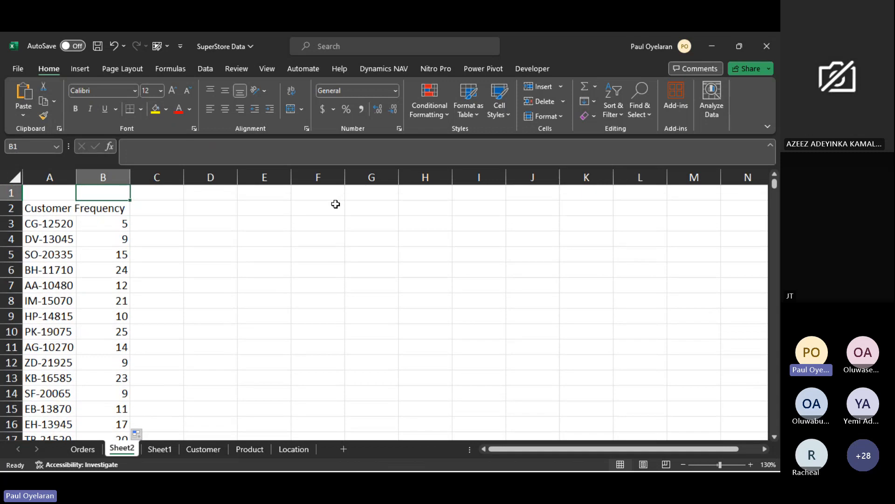
- In cell D3 of Sheet2, total the customer frequencies with =SUM(B3:B795)
{"action": "left_click", "coordinate": [200, 227]}
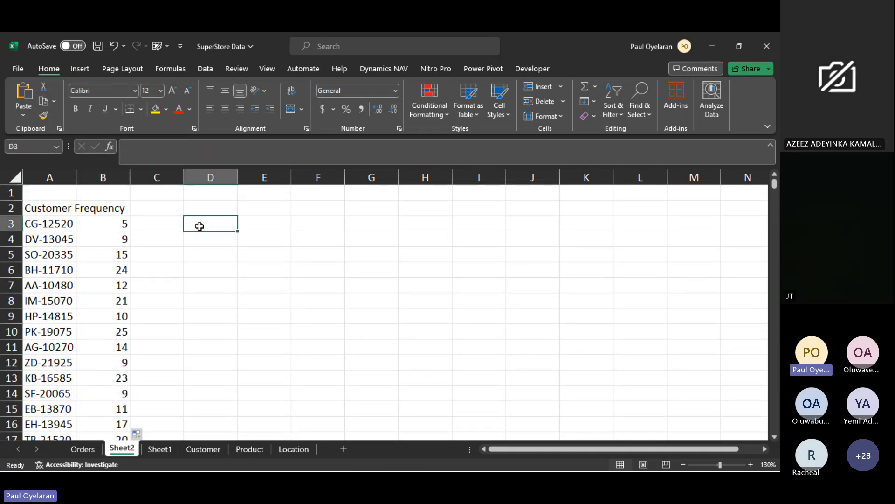
{"action": "type", "text": "=SUM("}
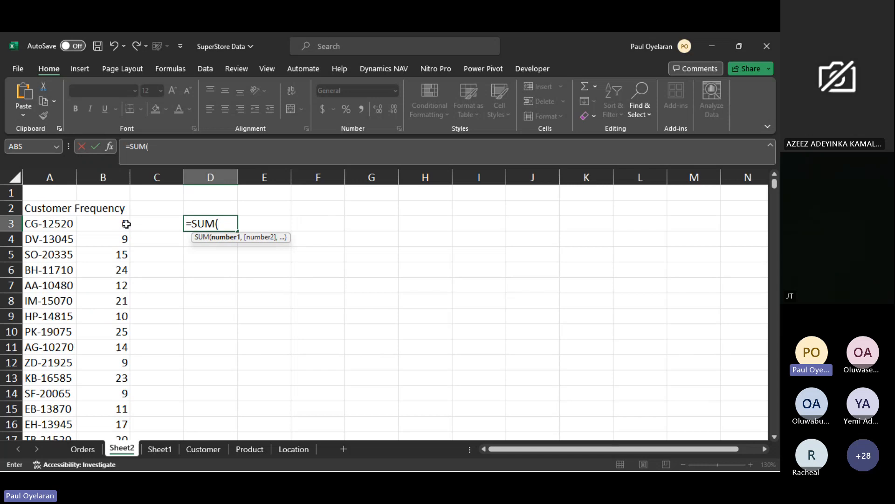
{"action": "left_click_drag", "start_coordinate": [124, 224], "coordinate": [121, 266]}
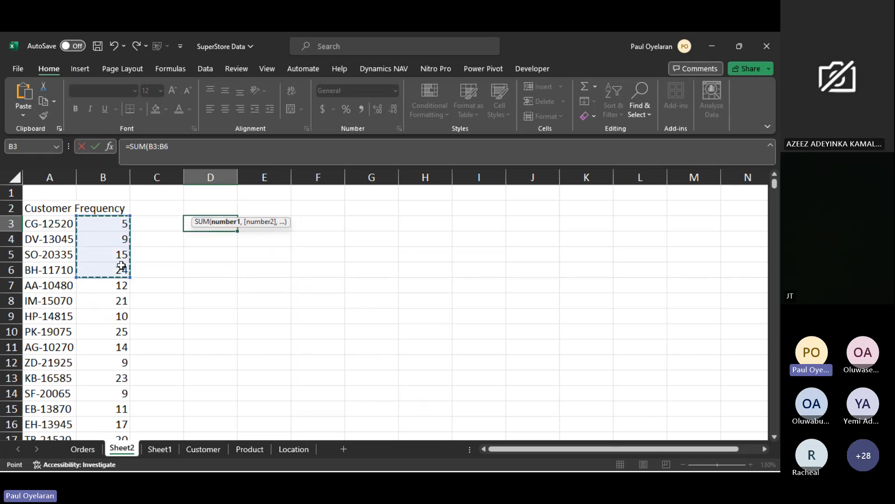
{"action": "key", "text": "ctrl+shift+Down"}
{"action": "key", "text": "Return"}
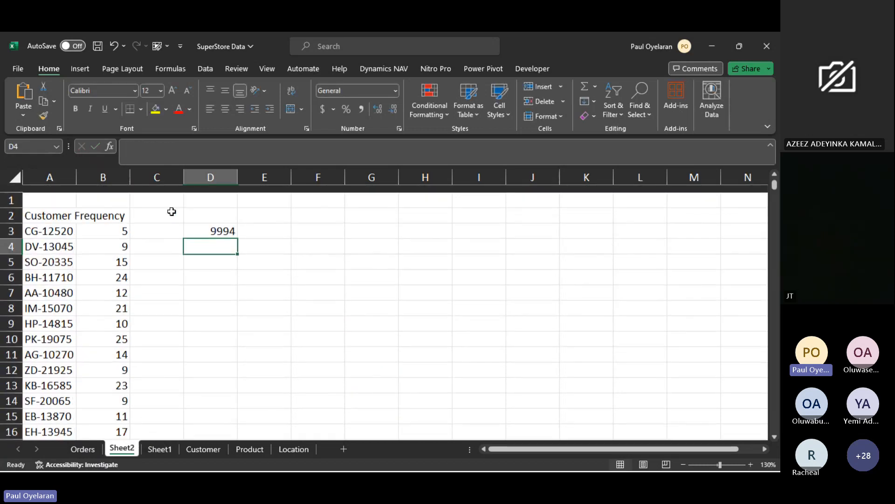
- Check the SUM result in cell D3 of Sheet2 against the COUNTA total on the Orders sheet
{"action": "left_click", "coordinate": [209, 224]}
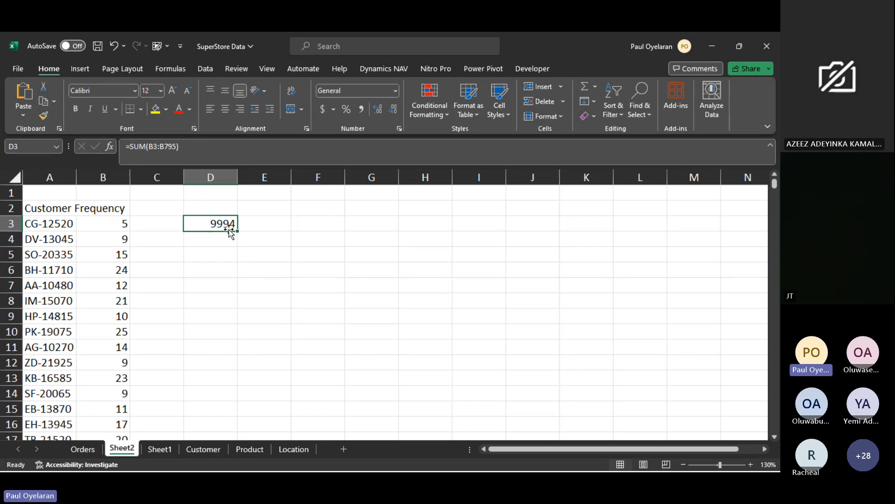
{"action": "left_click", "coordinate": [92, 449]}
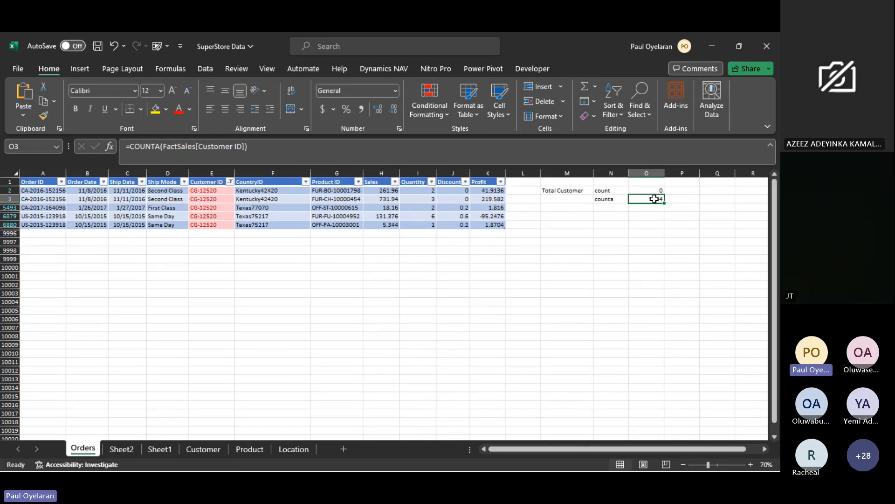
{"action": "left_click", "coordinate": [124, 455]}
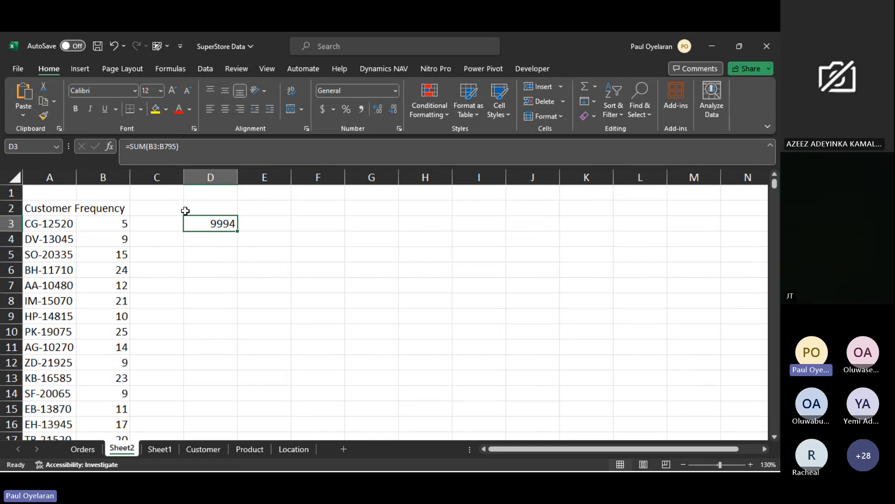
- List the function names count, counta, unique, countif and sum in cells F3:F7 of Sheet2
{"action": "left_click", "coordinate": [320, 217]}
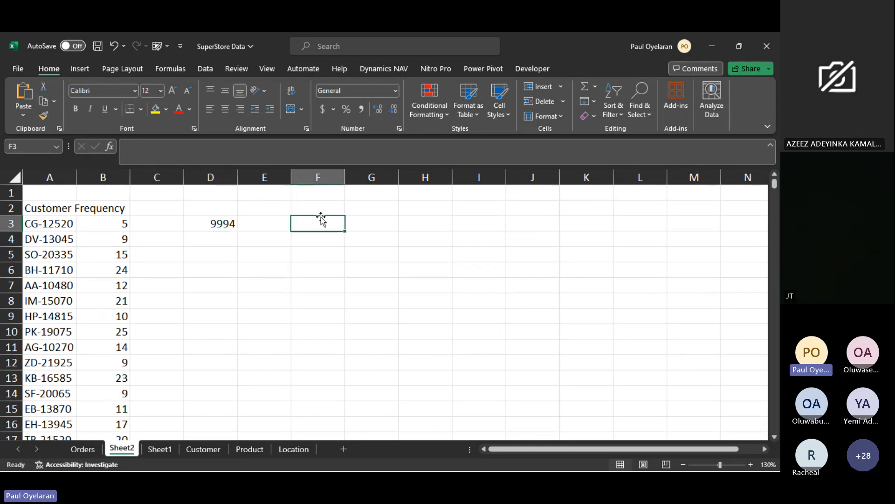
{"action": "type", "text": "count"}
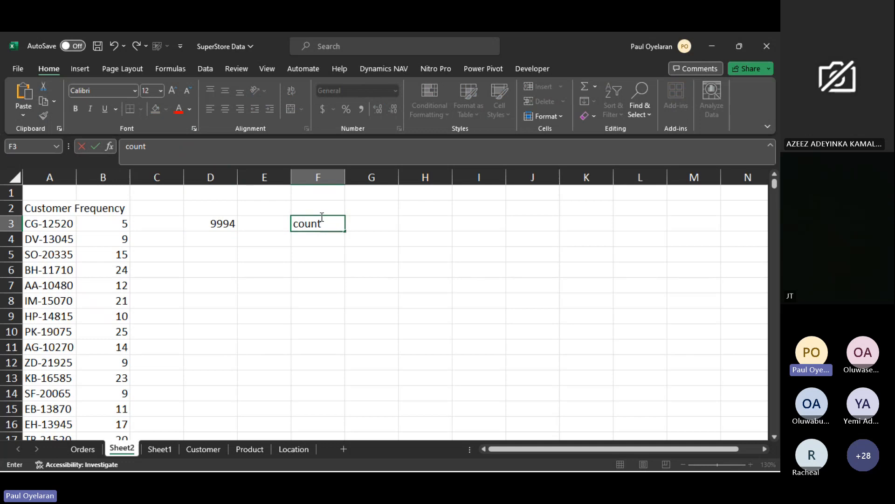
{"action": "key", "text": "Return"}
{"action": "type", "text": "counta"}
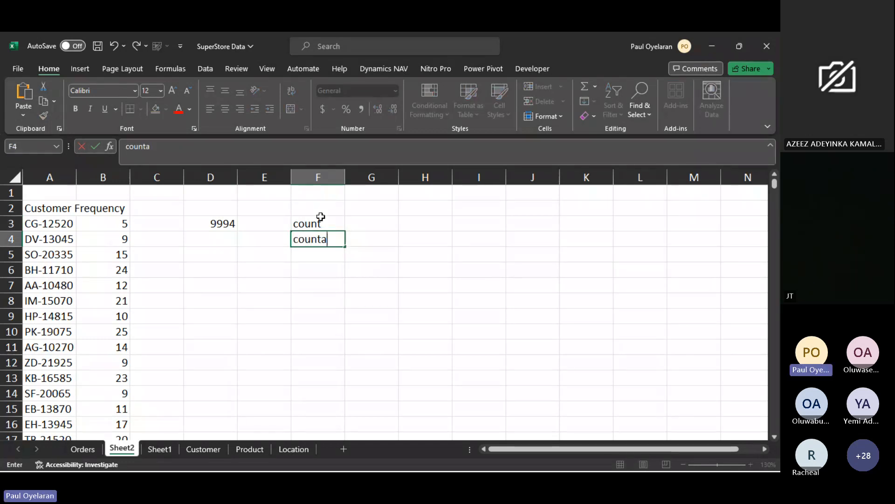
{"action": "key", "text": "Return"}
{"action": "type", "text": "unique"}
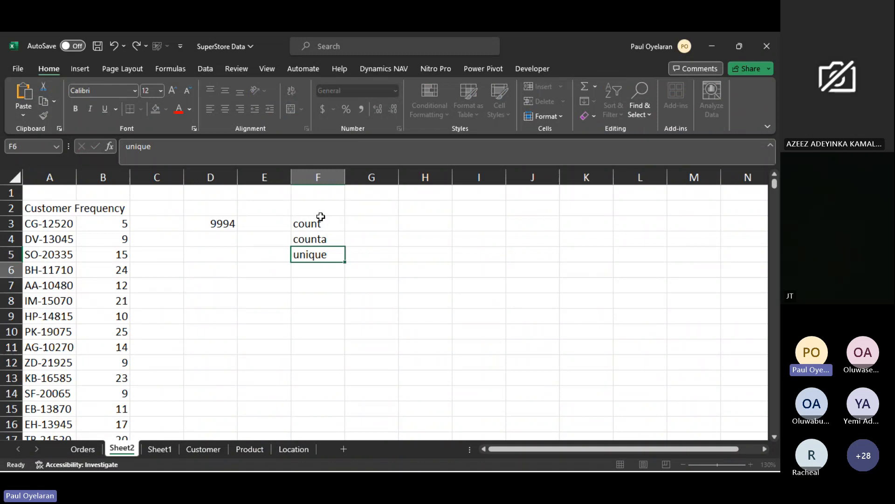
{"action": "key", "text": "Return"}
{"action": "type", "text": "countif"}
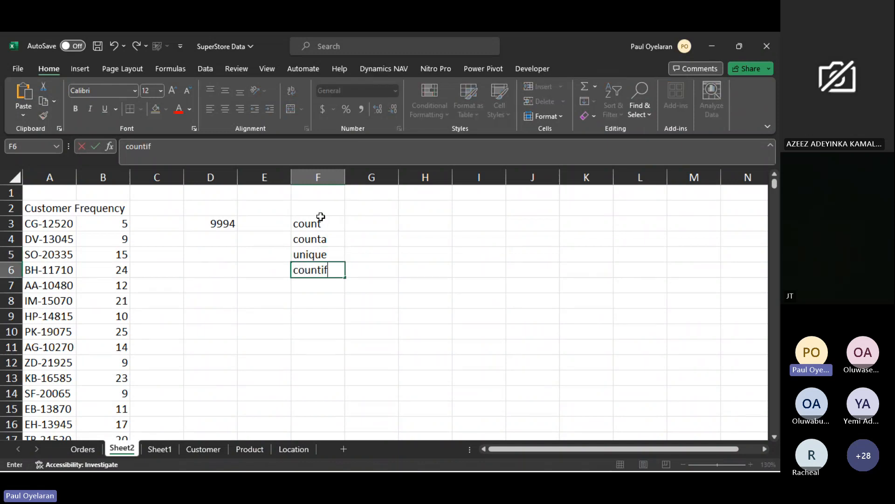
{"action": "key", "text": "Return"}
{"action": "type", "text": "sum"}
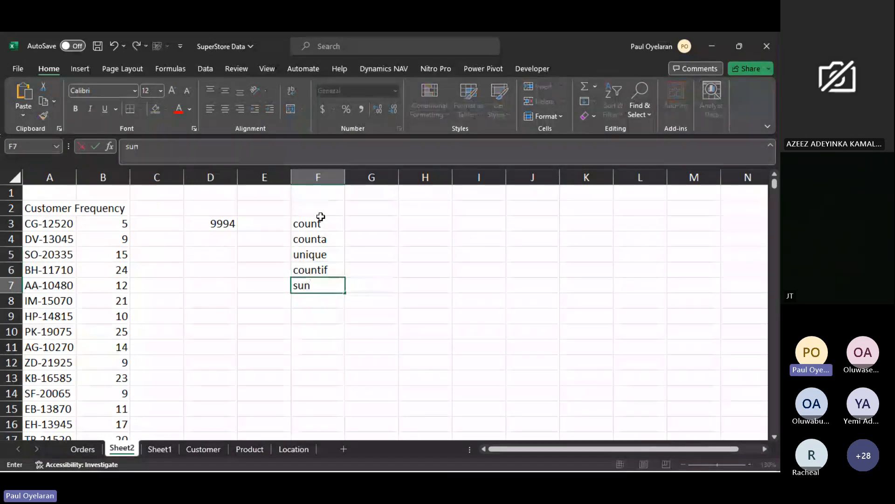
{"action": "key", "text": "BackSpace"}
{"action": "type", "text": "m"}
{"action": "key", "text": "Return"}
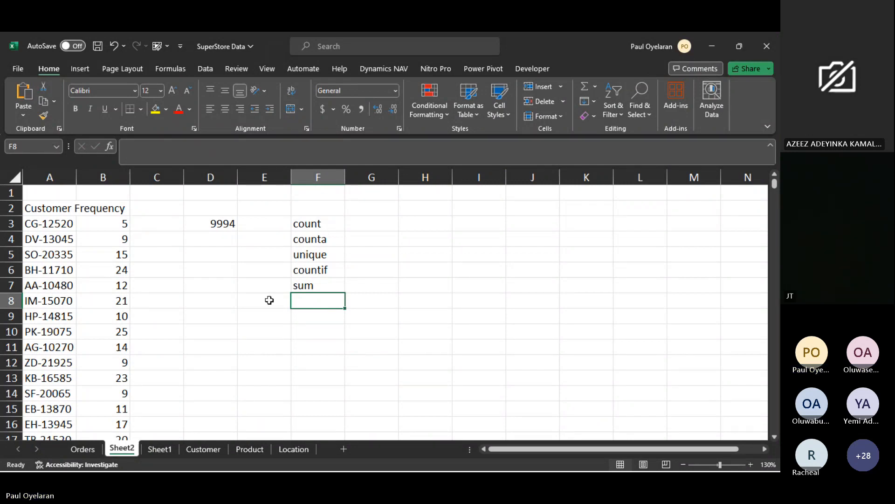
{"action": "mouse_move", "coordinate": [170, 463]}
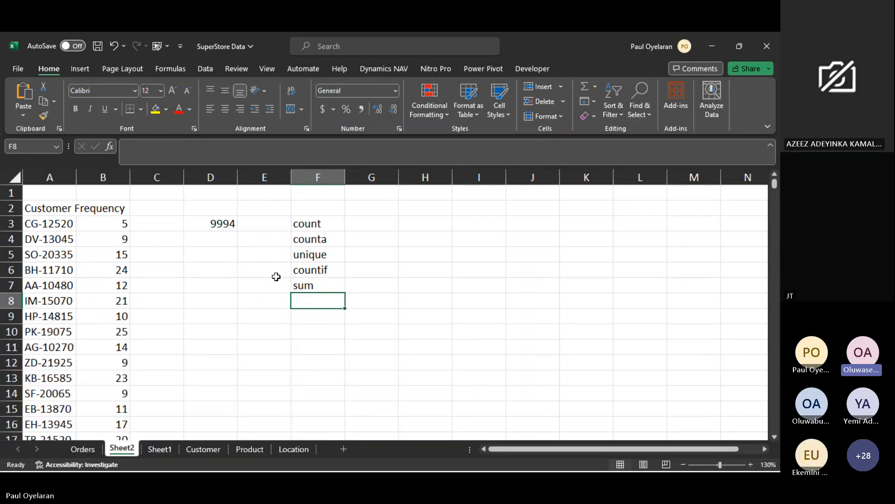
- Clear the SUM total and the list of function names from range D1:G7 of Sheet2
{"action": "left_click_drag", "start_coordinate": [311, 224], "coordinate": [335, 256]}
{"action": "left_click", "coordinate": [334, 258]}
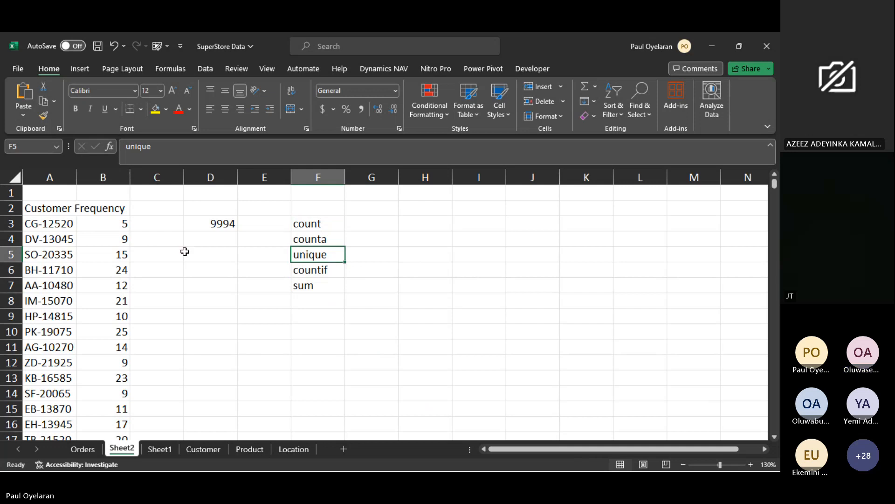
{"action": "left_click", "coordinate": [106, 228]}
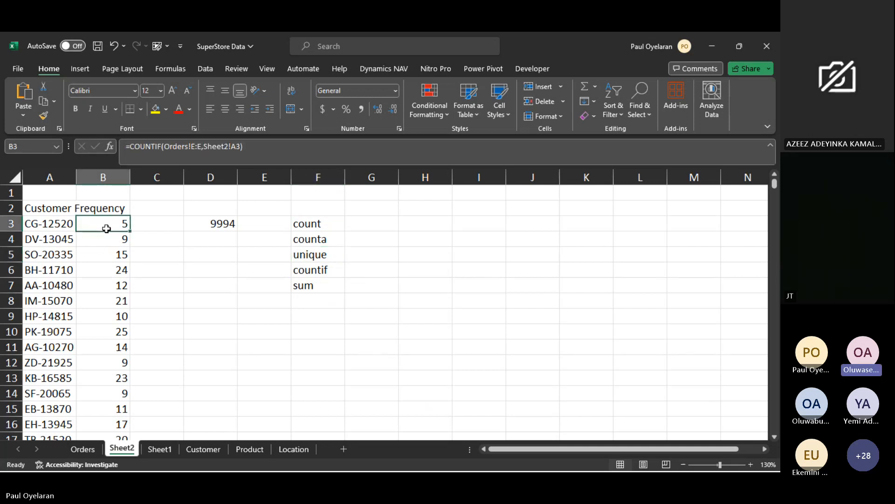
{"action": "left_click_drag", "start_coordinate": [187, 193], "coordinate": [371, 285]}
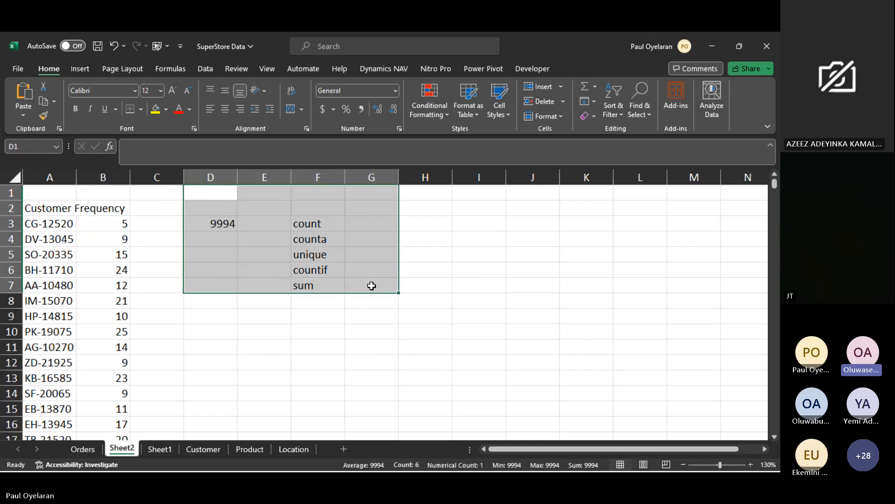
{"action": "key", "text": "Delete"}
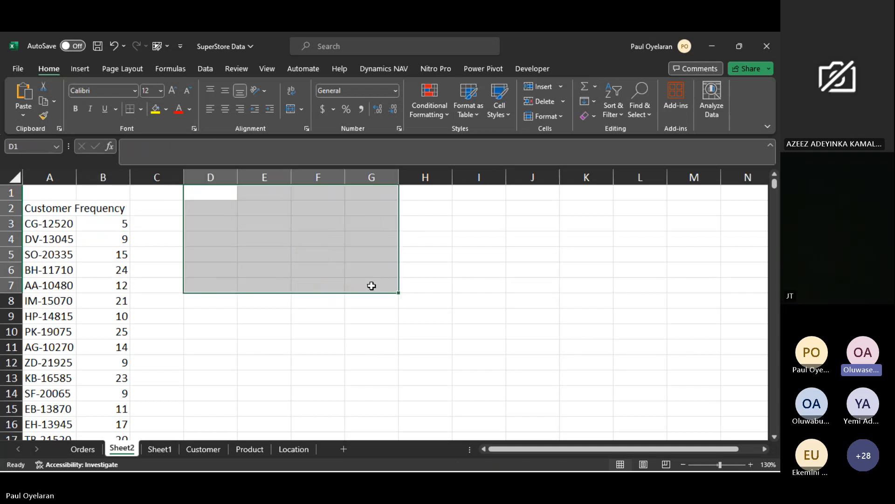
- Delete all COUNTIF frequency formulas from cell B3 of Sheet2 downward, keeping the Frequency header
{"action": "left_click", "coordinate": [120, 224]}
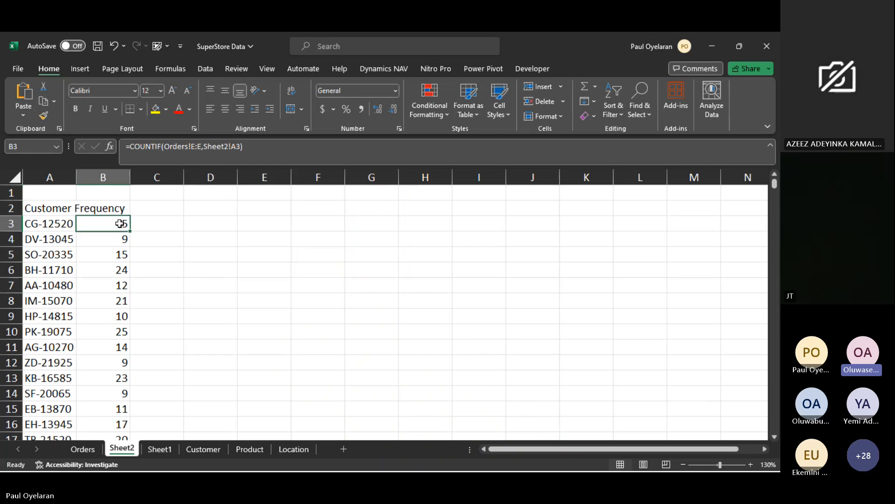
{"action": "key", "text": "ctrl+shift+Down"}
{"action": "key", "text": "Delete"}
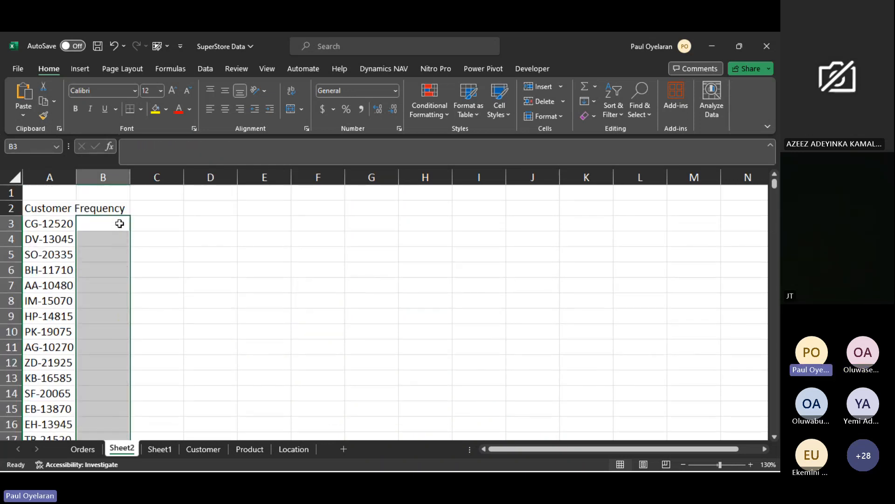
{"action": "left_click", "coordinate": [120, 223]}
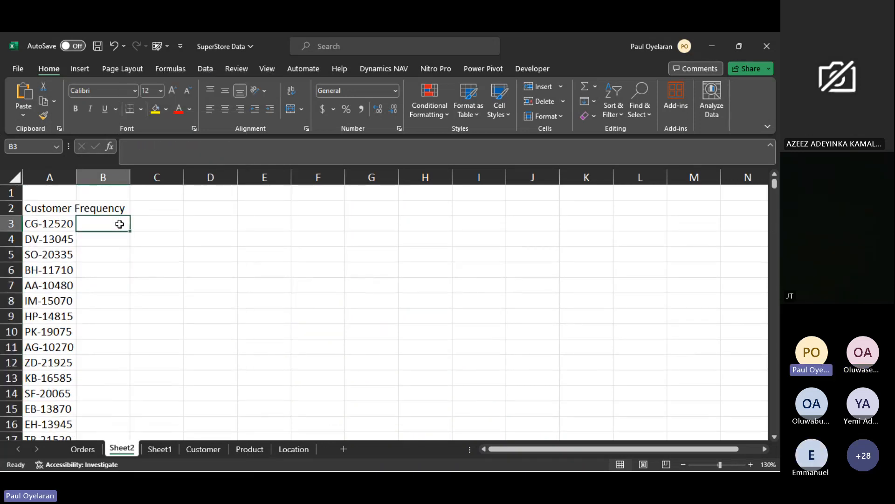
- Review the UNIQUE formula behind the customer list in cell A3 and the neighbouring Frequency cell B3
{"action": "left_click", "coordinate": [56, 223]}
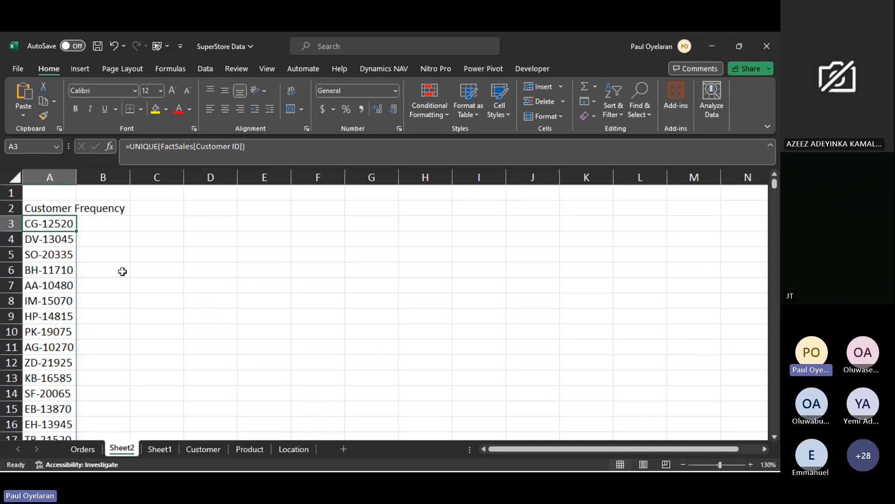
{"action": "left_click", "coordinate": [96, 222]}
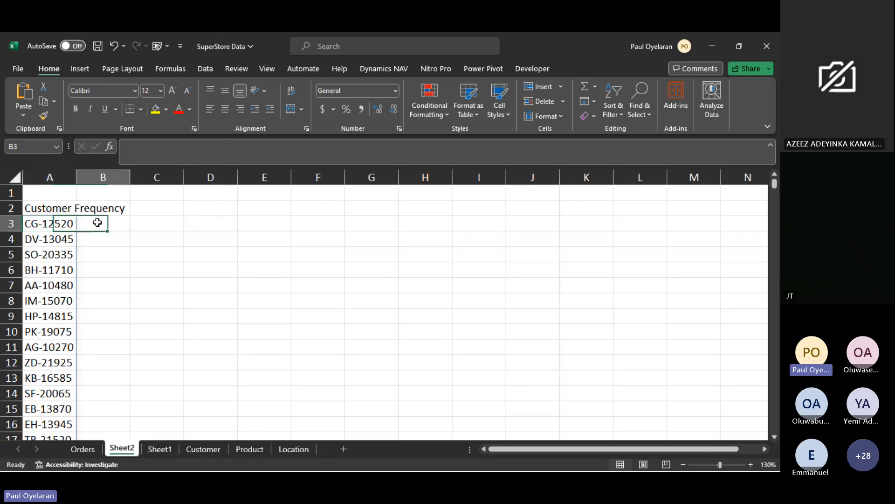
{"action": "left_click", "coordinate": [57, 223]}
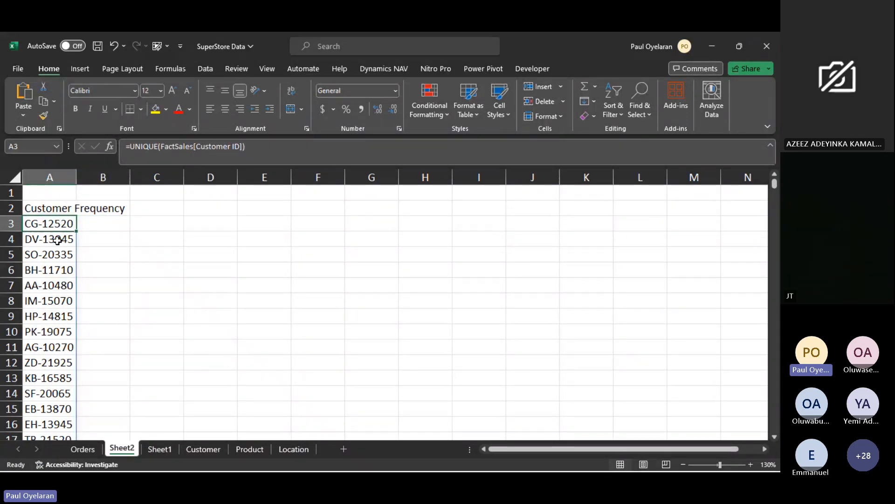
{"action": "left_click", "coordinate": [114, 226]}
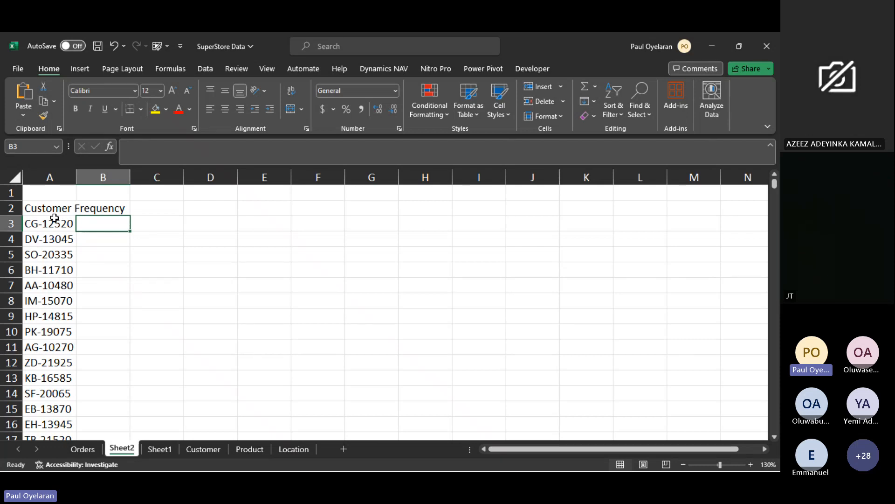
{"action": "left_click", "coordinate": [54, 223]}
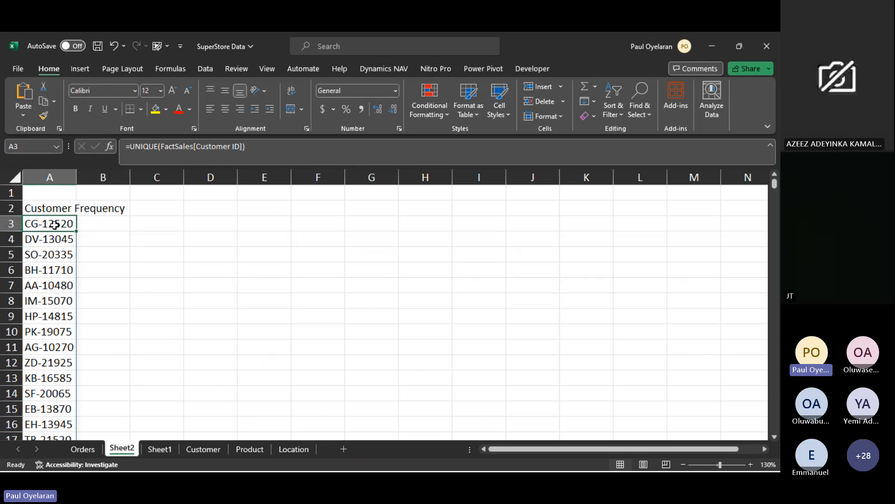
{"action": "mouse_move", "coordinate": [145, 468]}
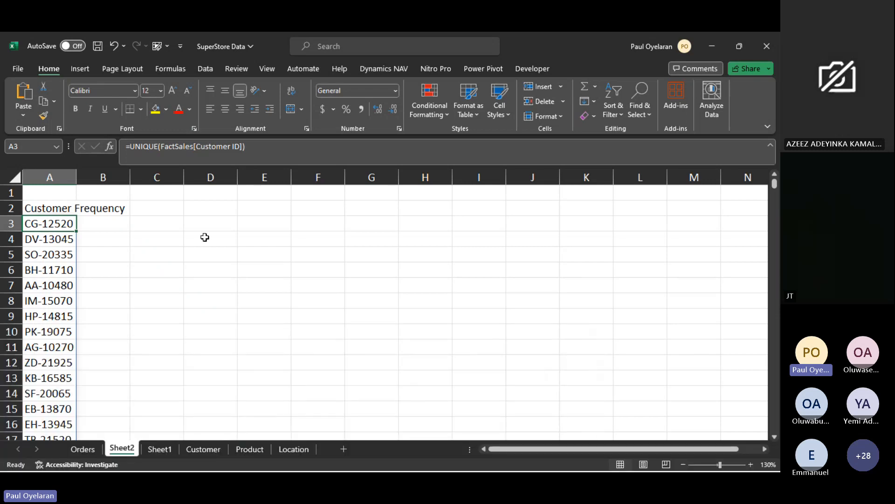
- Begin a COUNTIF formula in cell B3 of Sheet2 for the first customer's order frequency
{"action": "left_click", "coordinate": [100, 219]}
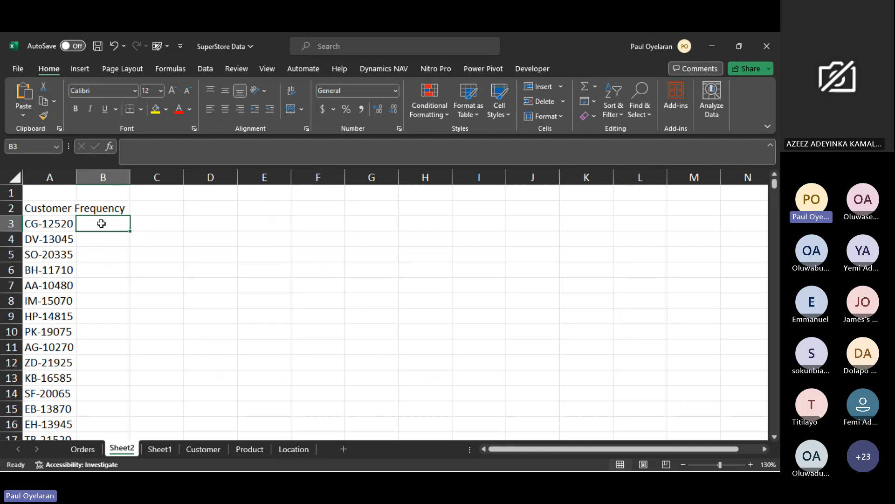
{"action": "type", "text": "=countif"}
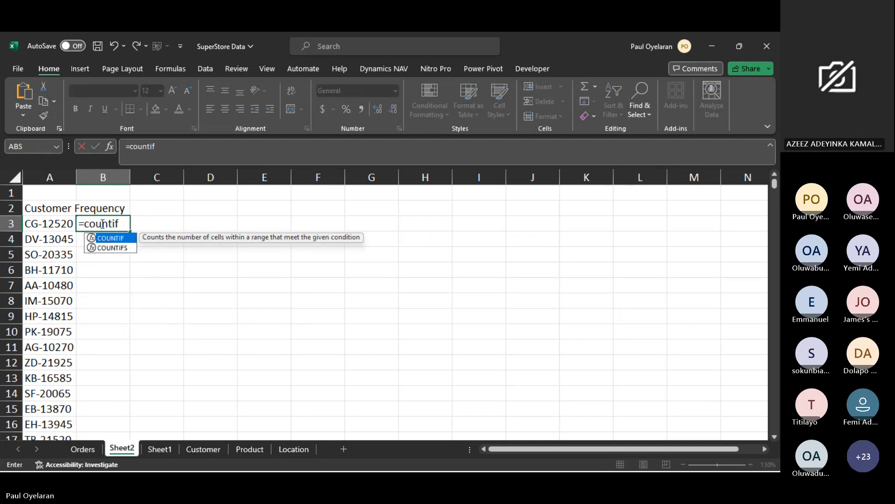
{"action": "key", "text": "Tab"}
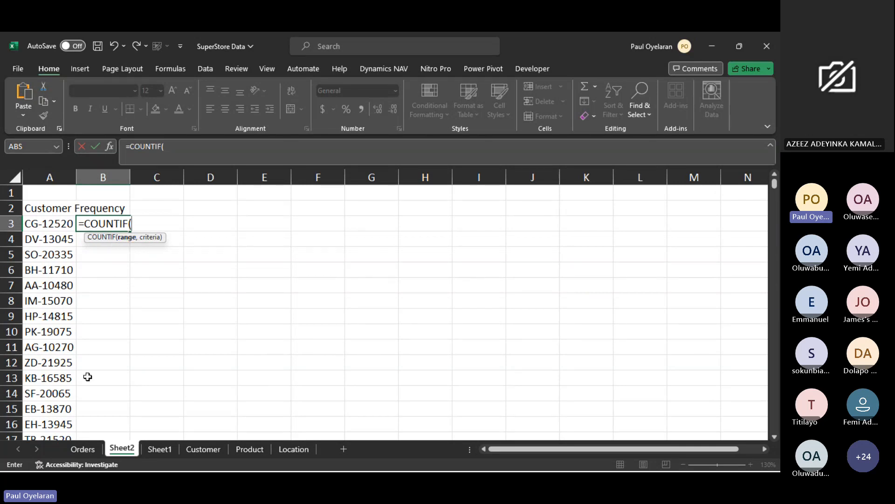
- Complete the COUNTIF formula in cell B3 of Sheet2 with Orders column E as range and cell A3 as criteria
{"action": "left_click", "coordinate": [83, 448]}
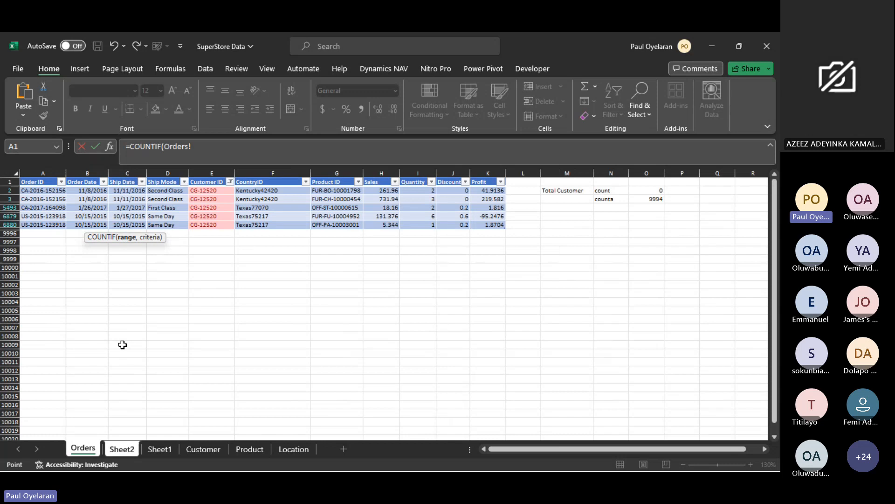
{"action": "left_click", "coordinate": [213, 170]}
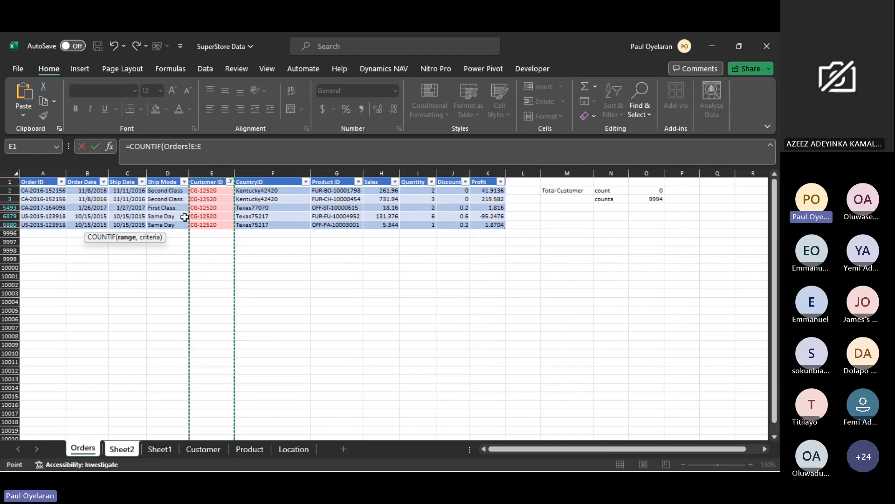
{"action": "left_click", "coordinate": [217, 152]}
{"action": "type", "text": ","}
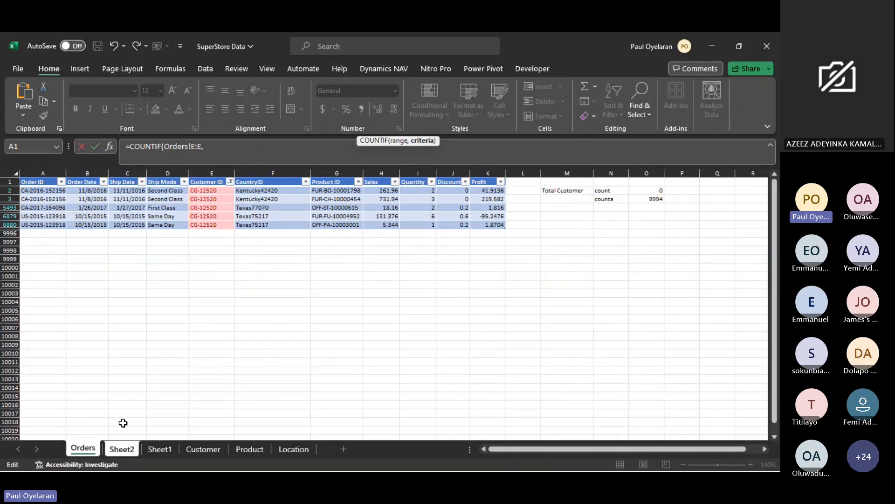
{"action": "left_click", "coordinate": [120, 449]}
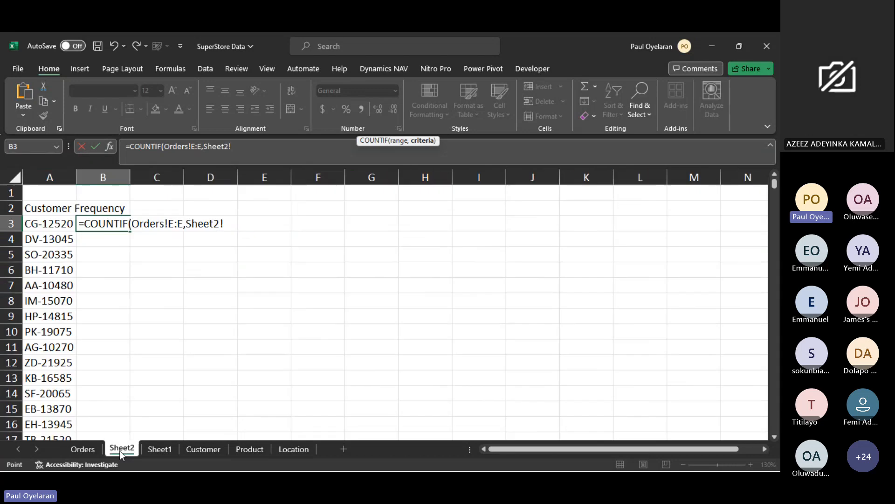
{"action": "left_click", "coordinate": [55, 226]}
{"action": "key", "text": "Return"}
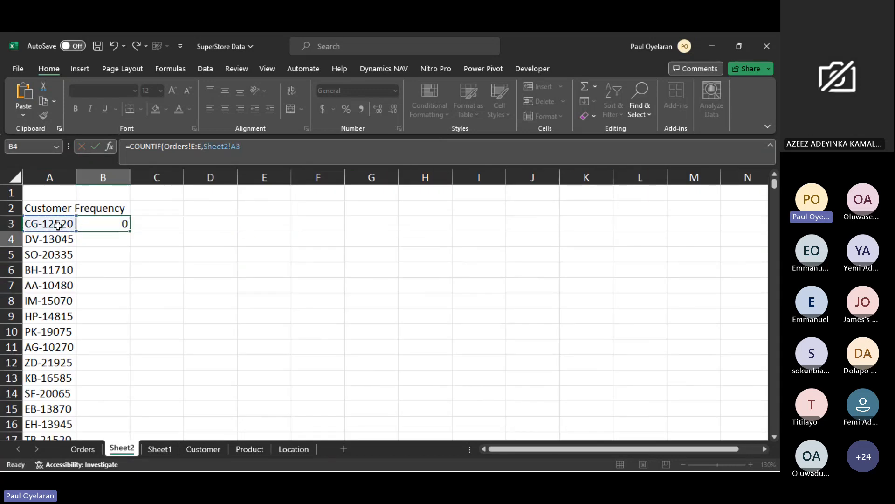
{"action": "left_click", "coordinate": [109, 219]}
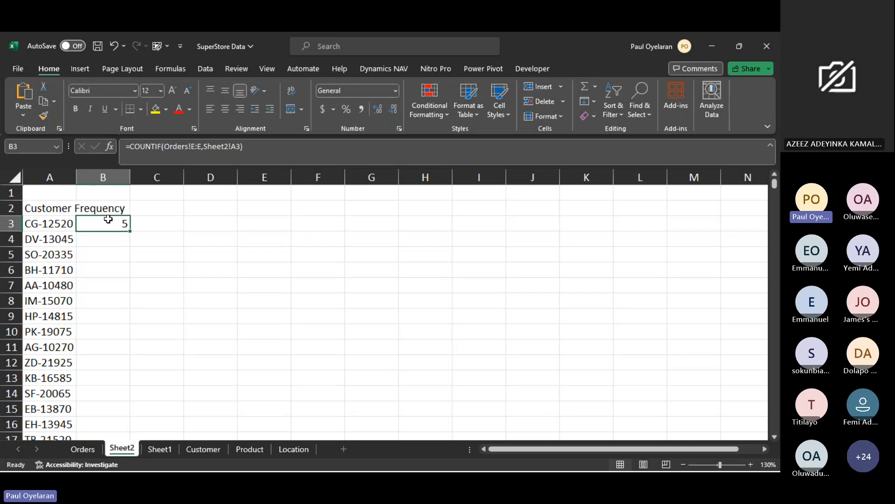
- Clear the Customer ID in cell E6879 of Orders to test the Sheet2 frequency formula, and undo the deletion
{"action": "left_click", "coordinate": [82, 449]}
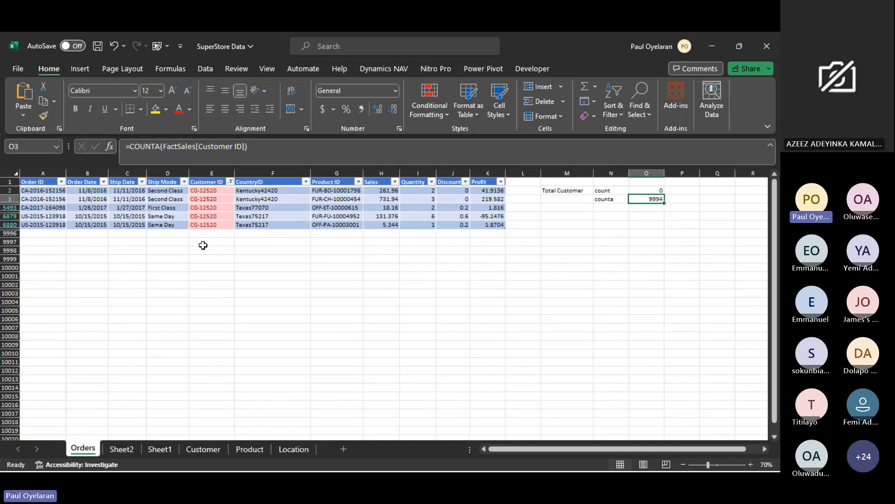
{"action": "left_click", "coordinate": [213, 216]}
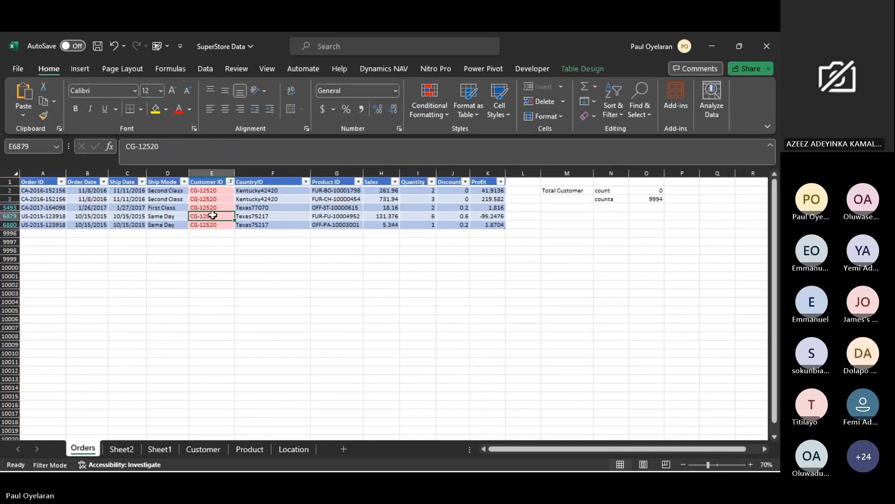
{"action": "key", "text": "Delete"}
{"action": "left_click", "coordinate": [130, 450]}
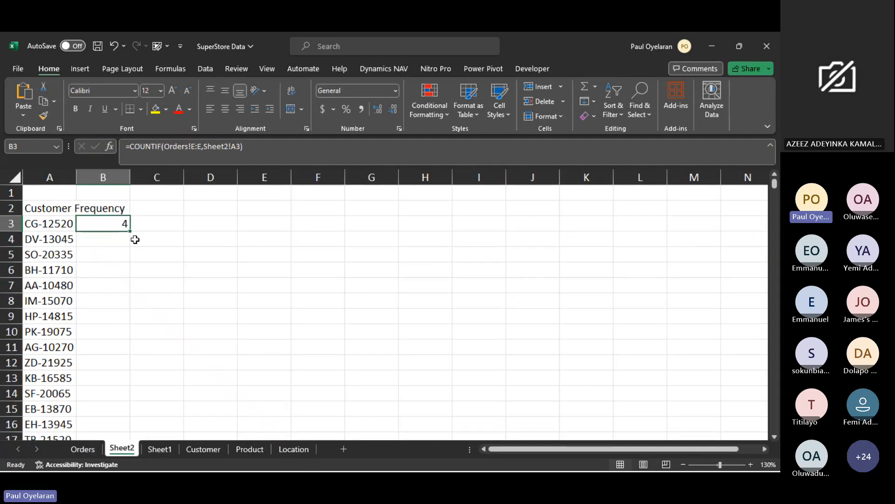
{"action": "left_click", "coordinate": [83, 449]}
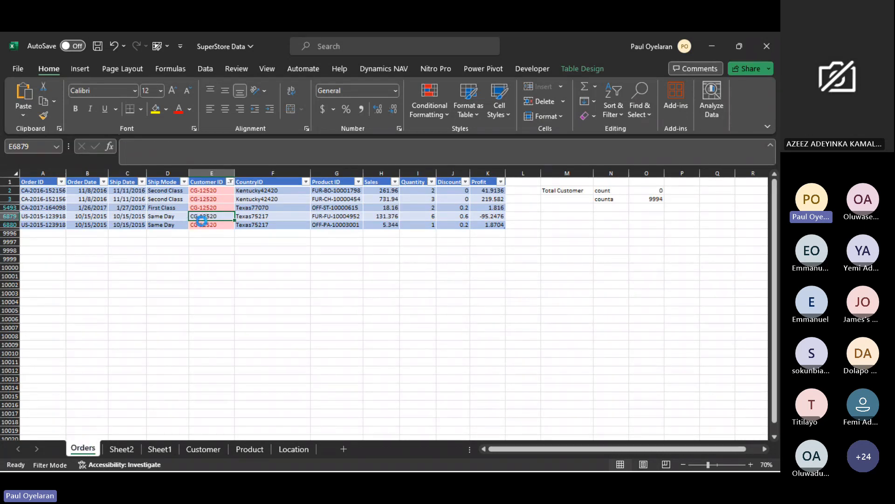
- Copy the Customer ID from cell E6879 into cell E9996 below the Orders table and check the frequency on Sheet2
{"action": "key", "text": "ctrl+c"}
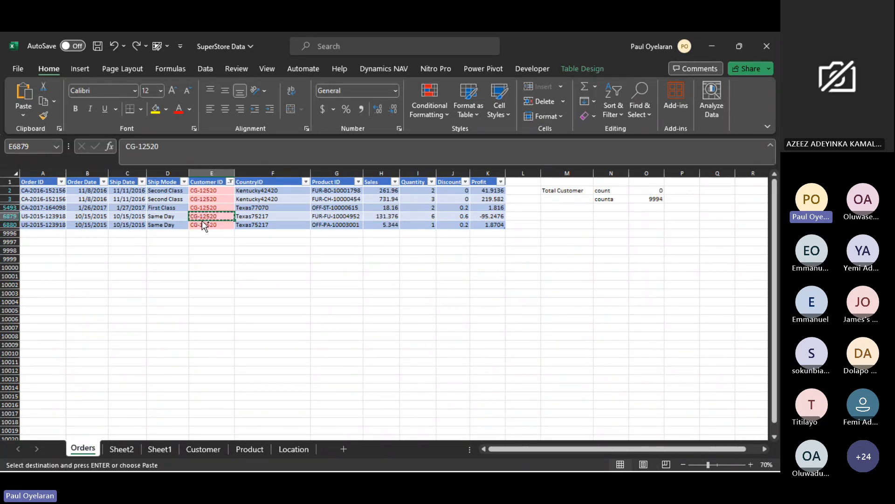
{"action": "left_click", "coordinate": [208, 234]}
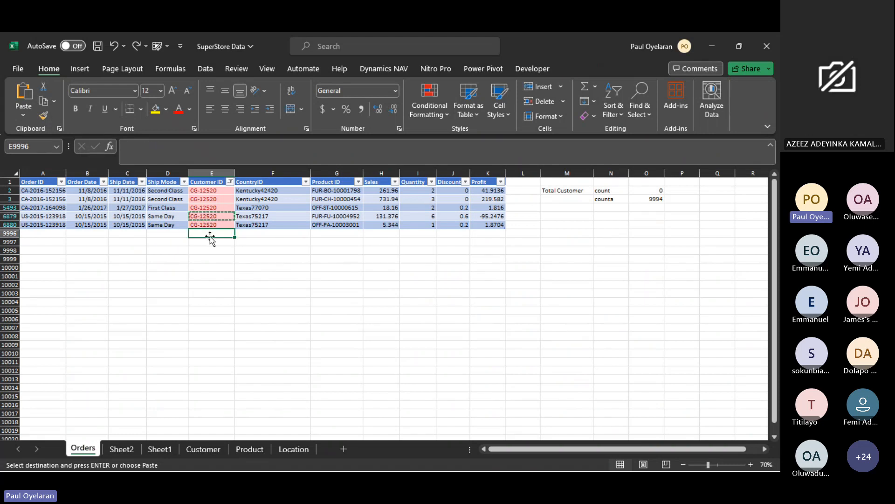
{"action": "key", "text": "ctrl+v"}
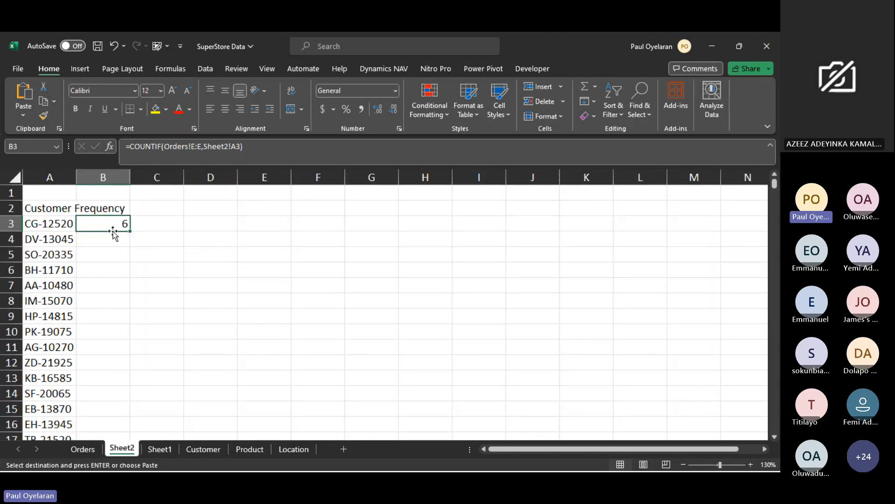
{"action": "left_click", "coordinate": [91, 450]}
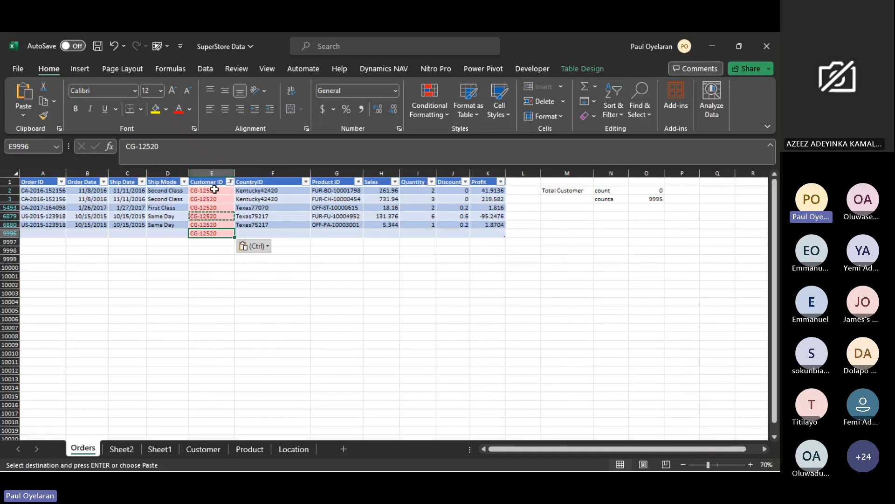
{"action": "left_click", "coordinate": [340, 243]}
{"action": "left_click_drag", "start_coordinate": [339, 243], "coordinate": [325, 381]}
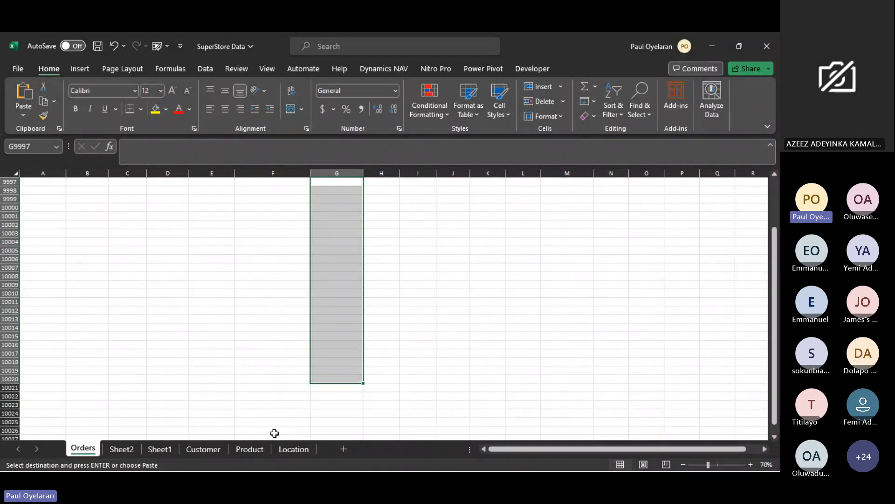
{"action": "scroll", "coordinate": [212, 294], "scroll_direction": "up", "scroll_amount": 3}
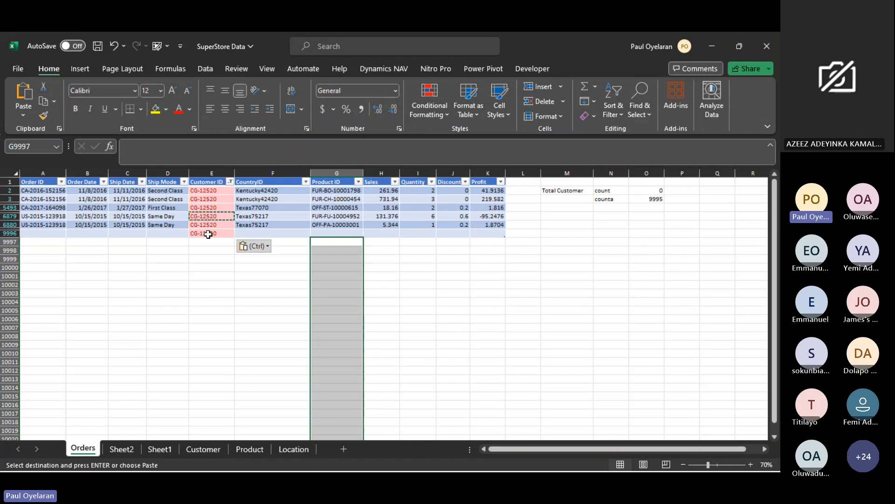
- Delete the test Customer ID from cell E9996 of Orders and recheck the first customer's frequency on Sheet2
{"action": "left_click", "coordinate": [208, 234]}
{"action": "key", "text": "Return"}
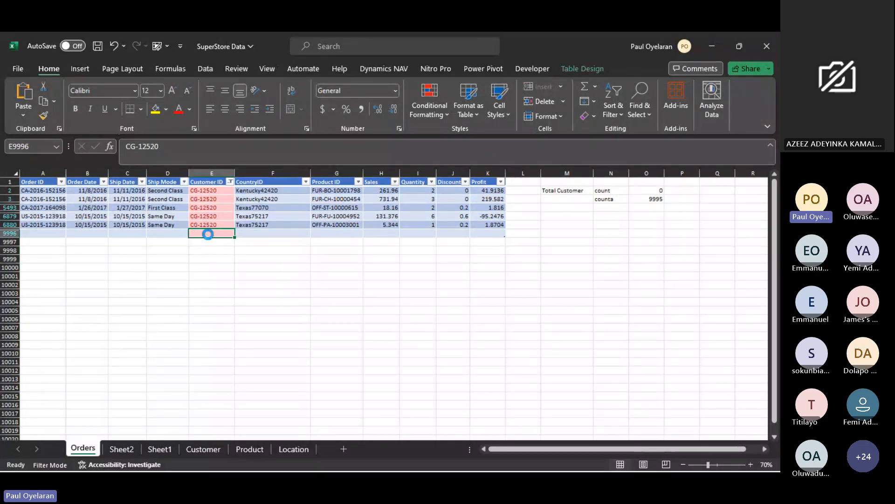
{"action": "key", "text": "Delete"}
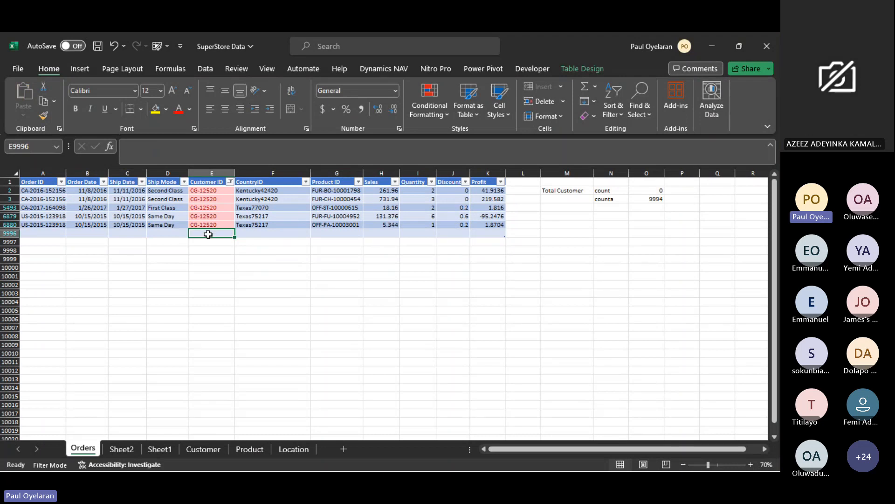
{"action": "left_click", "coordinate": [121, 449]}
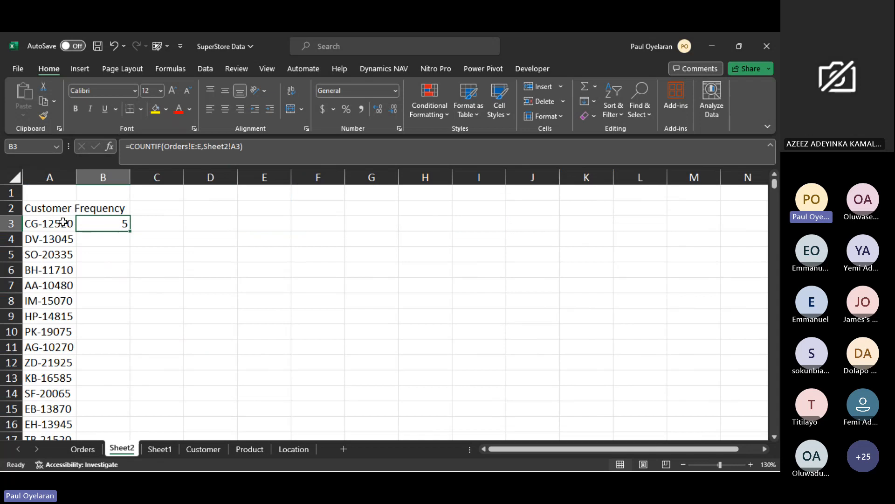
{"action": "double_click", "coordinate": [133, 231]}
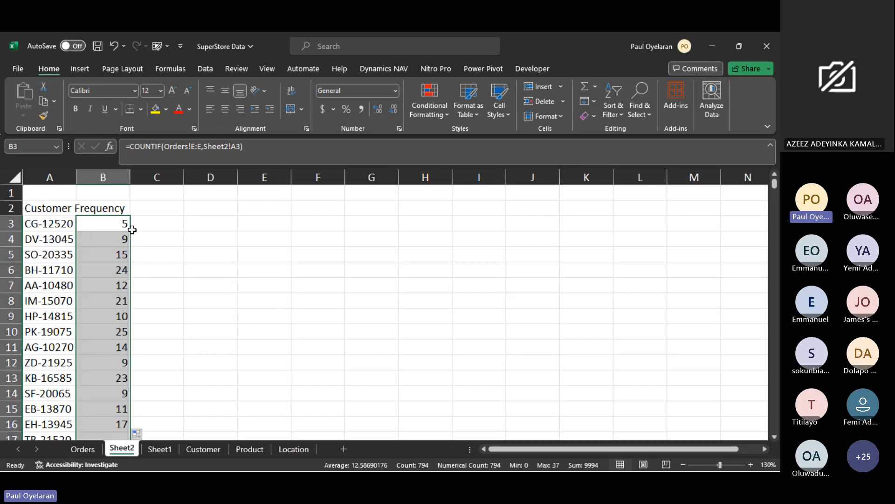
{"action": "key", "text": "ctrl+z"}
{"action": "key", "text": "ctrl+z"}
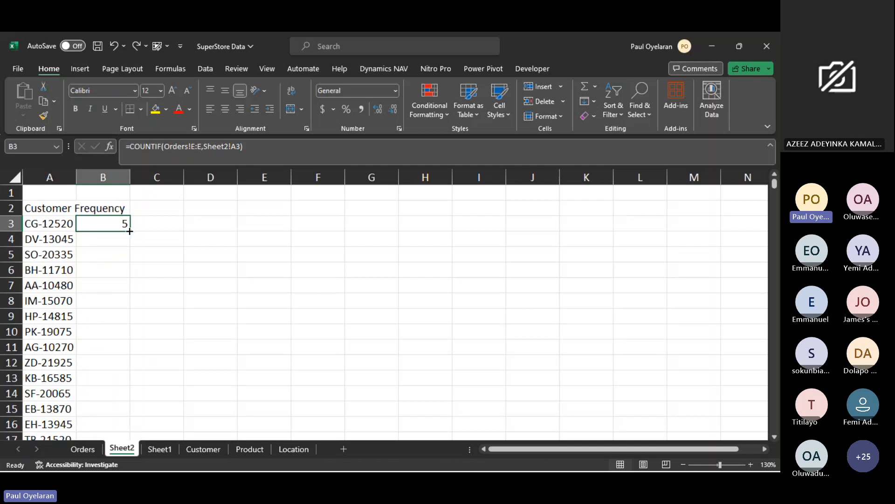
- Fill the COUNTIF formula from cell B3 down the whole customer list on Sheet2 and widen column A to fit its heading
{"action": "double_click", "coordinate": [129, 231]}
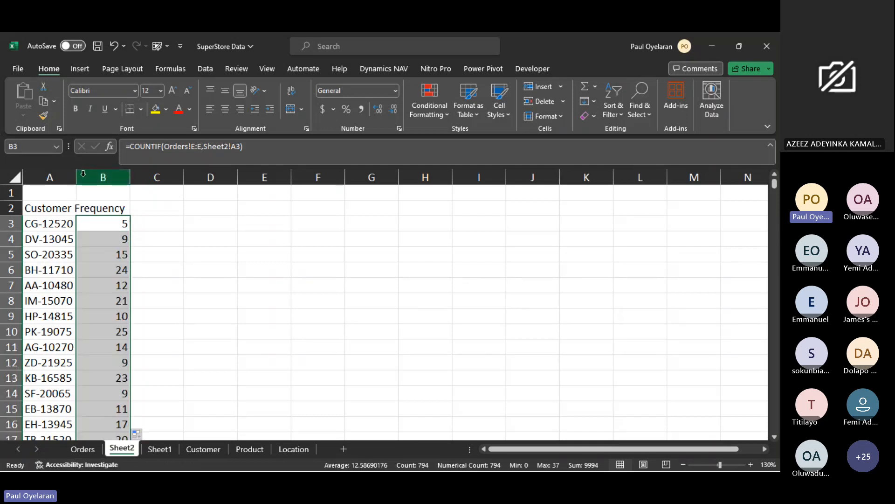
{"action": "left_click_drag", "start_coordinate": [76, 176], "coordinate": [129, 176]}
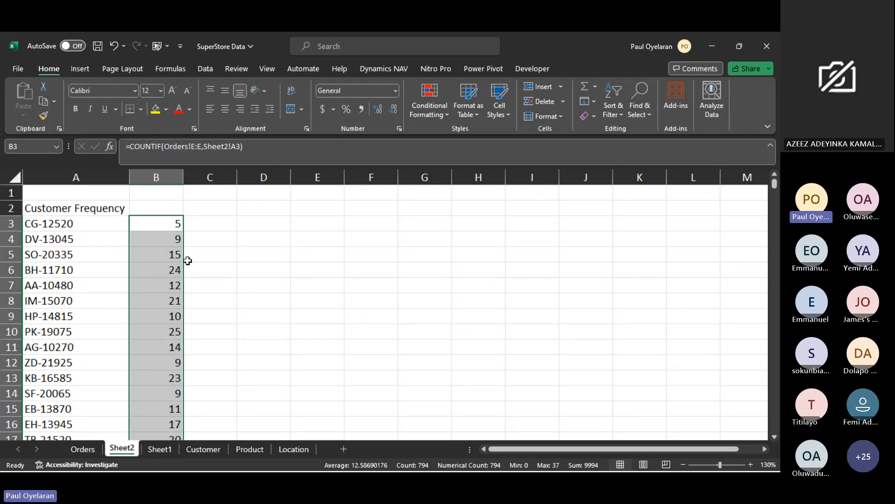
{"action": "left_click", "coordinate": [70, 225]}
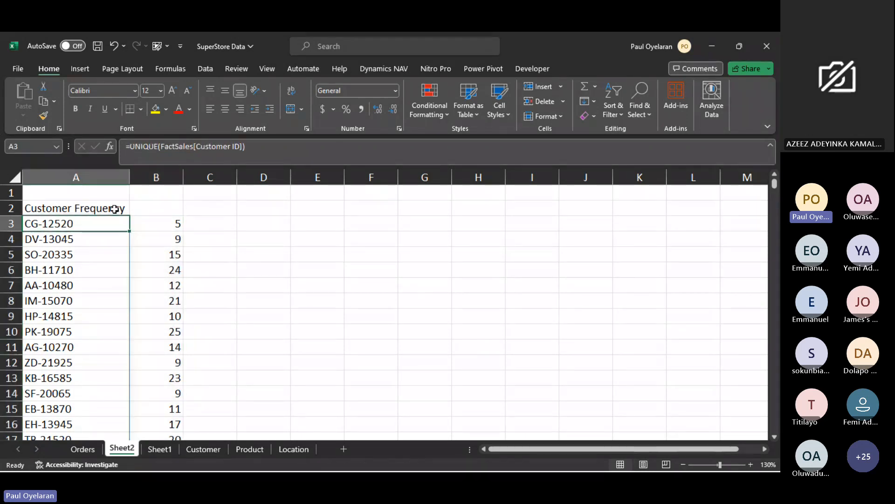
{"action": "left_click", "coordinate": [194, 210]}
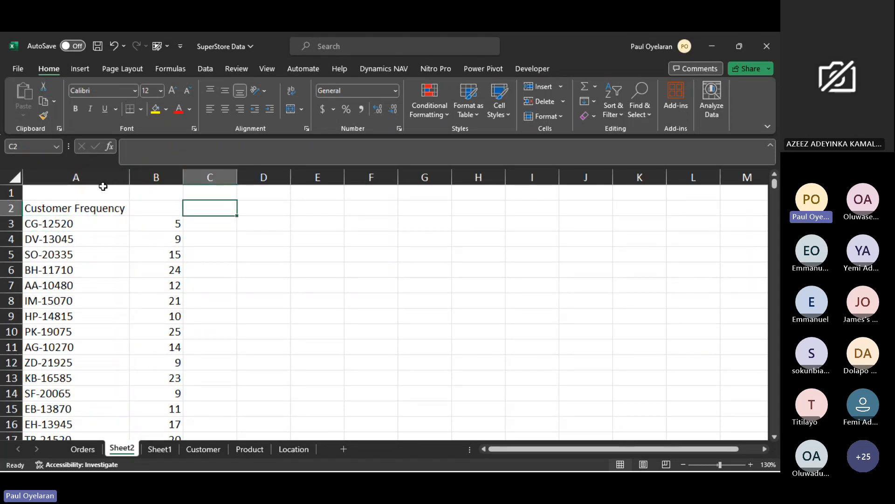
- Remove the word Frequency from the heading in cell A2, leaving Customer, and place it in cell B2
{"action": "left_click", "coordinate": [114, 210]}
{"action": "double_click", "coordinate": [76, 207]}
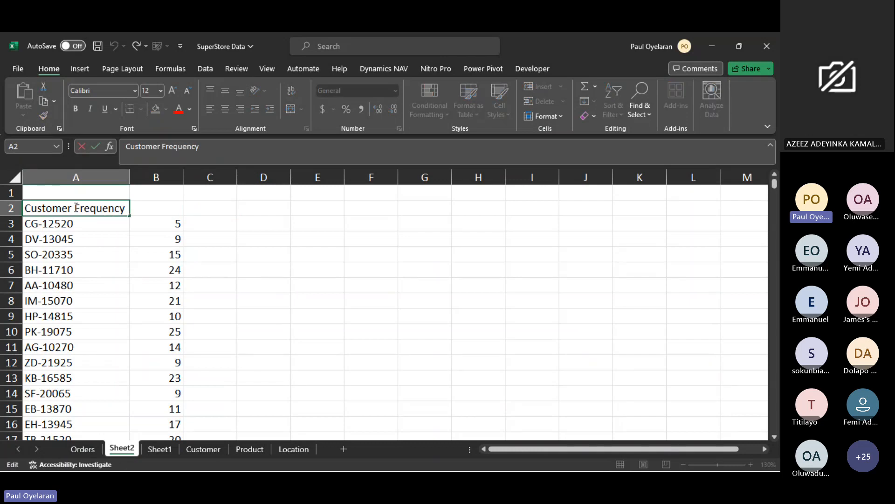
{"action": "left_click_drag", "start_coordinate": [76, 208], "coordinate": [128, 207]}
{"action": "key", "text": "ctrl+c"}
{"action": "key", "text": "BackSpace"}
{"action": "left_click", "coordinate": [158, 206]}
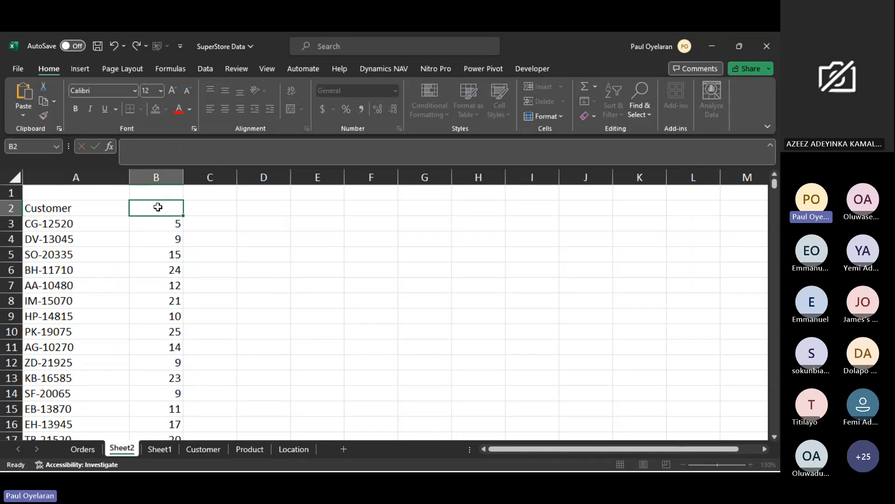
{"action": "key", "text": "ctrl+v"}
{"action": "left_click", "coordinate": [216, 203]}
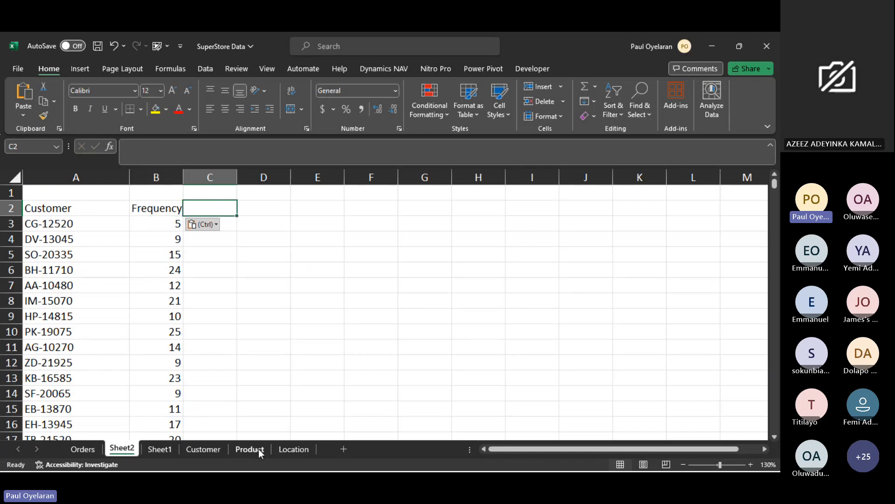
- Look at the Customer sheet and clear the Customer ID filter from the Orders table
{"action": "left_click", "coordinate": [212, 450]}
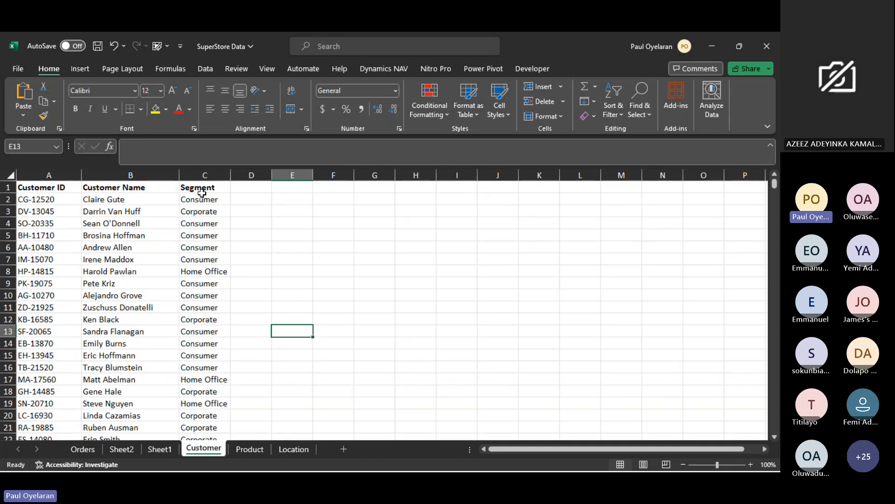
{"action": "left_click", "coordinate": [122, 449]}
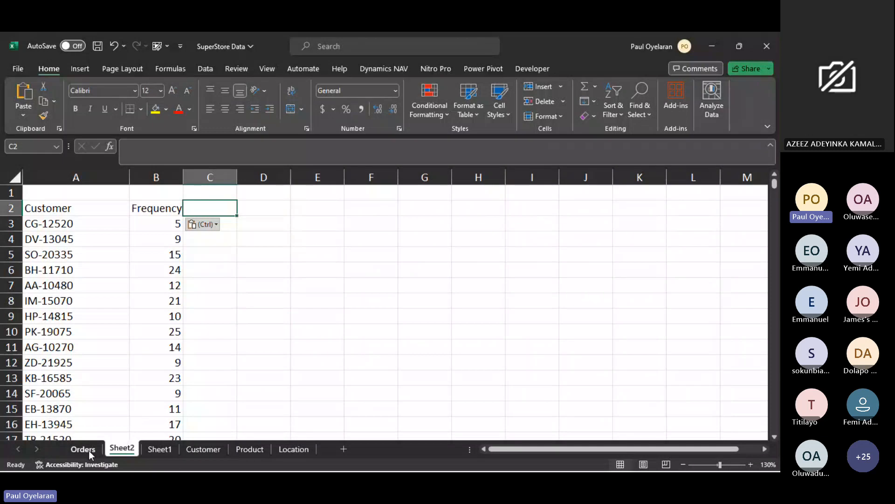
{"action": "left_click", "coordinate": [89, 451]}
{"action": "left_click", "coordinate": [230, 182]}
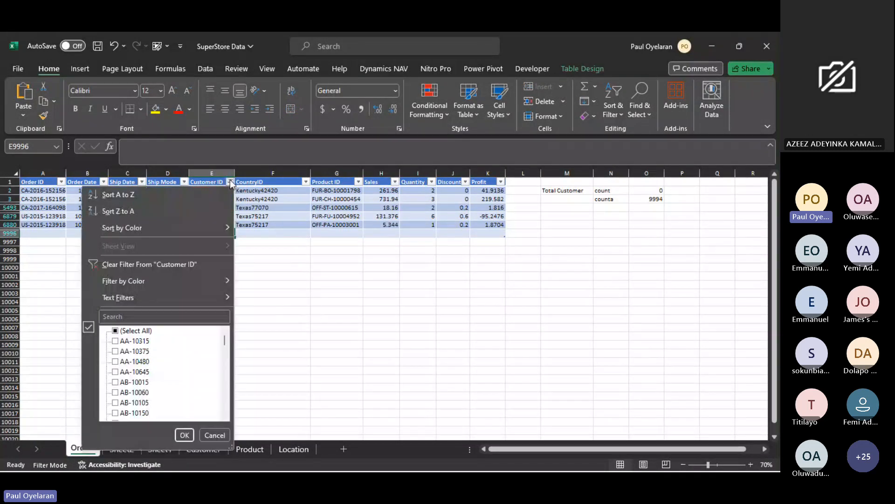
{"action": "left_click", "coordinate": [158, 264]}
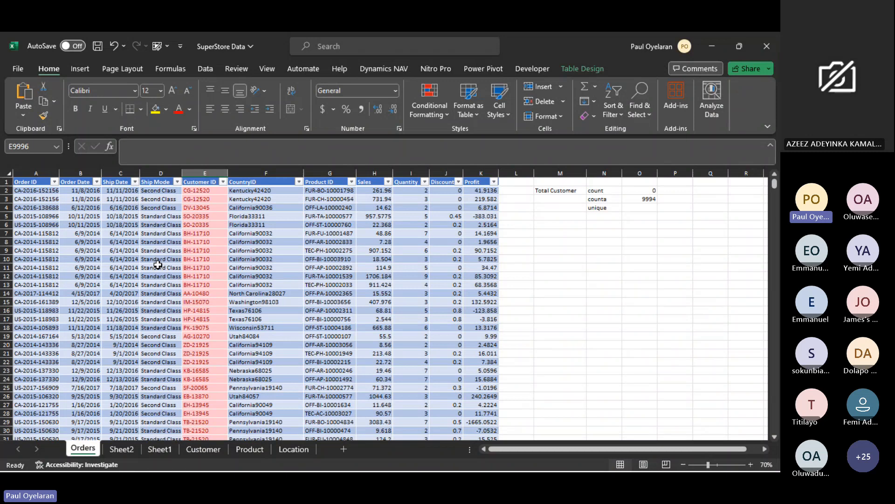
- Examine the repeated Customer IDs in cells E2:E4 of Orders and the first Product ID on the Product sheet
{"action": "left_click", "coordinate": [197, 200]}
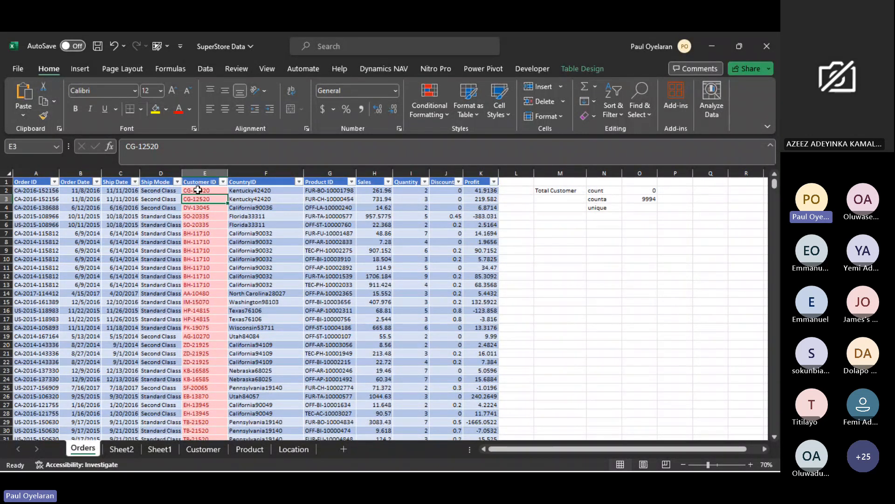
{"action": "left_click", "coordinate": [198, 193]}
{"action": "mouse_move", "coordinate": [197, 195]}
{"action": "left_mouse_down"}
{"action": "mouse_move", "coordinate": [191, 357]}
{"action": "mouse_move", "coordinate": [193, 231]}
{"action": "mouse_move", "coordinate": [204, 210]}
{"action": "left_mouse_up"}
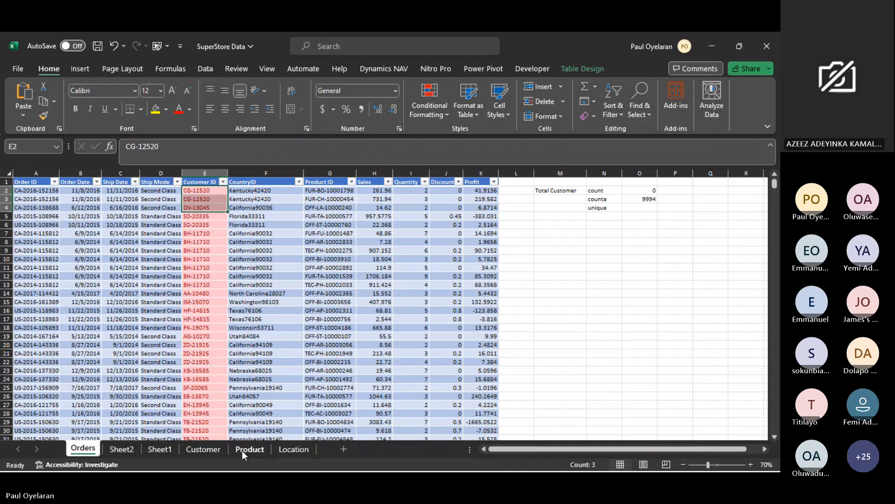
{"action": "left_click", "coordinate": [242, 451]}
{"action": "left_click", "coordinate": [54, 199]}
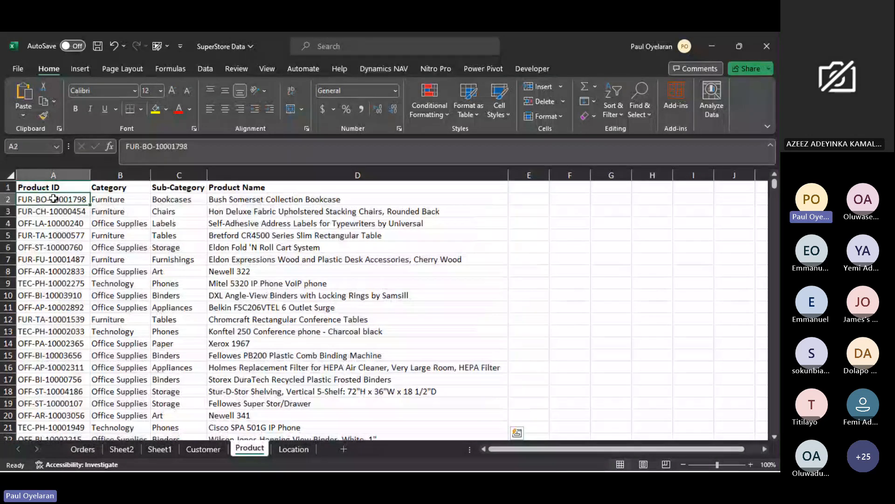
- Highlight duplicate values in the Customer ID column of the Customer sheet with Light Red Fill with Dark Red Text and check down the list
{"action": "left_click", "coordinate": [202, 452]}
{"action": "left_click", "coordinate": [61, 198]}
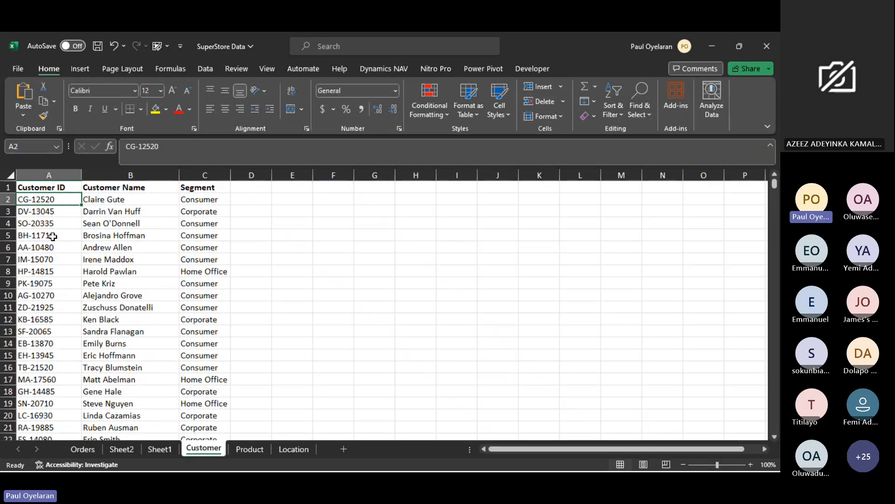
{"action": "left_click", "coordinate": [49, 175]}
{"action": "left_click", "coordinate": [425, 100]}
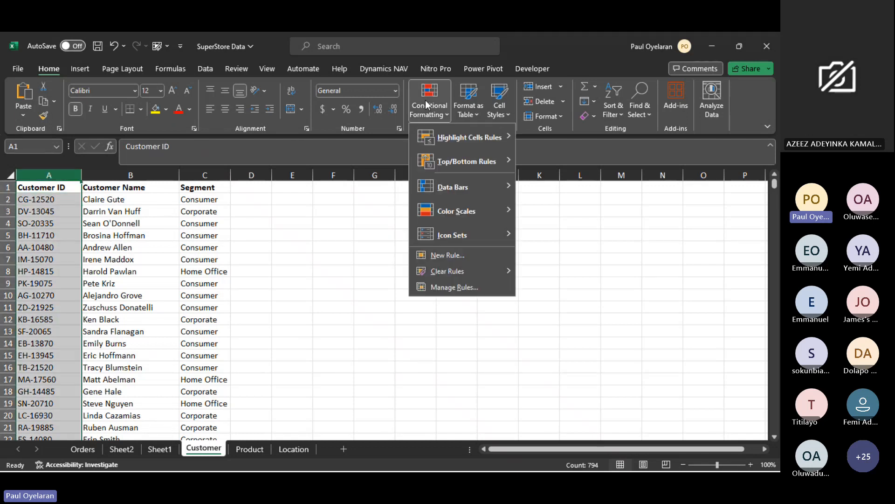
{"action": "mouse_move", "coordinate": [494, 141]}
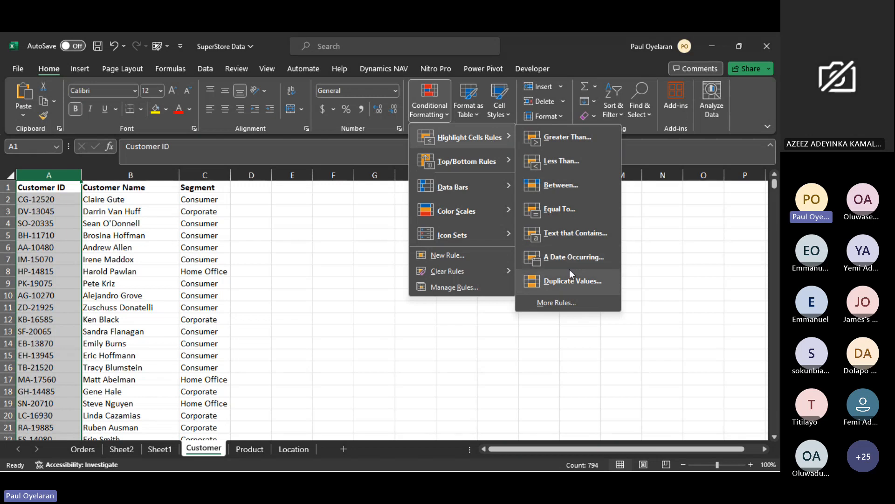
{"action": "left_click", "coordinate": [579, 282]}
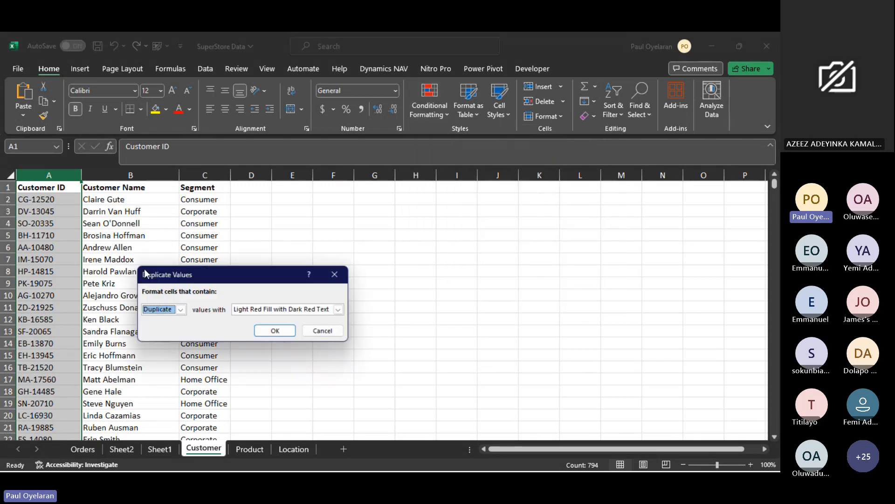
{"action": "left_click", "coordinate": [272, 331]}
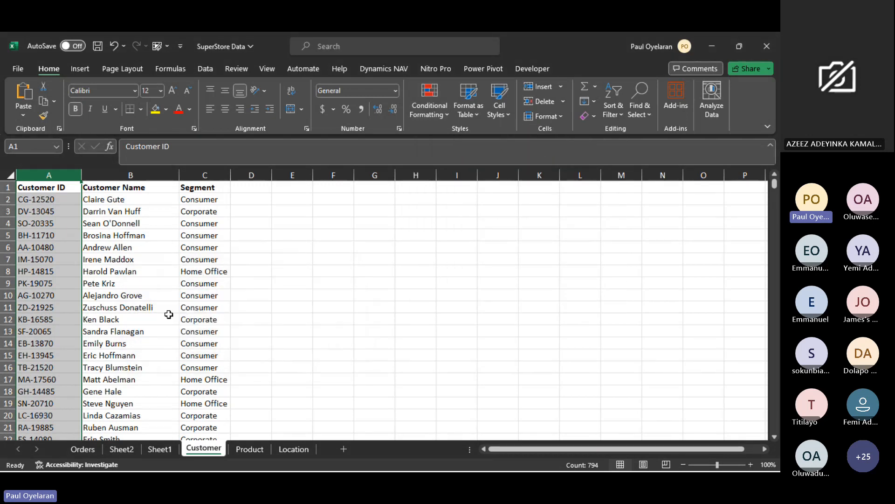
{"action": "scroll", "coordinate": [168, 312], "scroll_direction": "down", "scroll_amount": 9}
{"action": "scroll", "coordinate": [169, 314], "scroll_direction": "down", "scroll_amount": 20}
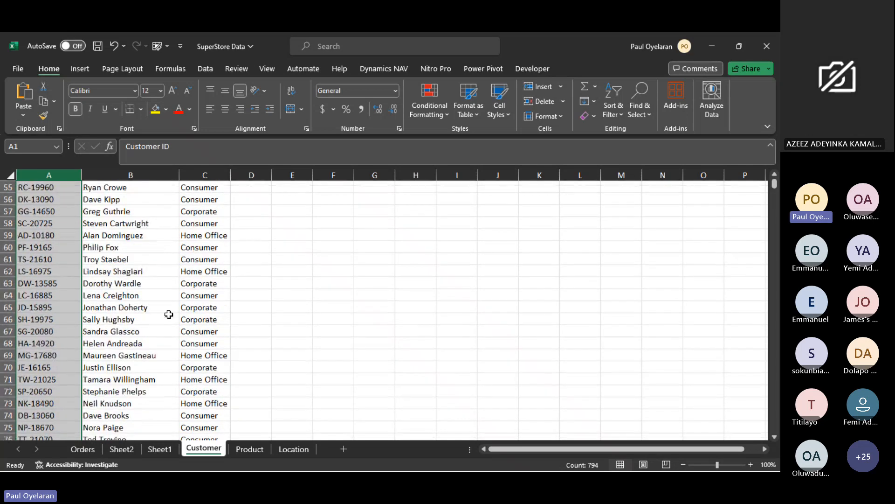
{"action": "scroll", "coordinate": [169, 314], "scroll_direction": "down", "scroll_amount": 20}
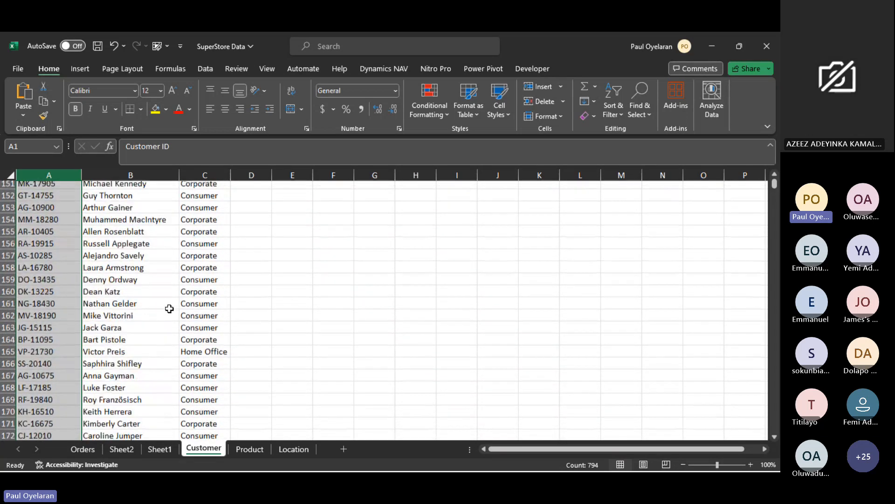
{"action": "scroll", "coordinate": [169, 309], "scroll_direction": "up", "scroll_amount": 20}
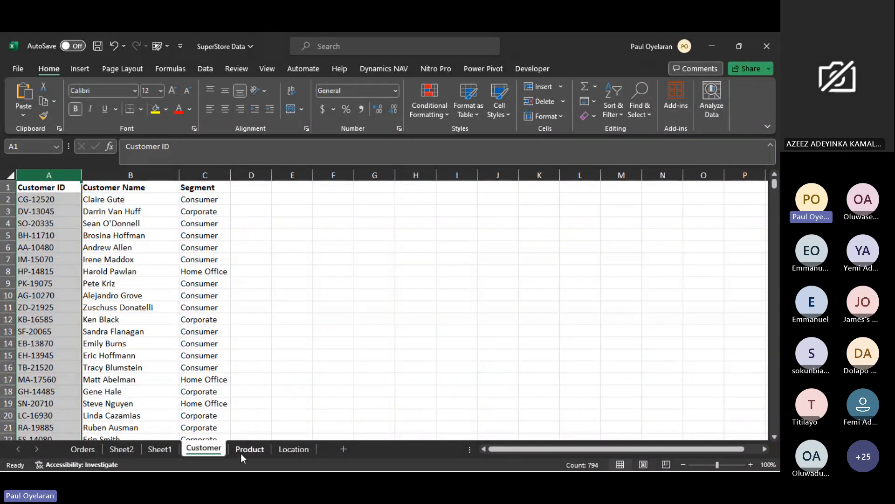
- Add filters to the Customer and Frequency headings in A2:B2 on Sheet2 and look at the filter options of both columns
{"action": "left_click", "coordinate": [138, 453]}
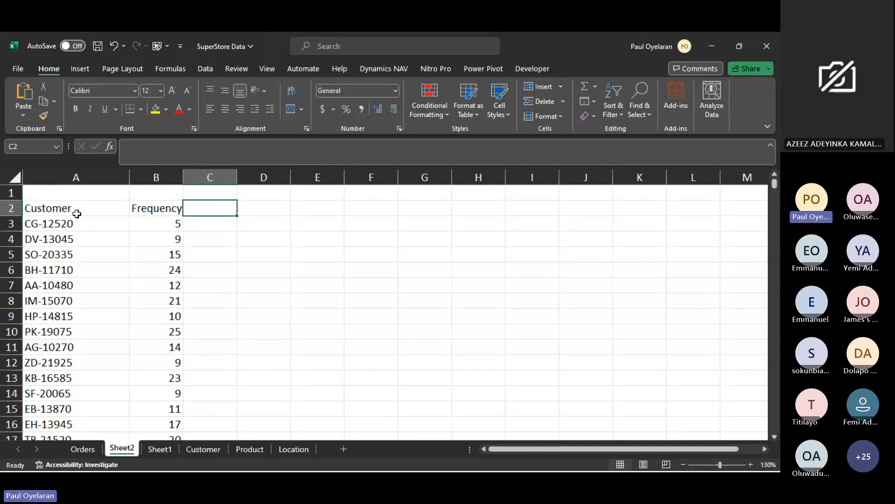
{"action": "left_click_drag", "start_coordinate": [70, 208], "coordinate": [172, 205]}
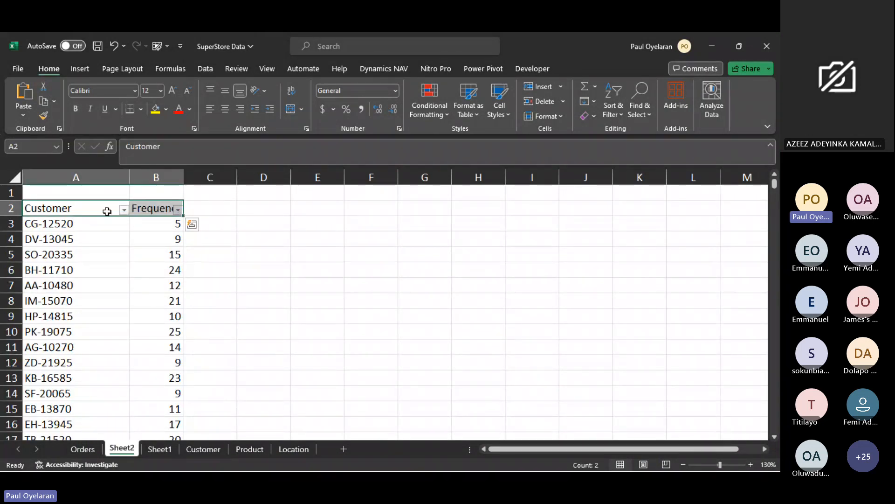
{"action": "left_click", "coordinate": [124, 210]}
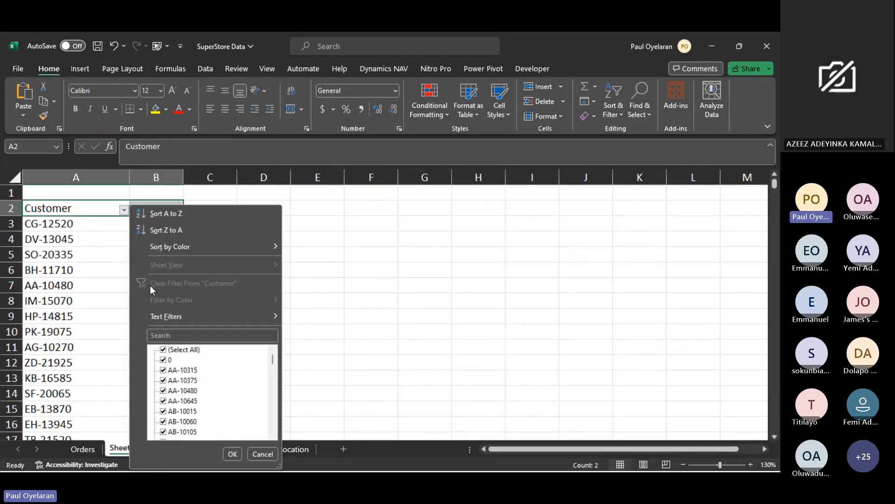
{"action": "key", "text": "Escape"}
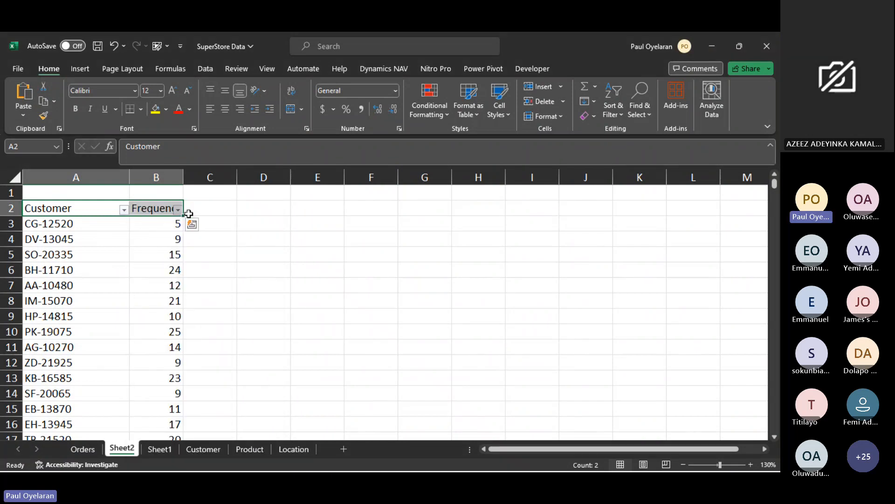
{"action": "left_click", "coordinate": [178, 210]}
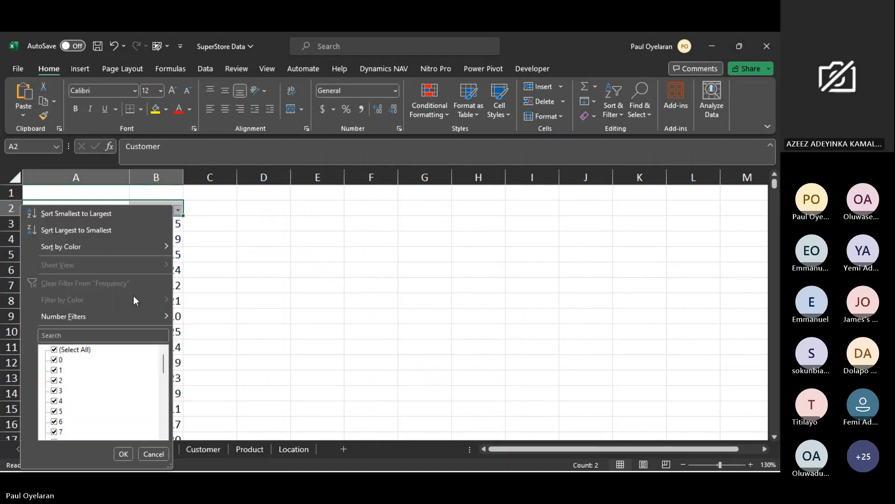
{"action": "mouse_move", "coordinate": [120, 317]}
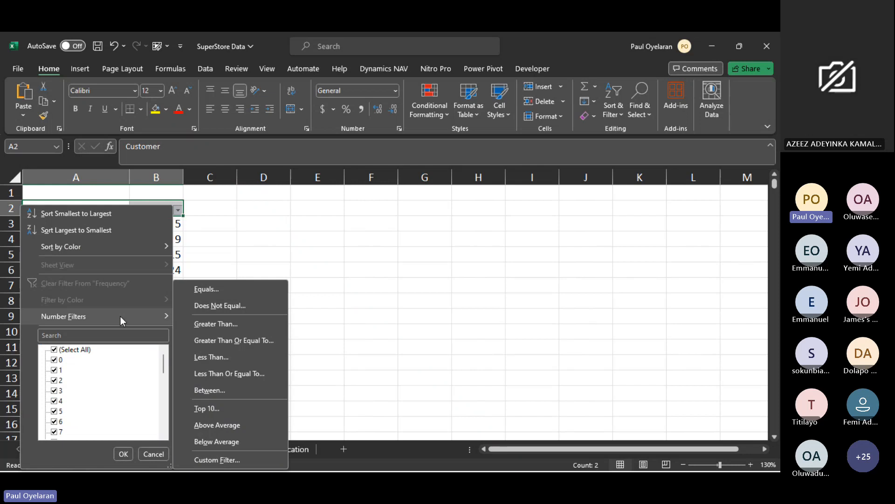
{"action": "key", "text": "Escape"}
{"action": "left_click", "coordinate": [615, 115]}
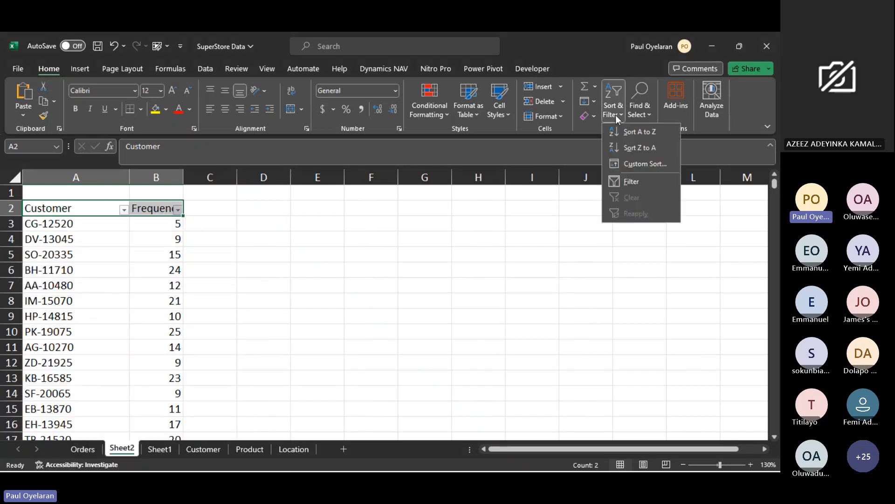
{"action": "left_click", "coordinate": [637, 161]}
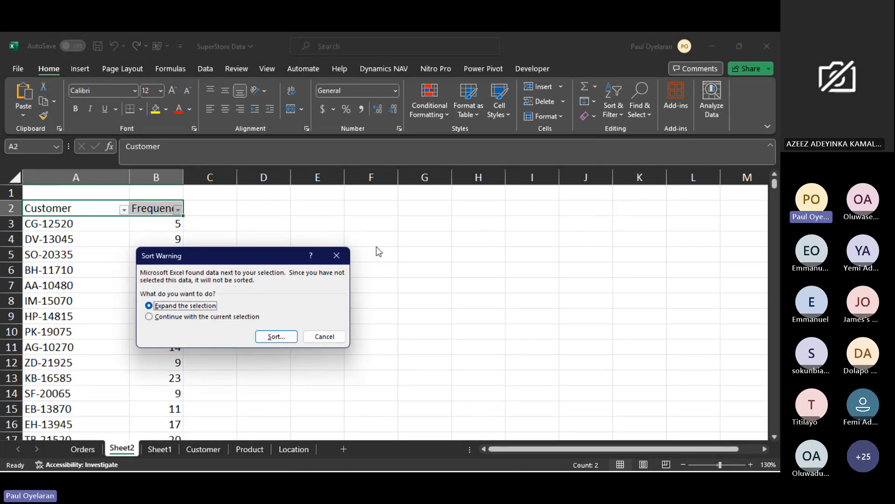
{"action": "key", "text": "Escape"}
- Try to custom sort the Customer and Frequency list in A2:B796 by Frequency cell values, Largest to Smallest
{"action": "left_click", "coordinate": [81, 208]}
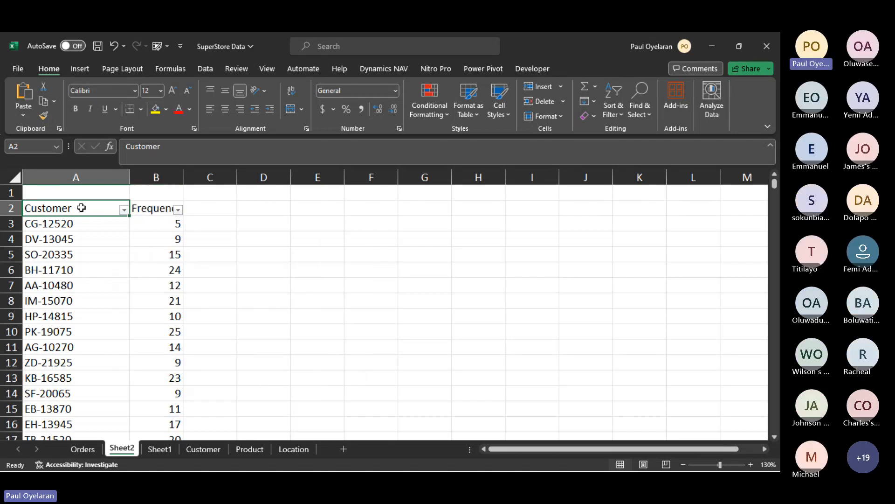
{"action": "key", "text": "ctrl+shift+End"}
{"action": "left_click", "coordinate": [615, 114]}
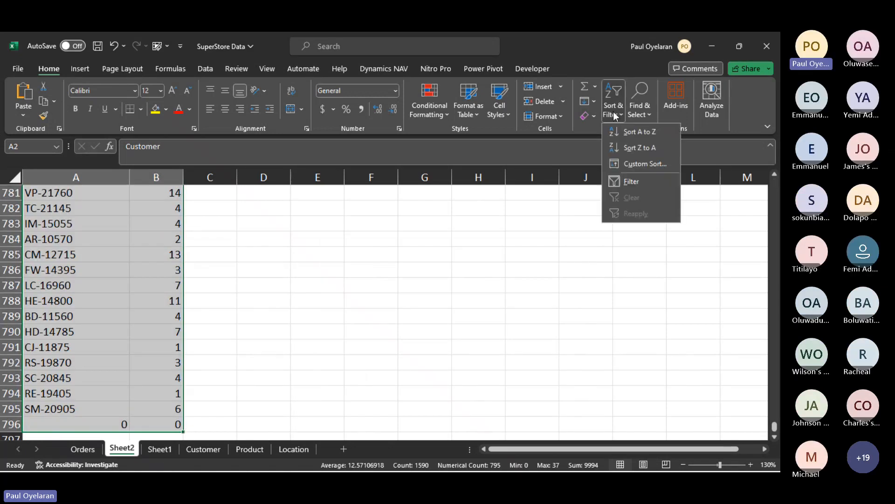
{"action": "left_click", "coordinate": [634, 164]}
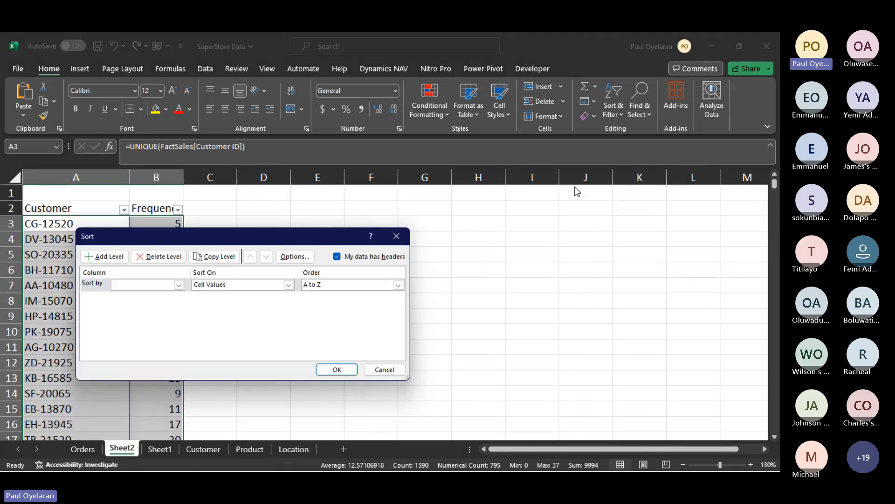
{"action": "left_click", "coordinate": [177, 284]}
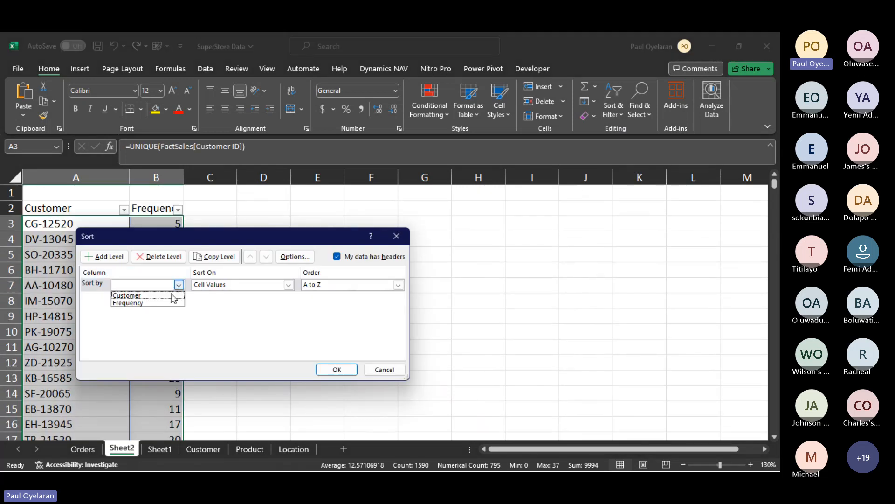
{"action": "left_click", "coordinate": [163, 303]}
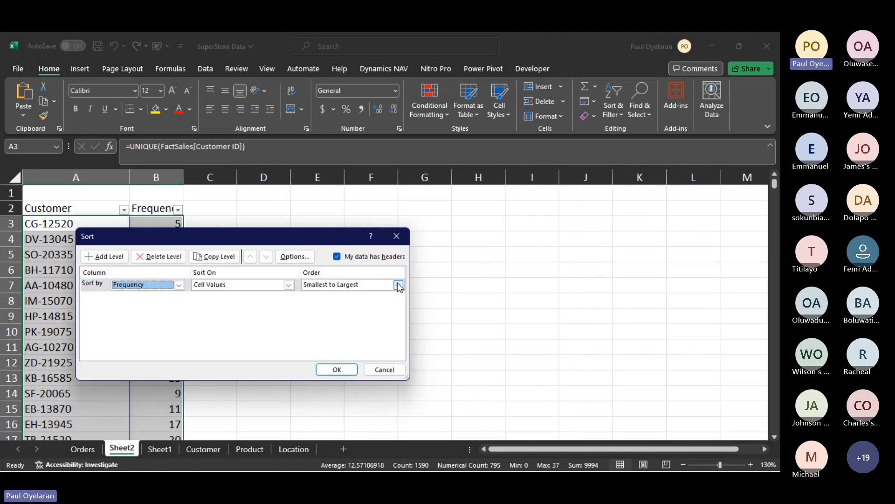
{"action": "left_click", "coordinate": [398, 285]}
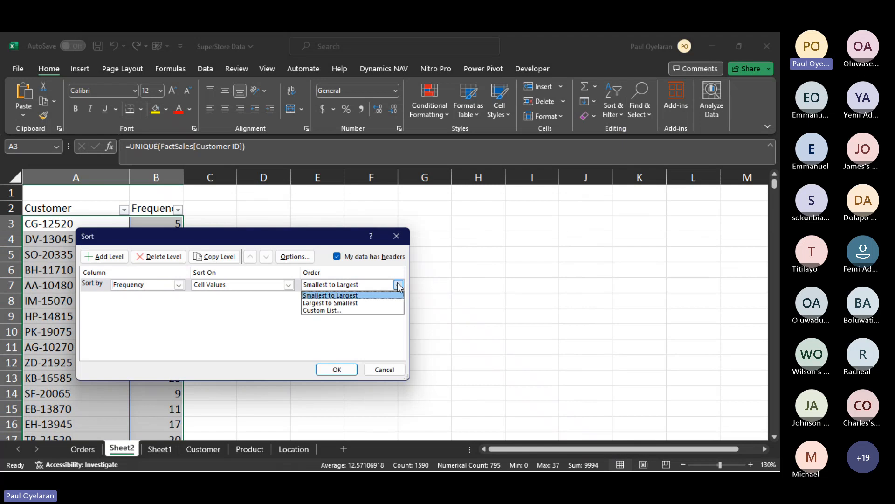
{"action": "left_click", "coordinate": [360, 303]}
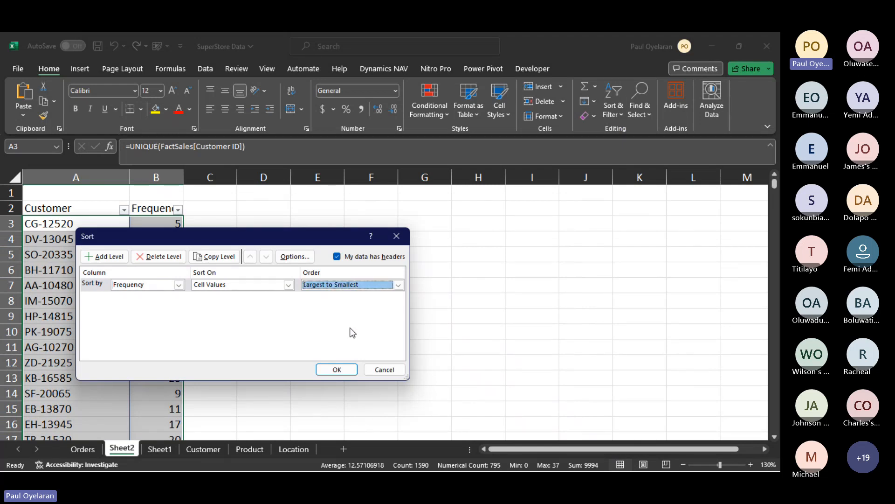
{"action": "left_click", "coordinate": [336, 370]}
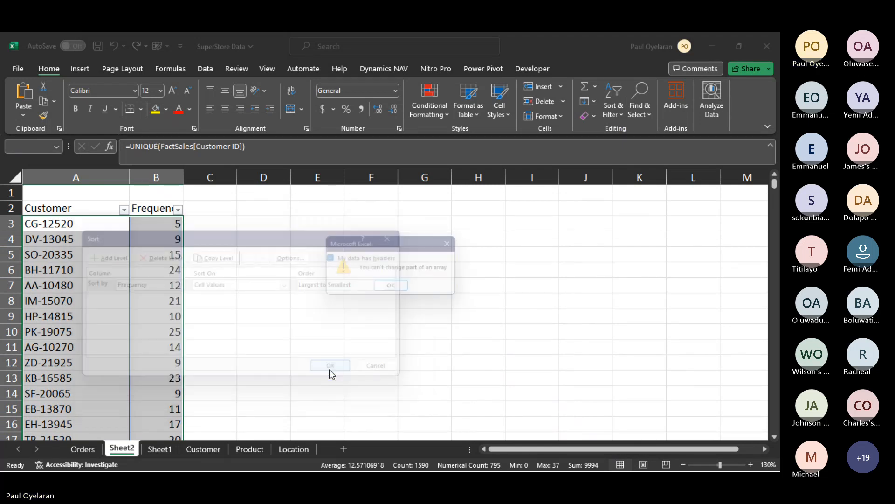
{"action": "left_click", "coordinate": [394, 289]}
- Replace the UNIQUE formula results in column A, from cell A3 down, with their plain values in place
{"action": "left_click", "coordinate": [76, 219]}
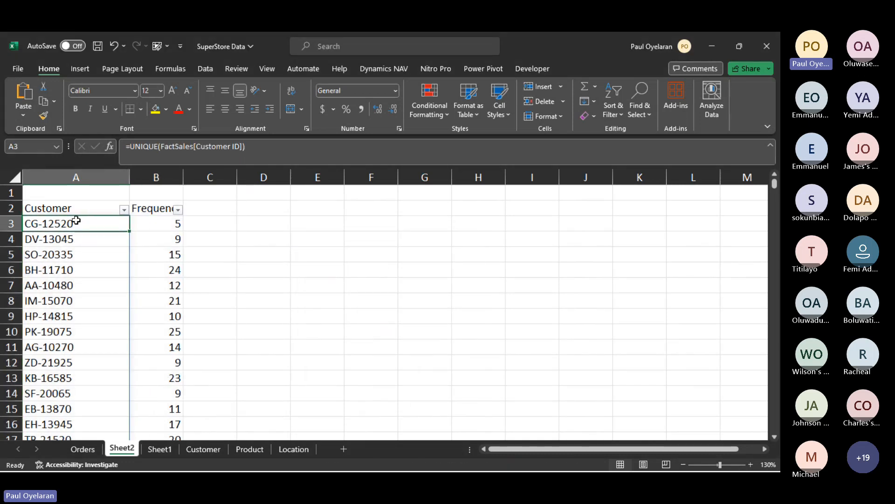
{"action": "key", "text": "ctrl+shift+Down"}
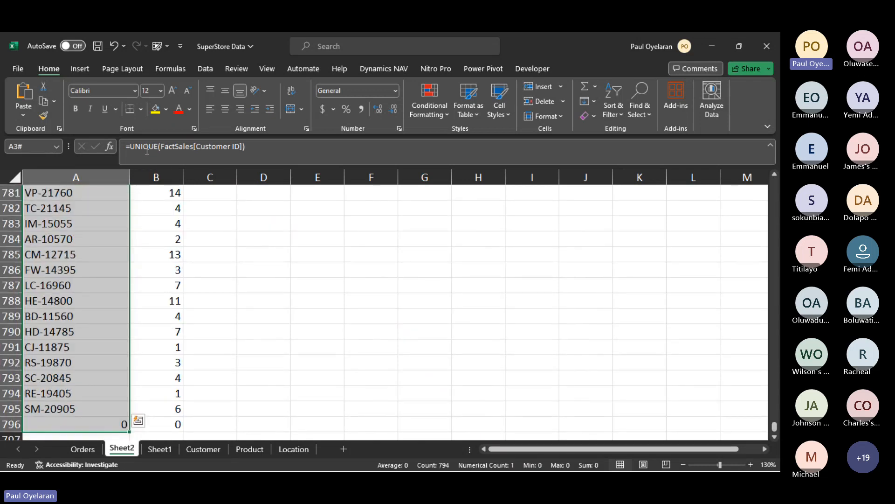
{"action": "key", "text": "ctrl+c"}
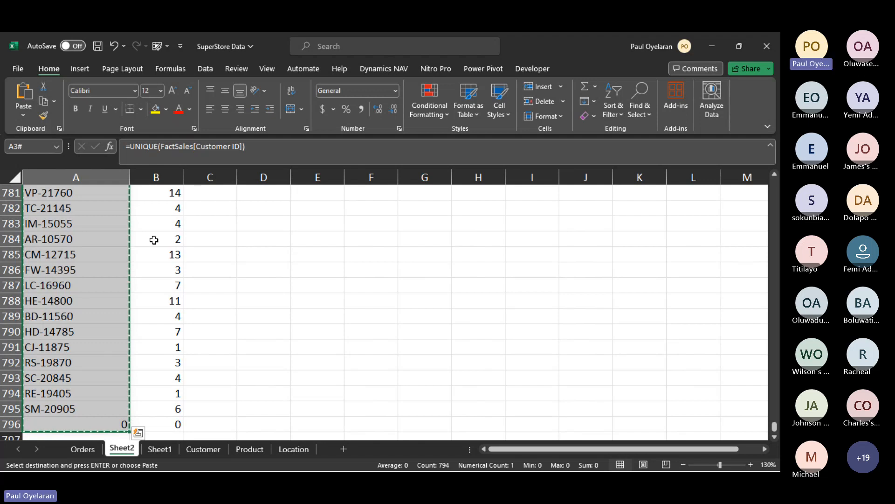
{"action": "key", "text": "ctrl+Home"}
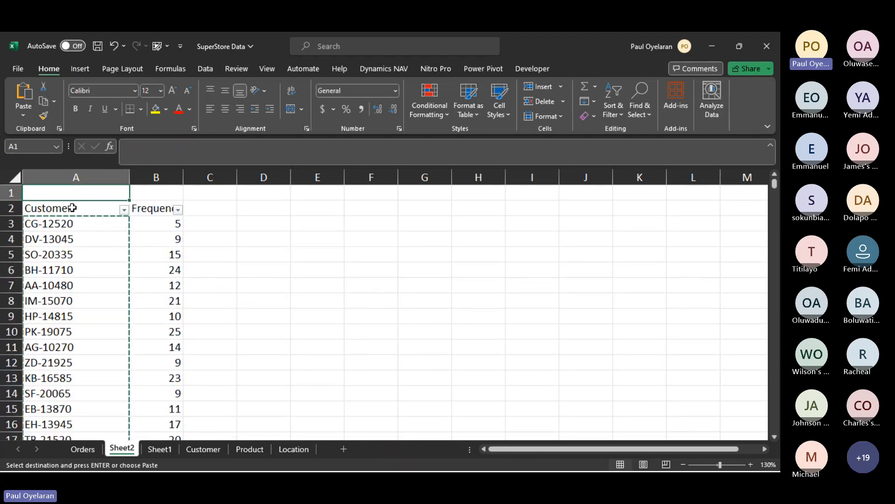
{"action": "left_click", "coordinate": [62, 223]}
{"action": "right_click", "coordinate": [62, 223]}
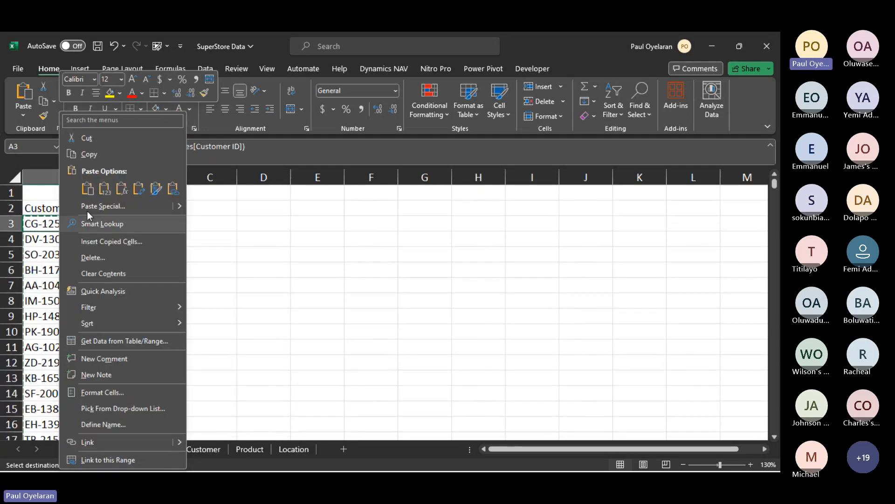
{"action": "left_click", "coordinate": [110, 190]}
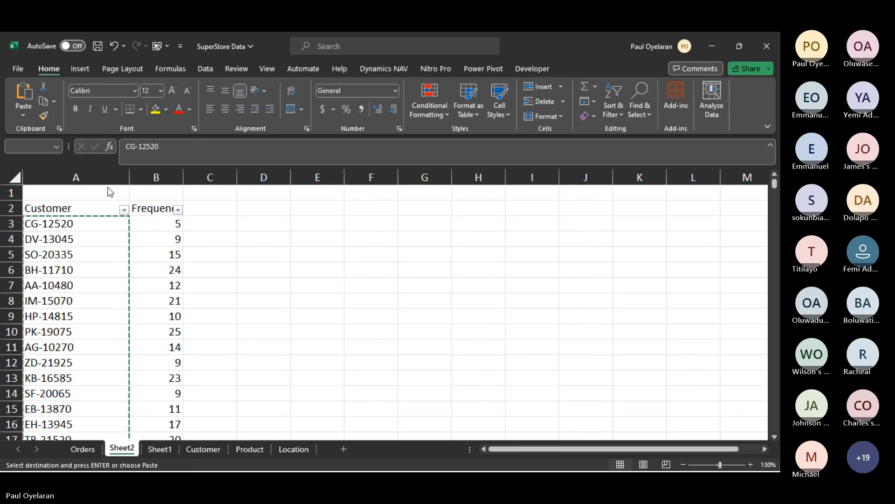
- Try to custom sort the whole Customer and Frequency list on Sheet2 by Frequency cell values, Largest to Smallest
{"action": "left_click", "coordinate": [91, 224]}
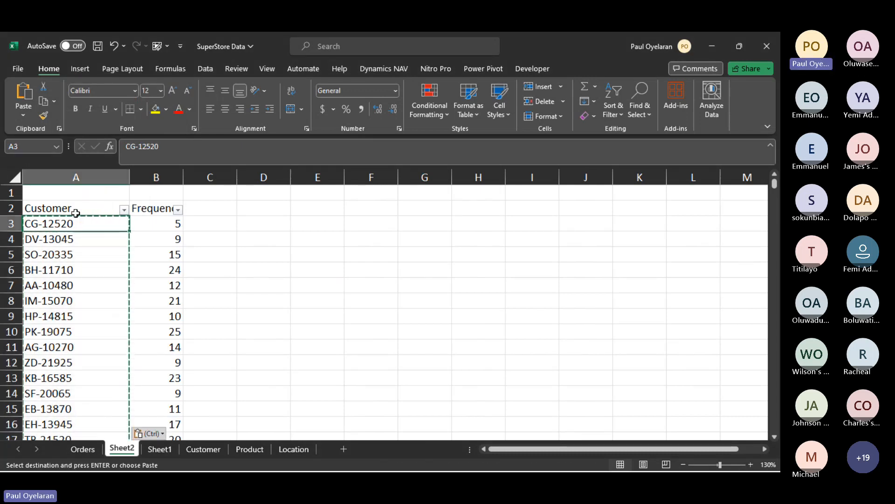
{"action": "key", "text": "ctrl+a"}
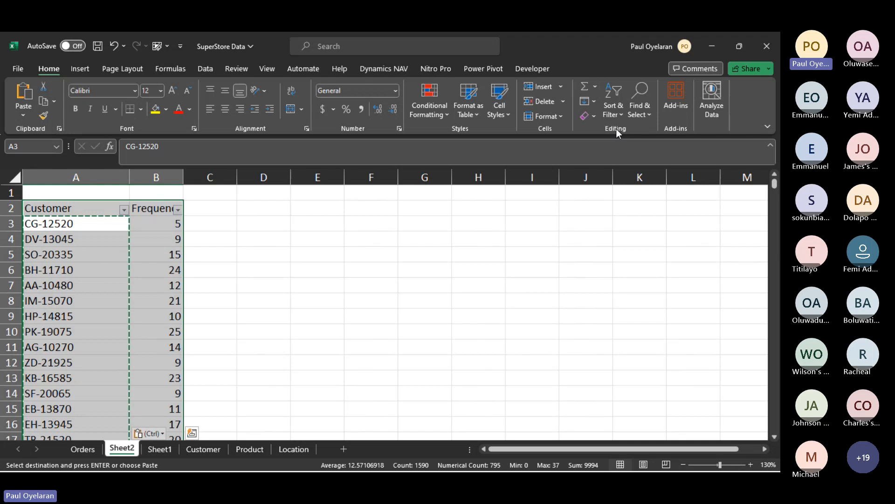
{"action": "left_click", "coordinate": [614, 112]}
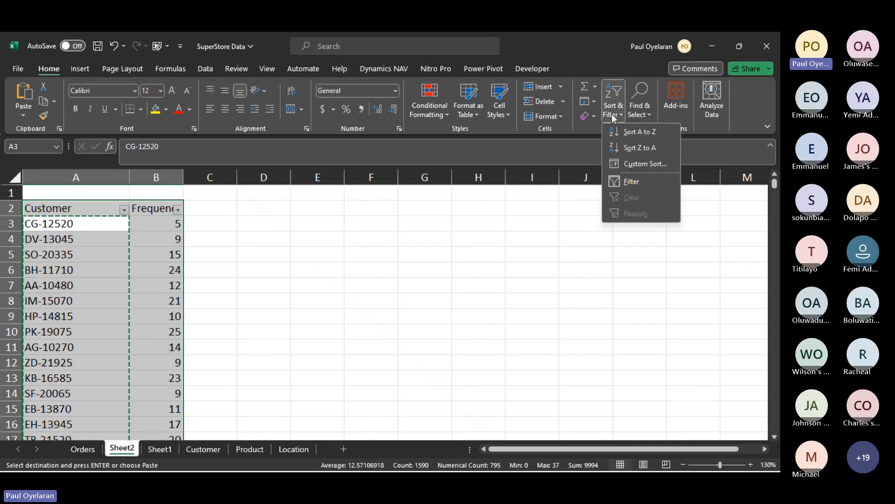
{"action": "left_click", "coordinate": [641, 164]}
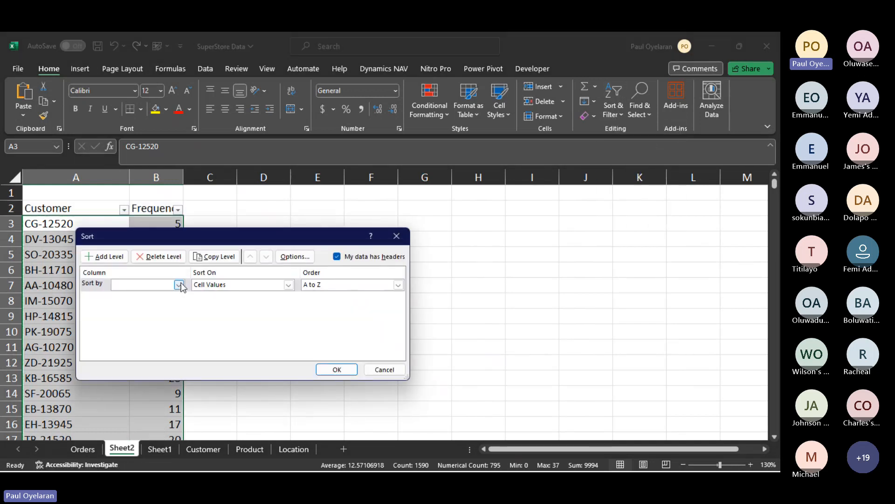
{"action": "left_click", "coordinate": [180, 284]}
{"action": "left_click", "coordinate": [159, 304]}
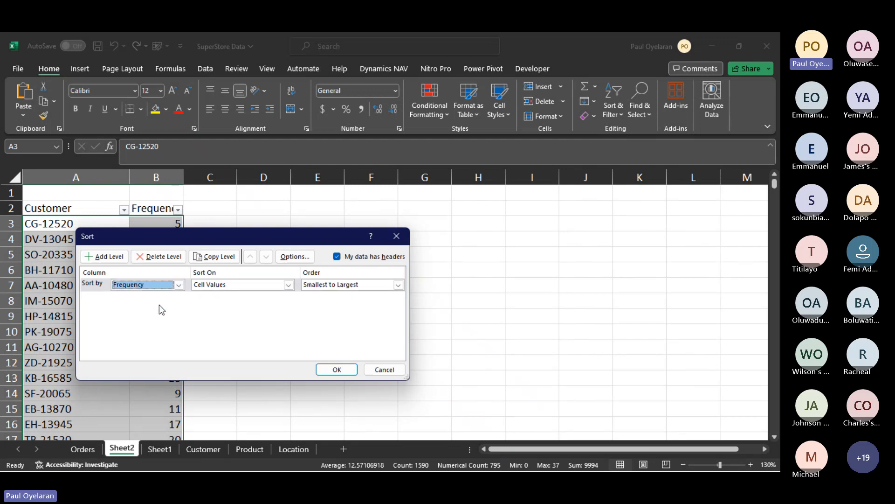
{"action": "left_click", "coordinate": [398, 285]}
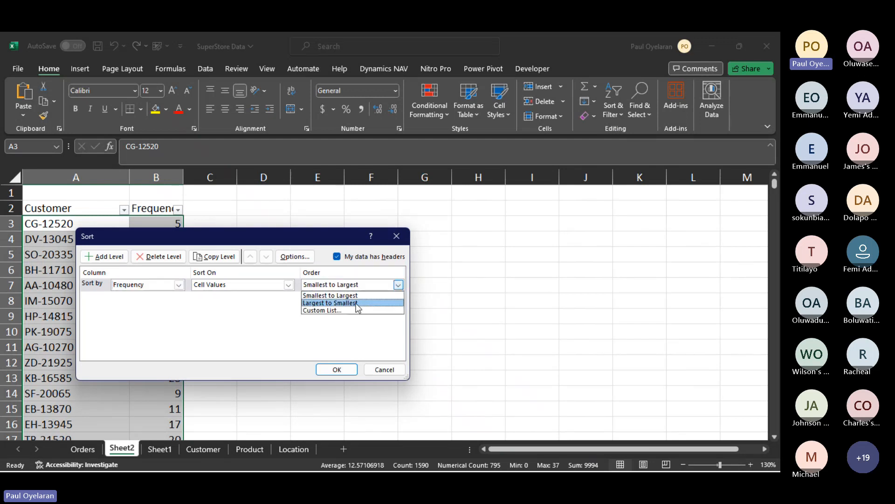
{"action": "left_click", "coordinate": [358, 303]}
{"action": "left_click", "coordinate": [338, 368]}
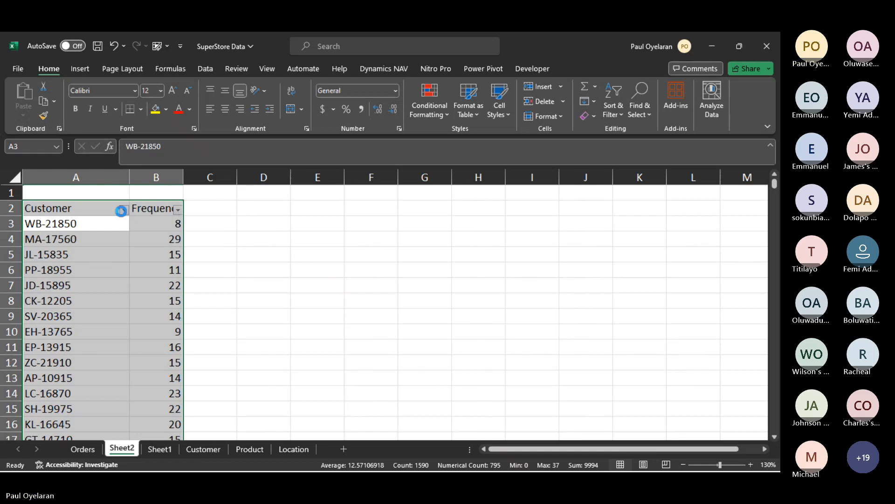
{"action": "left_click", "coordinate": [124, 210]}
{"action": "left_click", "coordinate": [124, 212]}
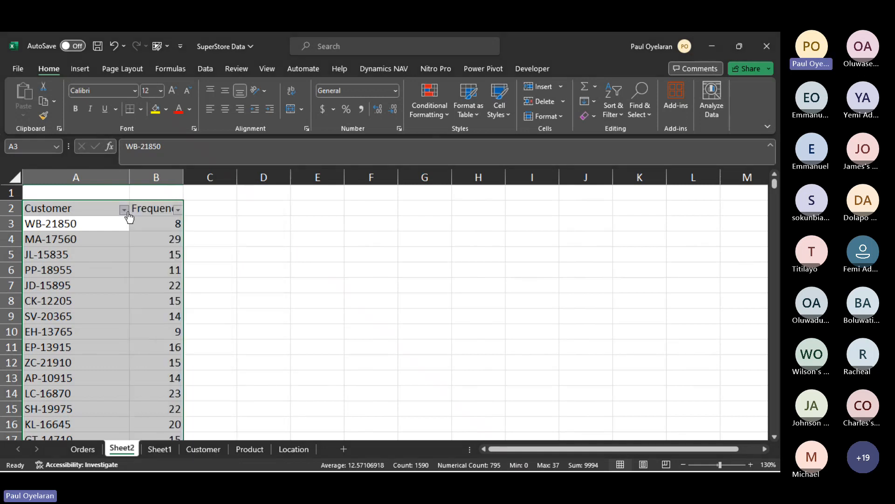
- Rerun the custom sort on Frequency, Cell Values, Largest to Smallest, twice, looking through the Sort On choices the first time
{"action": "left_click", "coordinate": [621, 108]}
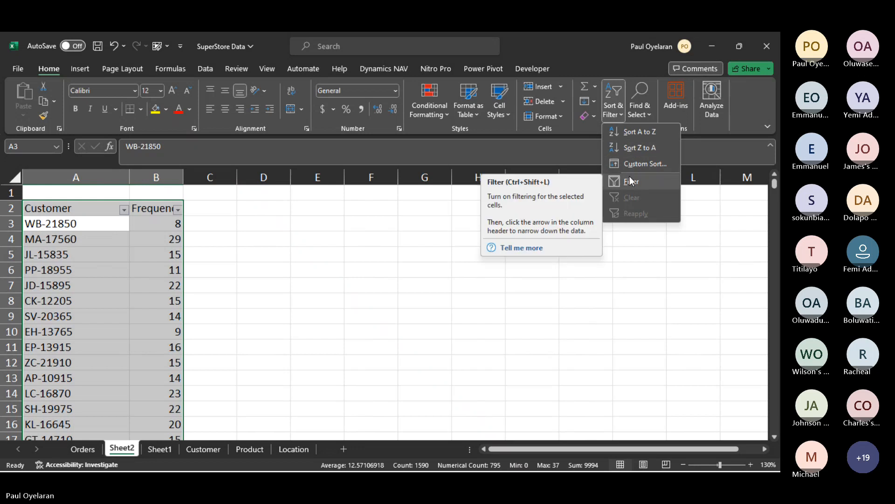
{"action": "left_click", "coordinate": [636, 163]}
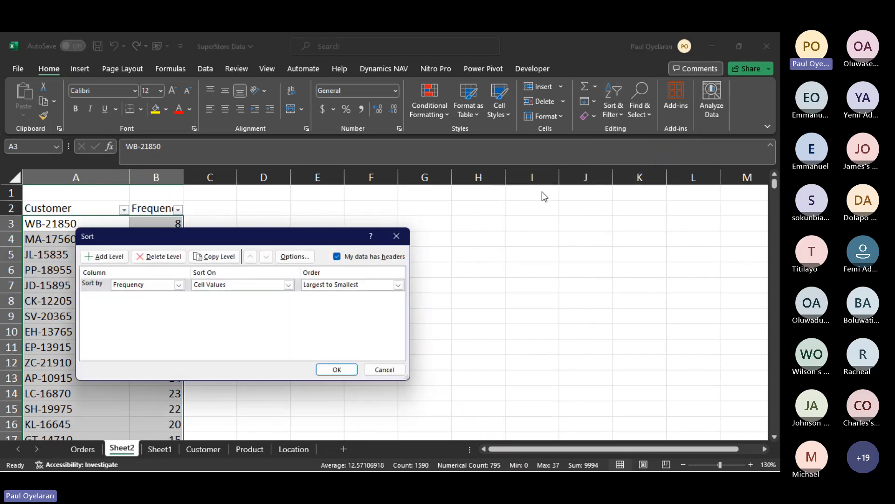
{"action": "left_click", "coordinate": [288, 285]}
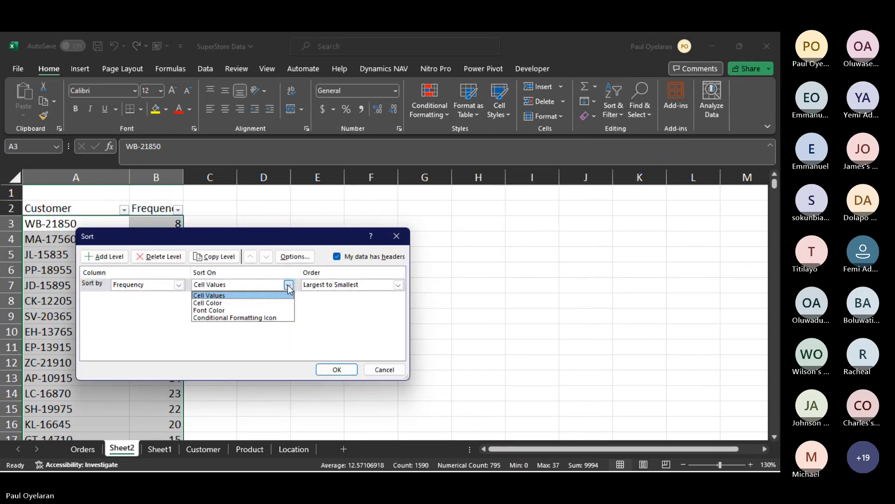
{"action": "left_click", "coordinate": [288, 285]}
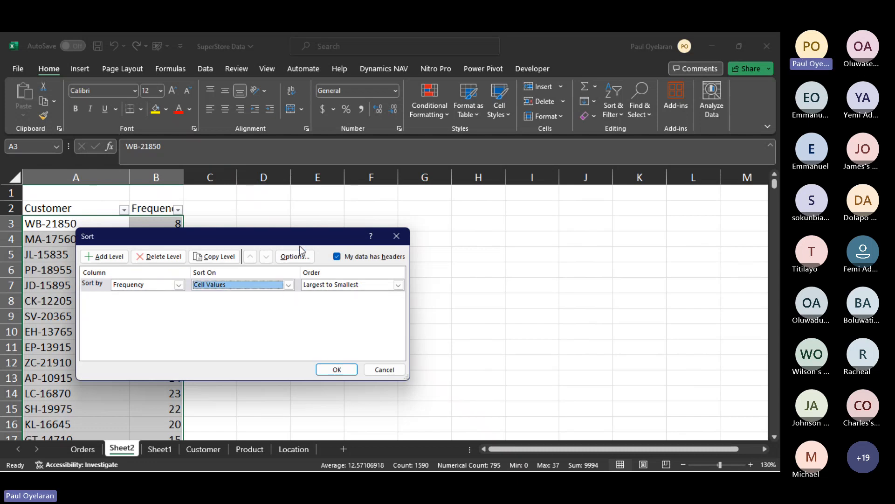
{"action": "left_click_drag", "start_coordinate": [307, 240], "coordinate": [544, 203]}
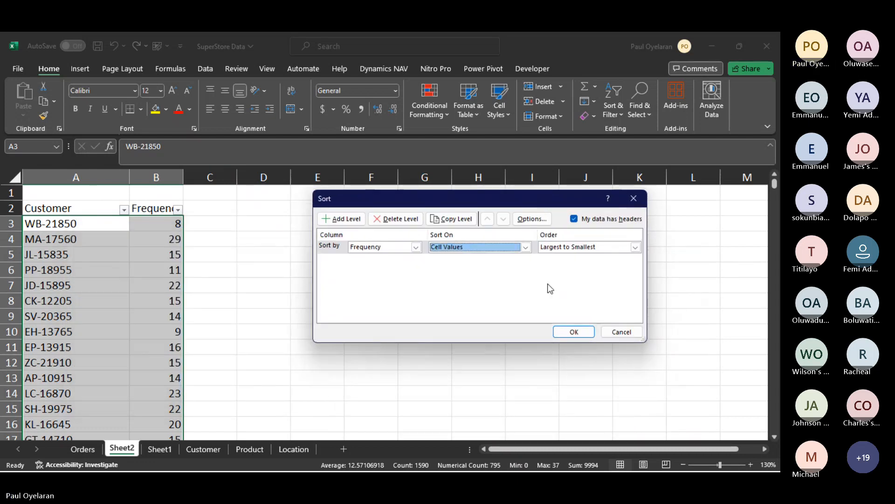
{"action": "left_click", "coordinate": [575, 332]}
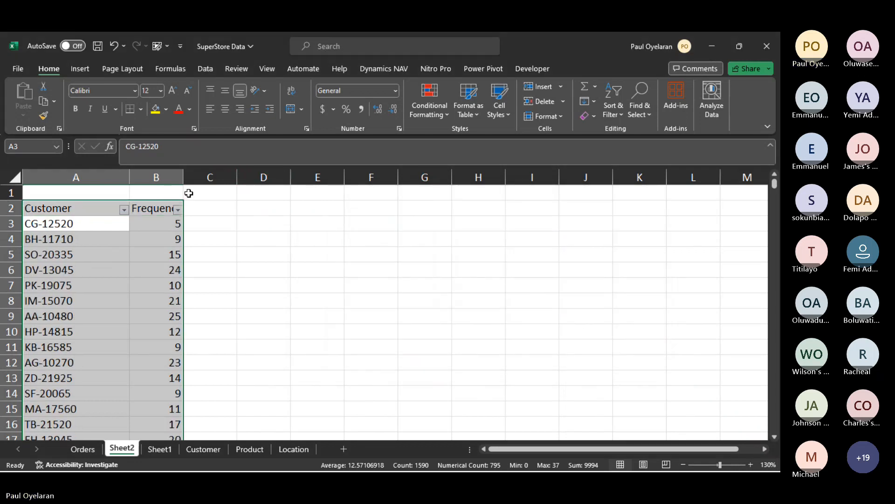
{"action": "left_click", "coordinate": [616, 120]}
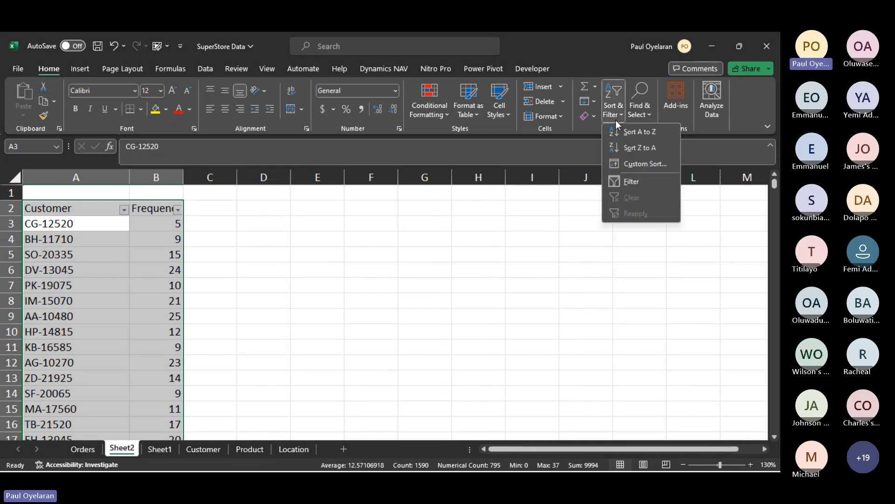
{"action": "left_click", "coordinate": [628, 164]}
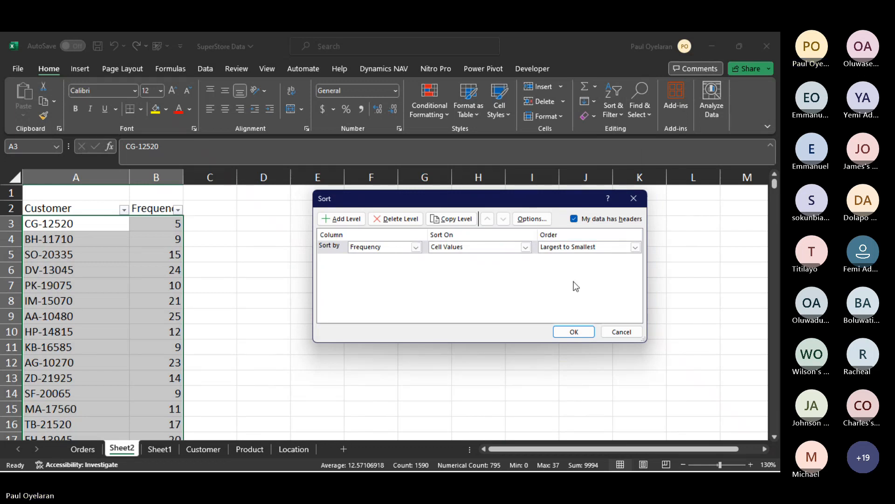
{"action": "left_click", "coordinate": [579, 330]}
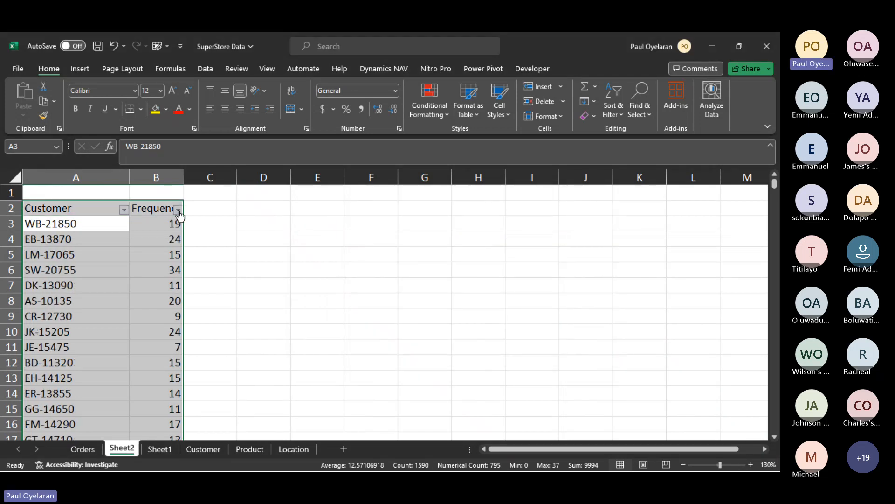
- Try sorting Largest to Smallest through the Frequency heading's filter, twice from the list and once with all of column B selected
{"action": "left_click", "coordinate": [178, 211]}
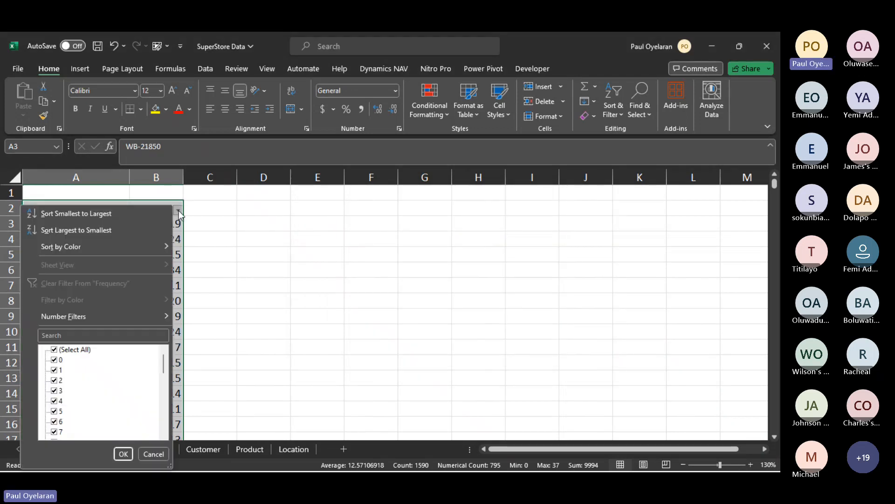
{"action": "left_click", "coordinate": [115, 228]}
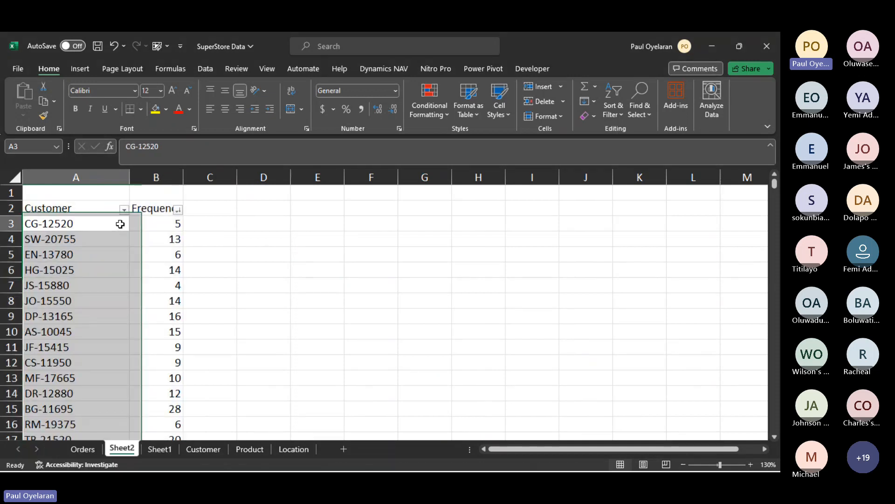
{"action": "left_click", "coordinate": [177, 210]}
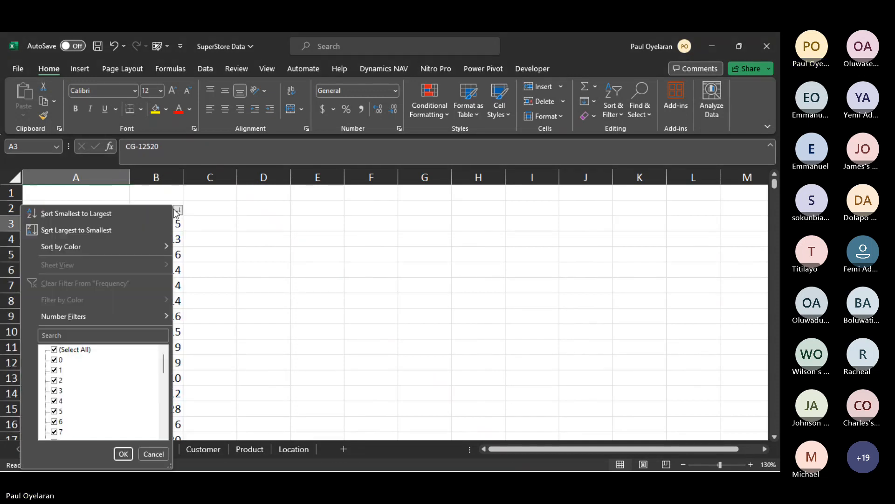
{"action": "left_click", "coordinate": [144, 234]}
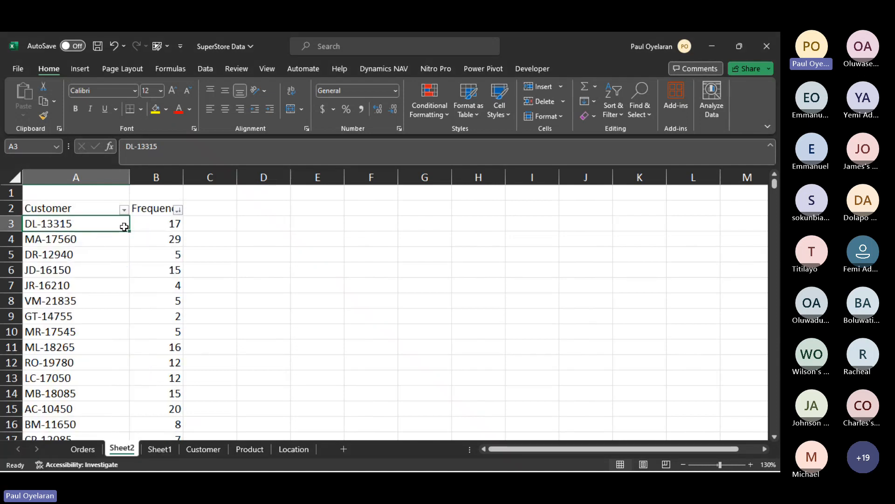
{"action": "left_click", "coordinate": [156, 177]}
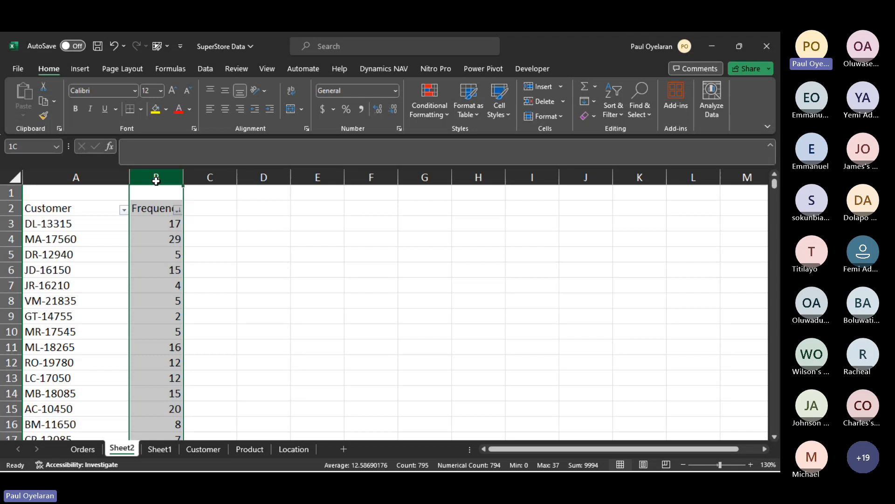
{"action": "left_click", "coordinate": [178, 210]}
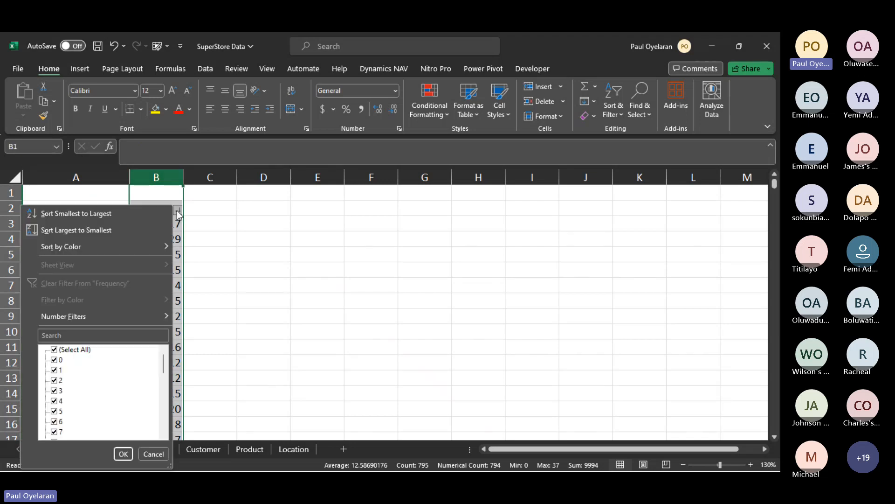
{"action": "left_click", "coordinate": [122, 230]}
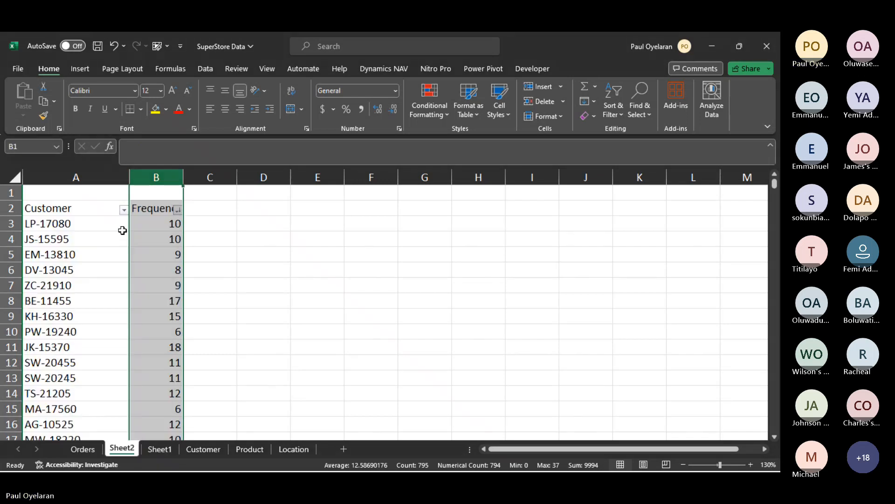
- Examine the COUNTIF formula in B3 and the first customer and frequency rows in A3:B9
{"action": "left_click", "coordinate": [149, 240]}
{"action": "left_click", "coordinate": [158, 223]}
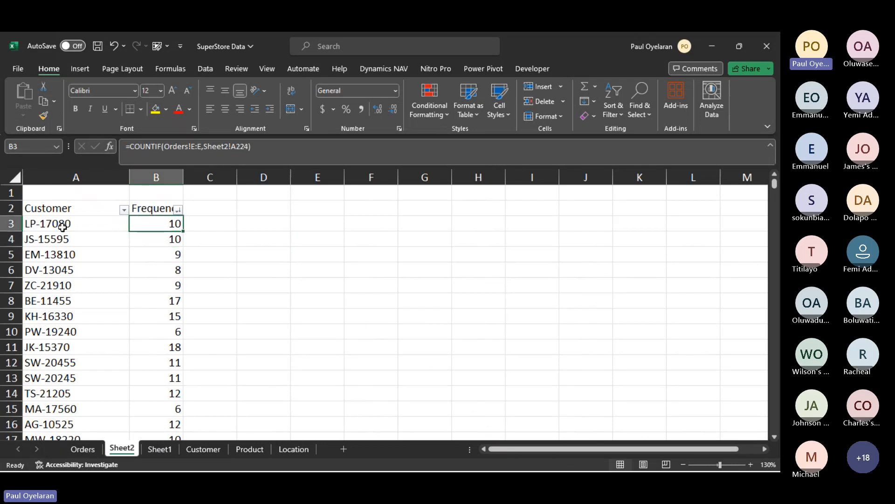
{"action": "left_click_drag", "start_coordinate": [58, 223], "coordinate": [175, 316]}
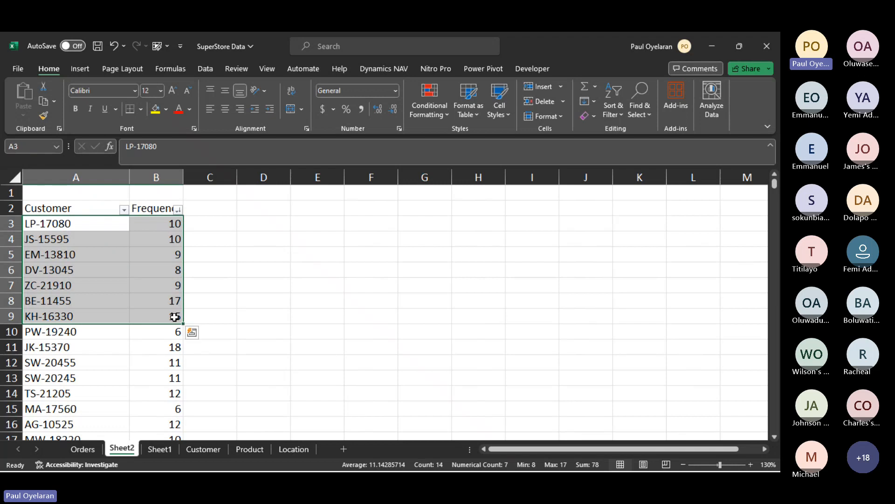
- Add the heading "customer Name" in cell C2 and fit column C to the width of its text
{"action": "left_click", "coordinate": [204, 211]}
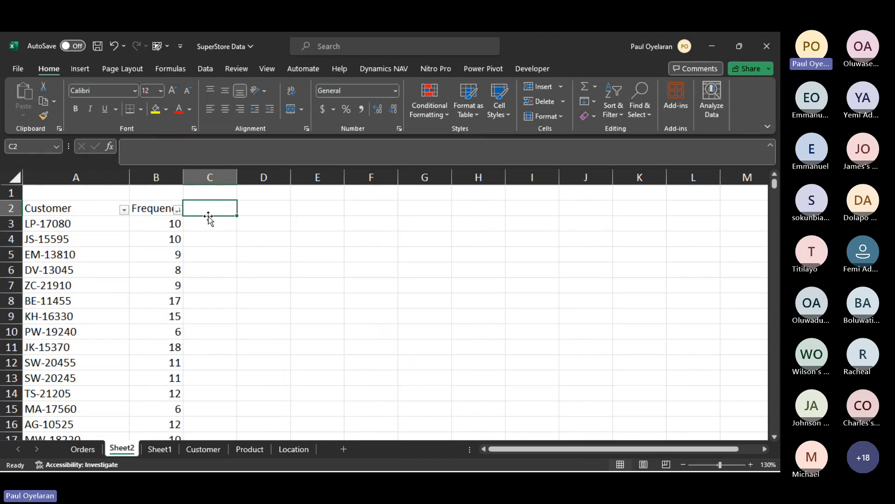
{"action": "type", "text": "custom"}
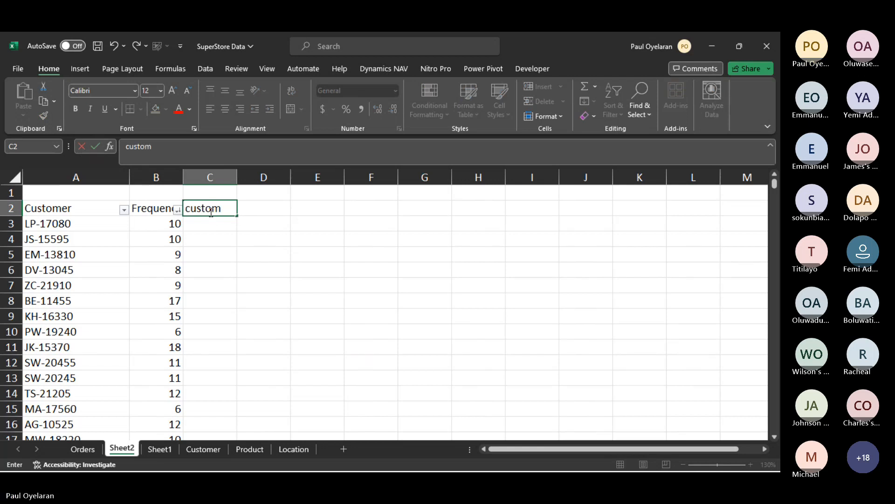
{"action": "type", "text": "er Name"}
{"action": "key", "text": "Return"}
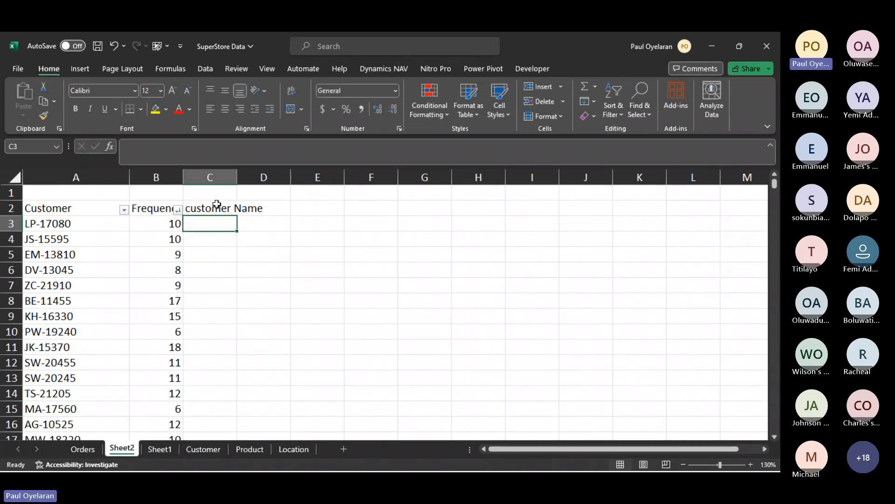
{"action": "double_click", "coordinate": [236, 177]}
- Enter the label "vlookup" in cell F1 of Sheet2
{"action": "left_click", "coordinate": [393, 188]}
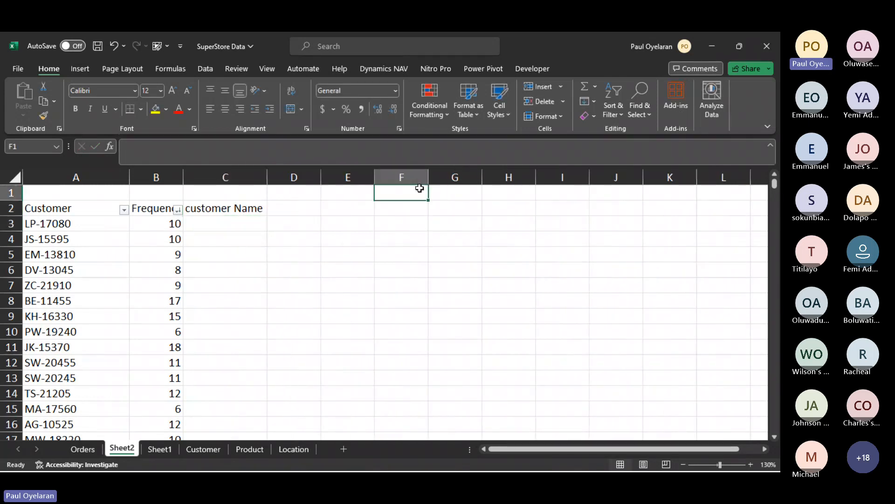
{"action": "type", "text": "vlookup"}
{"action": "key", "text": "Return"}
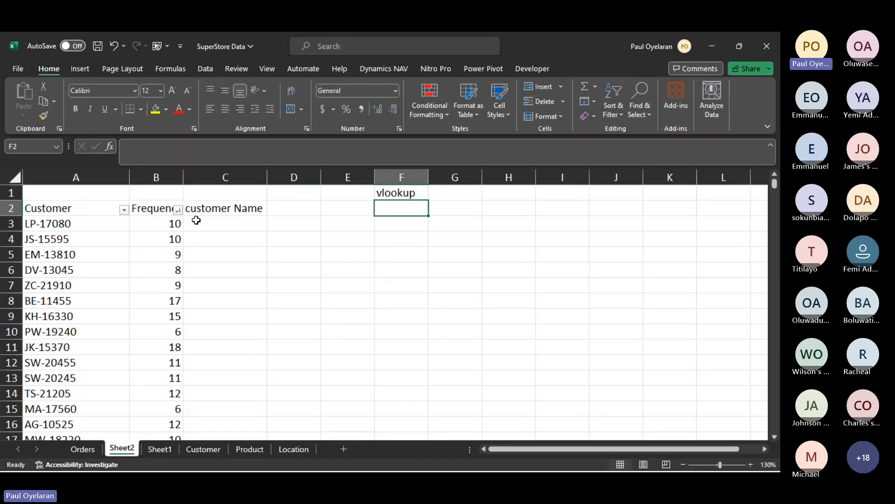
- Compare the customer ID in A3 with the Customer ID and Customer Name columns of the Customer sheet, ending back on Sheet2
{"action": "left_click", "coordinate": [98, 226]}
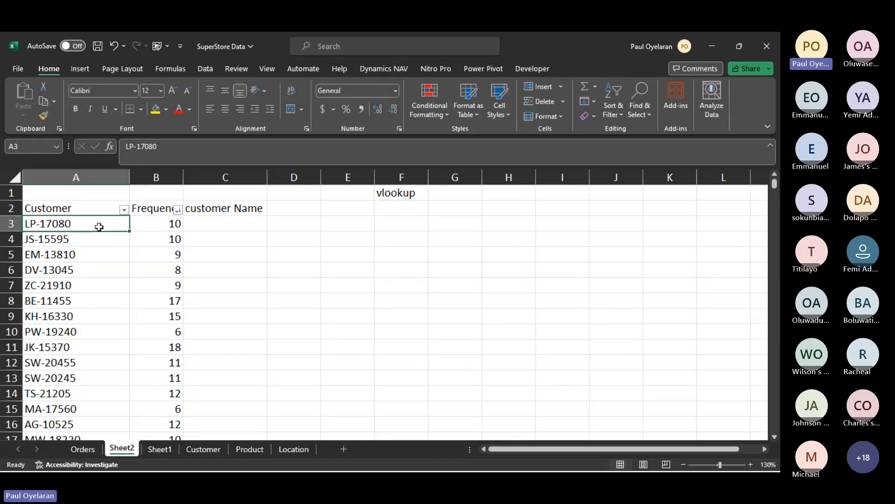
{"action": "left_click", "coordinate": [202, 449]}
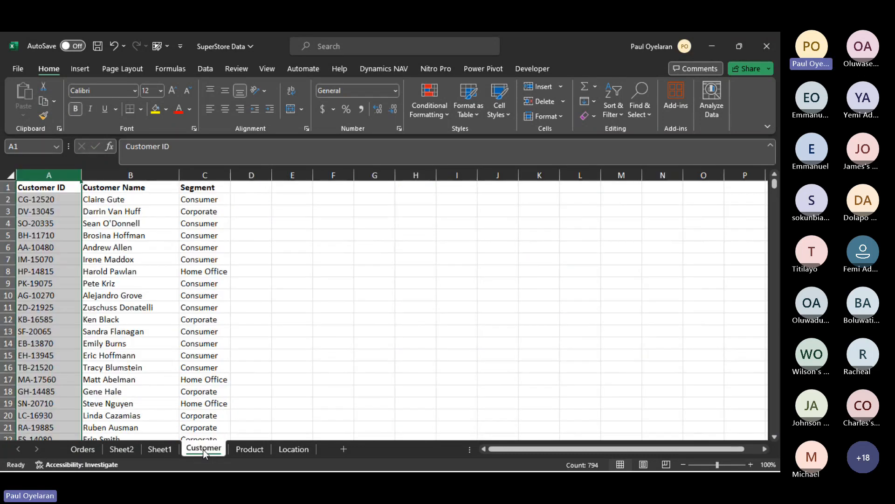
{"action": "left_click", "coordinate": [120, 198]}
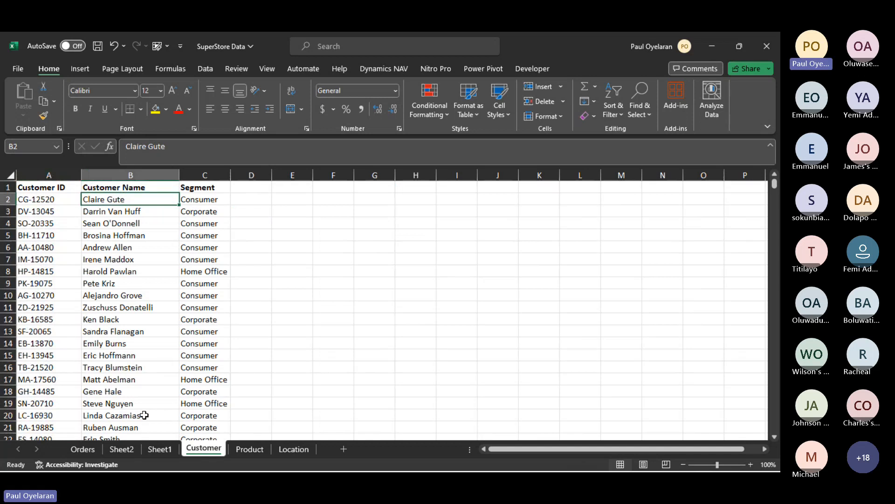
{"action": "left_click", "coordinate": [120, 450]}
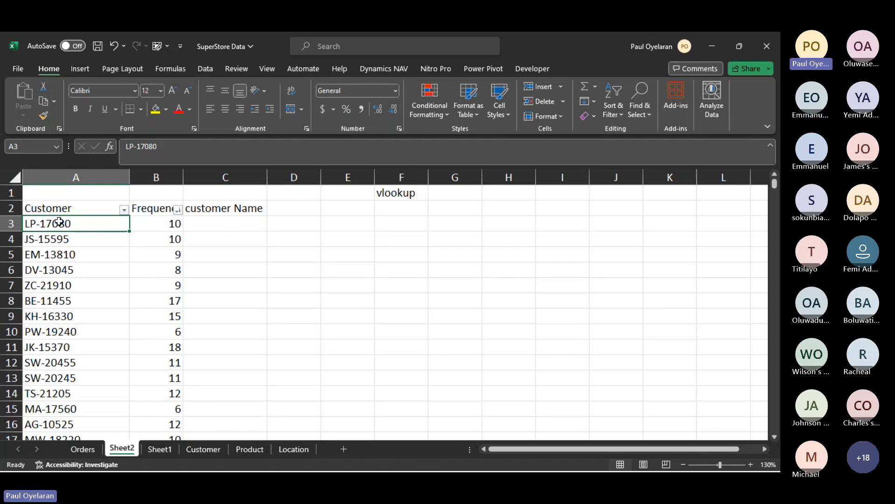
- Start a VLOOKUP formula in cell C3 of Sheet2 with the customer ID in A3 as the lookup value
{"action": "left_click_drag", "start_coordinate": [71, 224], "coordinate": [197, 238]}
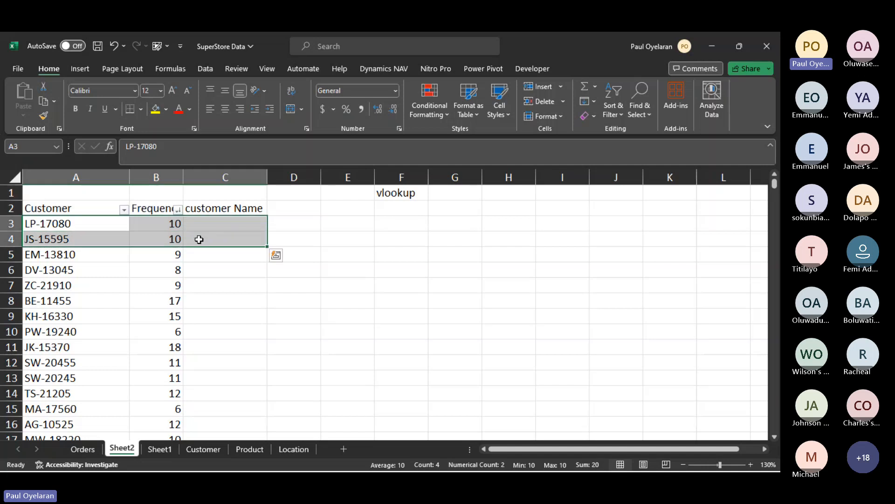
{"action": "left_click", "coordinate": [198, 450]}
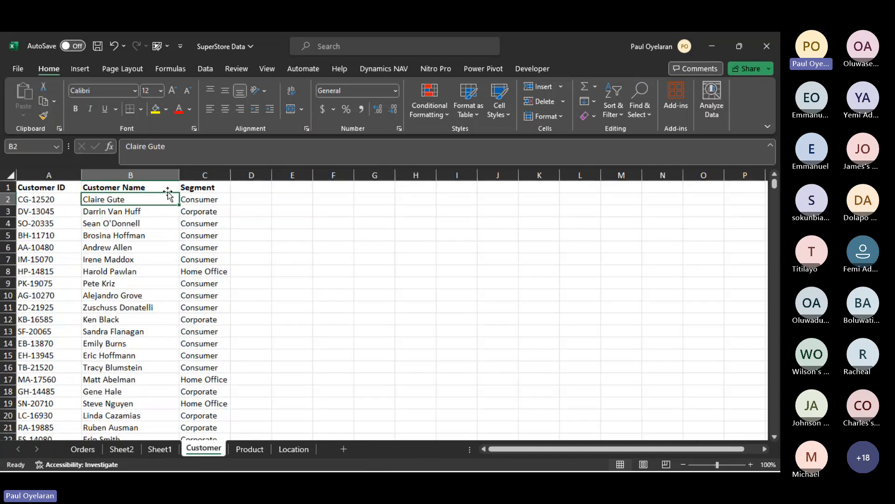
{"action": "left_click", "coordinate": [125, 450]}
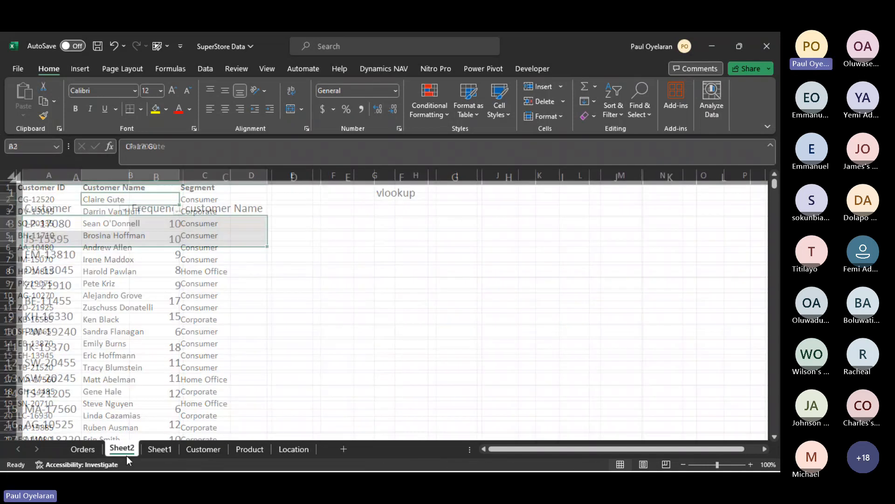
{"action": "left_click", "coordinate": [215, 221]}
{"action": "type", "text": "="}
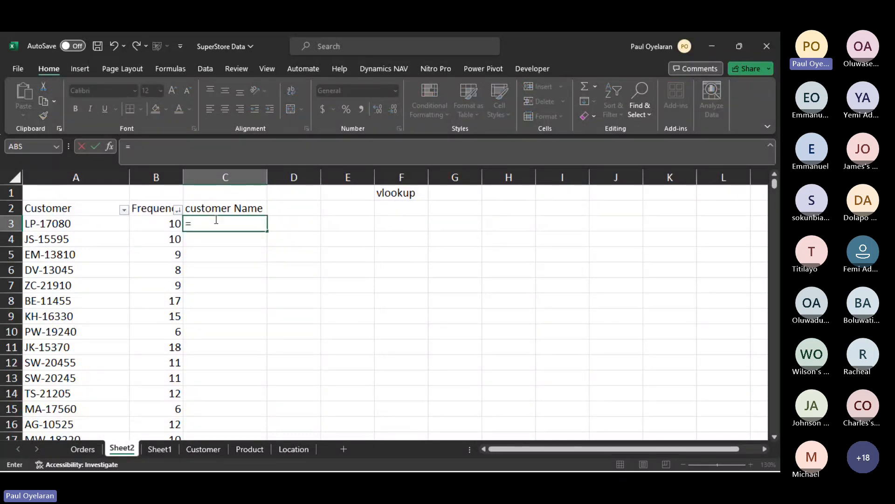
{"action": "type", "text": "vlo"}
{"action": "key", "text": "Tab"}
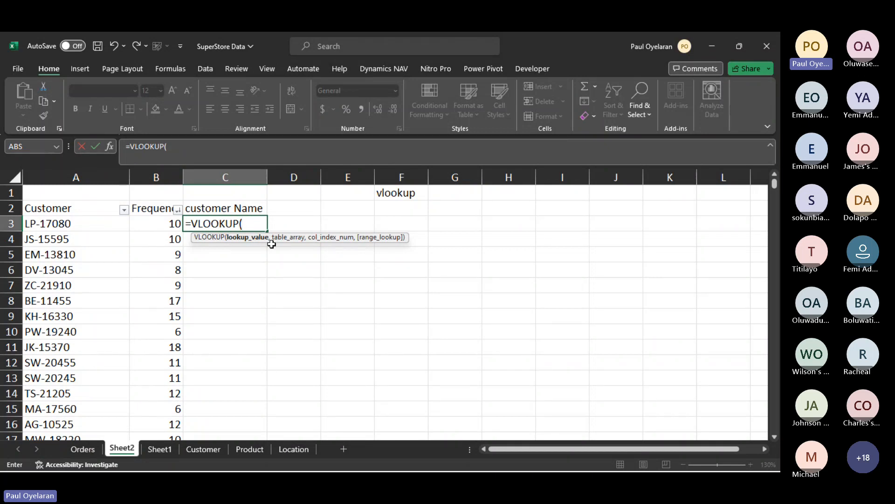
{"action": "left_click", "coordinate": [61, 225]}
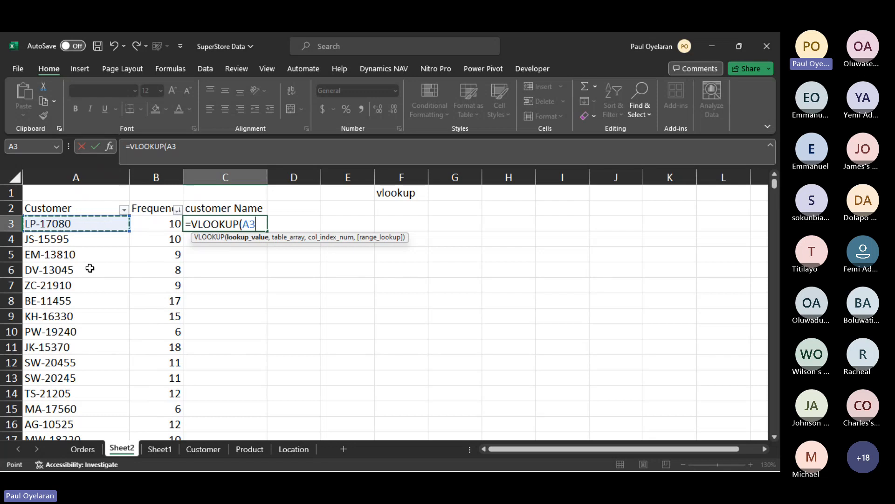
{"action": "type", "text": ","}
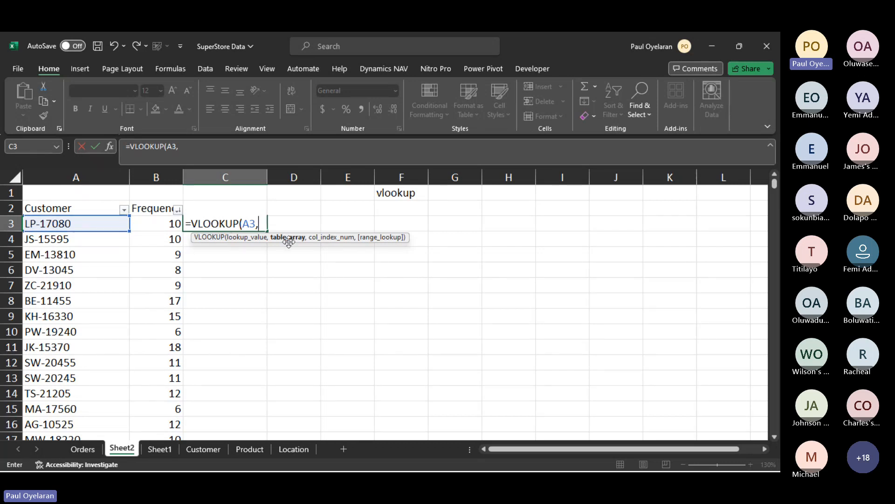
- Set the VLOOKUP table array to columns A:C of the Customer sheet
{"action": "left_click", "coordinate": [160, 449]}
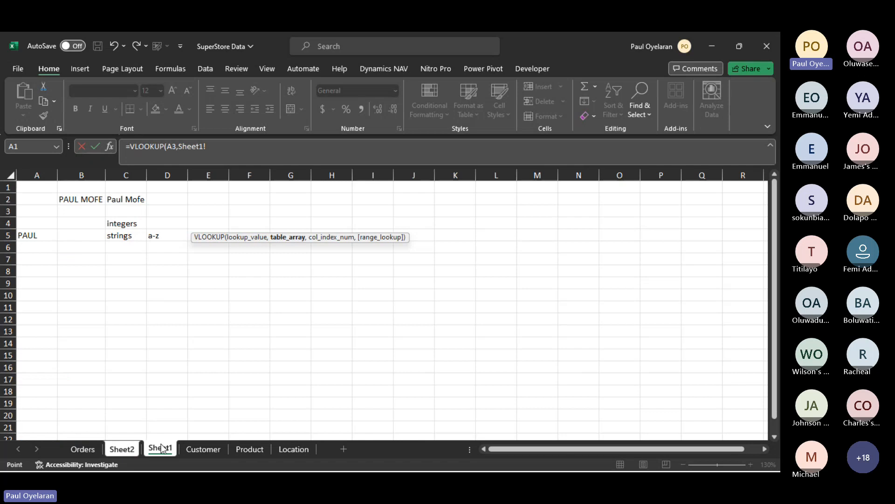
{"action": "left_click", "coordinate": [208, 450]}
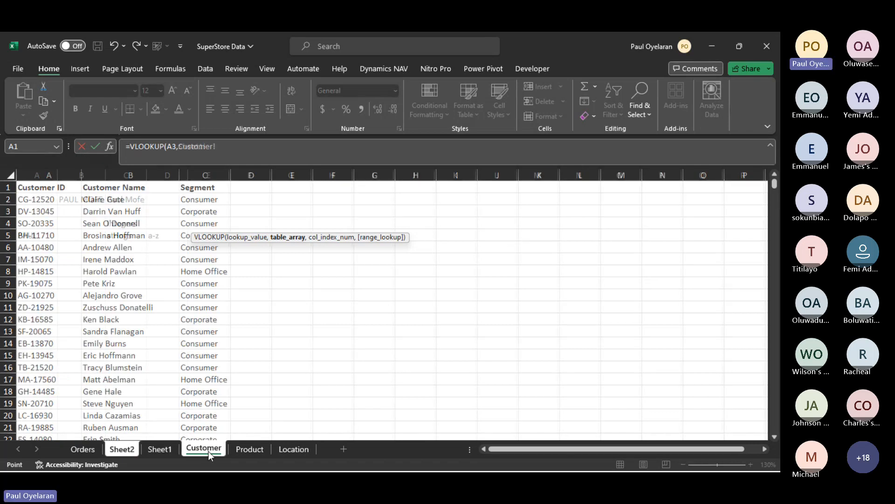
{"action": "left_click", "coordinate": [49, 169]}
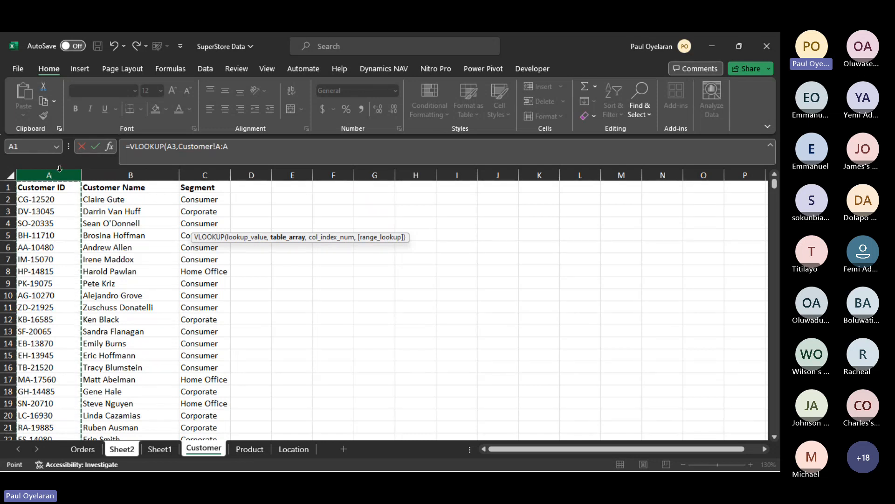
{"action": "left_click_drag", "start_coordinate": [60, 169], "coordinate": [94, 170]}
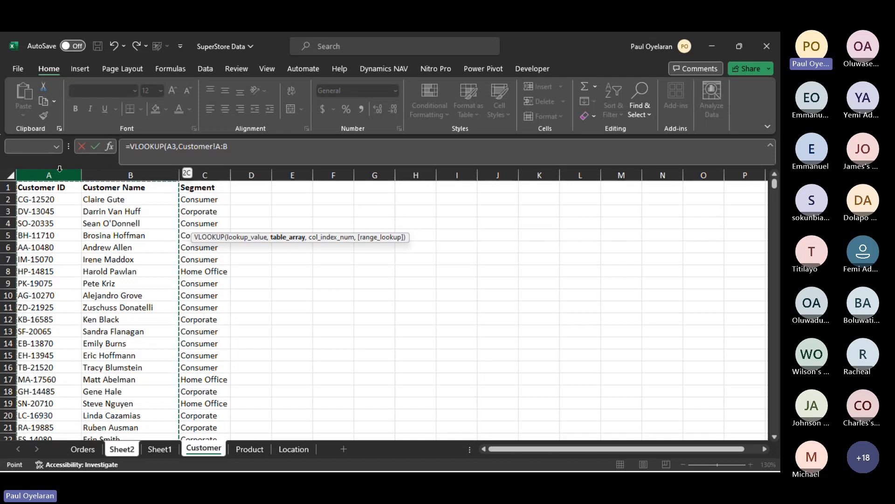
{"action": "key", "text": "shift+Right"}
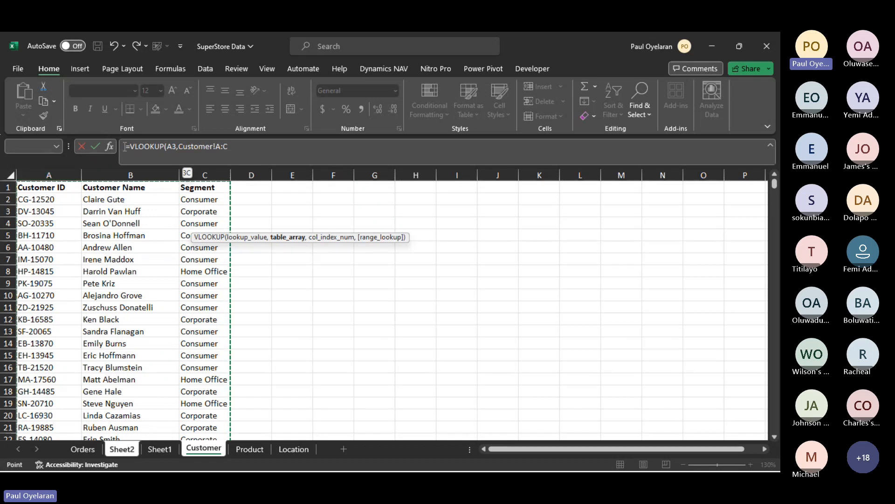
{"action": "type", "text": ","}
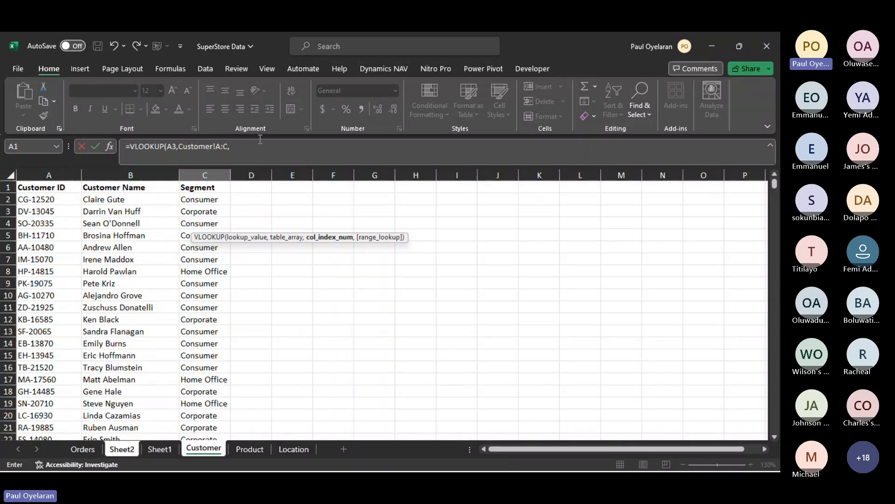
- Complete the VLOOKUP formula with column index 2 and FALSE for an exact match, and commit it
{"action": "type", "text": "2,"}
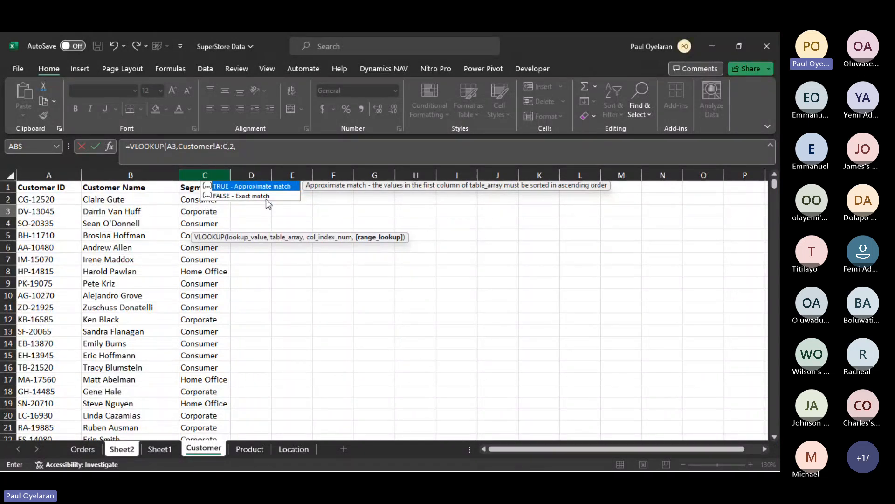
{"action": "left_click", "coordinate": [265, 196]}
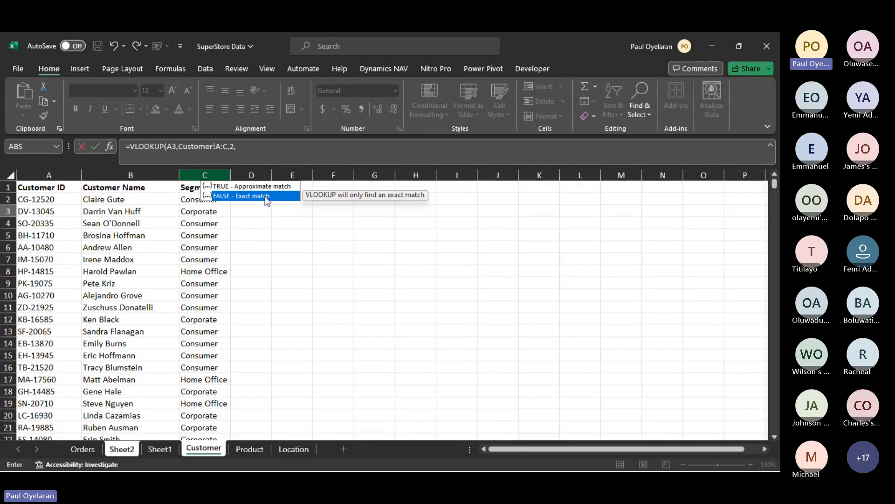
{"action": "double_click", "coordinate": [265, 196]}
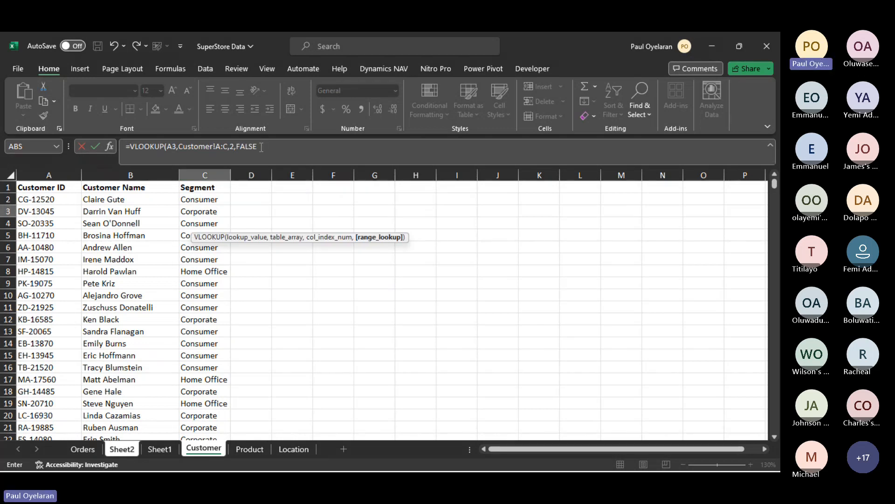
{"action": "type", "text": ")"}
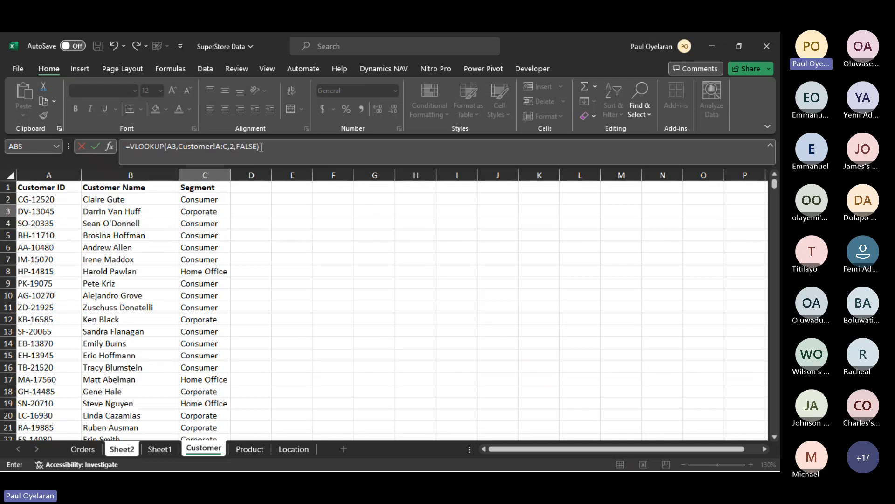
{"action": "key", "text": "Return"}
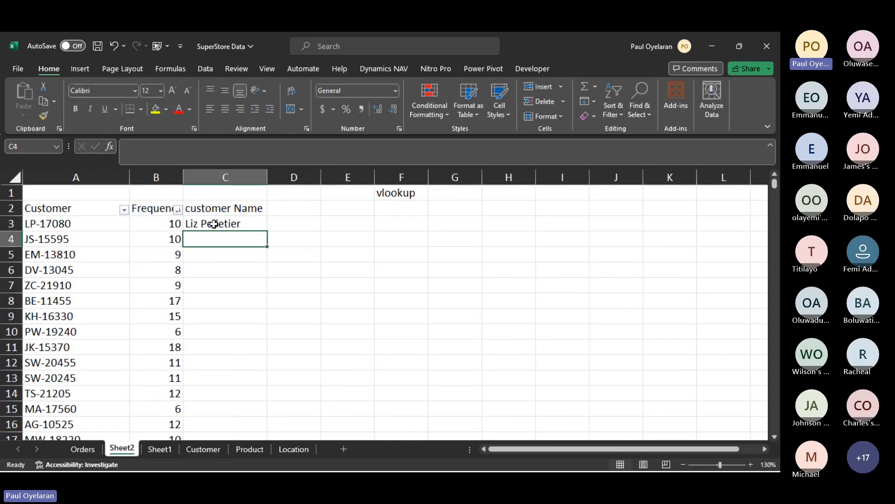
- Find the customer ID copied from A3 of Sheet2 on the Customer sheet and check the name and segment in its row
{"action": "left_click", "coordinate": [202, 223]}
{"action": "left_click", "coordinate": [74, 224]}
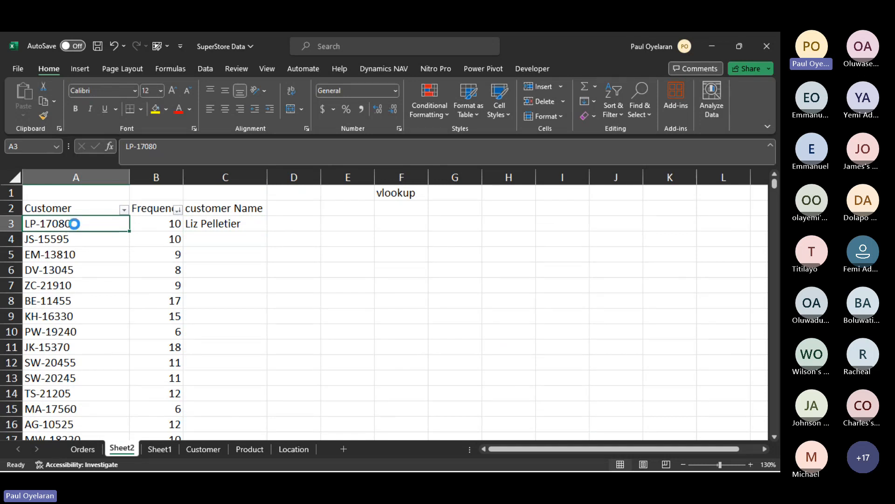
{"action": "key", "text": "ctrl+c"}
{"action": "left_click", "coordinate": [203, 450]}
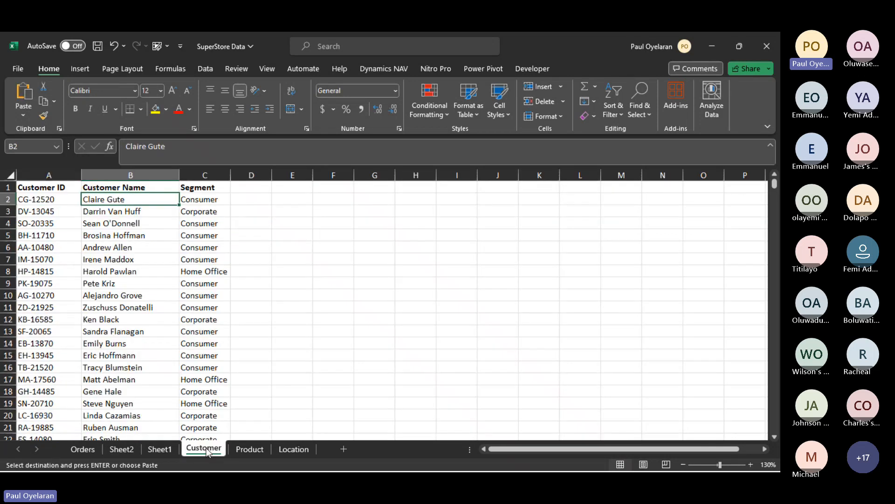
{"action": "left_click", "coordinate": [358, 201]}
{"action": "key", "text": "ctrl+f"}
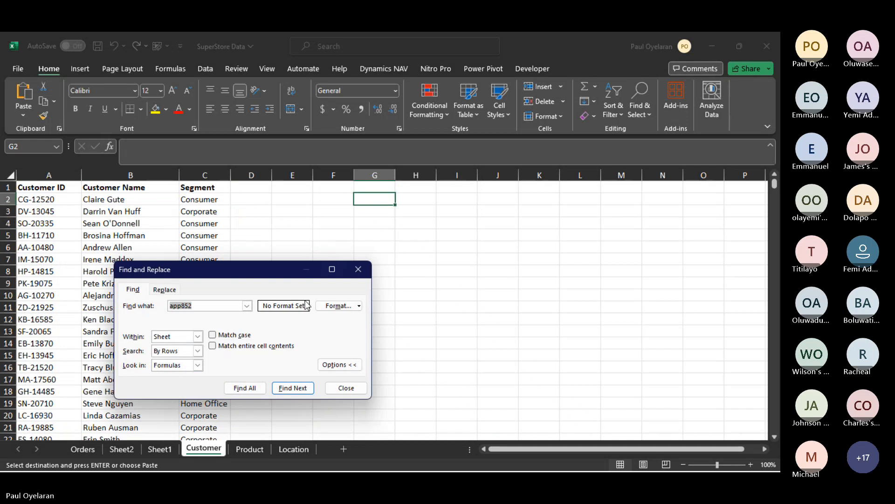
{"action": "left_click", "coordinate": [286, 388]}
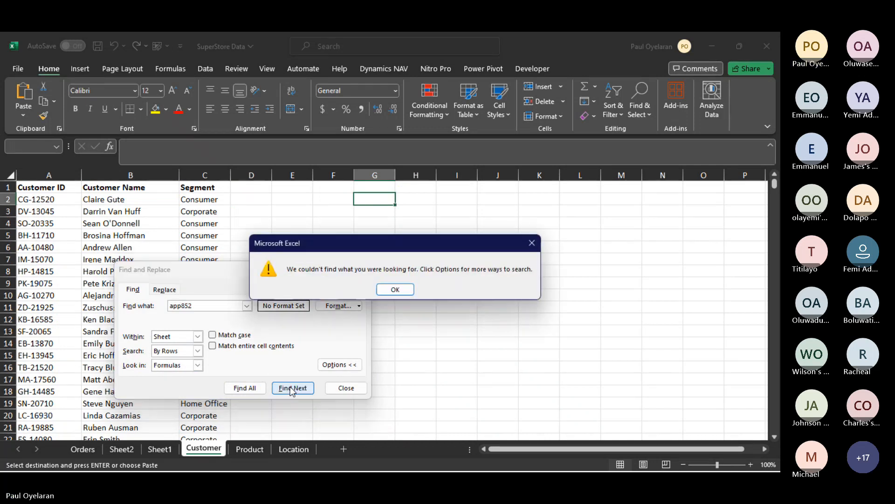
{"action": "left_click", "coordinate": [396, 288]}
{"action": "left_click", "coordinate": [229, 305]}
{"action": "key", "text": "ctrl+a"}
{"action": "key", "text": "ctrl+v"}
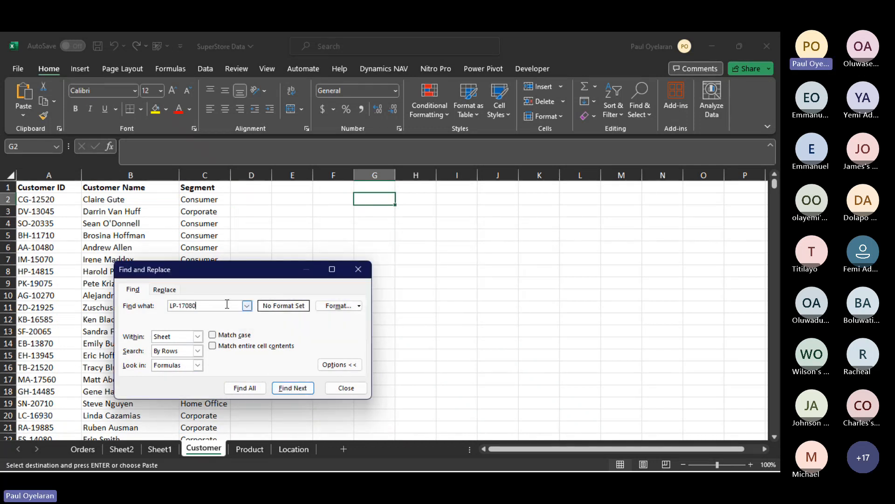
{"action": "left_click", "coordinate": [293, 388]}
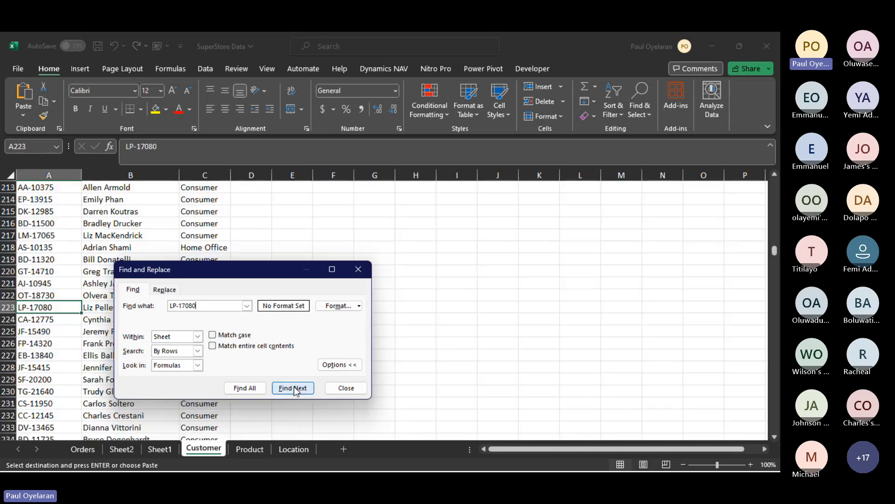
{"action": "left_click", "coordinate": [358, 269]}
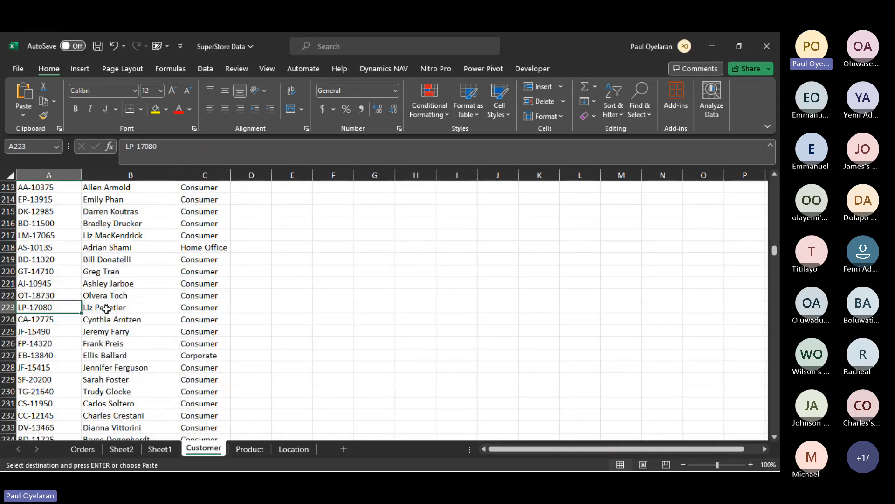
{"action": "left_click_drag", "start_coordinate": [83, 307], "coordinate": [216, 305]}
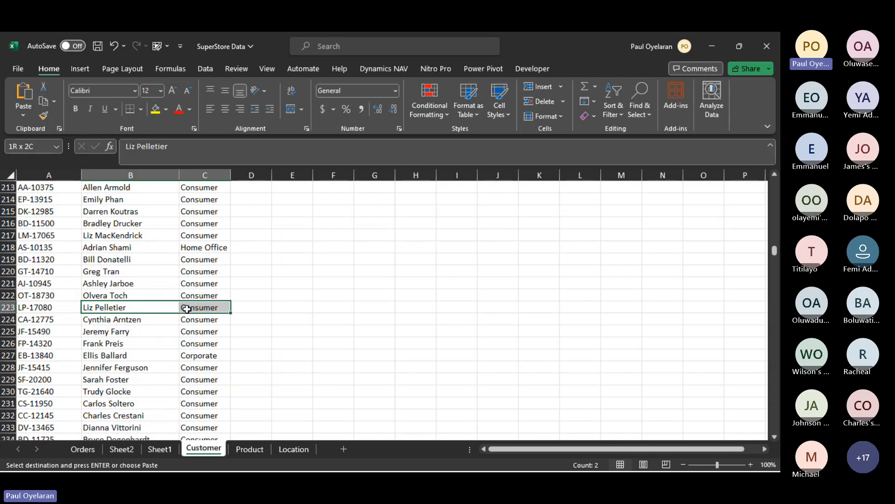
- Fill the VLOOKUP formula in C3 of Sheet2 down the customer Name column for all customers
{"action": "left_click", "coordinate": [123, 449]}
{"action": "left_click", "coordinate": [258, 219]}
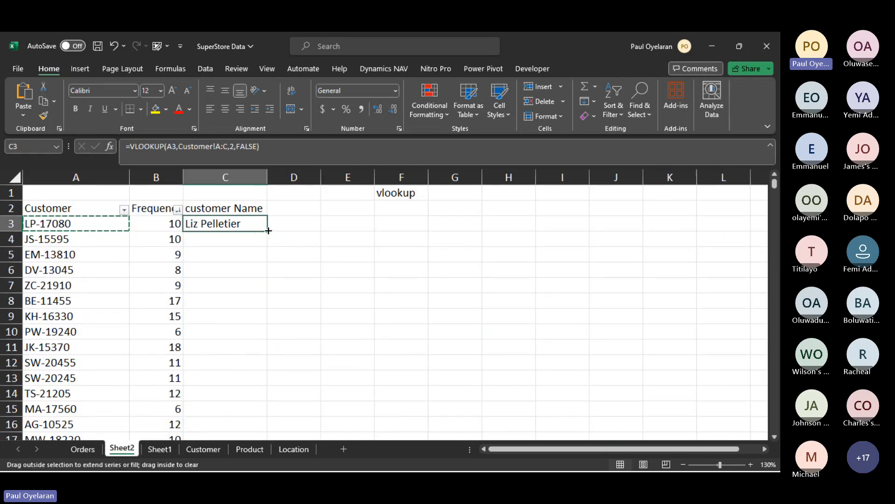
{"action": "double_click", "coordinate": [268, 230]}
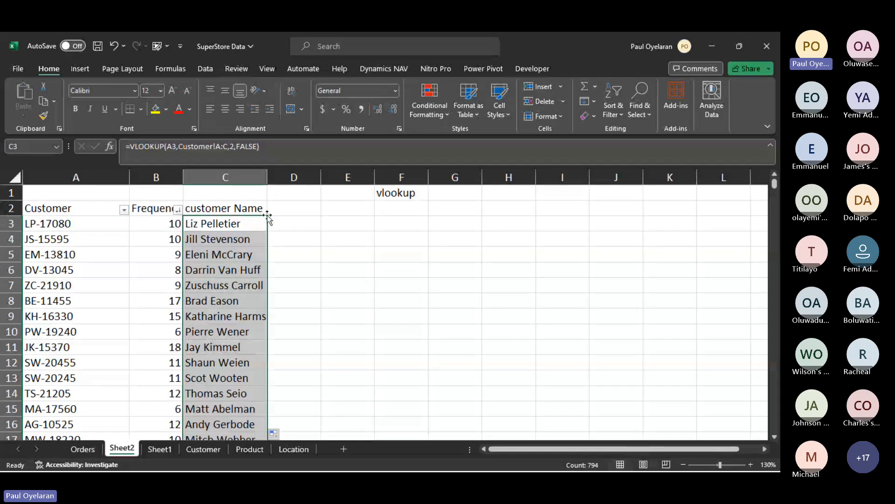
{"action": "left_click", "coordinate": [212, 452]}
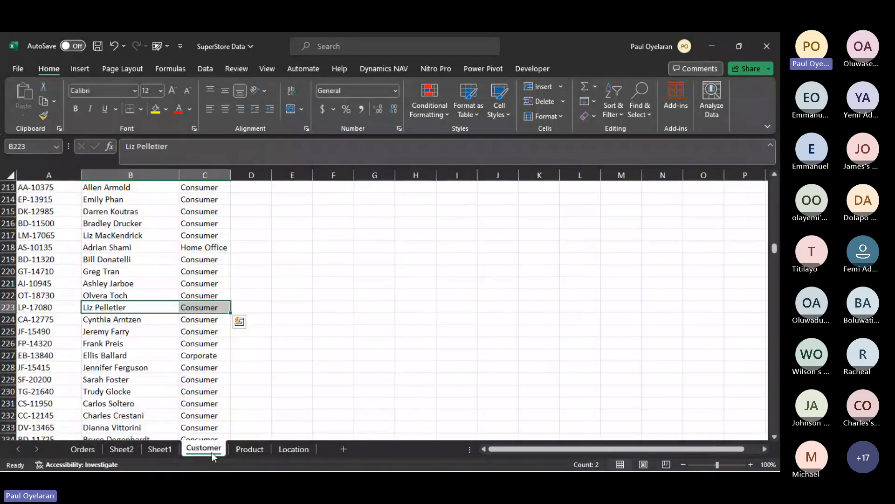
{"action": "scroll", "coordinate": [229, 268], "scroll_direction": "up", "scroll_amount": 15}
{"action": "key", "text": "ctrl+Home"}
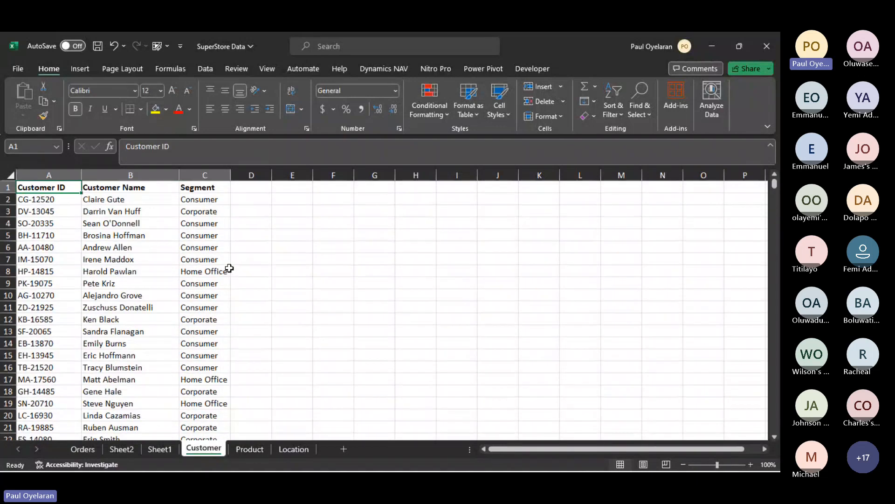
{"action": "left_click", "coordinate": [232, 187]}
{"action": "type", "text": "loc"}
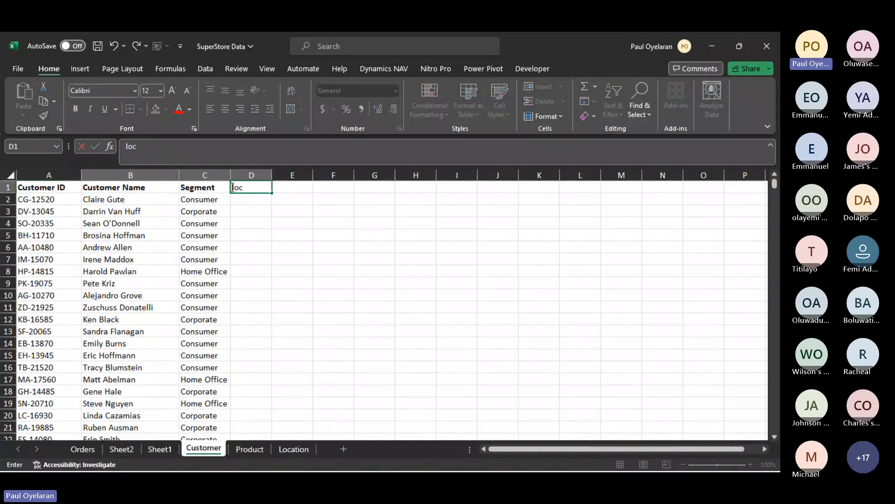
{"action": "type", "text": "a"}
{"action": "key", "text": "Escape"}
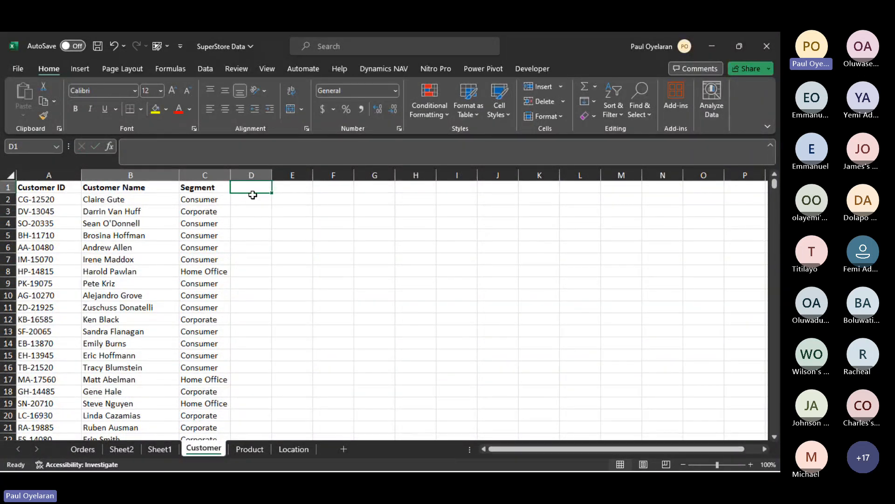
- Add the heading "phone" in cell D2 of Sheet2
{"action": "left_click", "coordinate": [160, 450]}
{"action": "left_click", "coordinate": [119, 449]}
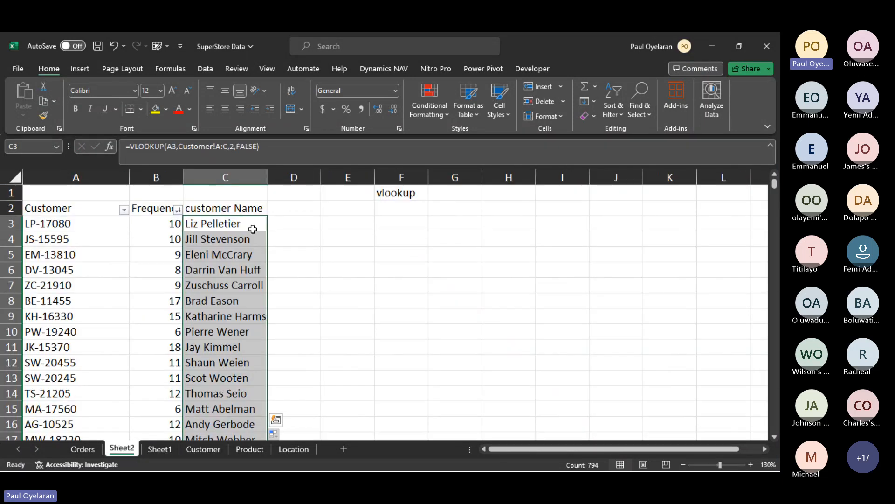
{"action": "left_click", "coordinate": [291, 207]}
{"action": "type", "text": "phon"}
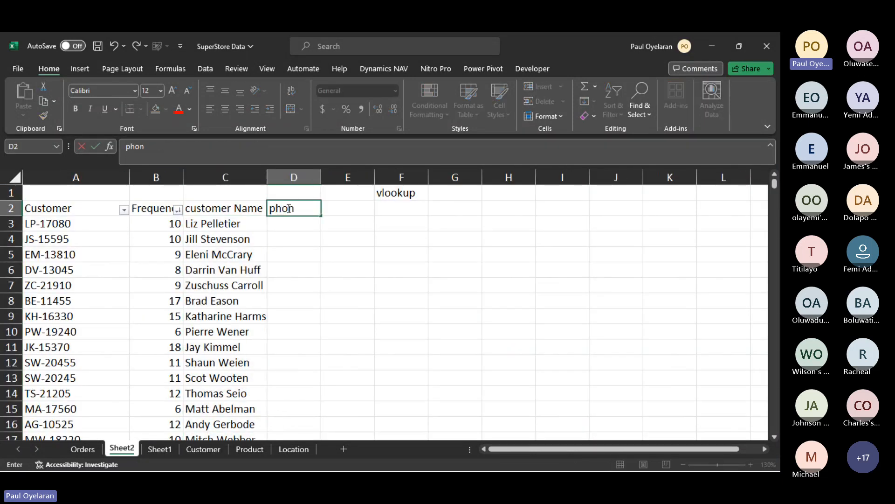
{"action": "type", "text": "e"}
{"action": "left_click", "coordinate": [289, 230]}
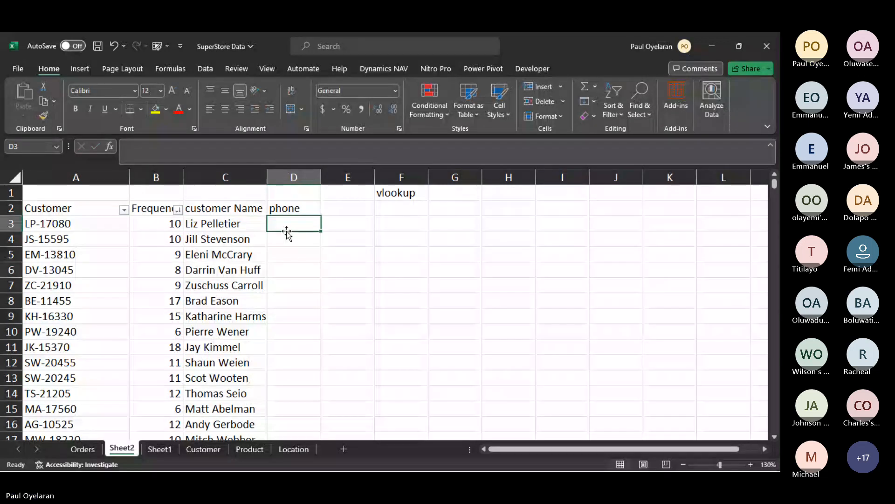
- Try to copy the VLOOKUP formula from C3 across into D3 under the phone heading
{"action": "left_click", "coordinate": [250, 224]}
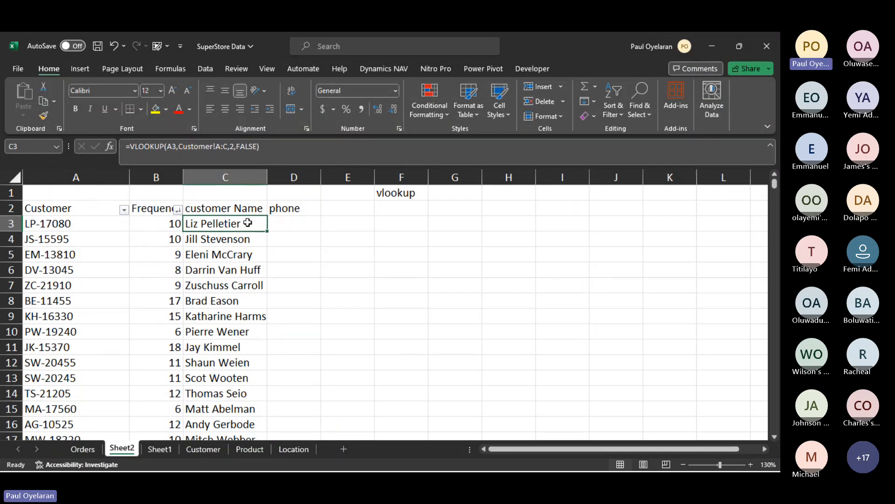
{"action": "left_click_drag", "start_coordinate": [267, 230], "coordinate": [306, 228]}
{"action": "left_click", "coordinate": [305, 228]}
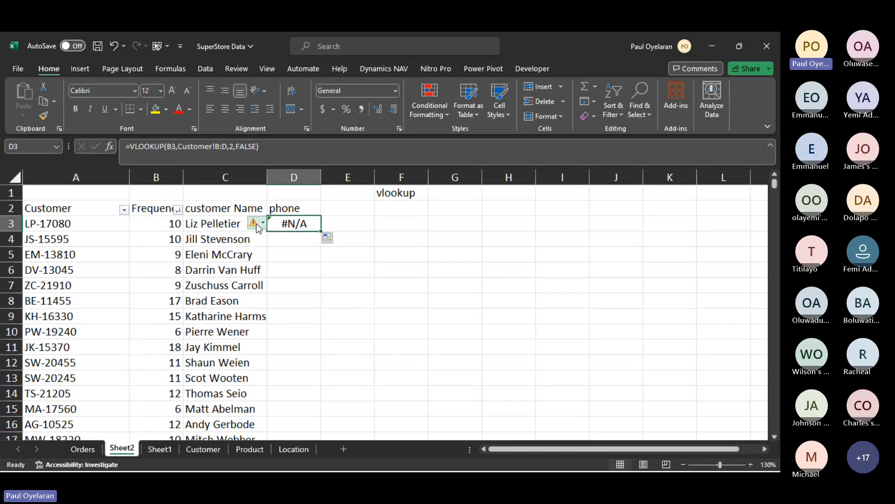
- Change the heading in C1 of the Customer sheet to "phone"
{"action": "left_click", "coordinate": [235, 224]}
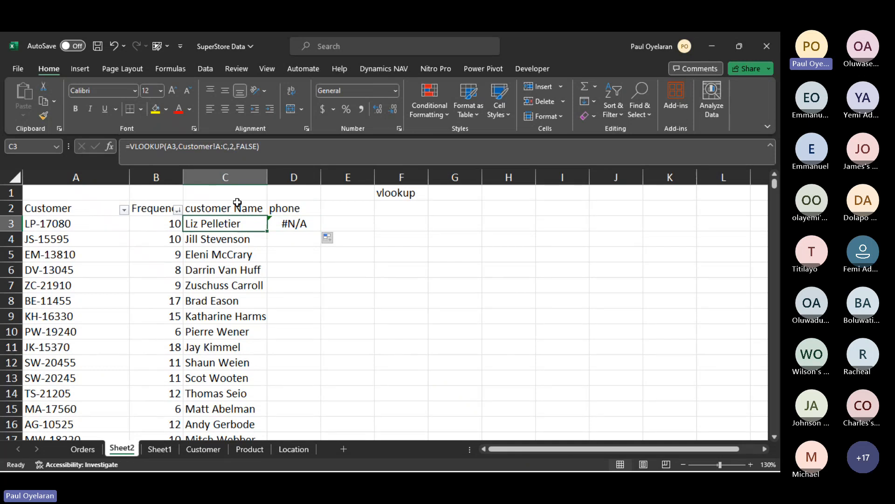
{"action": "left_click", "coordinate": [196, 449]}
{"action": "left_click", "coordinate": [188, 187]}
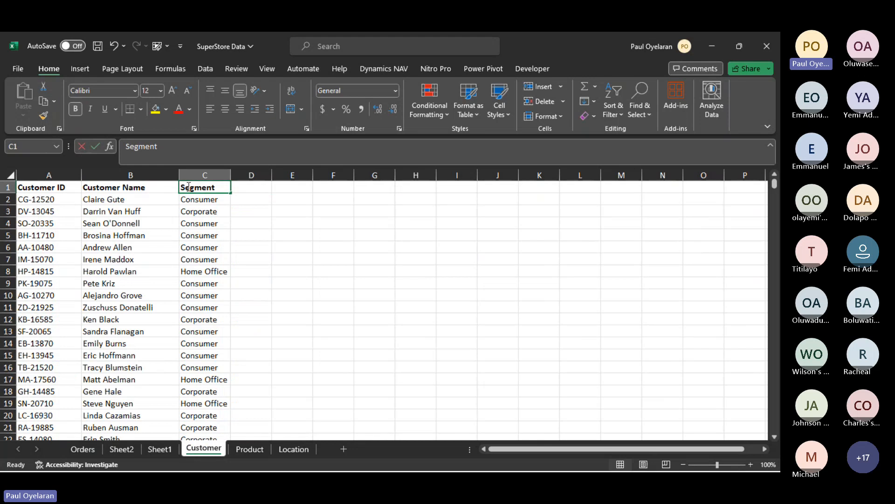
{"action": "type", "text": "phone"}
{"action": "key", "text": "Return"}
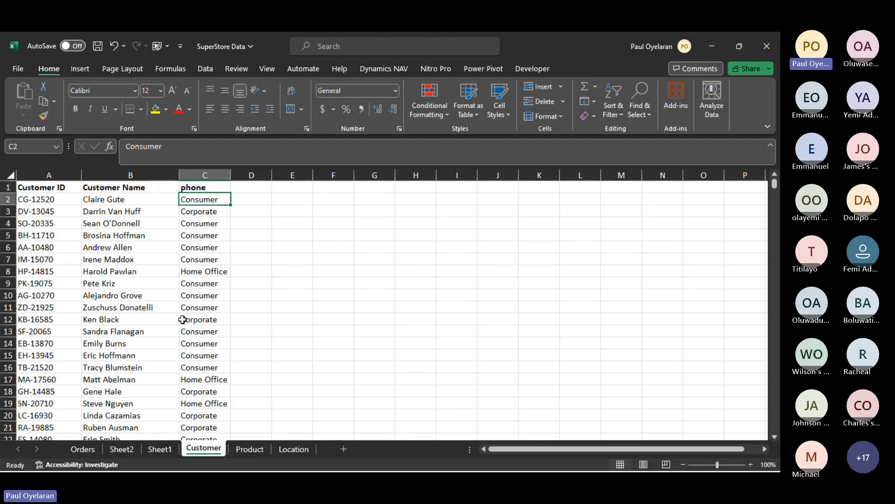
- Make the table range in the VLOOKUP formula in C3 of Sheet2 absolute as Customer!$A:$C
{"action": "left_click", "coordinate": [159, 449]}
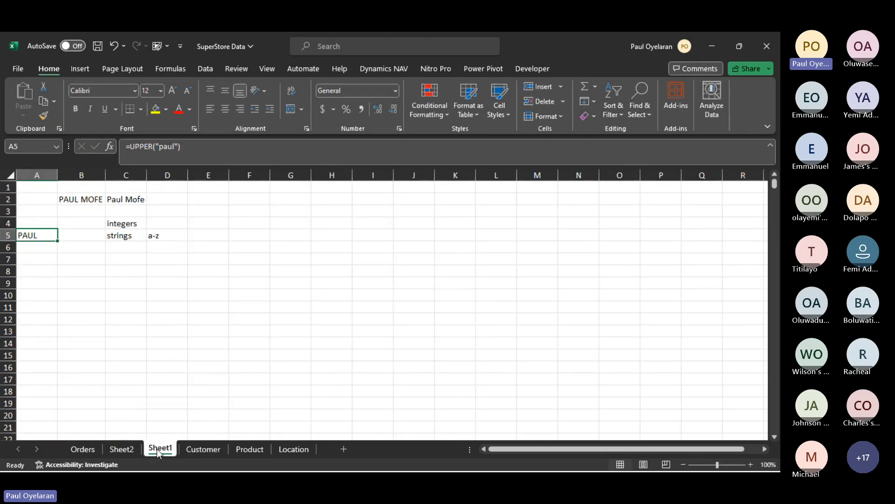
{"action": "left_click_drag", "start_coordinate": [124, 449], "coordinate": [283, 224]}
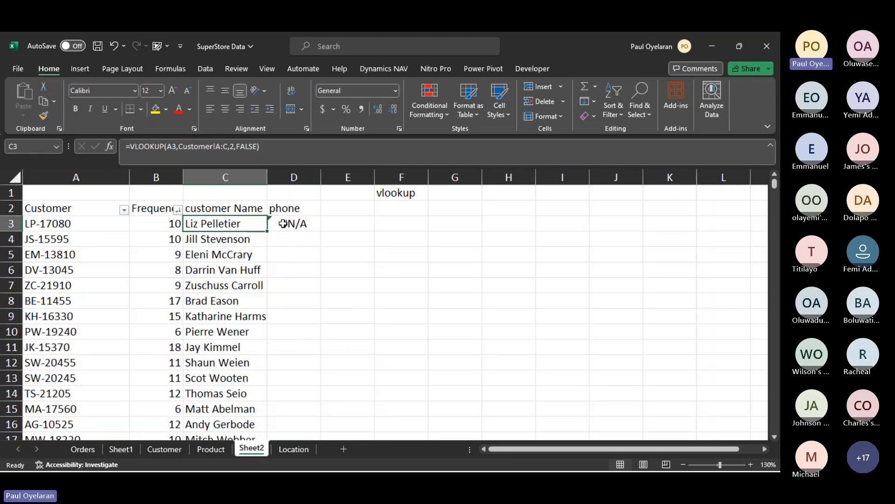
{"action": "left_click", "coordinate": [283, 224]}
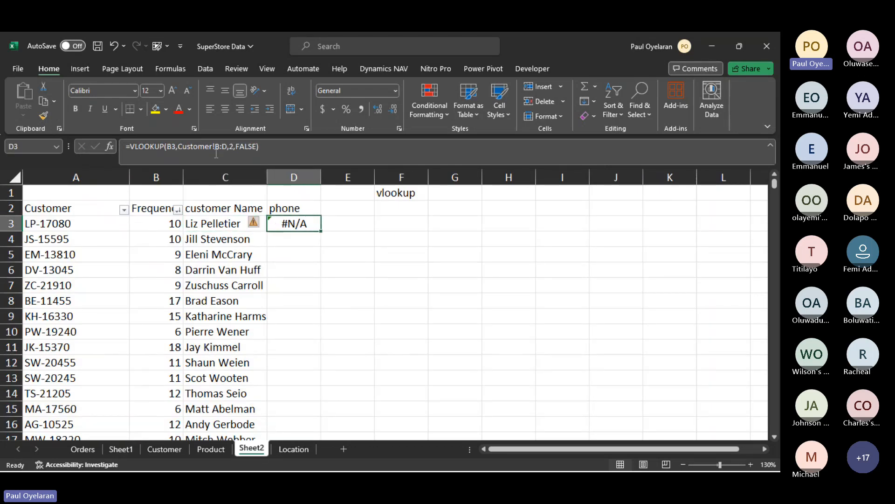
{"action": "left_click", "coordinate": [222, 224]}
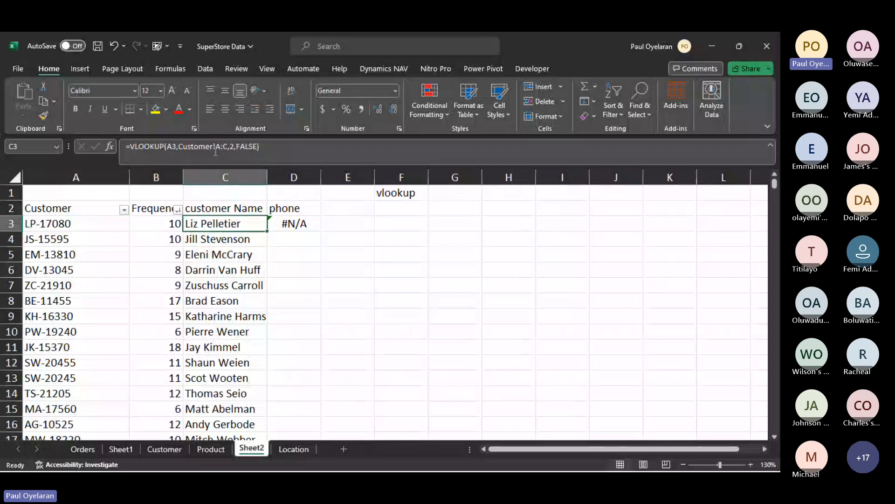
{"action": "left_click_drag", "start_coordinate": [216, 146], "coordinate": [229, 148]}
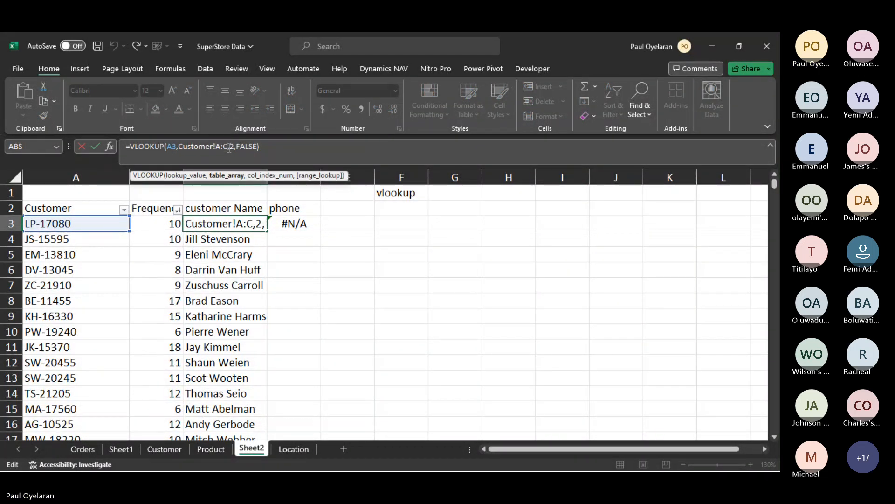
{"action": "key", "text": "F4"}
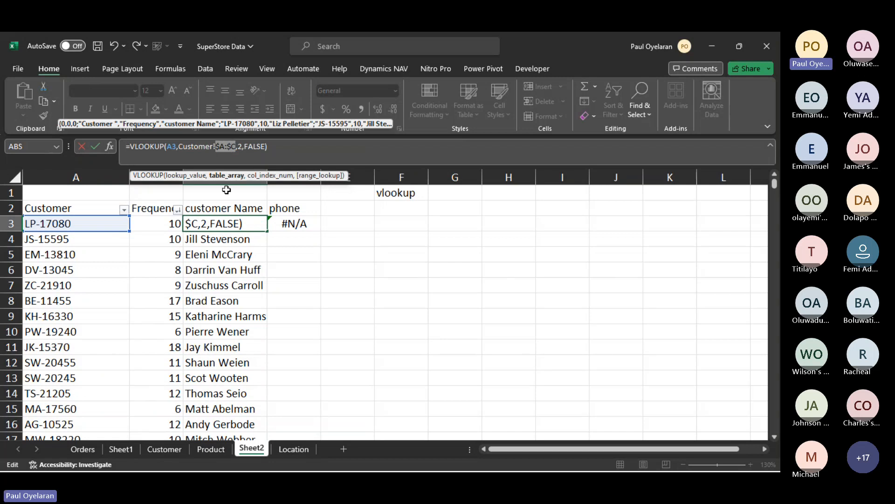
{"action": "key", "text": "Return"}
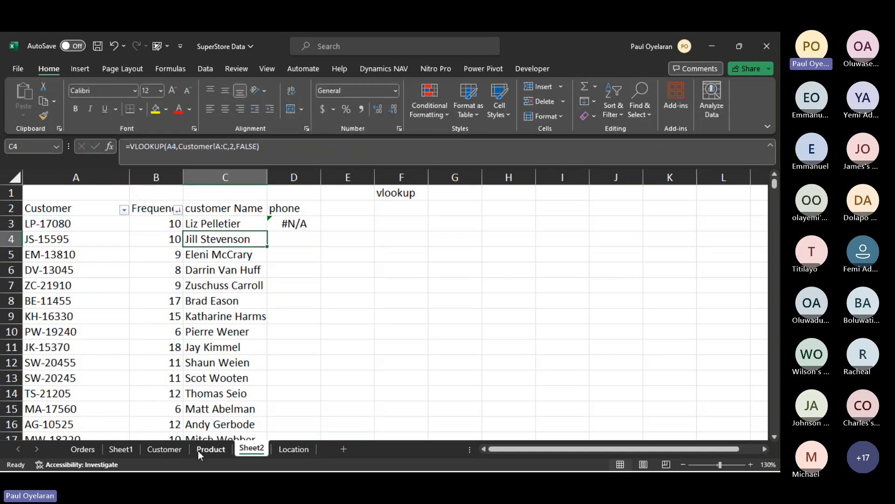
- Check columns A to C on the Customer sheet that form the lookup range
{"action": "left_click", "coordinate": [197, 449]}
{"action": "left_click", "coordinate": [164, 449]}
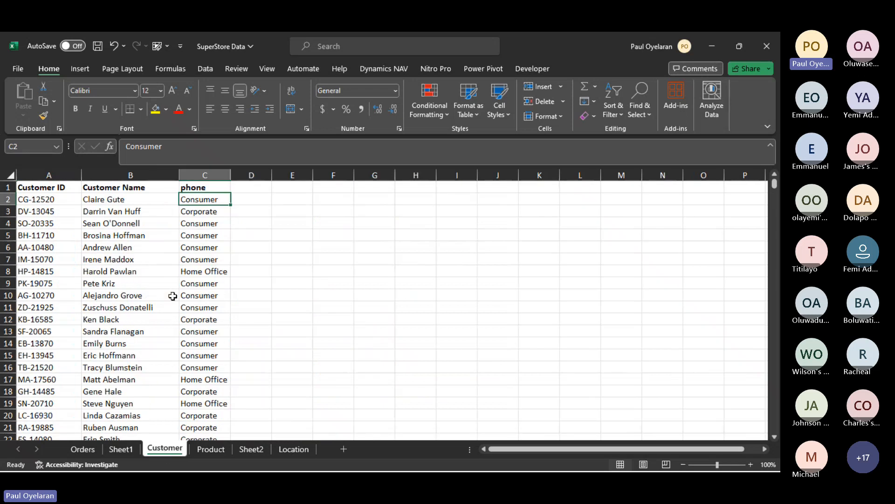
{"action": "left_click_drag", "start_coordinate": [46, 169], "coordinate": [207, 175]}
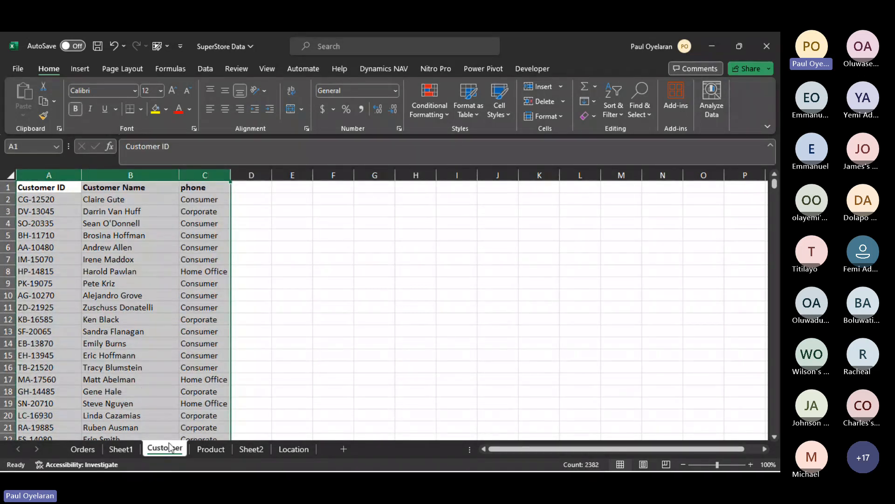
- Move Sheet2 back to its place between the Orders sheet and Sheet1
{"action": "left_click", "coordinate": [121, 449]}
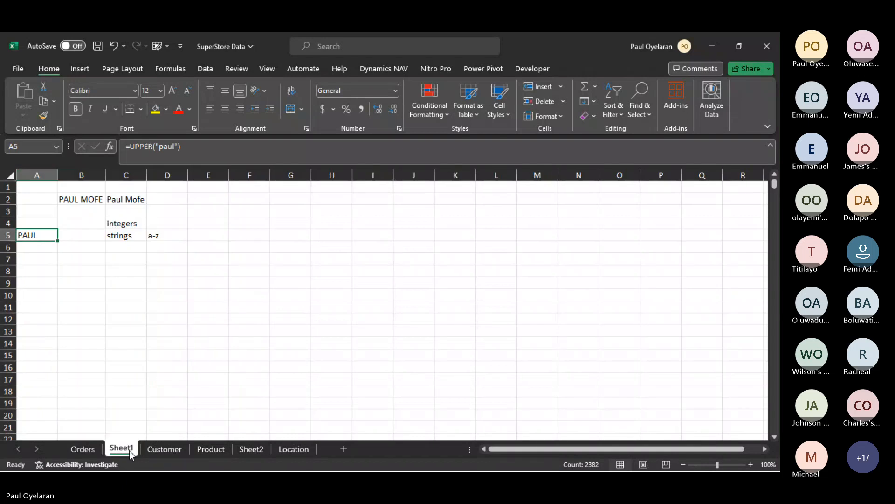
{"action": "left_click", "coordinate": [252, 448]}
{"action": "left_click_drag", "start_coordinate": [252, 449], "coordinate": [113, 450]}
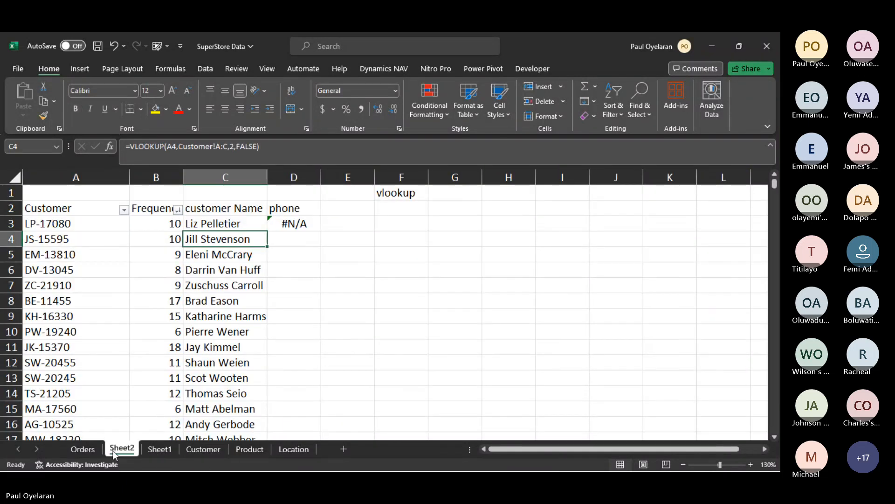
- Lock only the column of the lookup value in C3's VLOOKUP formula so it reads $A3
{"action": "left_click", "coordinate": [238, 224]}
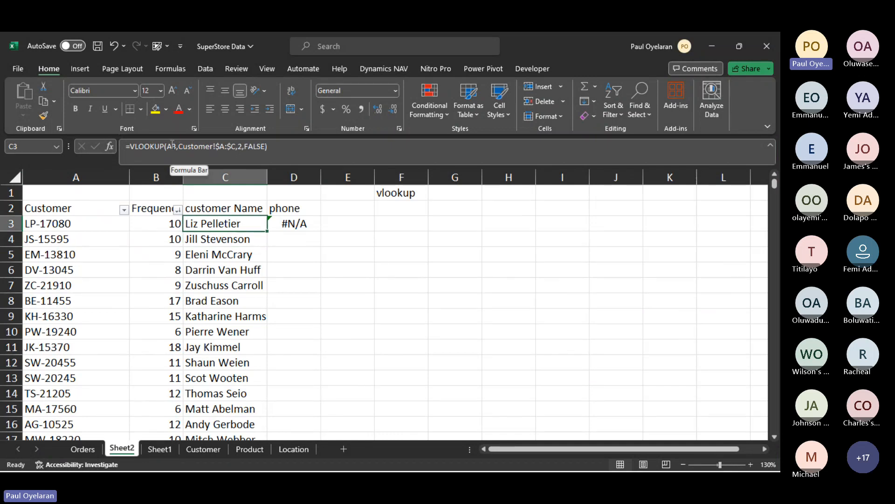
{"action": "left_click", "coordinate": [171, 145]}
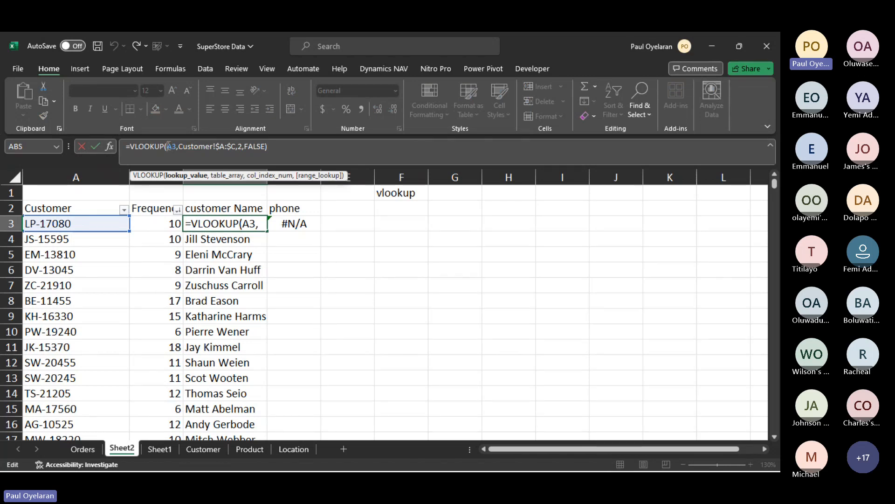
{"action": "key", "text": "F4"}
{"action": "key", "text": "F4"}
{"action": "key", "text": "F4"}
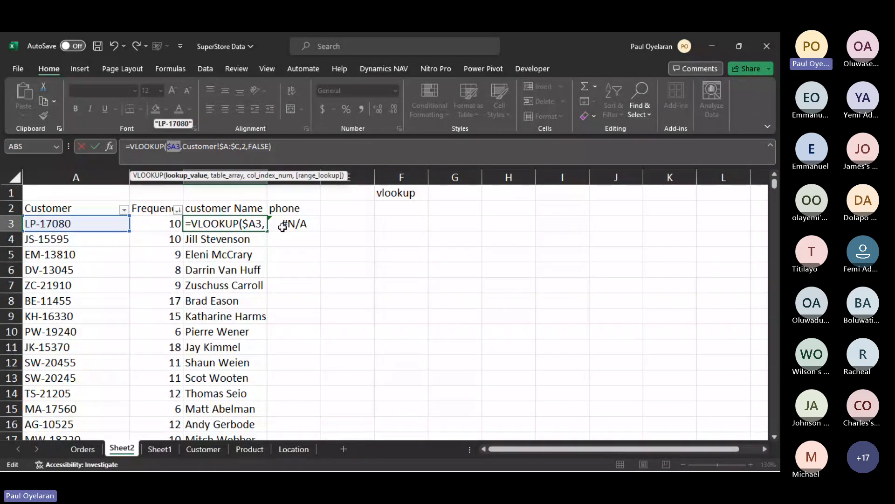
{"action": "key", "text": "Return"}
- Fill the corrected VLOOKUP formula from C3 across into D3
{"action": "left_click", "coordinate": [229, 223]}
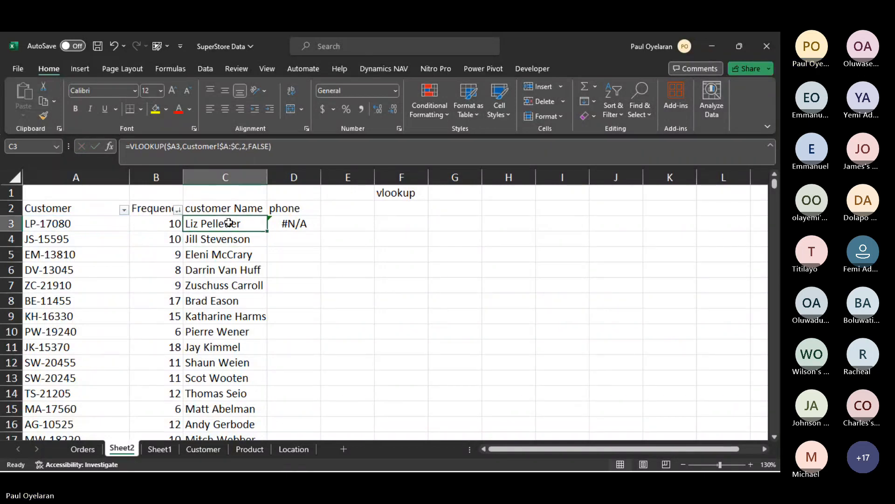
{"action": "left_click_drag", "start_coordinate": [267, 230], "coordinate": [302, 230]}
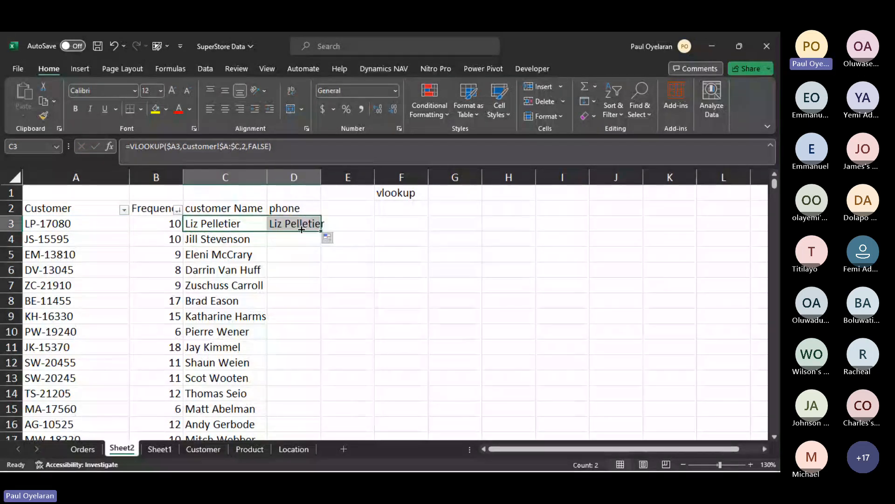
{"action": "left_click", "coordinate": [291, 224]}
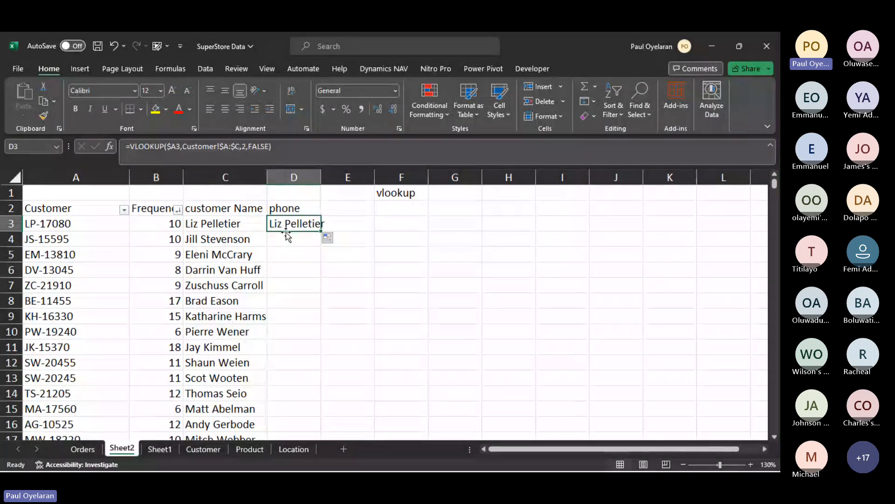
- Check the phone column's position on the Customer sheet and set the column index in D3's VLOOKUP formula on Sheet2 to 3
{"action": "left_click", "coordinate": [201, 444]}
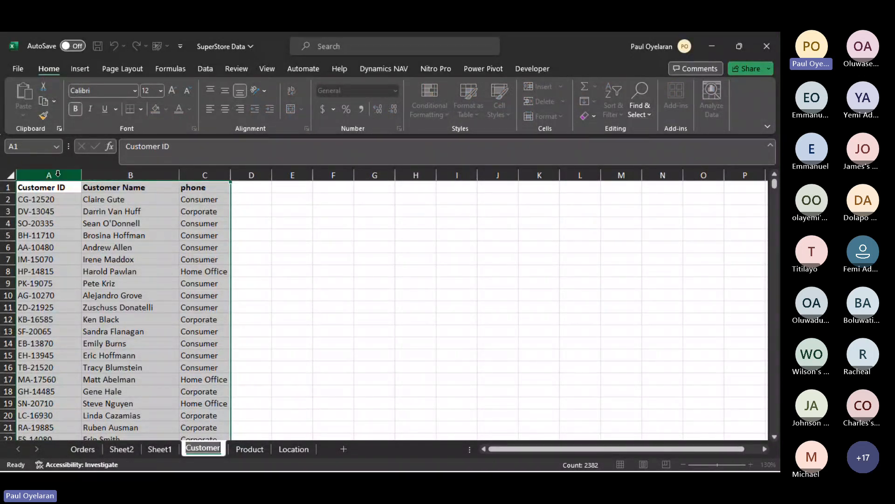
{"action": "left_click", "coordinate": [131, 175]}
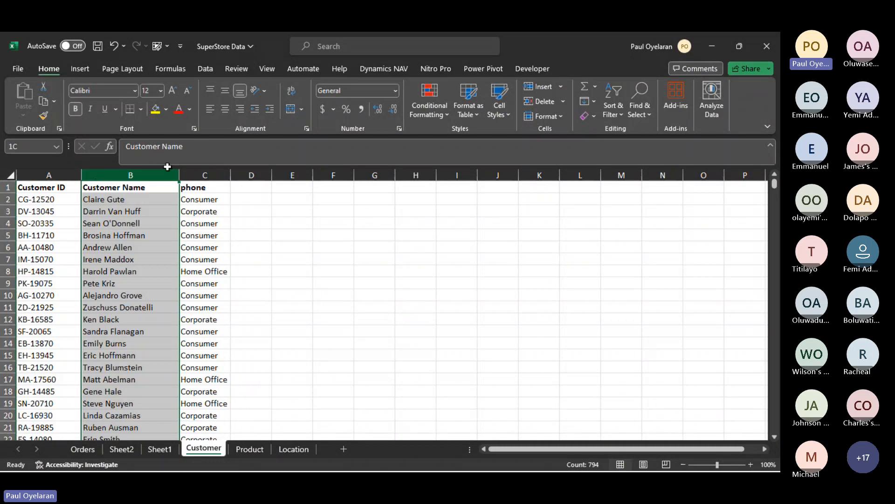
{"action": "left_click", "coordinate": [201, 176]}
{"action": "left_click", "coordinate": [116, 452]}
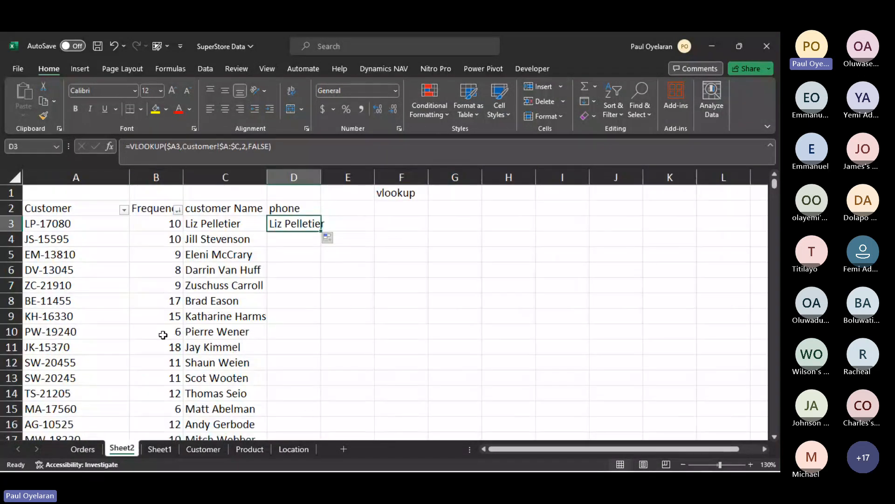
{"action": "left_click", "coordinate": [244, 146]}
{"action": "key", "text": "Delete"}
{"action": "type", "text": "3"}
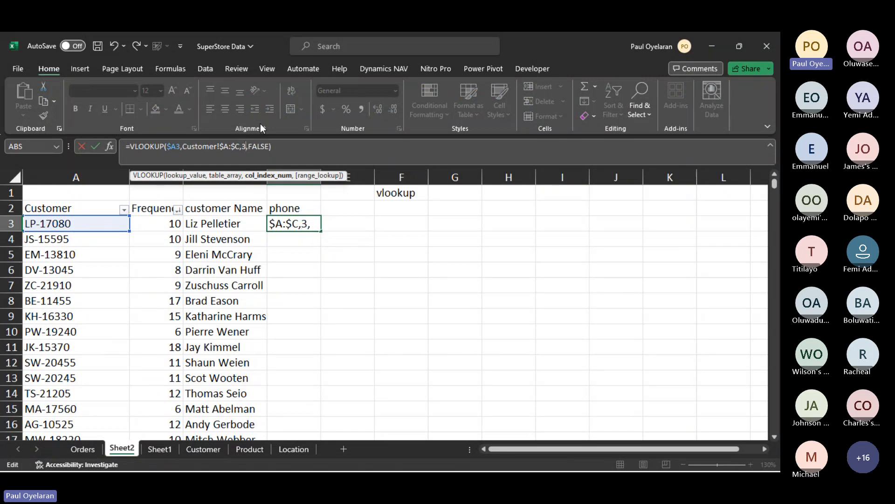
{"action": "key", "text": "Return"}
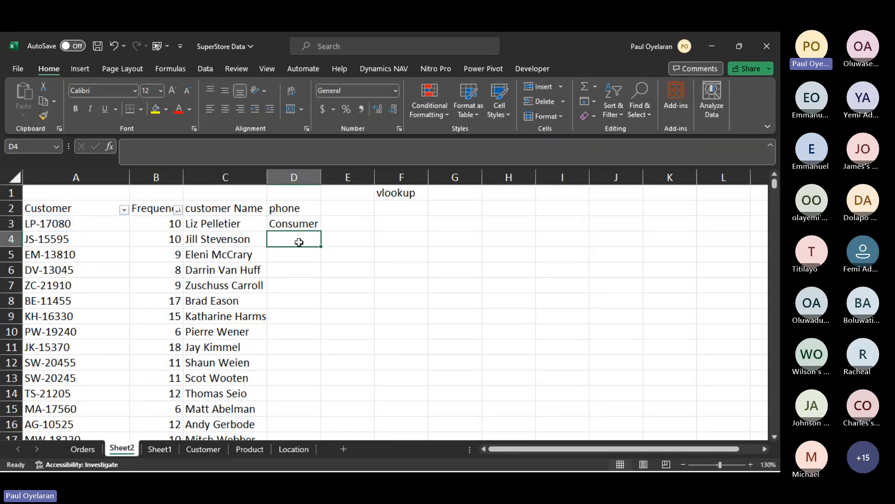
{"action": "left_click", "coordinate": [291, 225]}
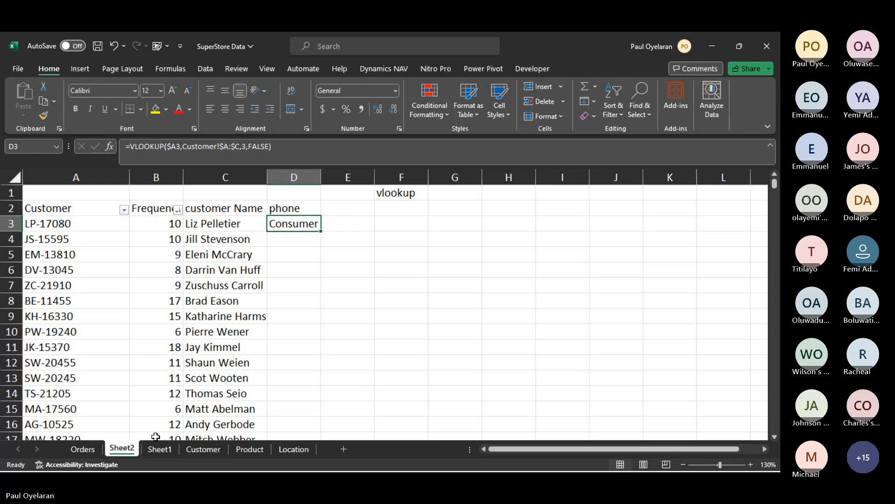
{"action": "left_click", "coordinate": [203, 449]}
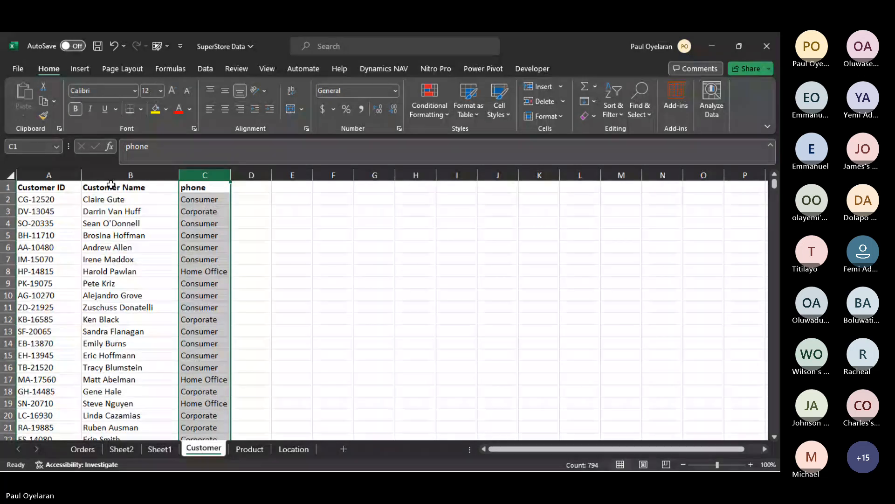
{"action": "left_click", "coordinate": [65, 173]}
{"action": "right_click", "coordinate": [65, 173]}
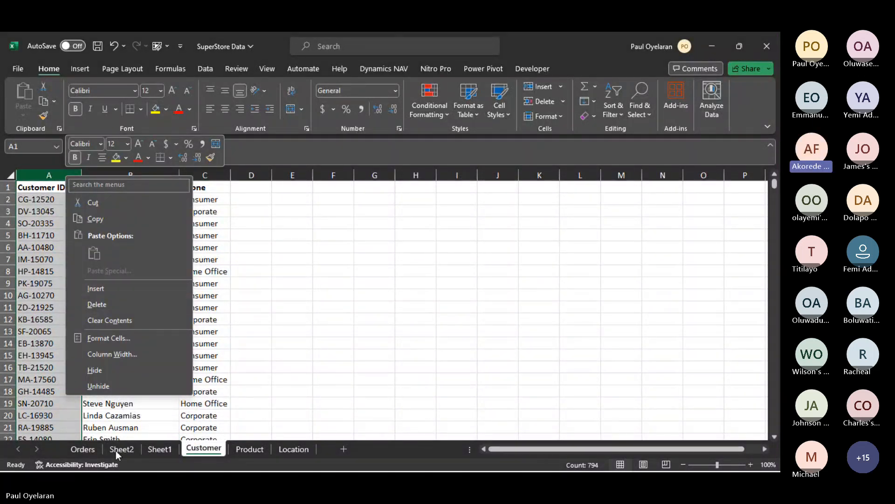
{"action": "left_click", "coordinate": [179, 383]}
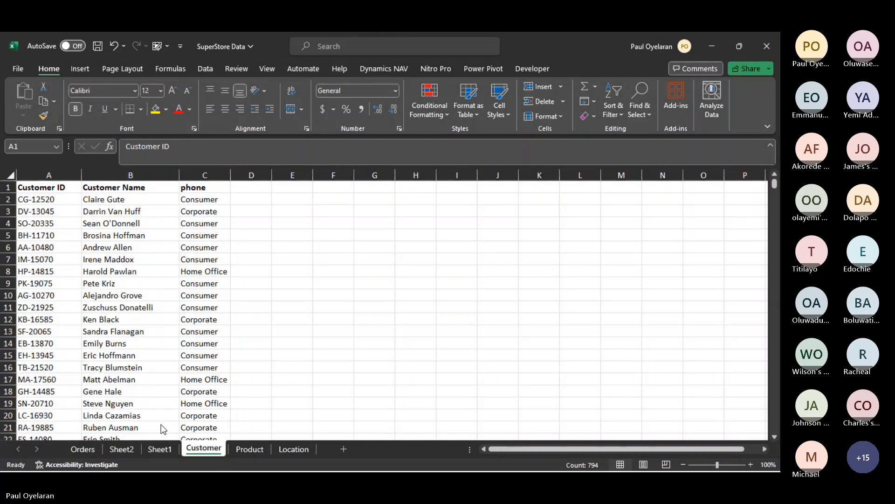
{"action": "key", "text": "super"}
{"action": "left_click", "coordinate": [149, 461]}
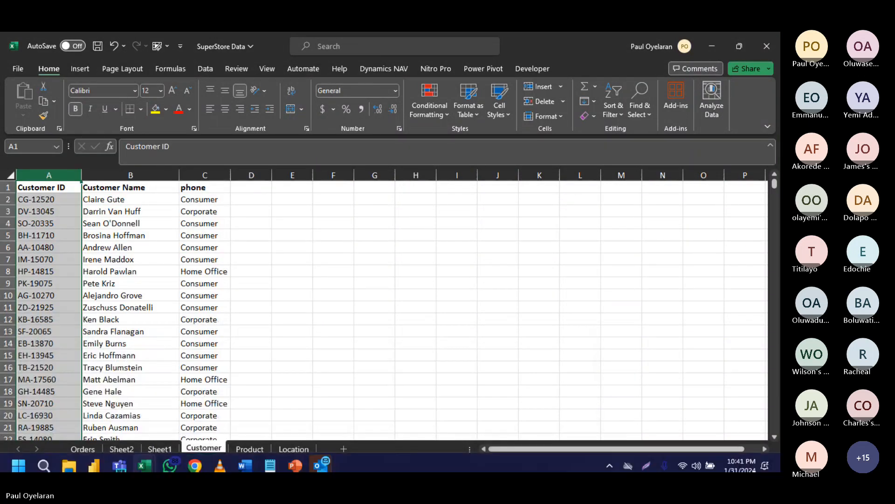
{"action": "mouse_move", "coordinate": [123, 462]}
{"action": "left_click", "coordinate": [162, 375]}
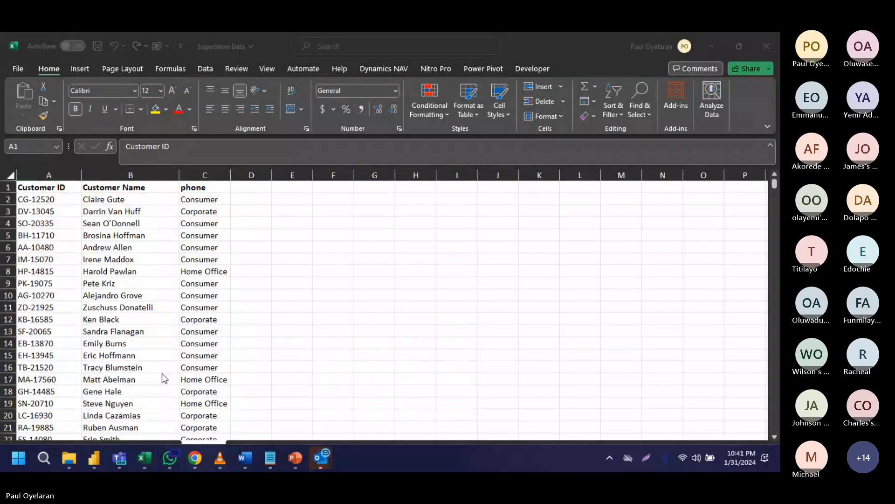
{"action": "mouse_move", "coordinate": [152, 459]}
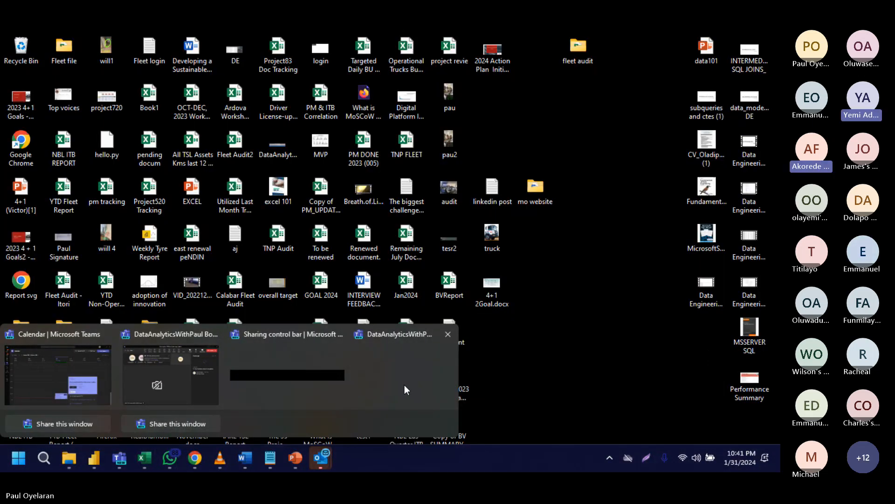
{"action": "left_click", "coordinate": [405, 385]}
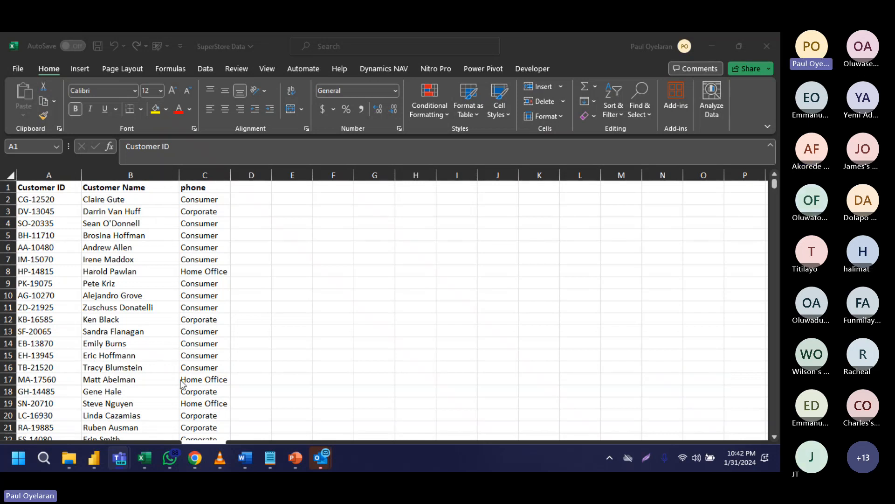
- Examine the locked lookup value and table range in C3's VLOOKUP formula on Sheet2
{"action": "key", "text": "super"}
{"action": "key", "text": "Escape"}
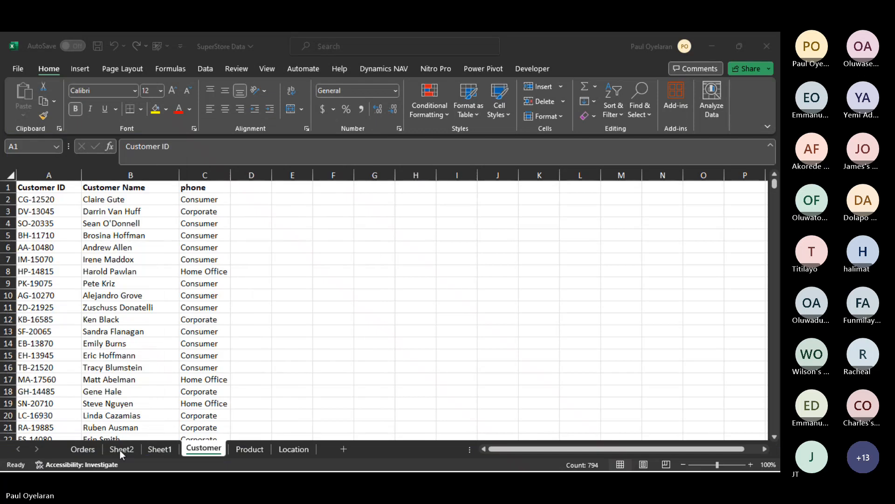
{"action": "left_click", "coordinate": [204, 199]}
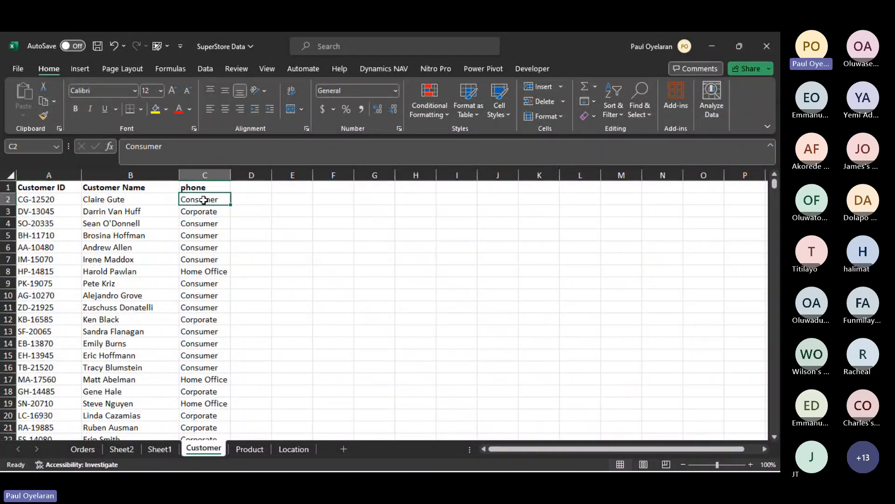
{"action": "left_click", "coordinate": [122, 449]}
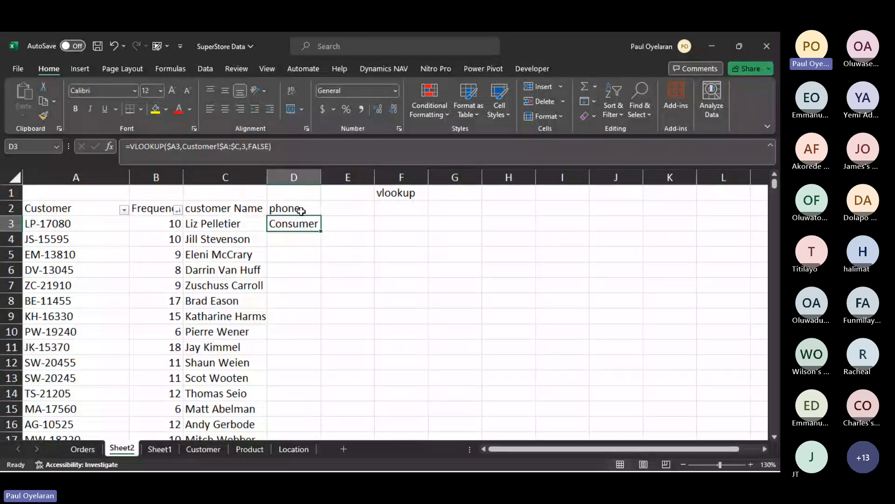
{"action": "left_click", "coordinate": [228, 224]}
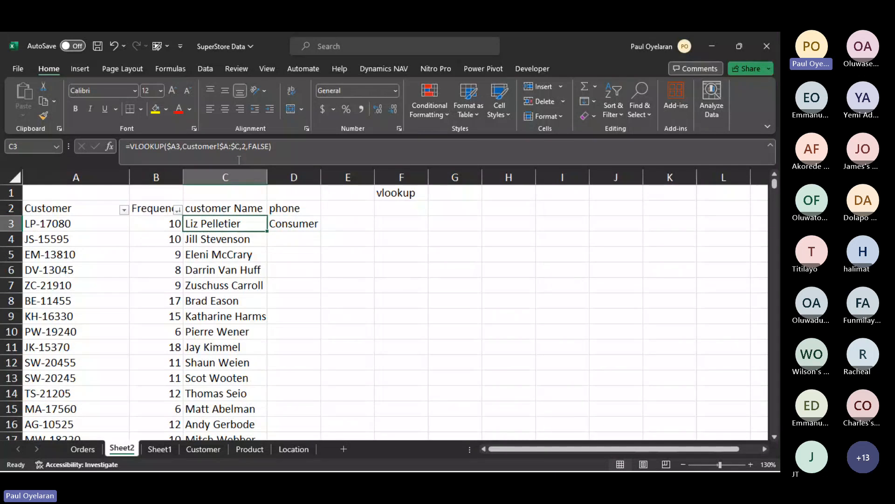
{"action": "left_click_drag", "start_coordinate": [223, 146], "coordinate": [243, 146]}
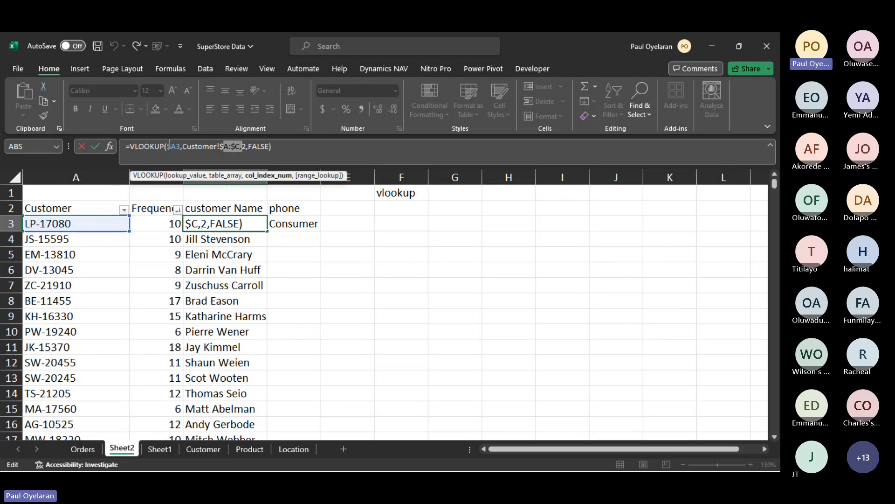
{"action": "left_click_drag", "start_coordinate": [167, 146], "coordinate": [176, 145]}
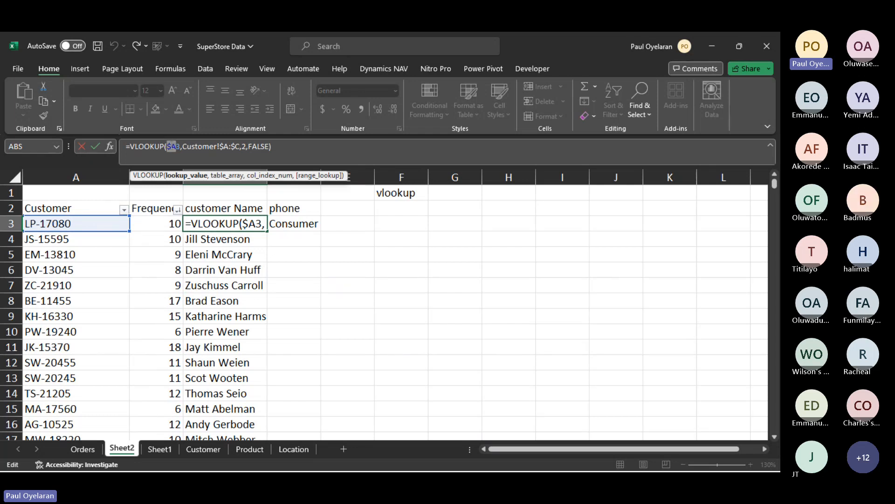
{"action": "key", "text": "ctrl+Return"}
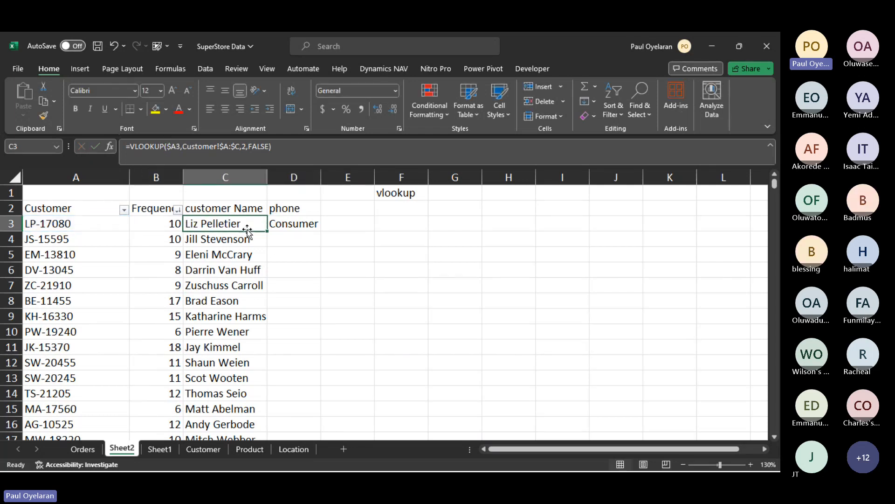
- Fill C3's VLOOKUP formula across into D3 again and set D3's column index to 3
{"action": "left_click_drag", "start_coordinate": [268, 232], "coordinate": [308, 224]}
{"action": "left_click", "coordinate": [301, 224]}
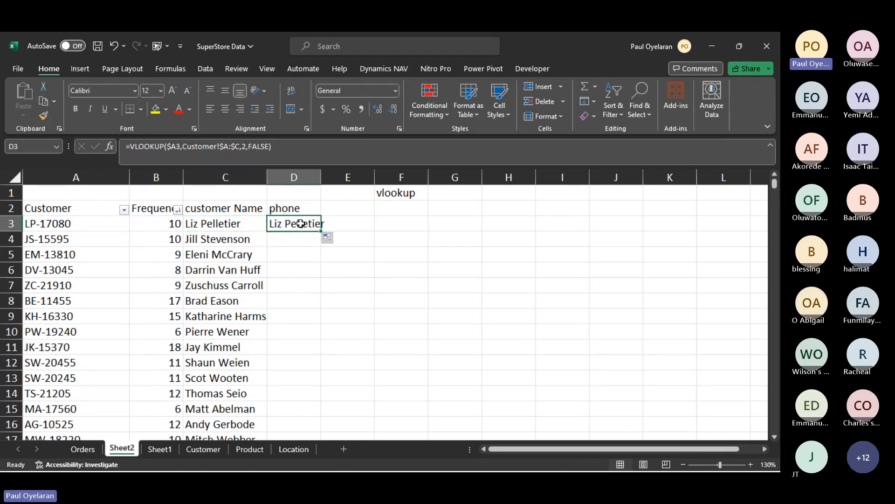
{"action": "left_click", "coordinate": [247, 146]}
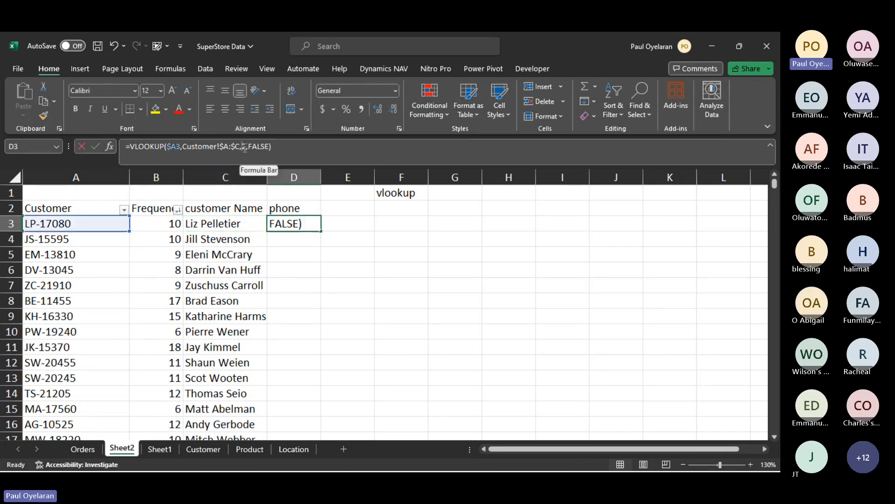
{"action": "key", "text": "BackSpace"}
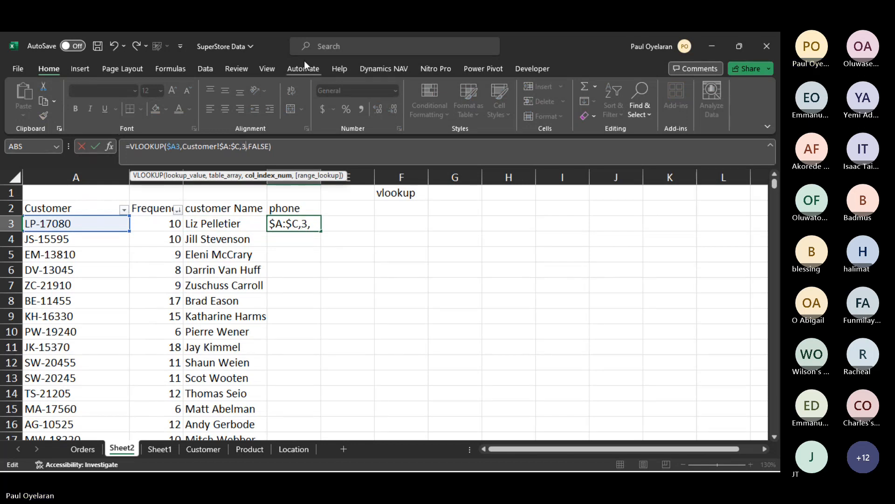
{"action": "type", "text": "3"}
{"action": "key", "text": "Return"}
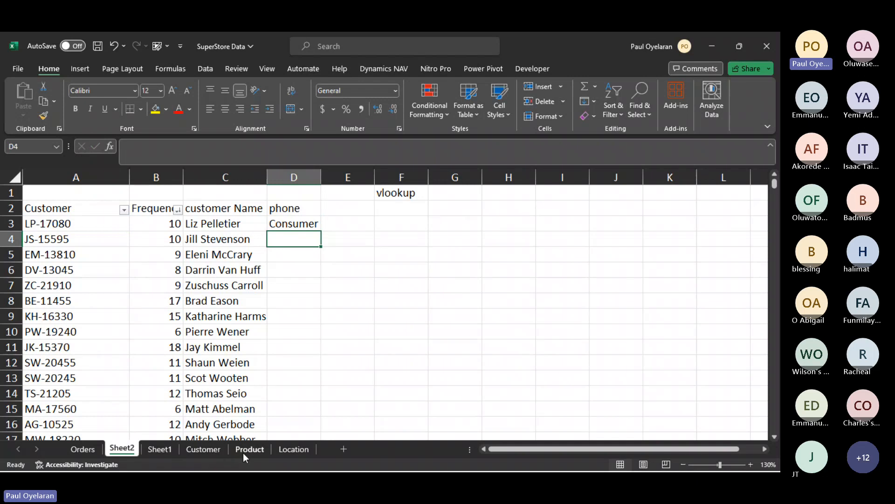
- Enter lc as a heading in cell D1 of the Customer sheet, beside the phone column
{"action": "left_click", "coordinate": [243, 453]}
{"action": "left_click", "coordinate": [204, 448]}
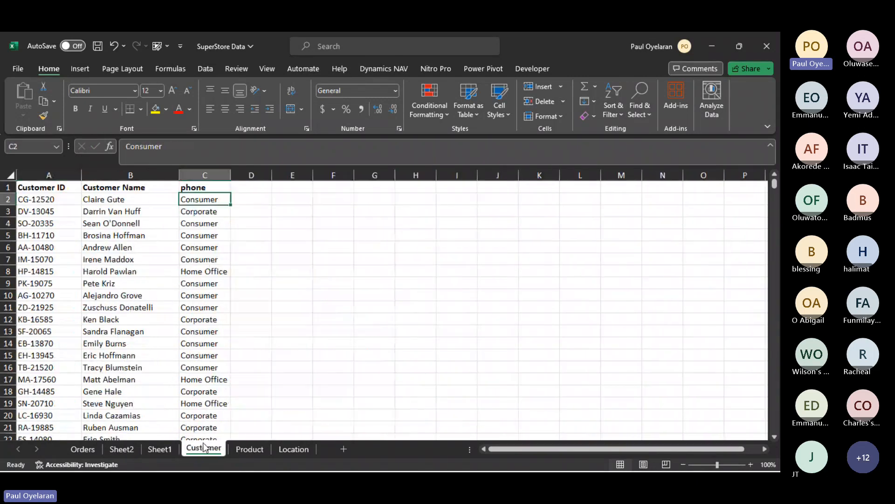
{"action": "left_click", "coordinate": [245, 189]}
{"action": "type", "text": "lc"}
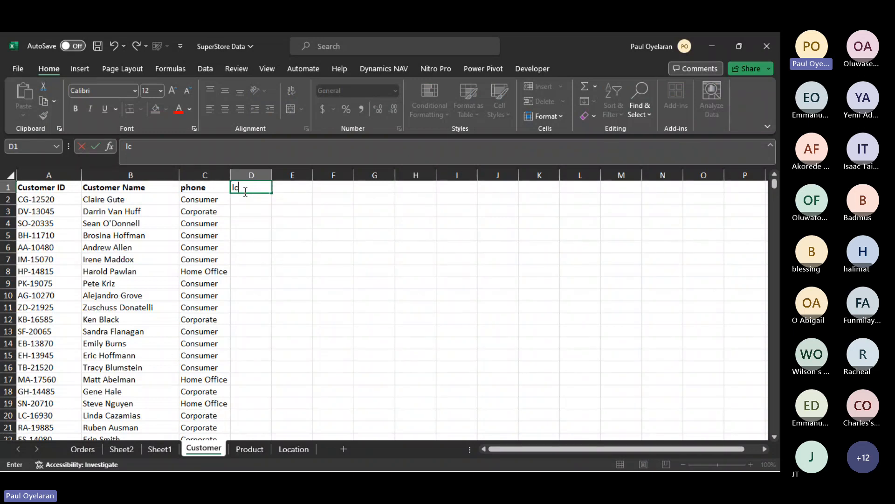
{"action": "left_click", "coordinate": [35, 187]}
- Compare the Customer sheet's column layout with the table range and column index in D3's VLOOKUP formula on Sheet2
{"action": "left_click_drag", "start_coordinate": [116, 175], "coordinate": [700, 371]}
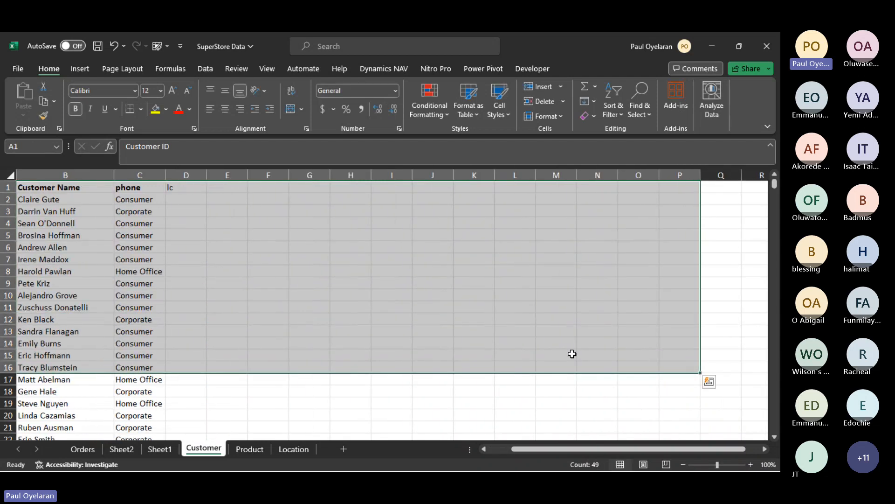
{"action": "left_click", "coordinate": [122, 450]}
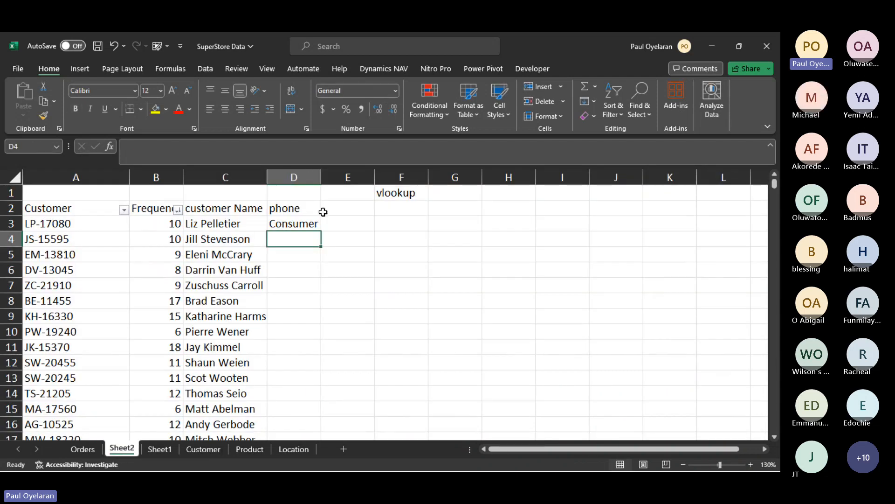
{"action": "left_click", "coordinate": [214, 449]}
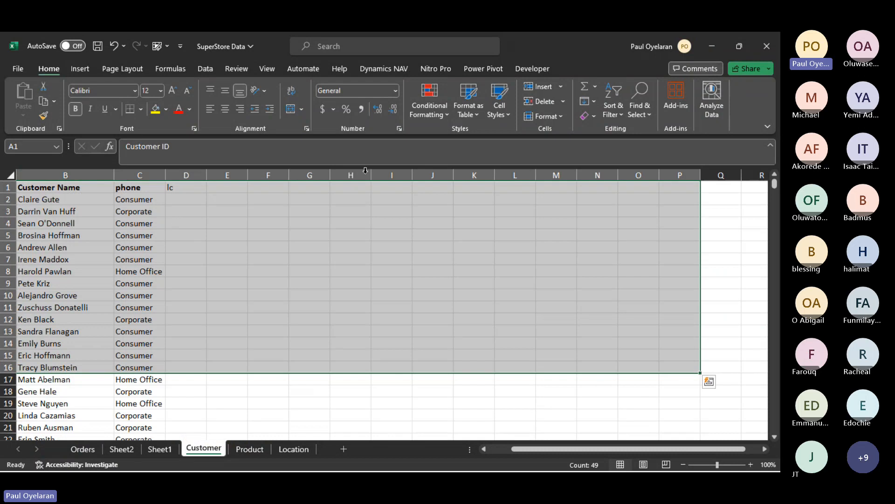
{"action": "left_click", "coordinate": [426, 220]}
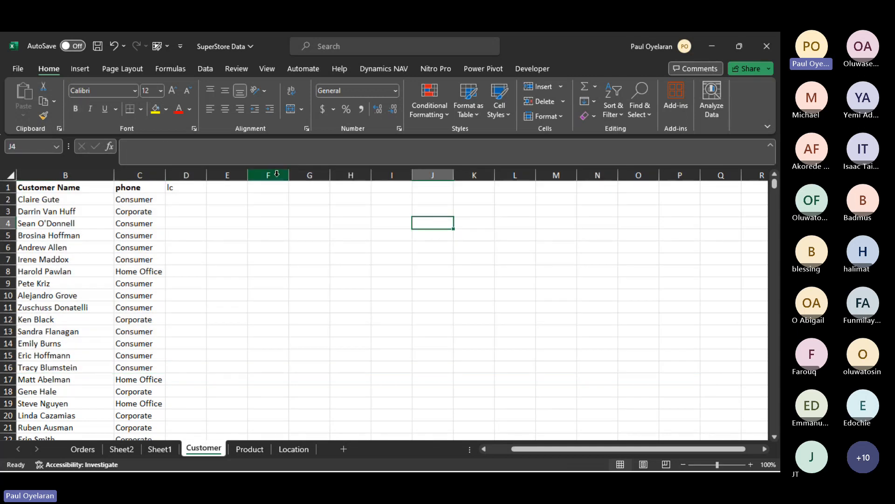
{"action": "left_click", "coordinate": [277, 174]}
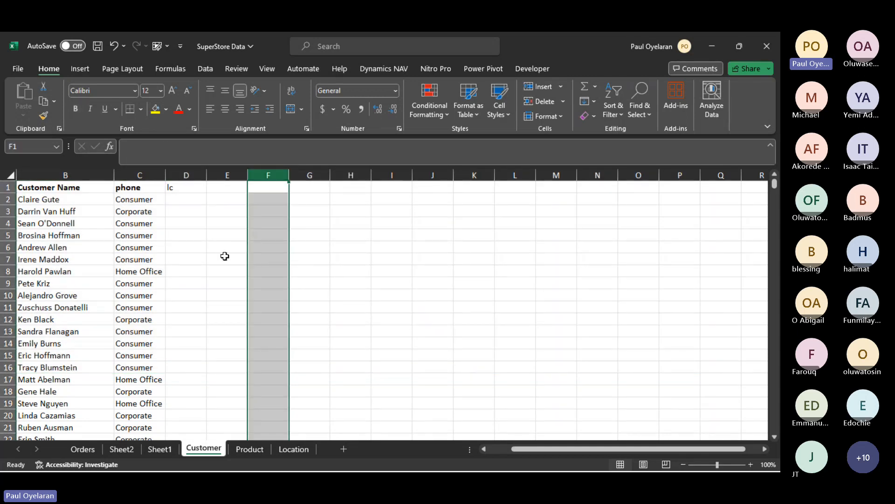
{"action": "left_click", "coordinate": [114, 450]}
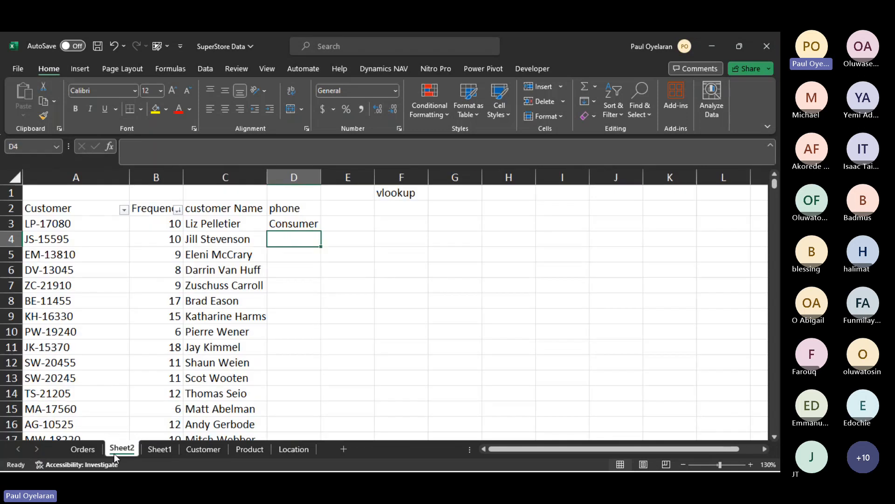
{"action": "left_click_drag", "start_coordinate": [296, 222], "coordinate": [247, 152]}
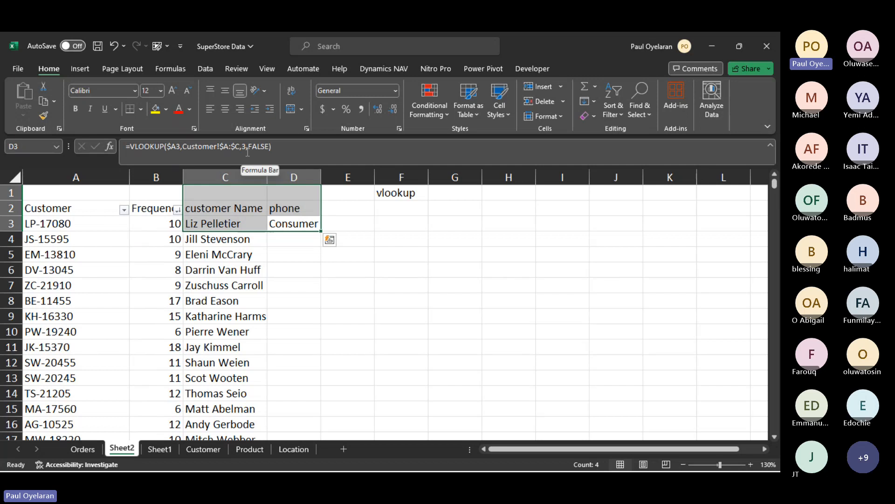
{"action": "left_click", "coordinate": [199, 450]}
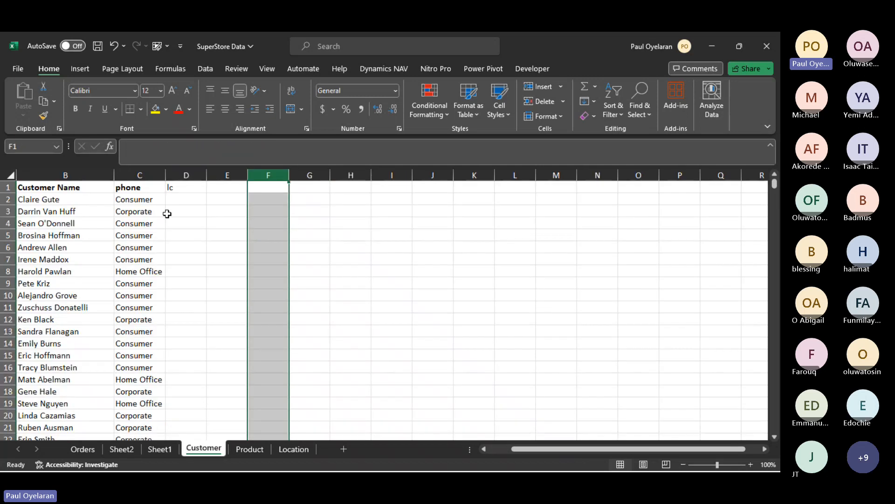
{"action": "left_click", "coordinate": [217, 188]}
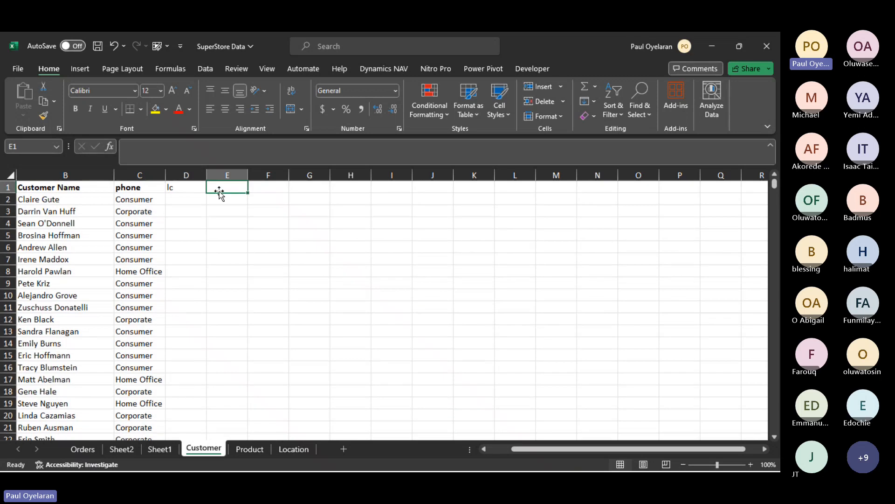
{"action": "left_click", "coordinate": [52, 186]}
{"action": "left_click_drag", "start_coordinate": [52, 186], "coordinate": [286, 382]}
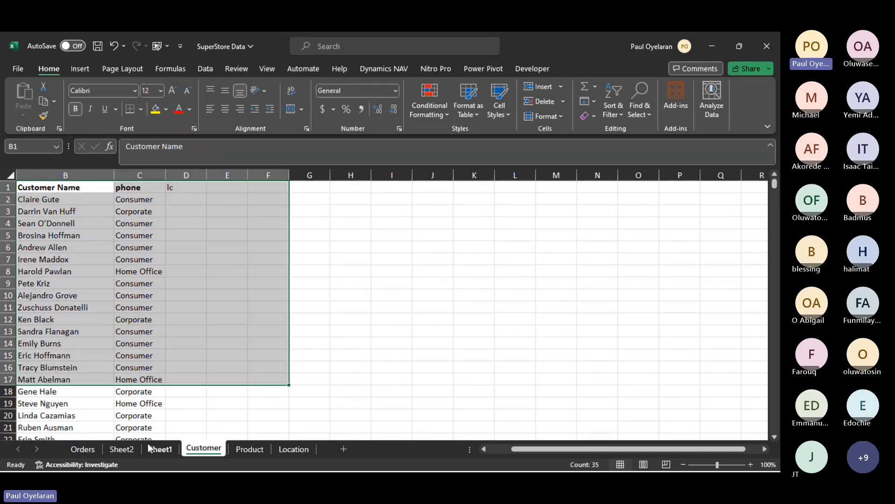
{"action": "left_click", "coordinate": [125, 450]}
{"action": "left_click", "coordinate": [246, 147]}
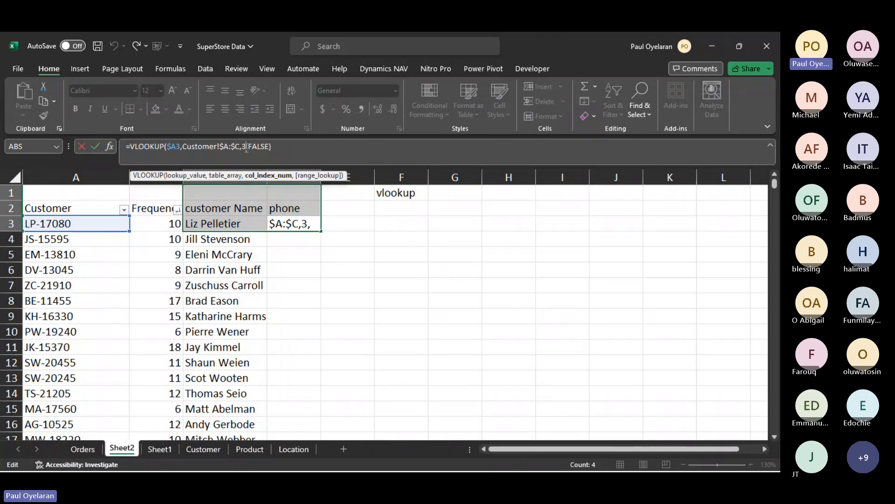
{"action": "key", "text": "Return"}
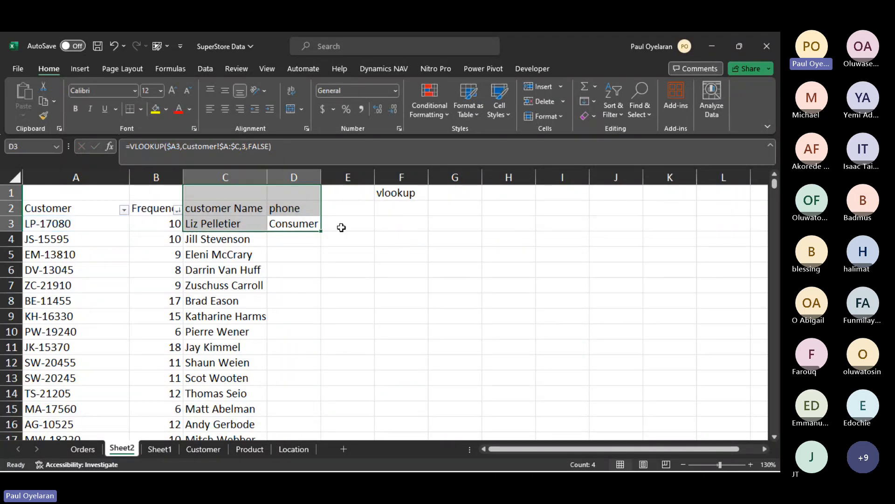
- Insert a column before Customer ID on the Customer sheet and give it the heading income
{"action": "left_click", "coordinate": [346, 209]}
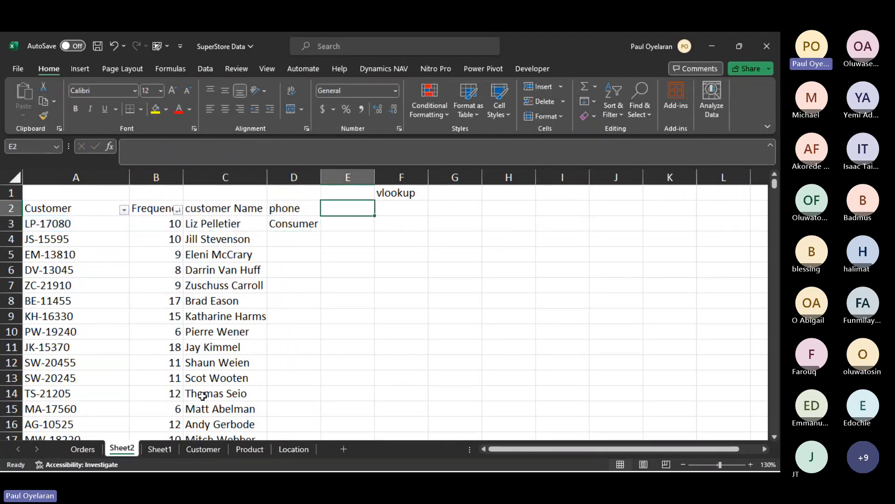
{"action": "left_click", "coordinate": [199, 449]}
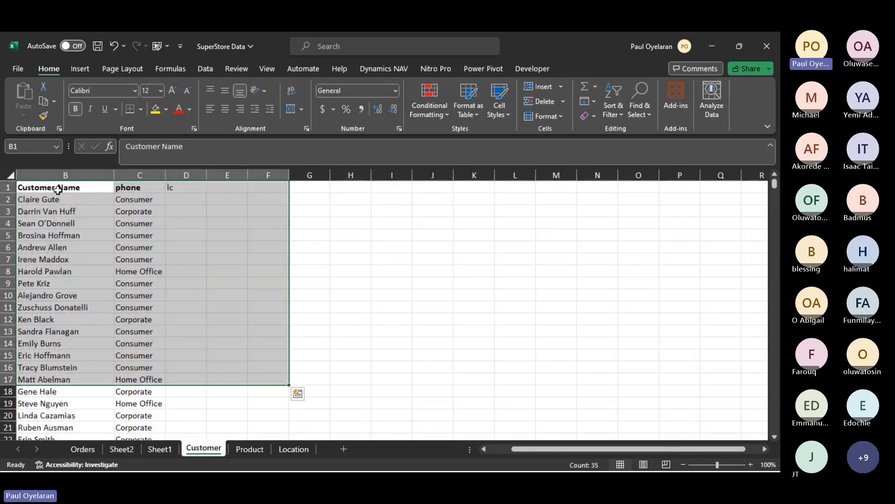
{"action": "scroll", "coordinate": [58, 189], "scroll_direction": "left", "scroll_amount": 1}
{"action": "left_click", "coordinate": [59, 177]}
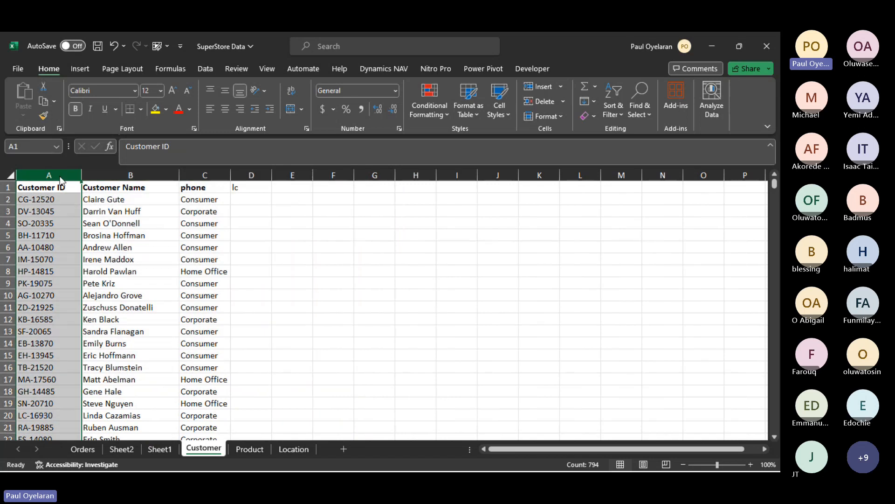
{"action": "right_click", "coordinate": [59, 177]}
{"action": "left_click", "coordinate": [110, 285]}
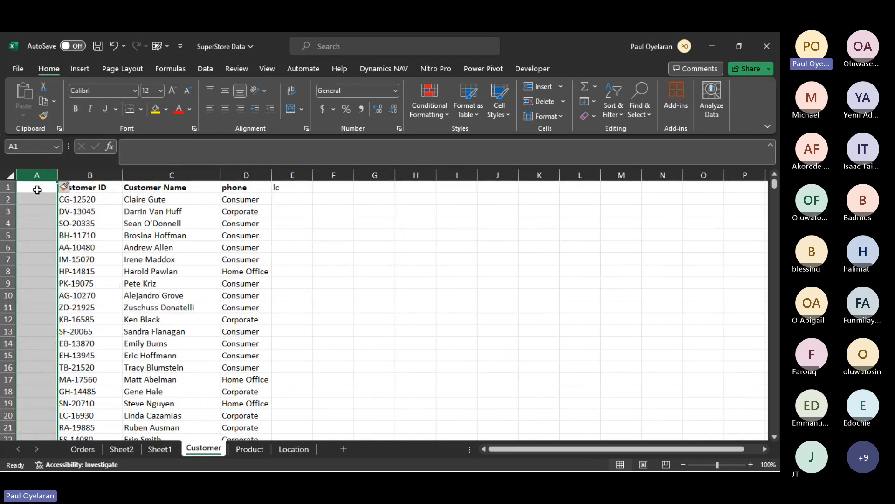
{"action": "left_click", "coordinate": [37, 189]}
{"action": "type", "text": "income"}
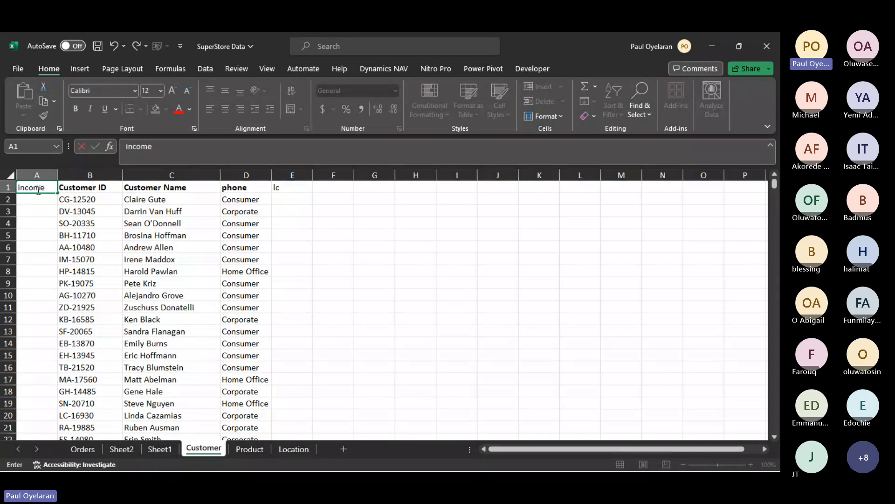
{"action": "key", "text": "Return"}
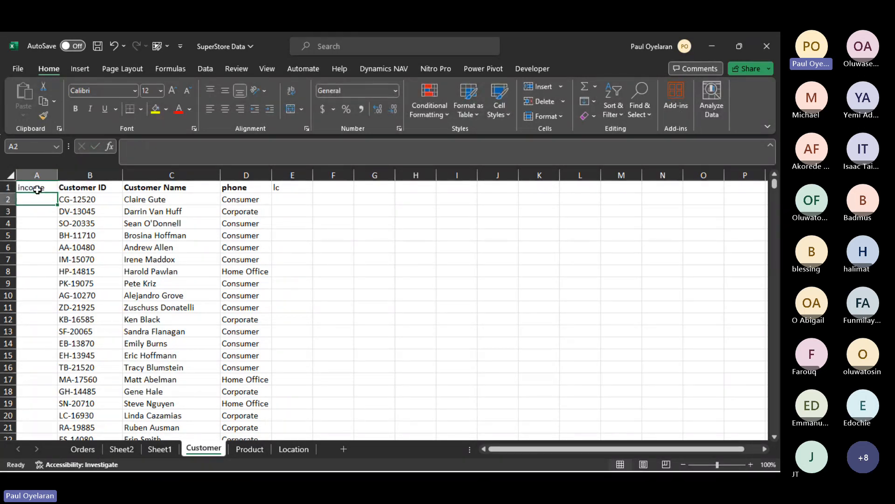
- Enter 100 in cell A2 and fill it down the income column beside all customers
{"action": "type", "text": "10"}
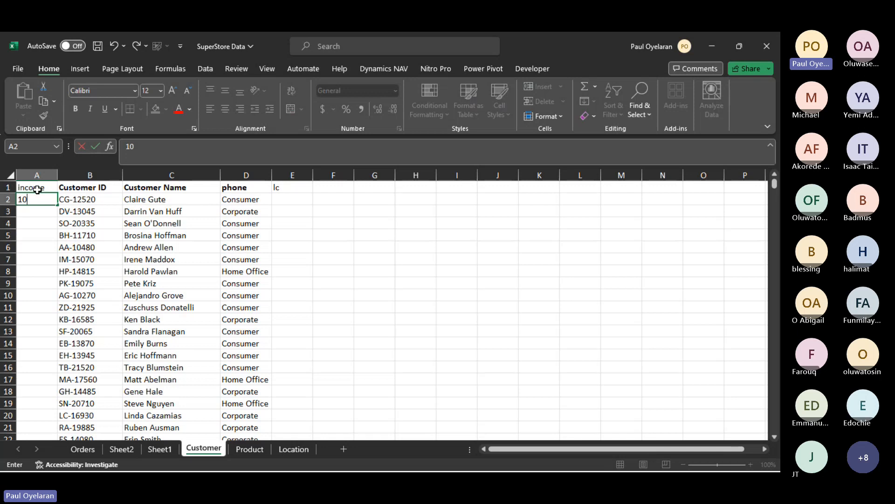
{"action": "type", "text": "0"}
{"action": "key", "text": "Return"}
{"action": "left_click_drag", "start_coordinate": [43, 198], "coordinate": [55, 210]}
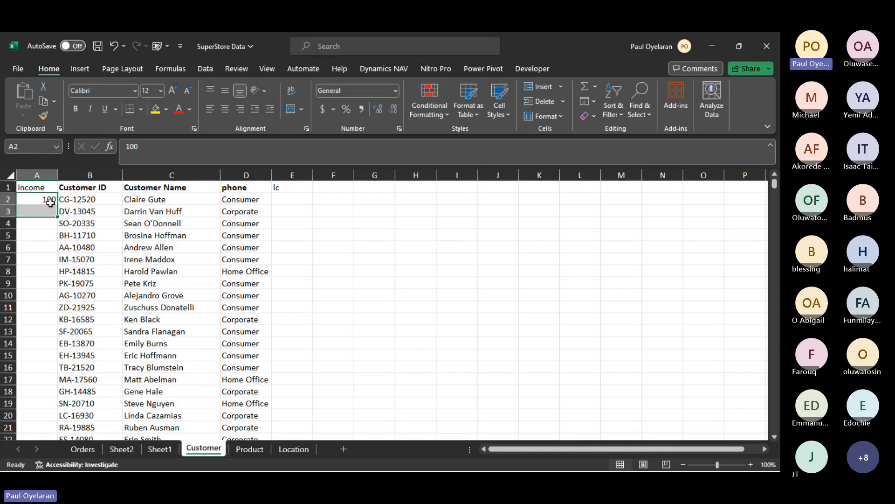
{"action": "double_click", "coordinate": [57, 216]}
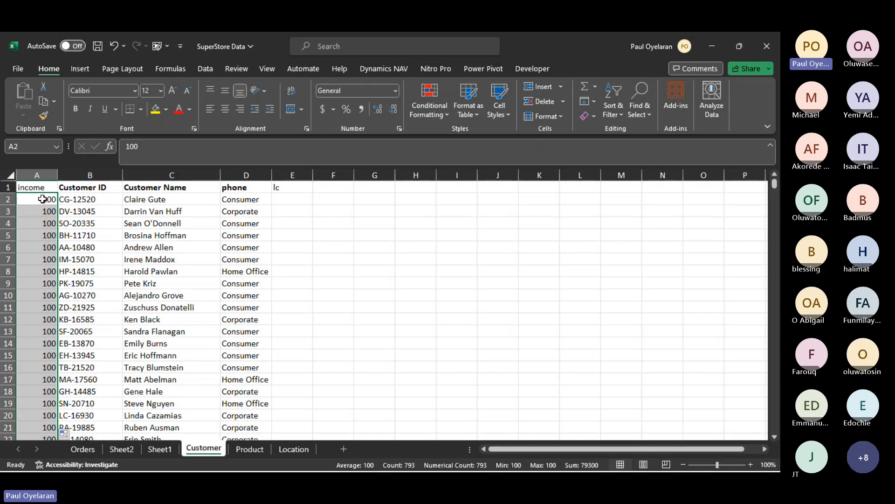
{"action": "left_click", "coordinate": [48, 174]}
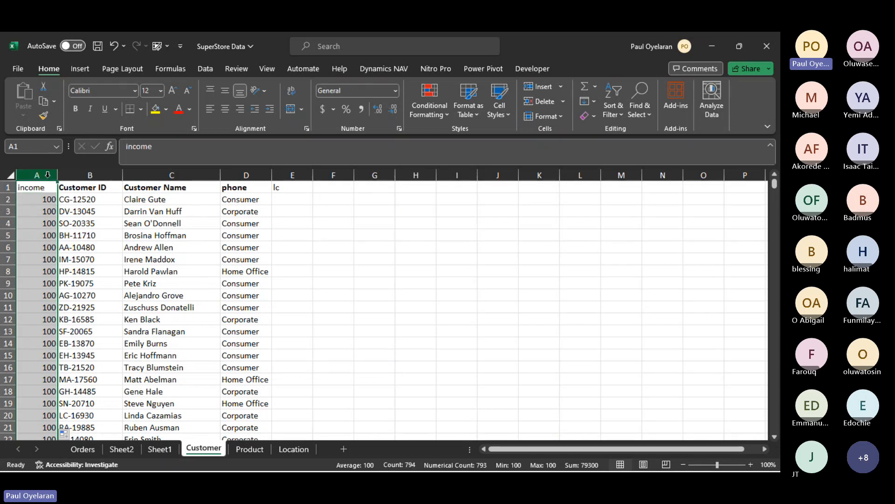
- Move the income column from column A to column E on the Customer sheet, replacing the lc heading
{"action": "key", "text": "ctrl+c"}
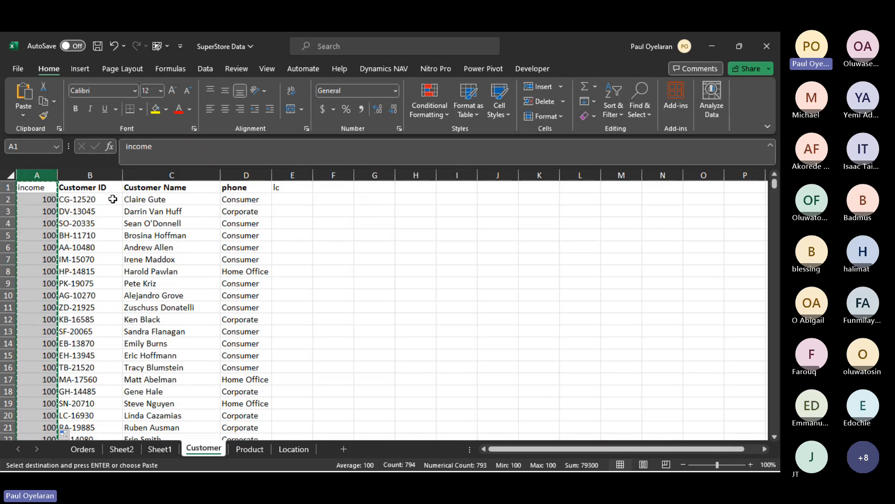
{"action": "left_click", "coordinate": [290, 188]}
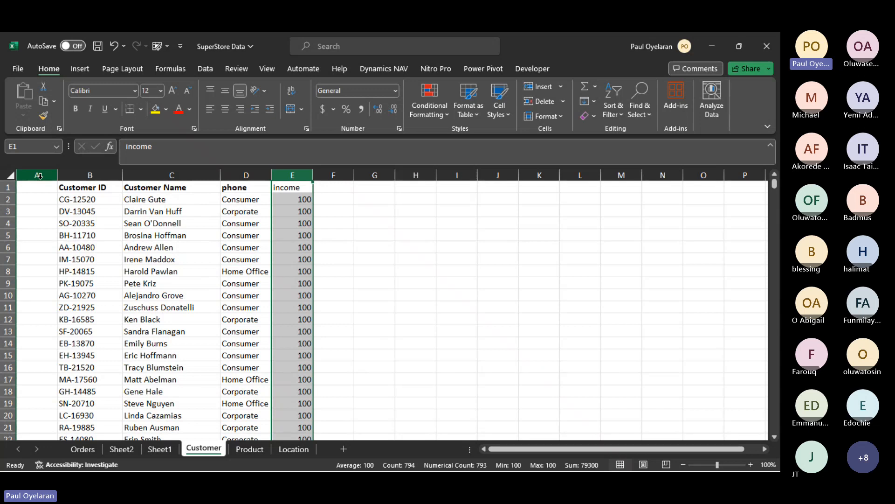
- Switch to the Book1 workbook and examine the VLOOKUP with CHOOSE formula in C10 of the grade table
{"action": "mouse_move", "coordinate": [149, 461]}
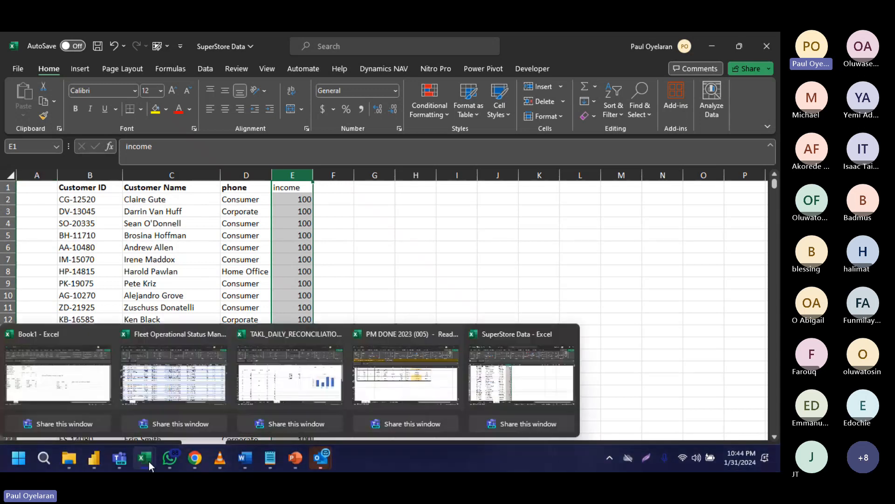
{"action": "left_click", "coordinate": [96, 391]}
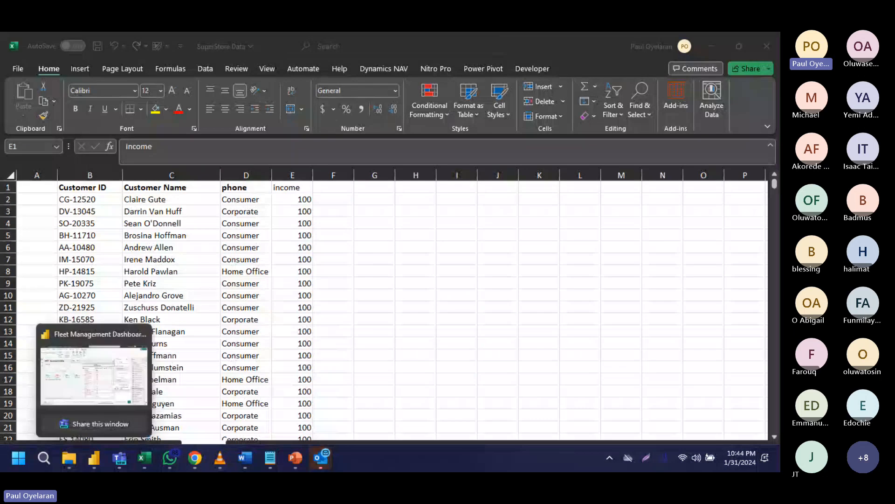
{"action": "left_click", "coordinate": [77, 380]}
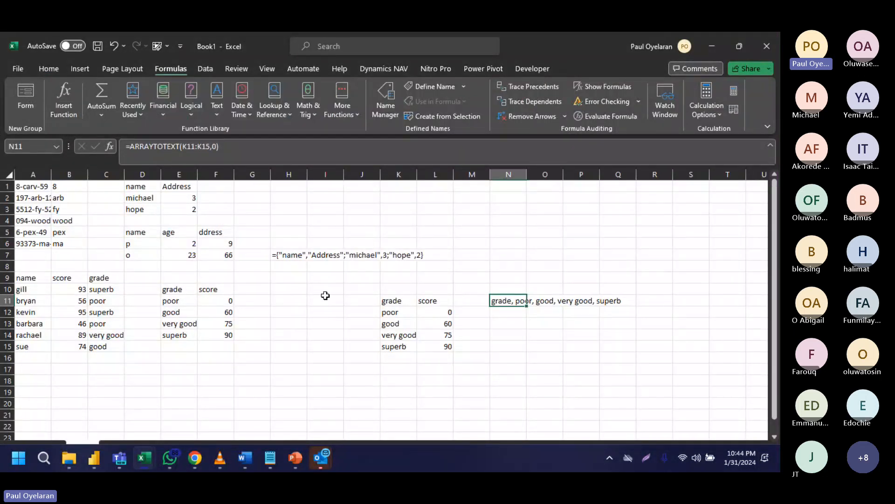
{"action": "left_click", "coordinate": [182, 288]}
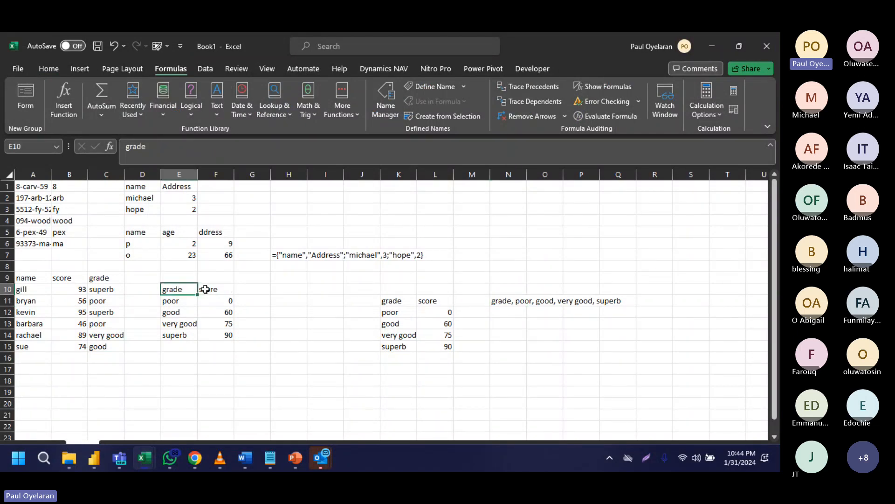
{"action": "left_click", "coordinate": [106, 280]}
{"action": "left_click", "coordinate": [106, 286]}
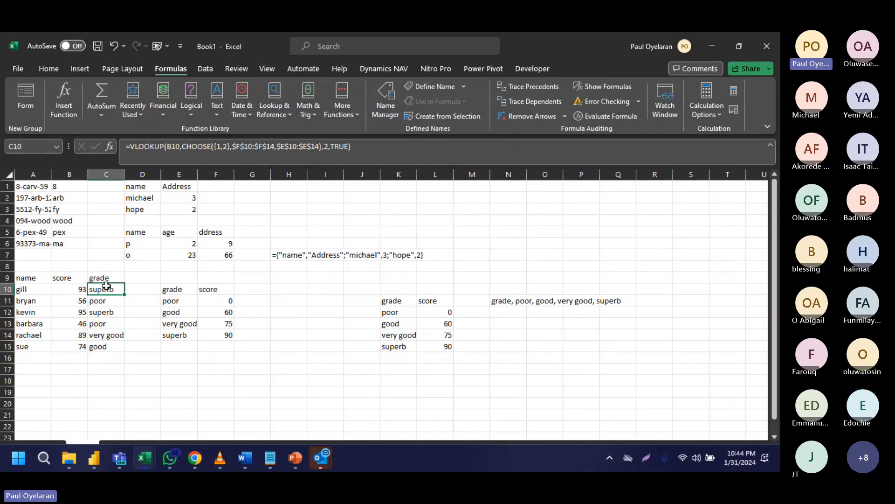
{"action": "double_click", "coordinate": [148, 148]}
{"action": "left_click_drag", "start_coordinate": [148, 149], "coordinate": [377, 144]}
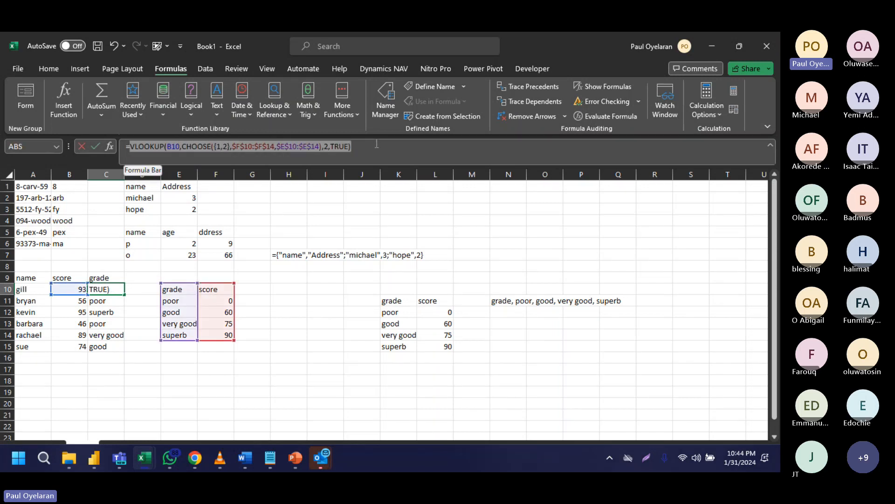
{"action": "left_click", "coordinate": [225, 147]}
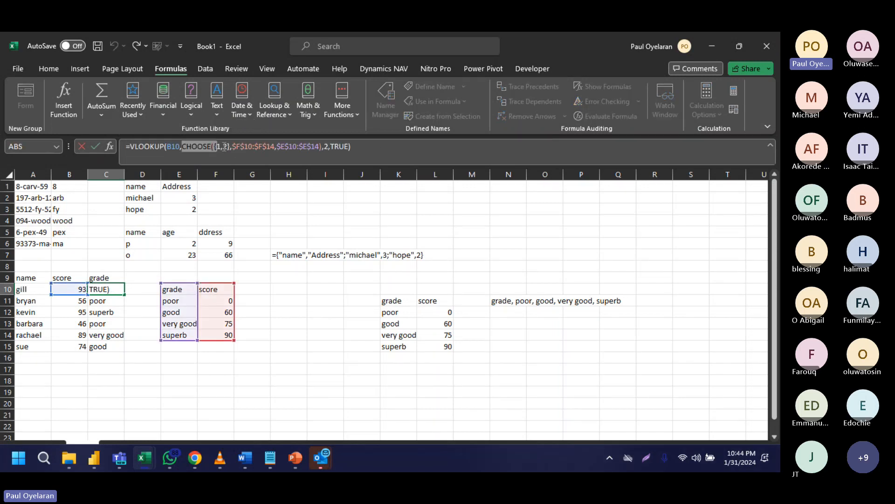
{"action": "left_click_drag", "start_coordinate": [225, 147], "coordinate": [234, 147]}
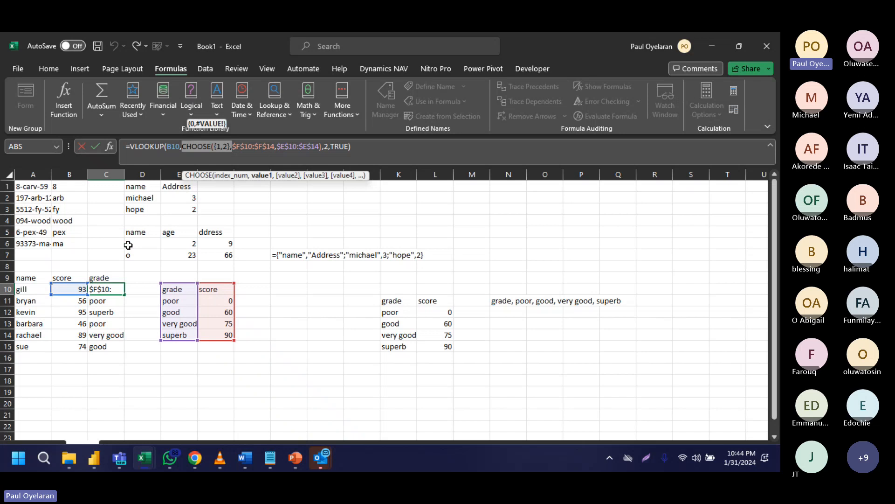
{"action": "key", "text": "ctrl+Return"}
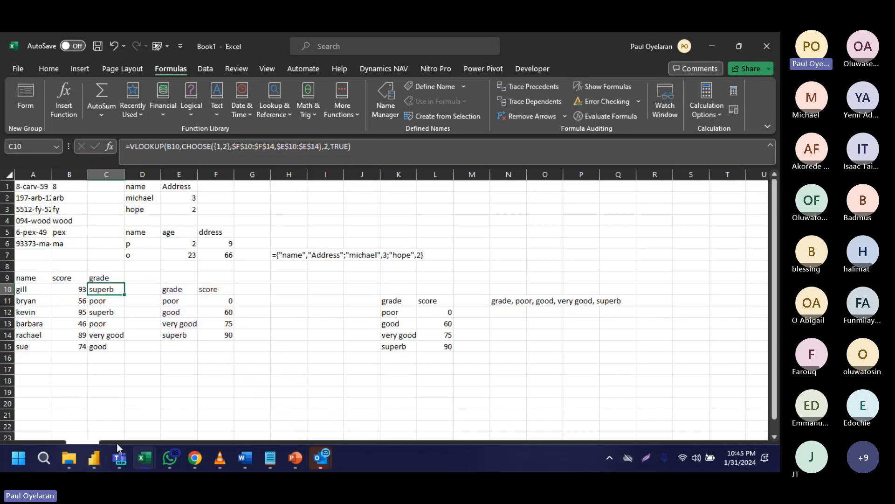
- Return to the SuperStore Data workbook and delete the empty column before Customer ID on the Customer sheet
{"action": "mouse_move", "coordinate": [143, 458]}
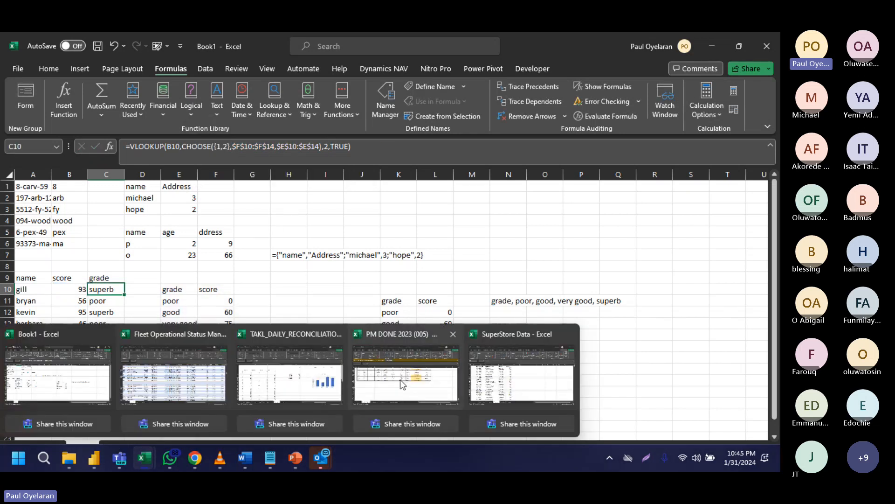
{"action": "left_click", "coordinate": [500, 351]}
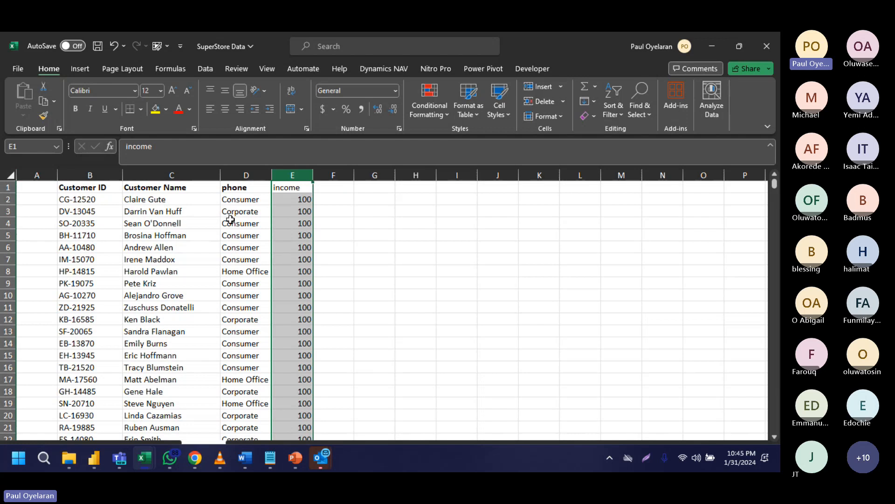
{"action": "left_click", "coordinate": [96, 185]}
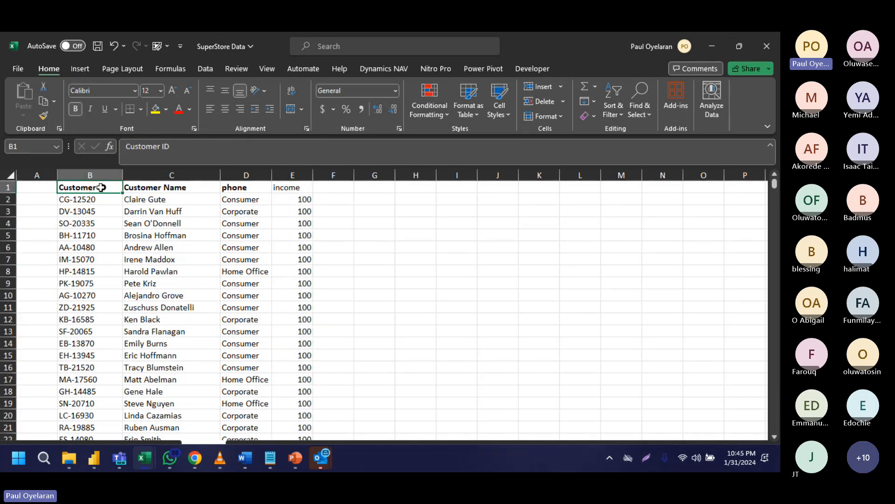
{"action": "left_click_drag", "start_coordinate": [101, 187], "coordinate": [205, 187]}
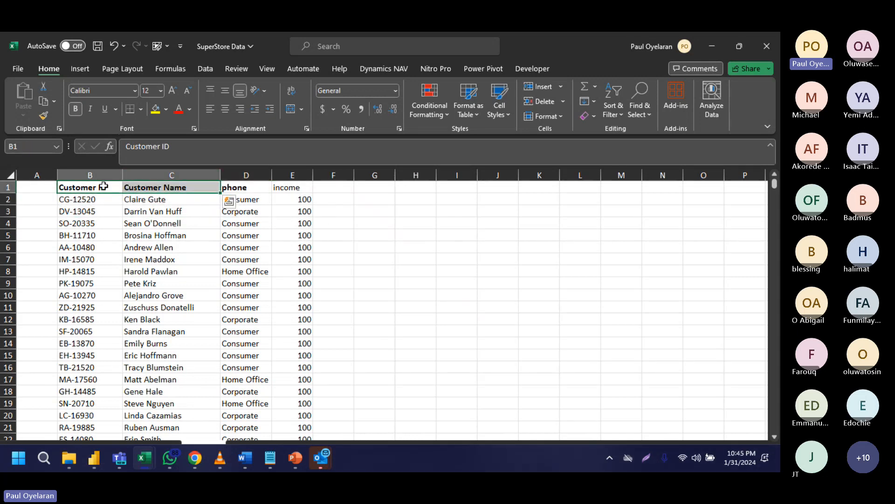
{"action": "left_click", "coordinate": [103, 187]}
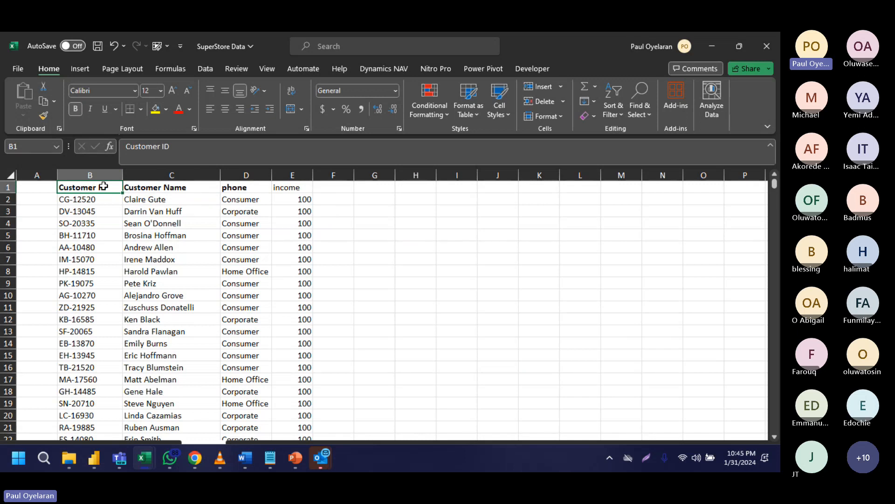
{"action": "left_click_drag", "start_coordinate": [102, 187], "coordinate": [23, 195]}
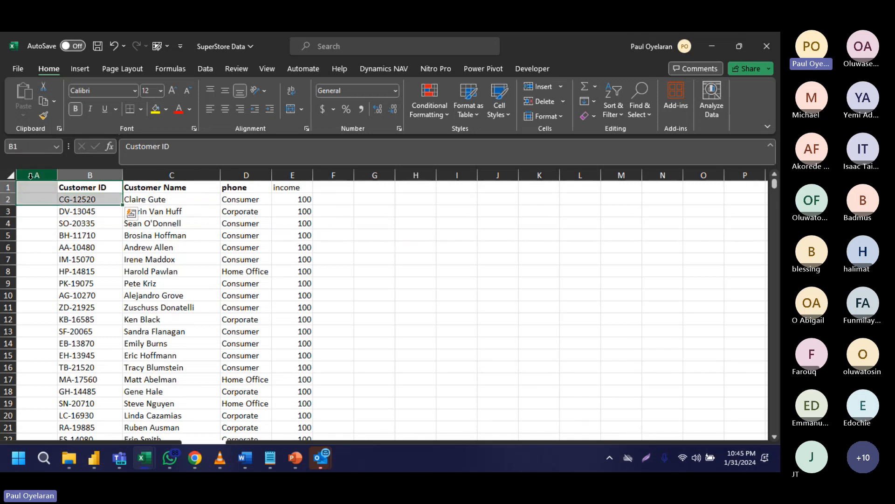
{"action": "left_click", "coordinate": [31, 176]}
{"action": "right_click", "coordinate": [32, 179]}
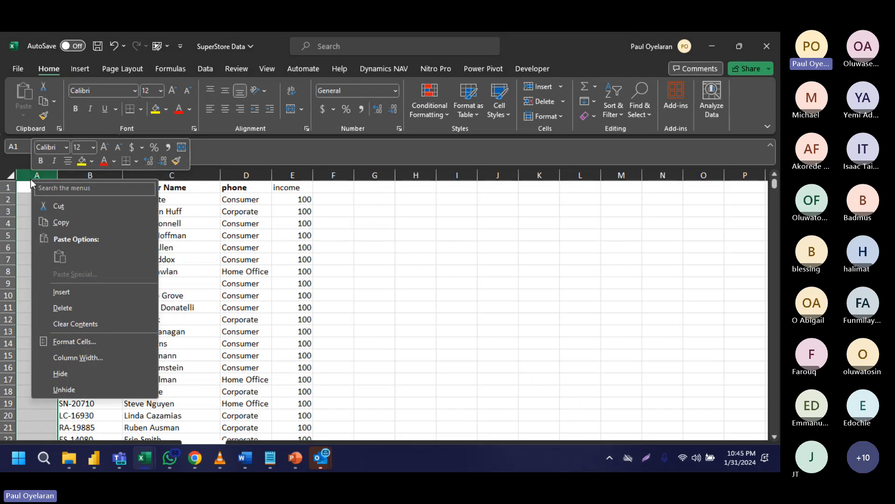
{"action": "left_click", "coordinate": [82, 309]}
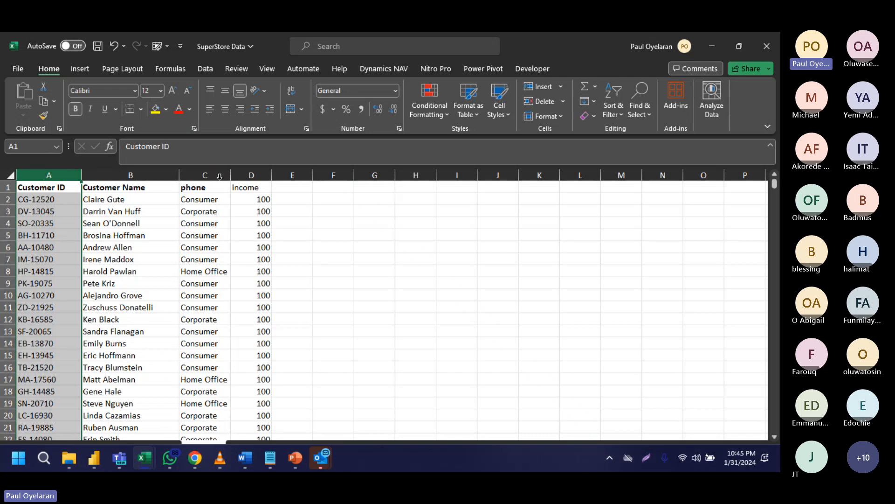
- Review the Customer sheet's headers from Customer ID to income, and check D3's VLOOKUP formula on Sheet2
{"action": "left_click", "coordinate": [266, 190]}
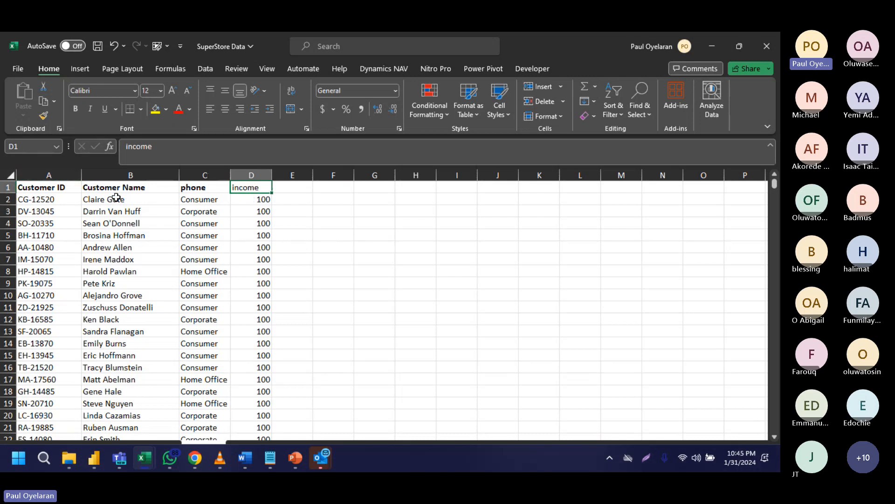
{"action": "left_click_drag", "start_coordinate": [61, 191], "coordinate": [272, 191]}
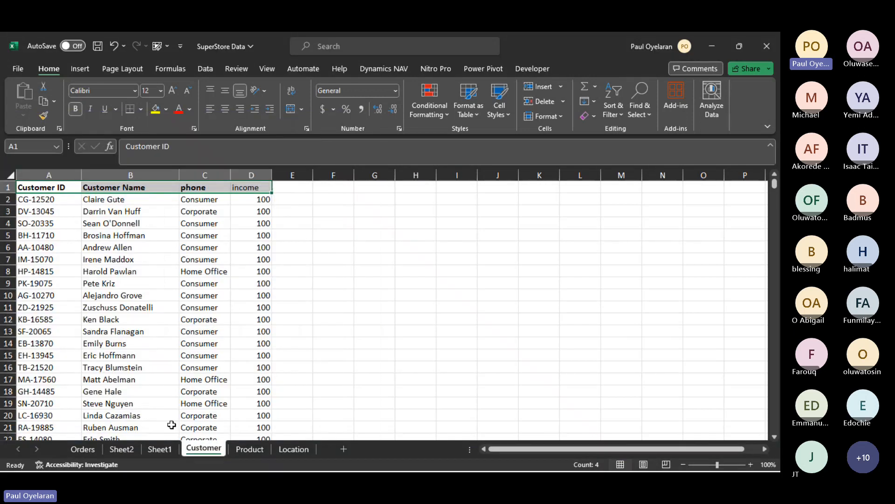
{"action": "left_click", "coordinate": [124, 449]}
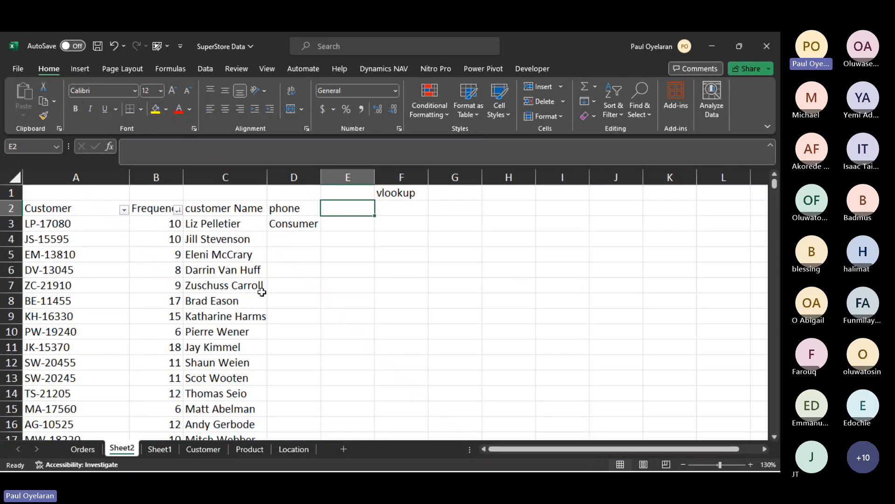
{"action": "left_click", "coordinate": [318, 229]}
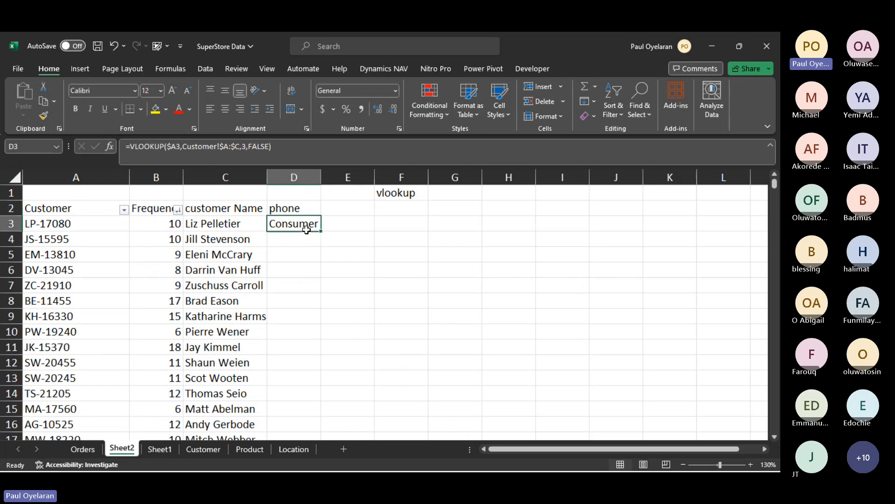
- List countifs in cell F2 and countif in cell F3 of Sheet2, below the vlookup entry
{"action": "left_click", "coordinate": [410, 212]}
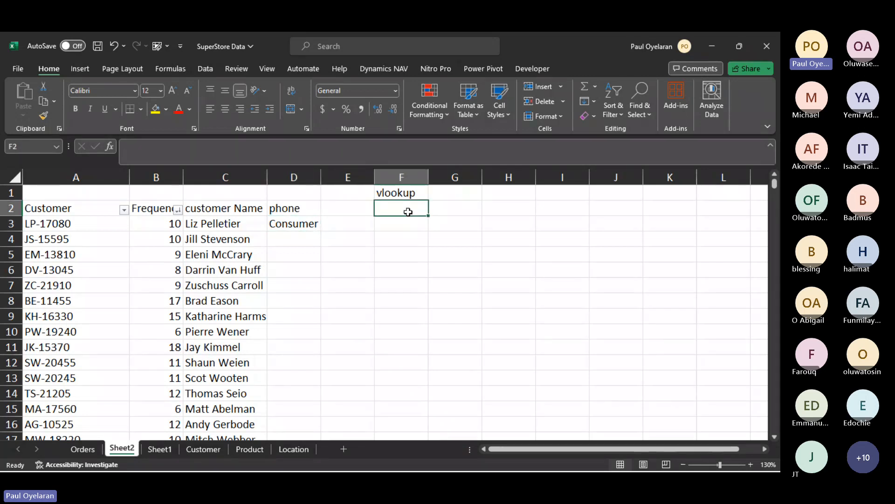
{"action": "type", "text": "cou"}
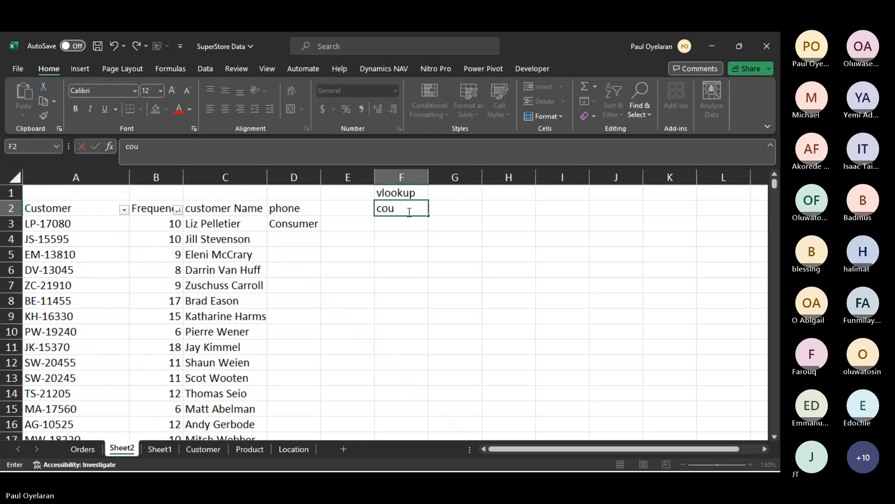
{"action": "type", "text": "ntifs"}
{"action": "key", "text": "Return"}
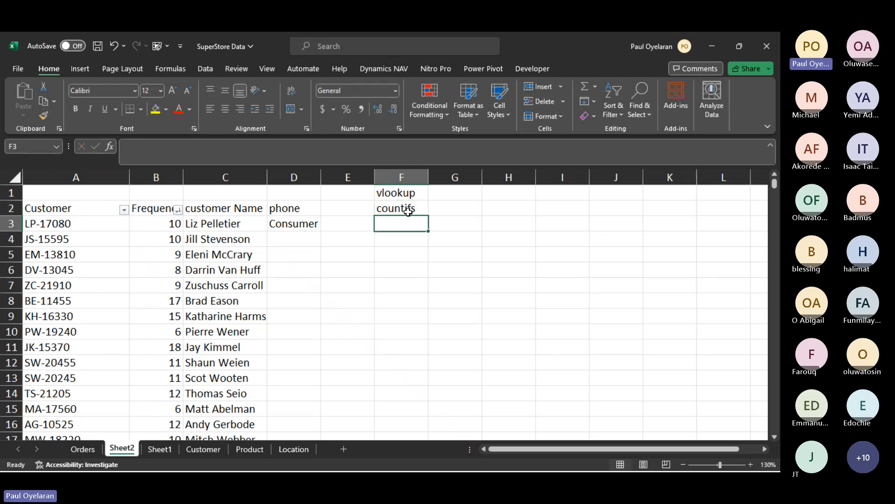
{"action": "type", "text": "countifs"}
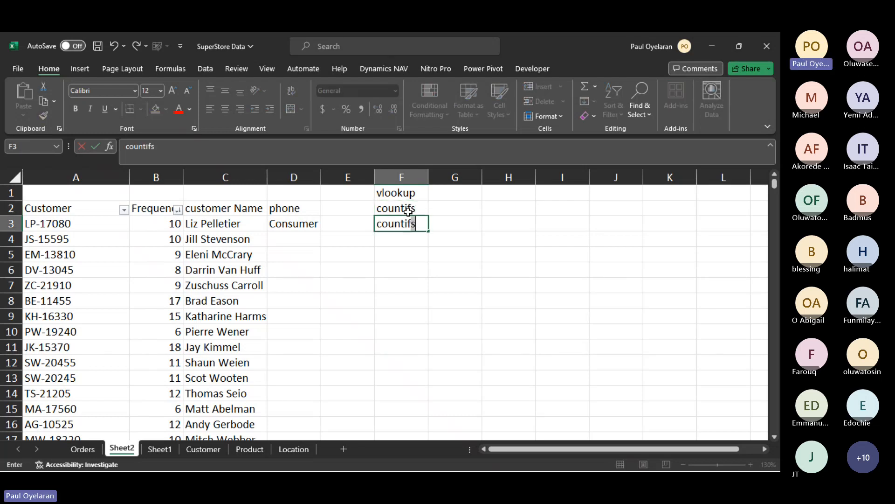
{"action": "key", "text": "BackSpace"}
{"action": "key", "text": "Return"}
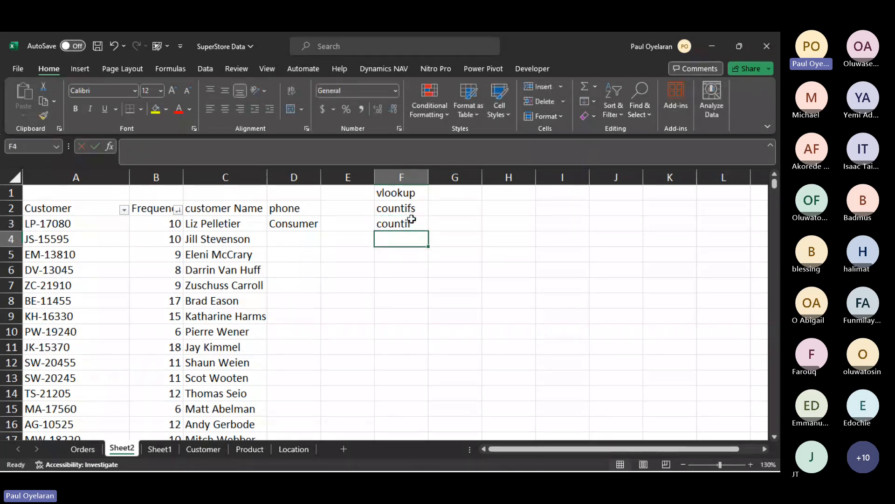
{"action": "left_click", "coordinate": [419, 210]}
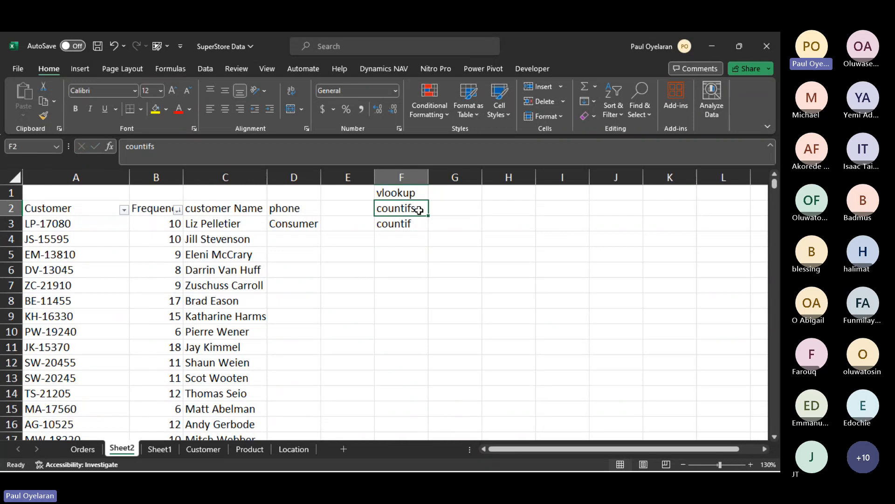
- Enter nassaraw in cell H2 and nigeria in cell I1 of Sheet2
{"action": "left_click", "coordinate": [450, 211]}
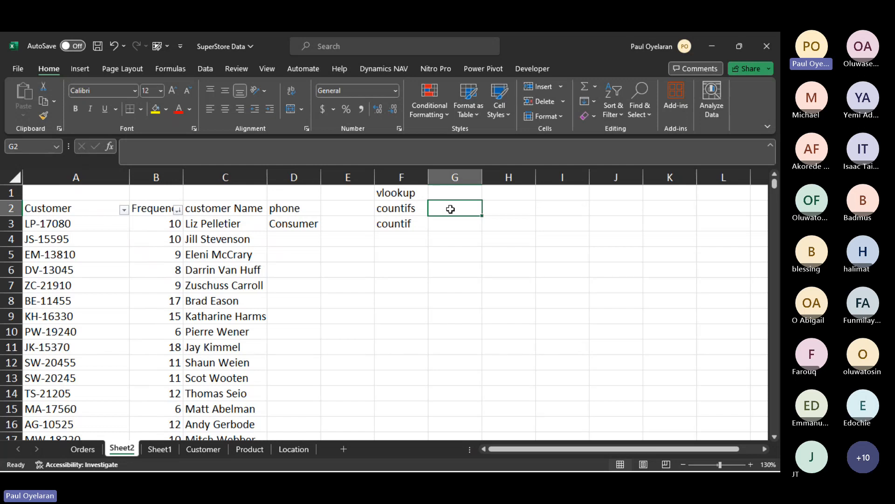
{"action": "left_click", "coordinate": [500, 208]}
{"action": "type", "text": "n"}
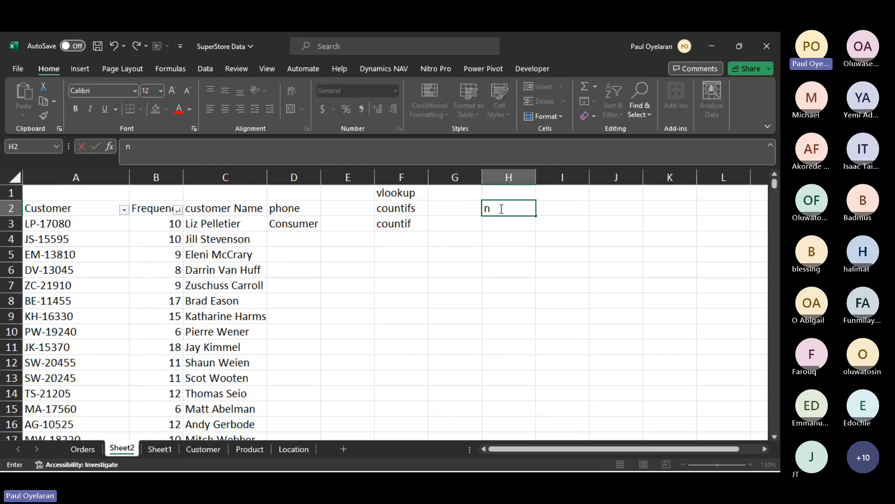
{"action": "type", "text": "assaraw"}
{"action": "key", "text": "Return"}
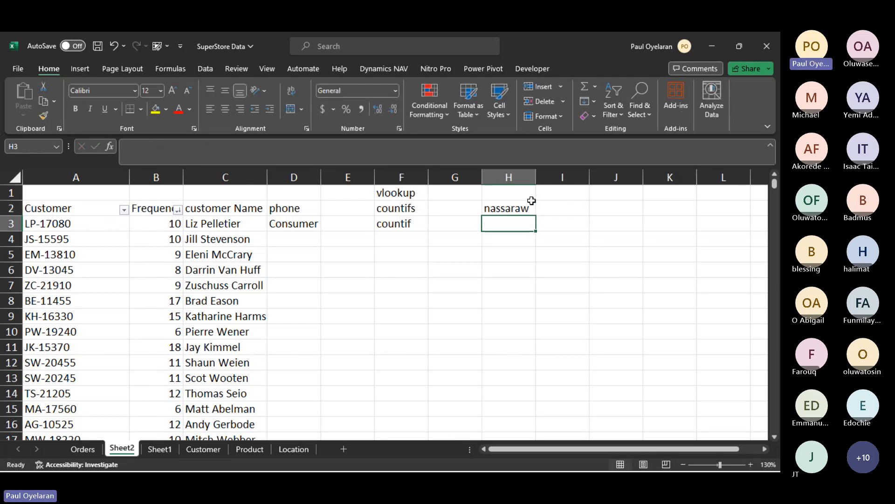
{"action": "left_click", "coordinate": [571, 195]}
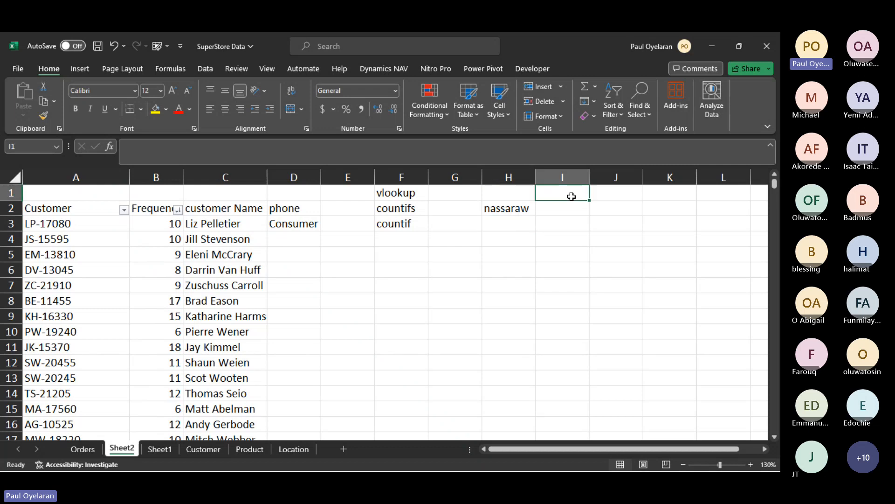
{"action": "type", "text": "nig"}
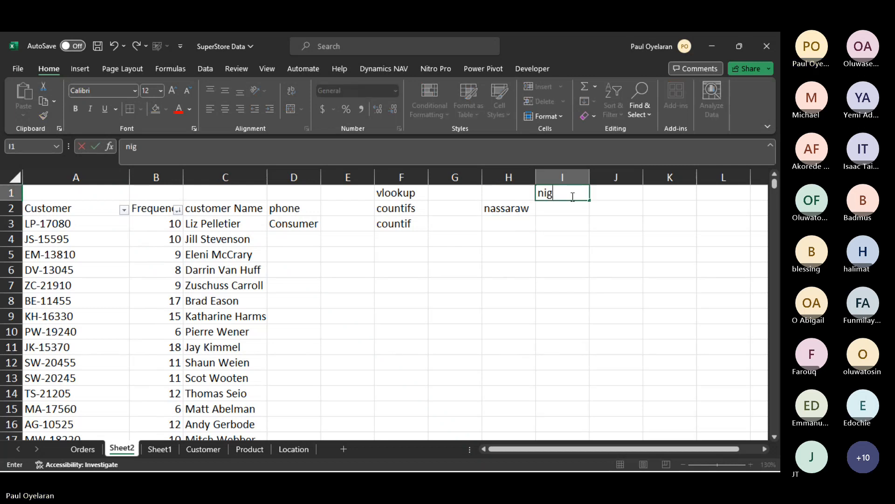
{"action": "type", "text": "eria"}
{"action": "key", "text": "Return"}
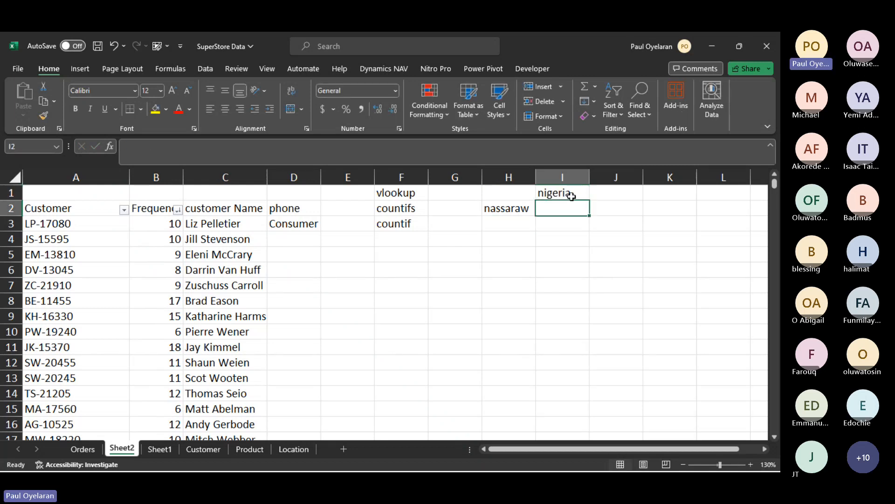
- Enter nassarawa in cell I2 of Sheet2, directly below nigeria
{"action": "type", "text": "nas"}
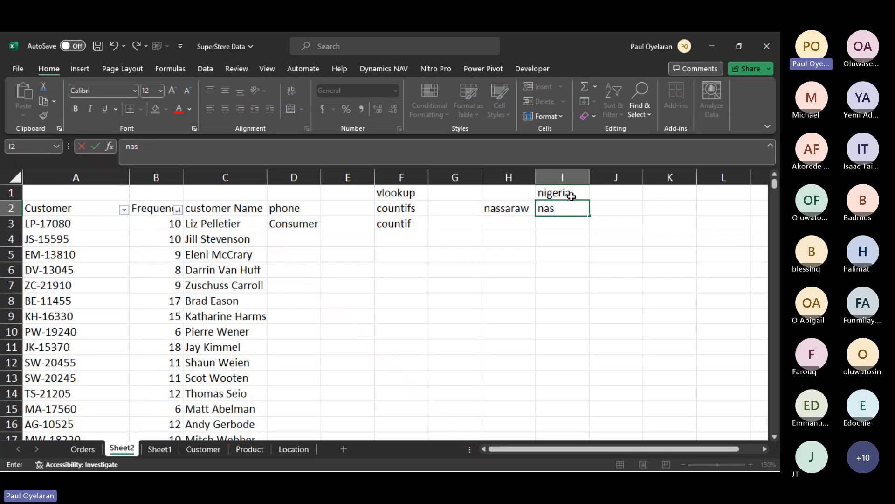
{"action": "type", "text": "sarawa"}
{"action": "key", "text": "Return"}
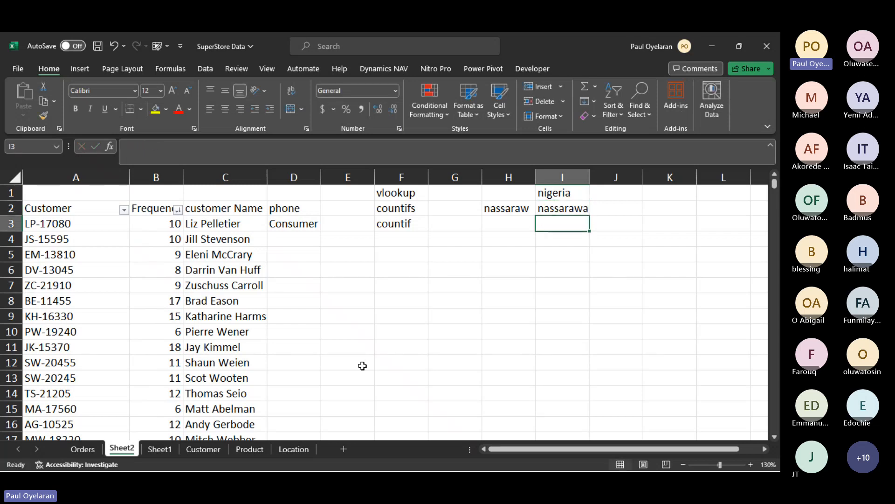
- Examine the Customer ID column on the Orders sheet together with the Ship Mode of the first record
{"action": "left_click", "coordinate": [83, 449]}
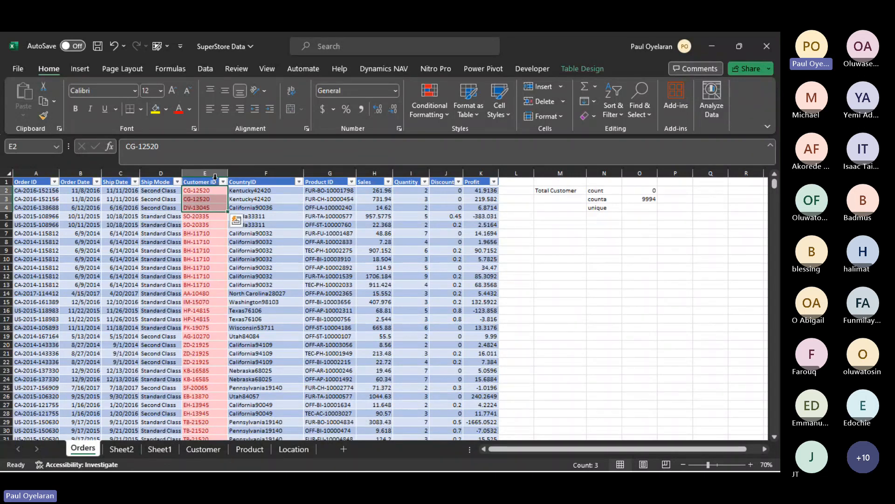
{"action": "left_click", "coordinate": [215, 175]}
{"action": "left_click", "coordinate": [204, 204]}
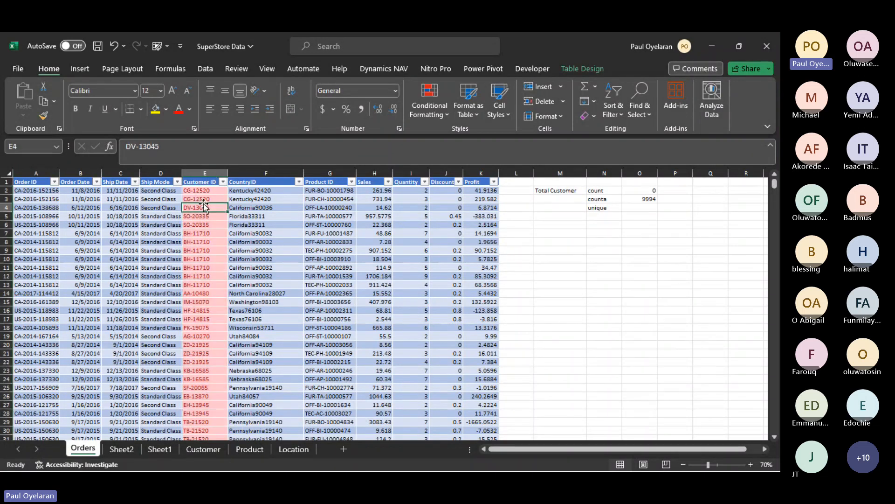
{"action": "left_click", "coordinate": [206, 172]}
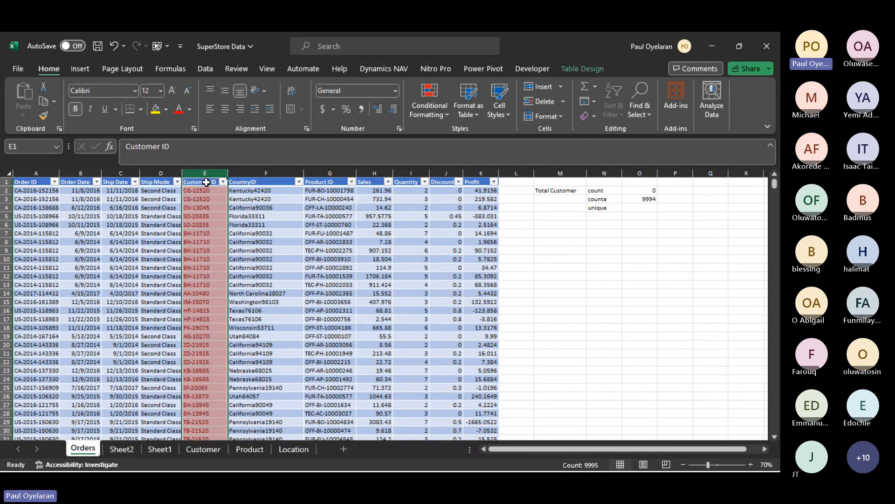
{"action": "left_click", "coordinate": [159, 191]}
{"action": "mouse_move", "coordinate": [186, 191]}
{"action": "left_mouse_down"}
{"action": "mouse_move", "coordinate": [208, 189]}
{"action": "mouse_move", "coordinate": [205, 246]}
{"action": "mouse_move", "coordinate": [202, 193]}
{"action": "left_mouse_up"}
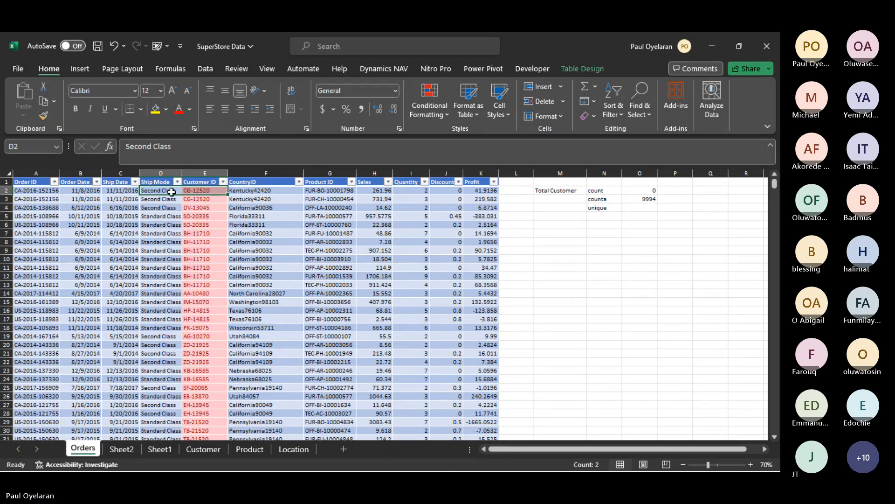
- Filter the Orders table to only the first record's customer ID and check the Ship Mode values of the filtered orders
{"action": "left_click", "coordinate": [222, 184]}
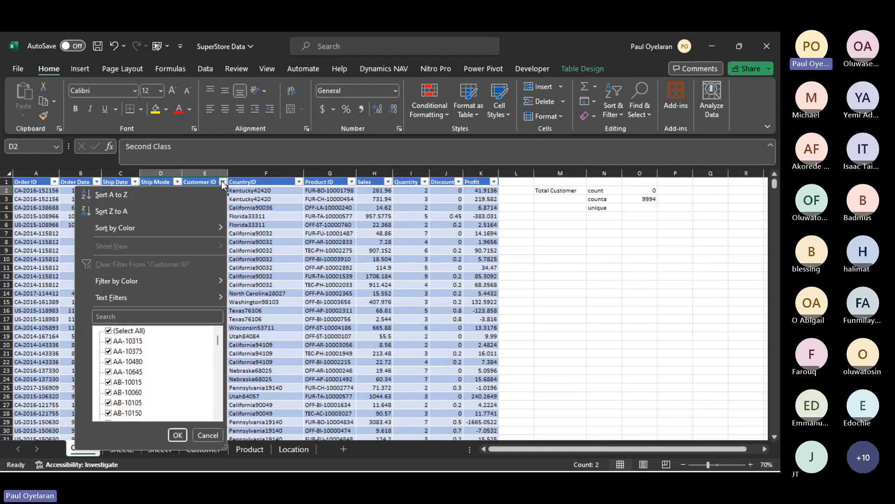
{"action": "left_click", "coordinate": [158, 316]}
{"action": "type", "text": "cg"}
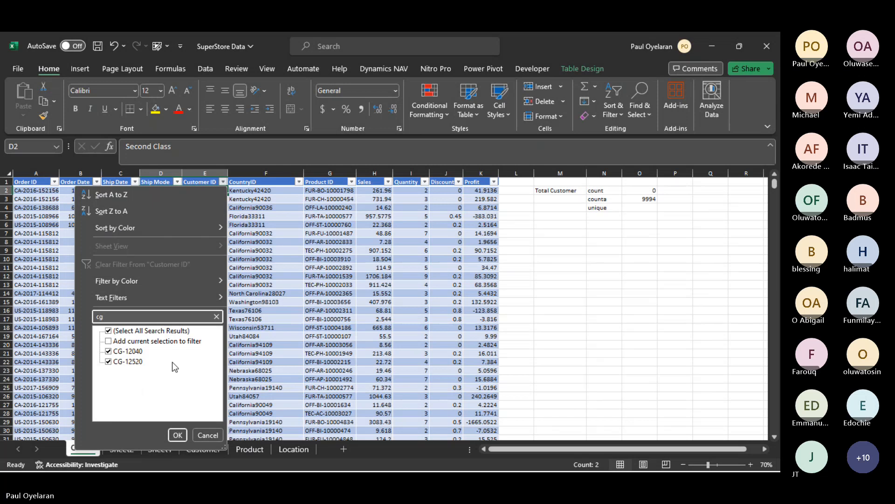
{"action": "left_click", "coordinate": [127, 351]}
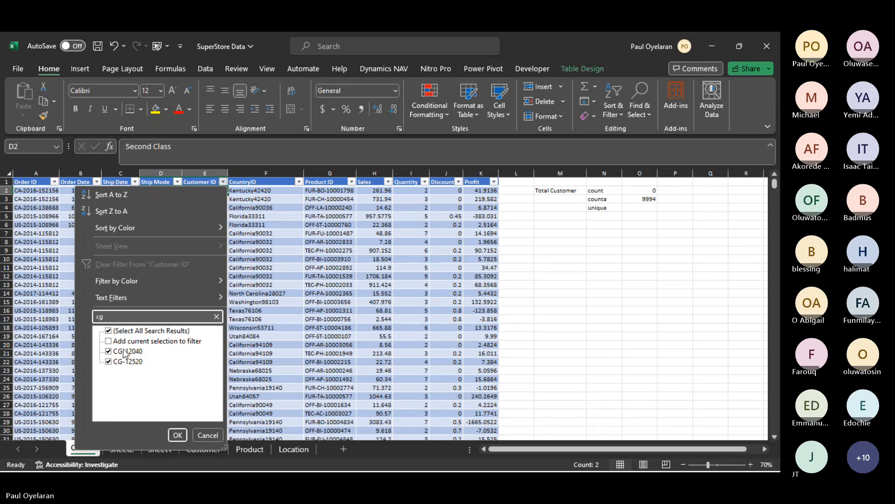
{"action": "left_click", "coordinate": [178, 435]}
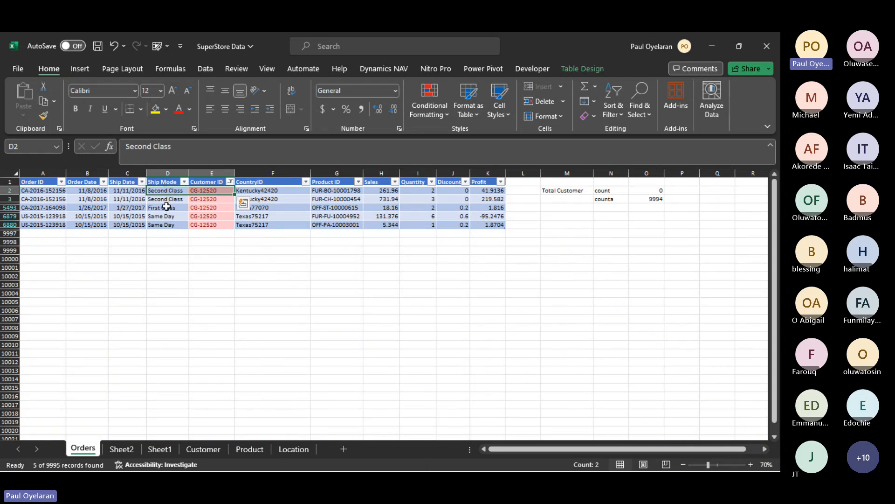
{"action": "left_click", "coordinate": [164, 208]}
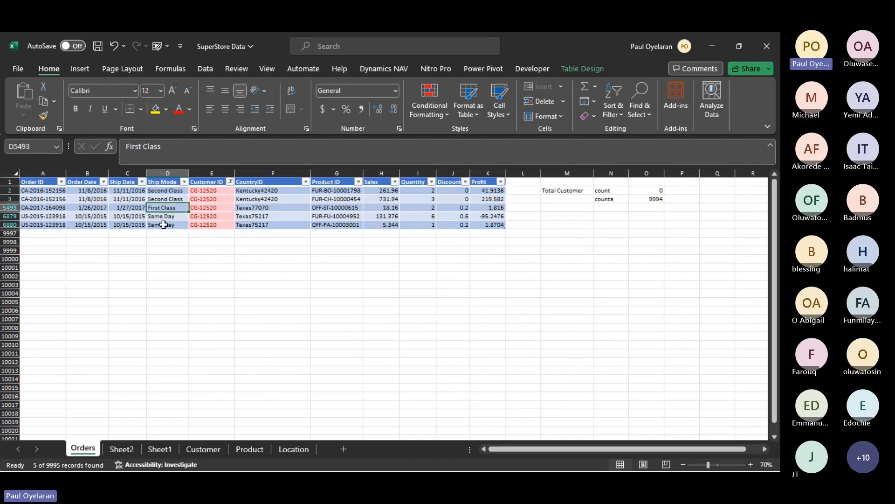
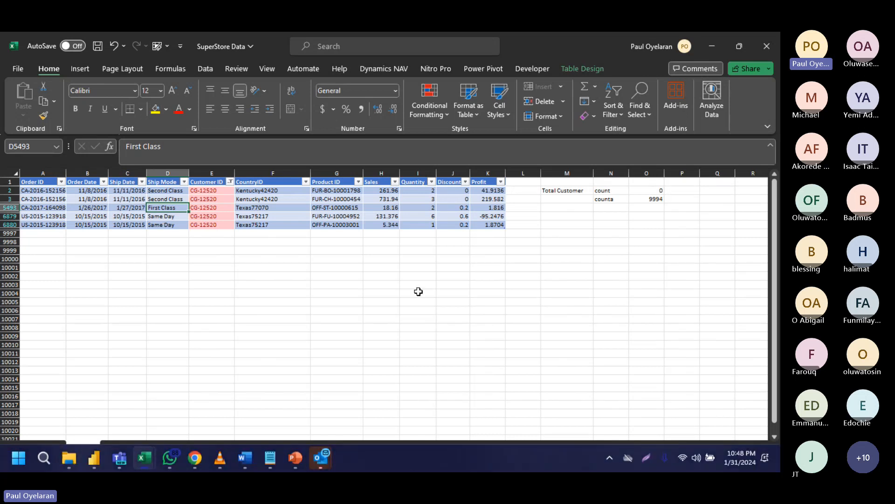
{"action": "key", "text": "super"}
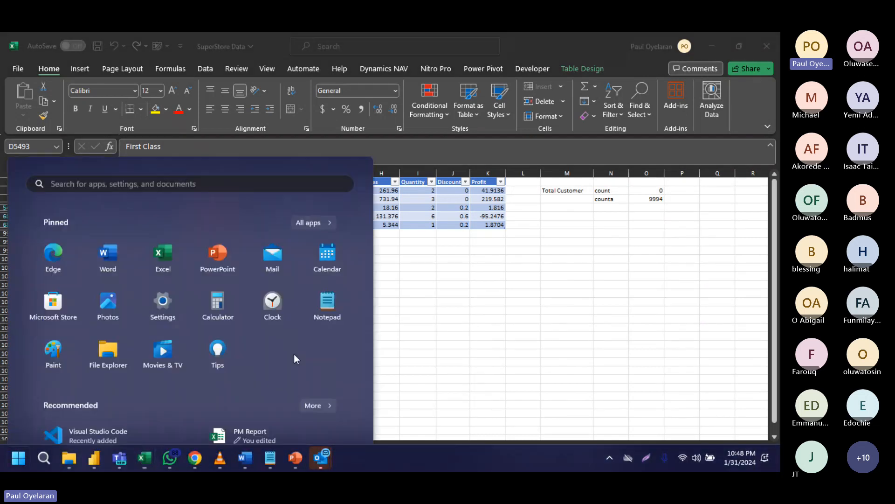
{"action": "left_click", "coordinate": [509, 268]}
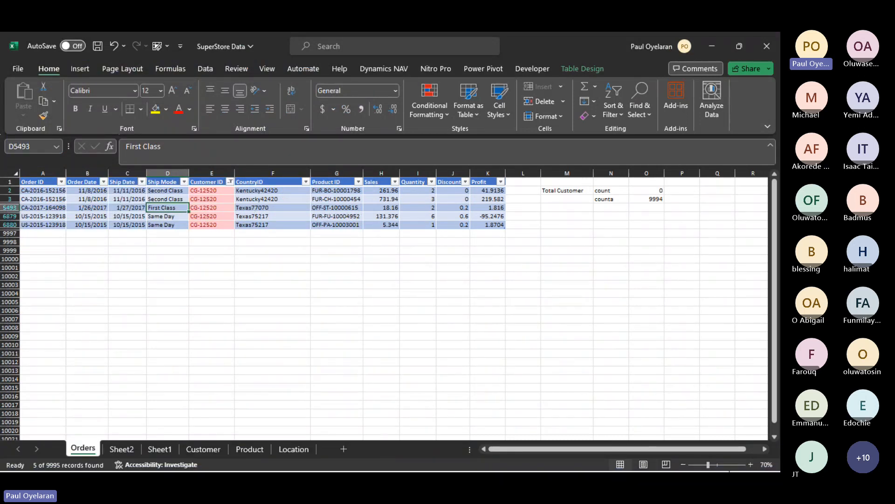
{"action": "mouse_move", "coordinate": [716, 453]}
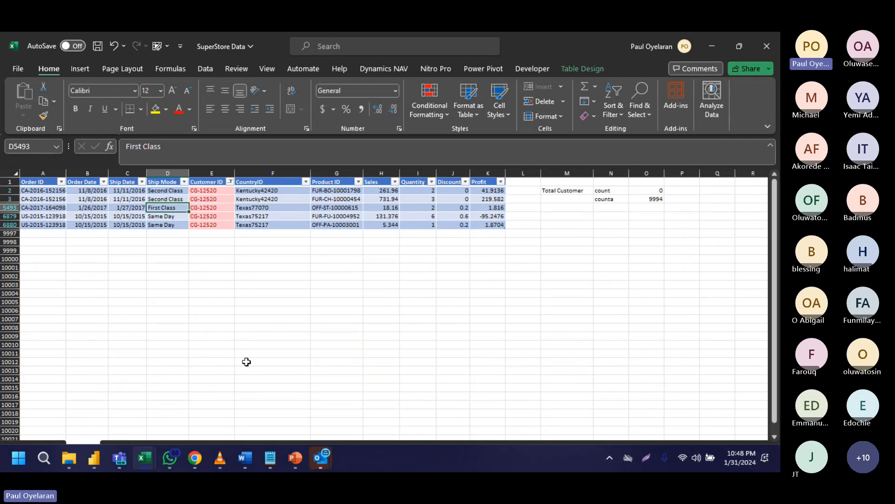
- Clear the Customer ID filter from the Orders table
{"action": "left_click", "coordinate": [228, 182]}
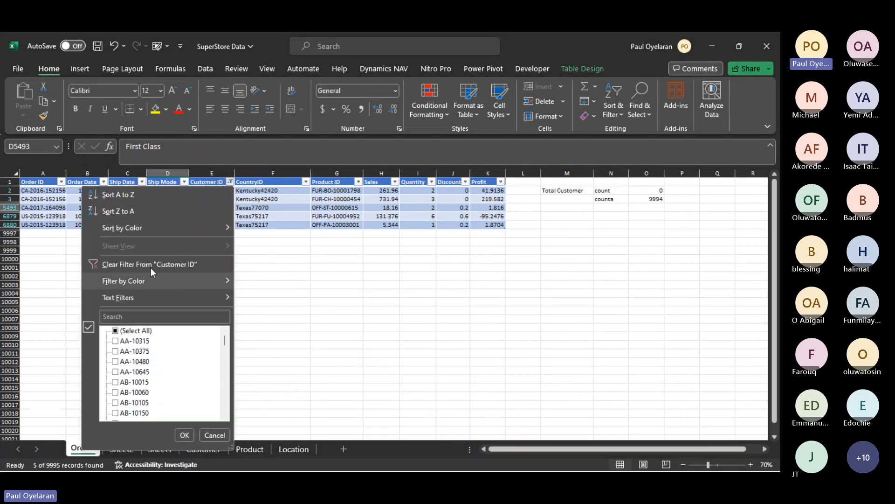
{"action": "mouse_move", "coordinate": [152, 280]}
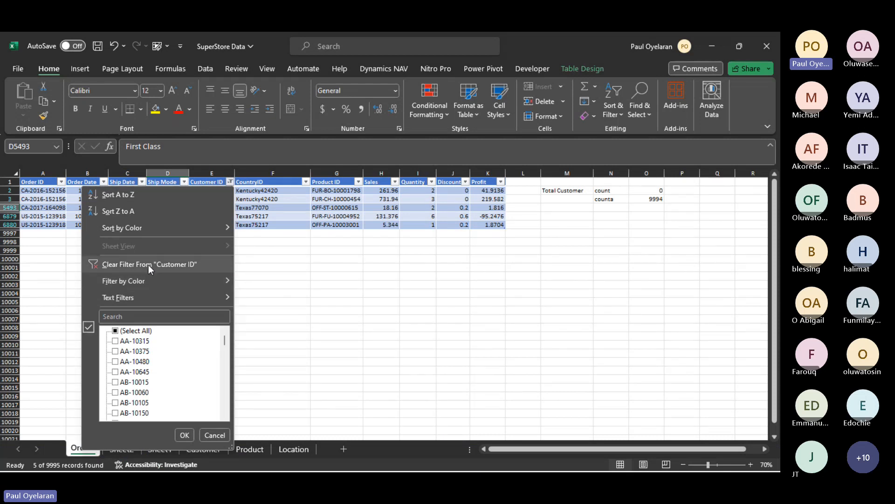
{"action": "left_click", "coordinate": [148, 265]}
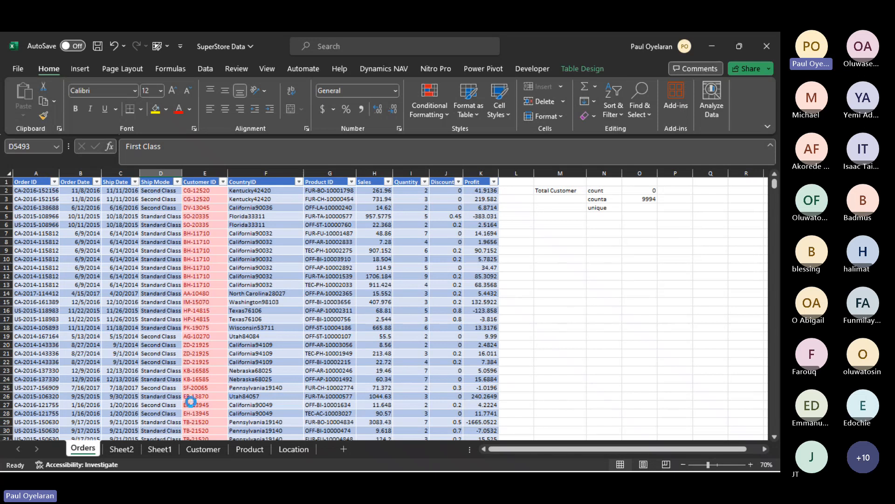
- On Sheet2, list the function names count, counta and sum in cells I4 to I6
{"action": "left_click", "coordinate": [132, 451]}
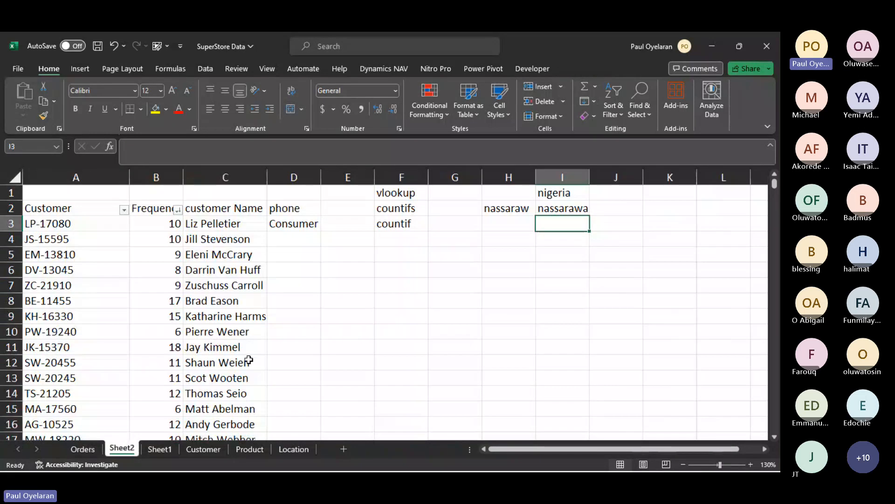
{"action": "left_click", "coordinate": [573, 242]}
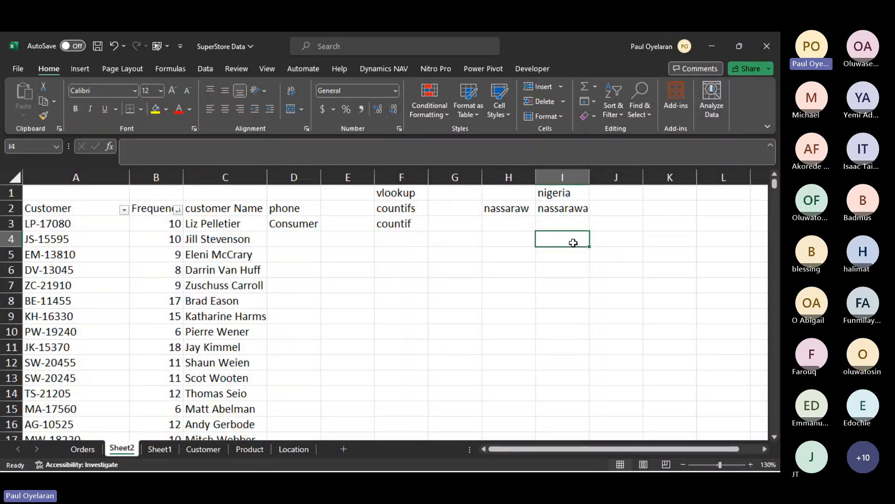
{"action": "type", "text": "count"}
{"action": "key", "text": "Return"}
{"action": "type", "text": "counta"}
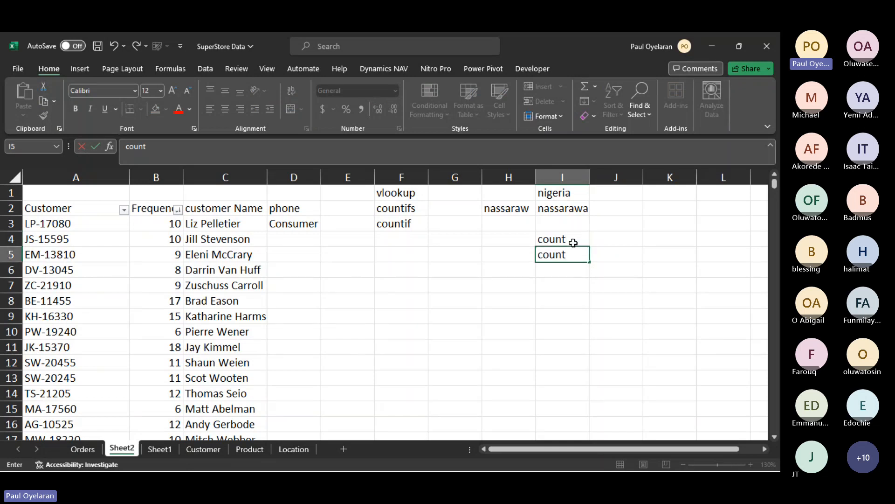
{"action": "key", "text": "Return"}
{"action": "type", "text": "sum"}
{"action": "key", "text": "Return"}
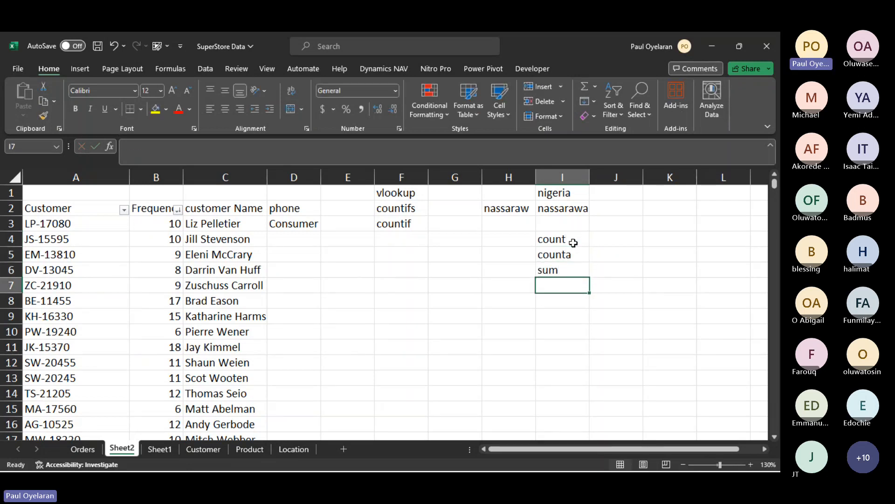
- Continue the function list with unique, vlool, countif and countifs in cells I7 to I10
{"action": "type", "text": "unique"}
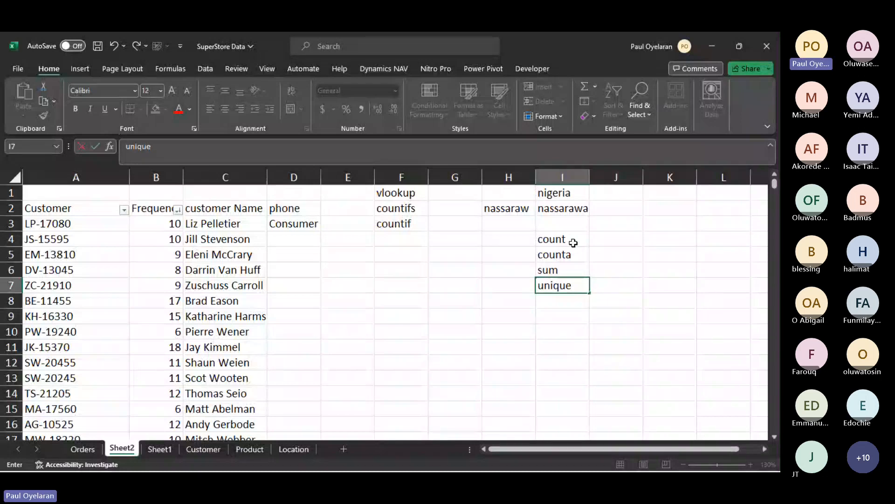
{"action": "key", "text": "Return"}
{"action": "type", "text": "vlool"}
{"action": "key", "text": "Return"}
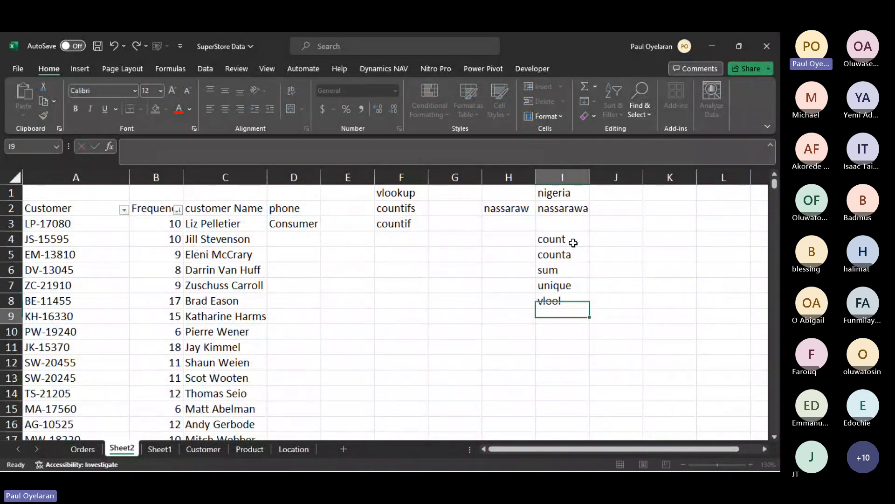
{"action": "type", "text": "countif"}
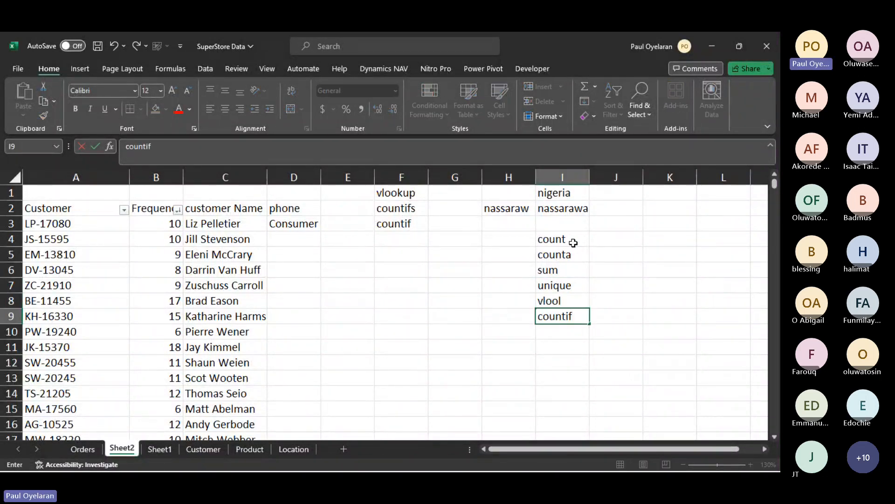
{"action": "key", "text": "Return"}
{"action": "type", "text": "cou"}
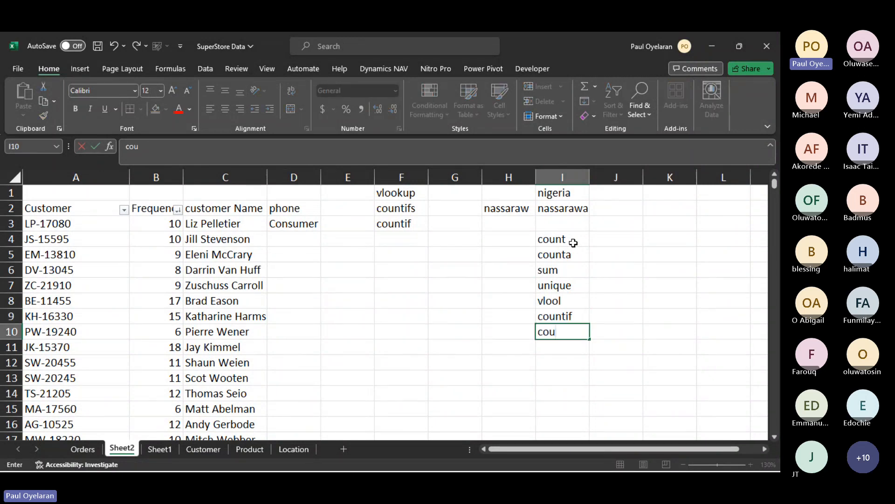
{"action": "type", "text": "ntifs"}
{"action": "left_click", "coordinate": [554, 344]}
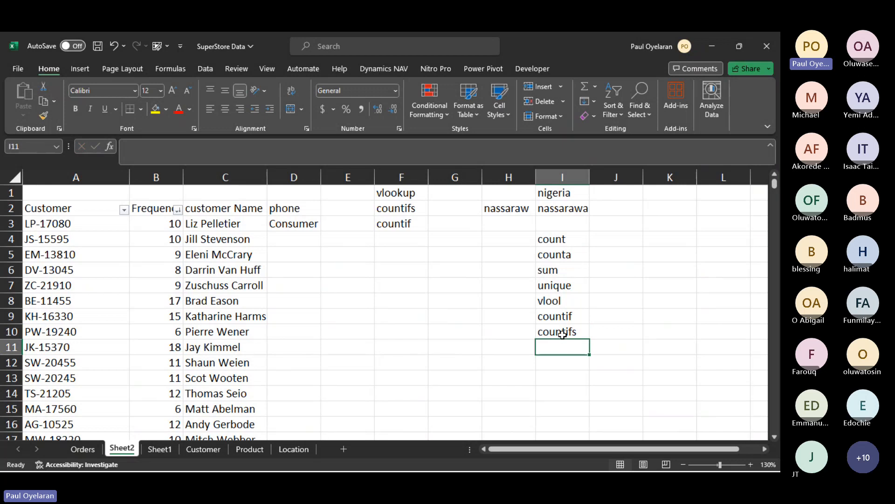
- Highlight the countifs entry in cell I10 with yellow fill
{"action": "left_click", "coordinate": [566, 332]}
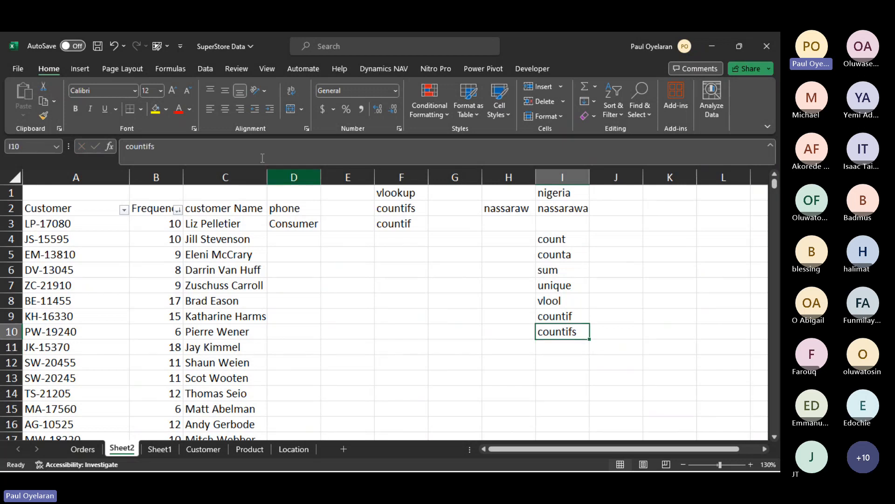
{"action": "left_click", "coordinate": [155, 111]}
{"action": "left_click", "coordinate": [558, 350]}
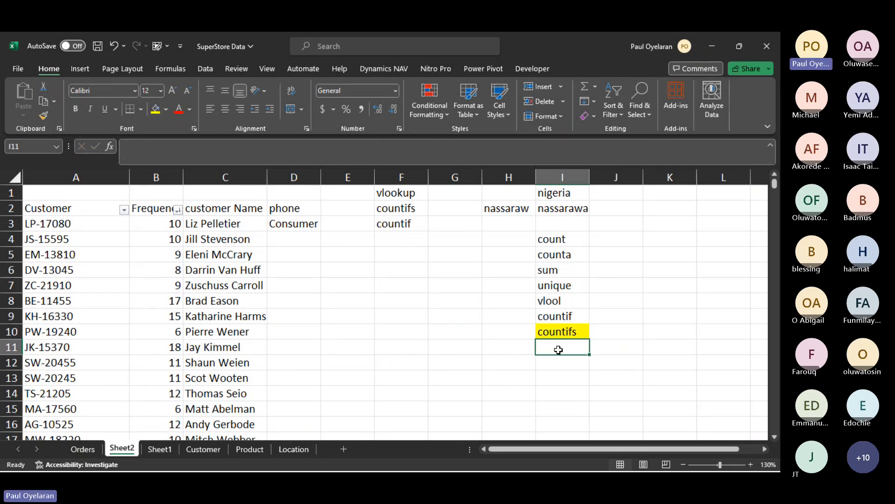
- Switch to the Teams meeting window, close its transcript and minimize the window
{"action": "left_click", "coordinate": [761, 352]}
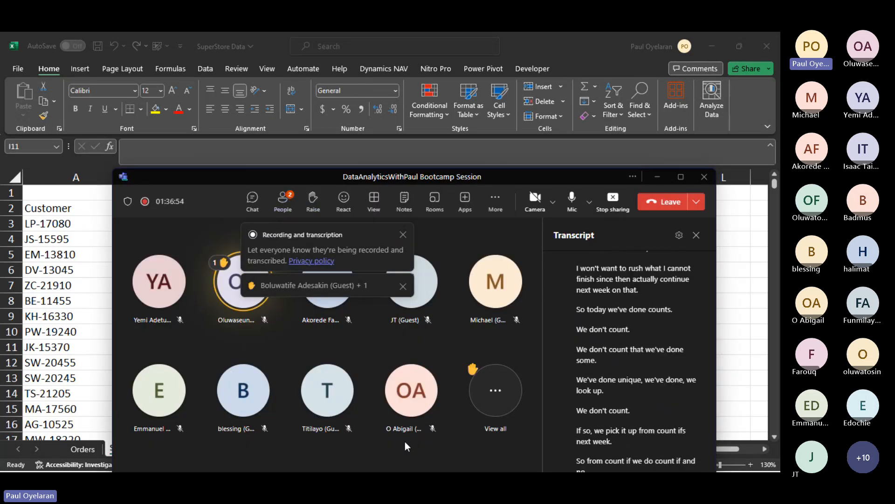
{"action": "left_click", "coordinate": [698, 235]}
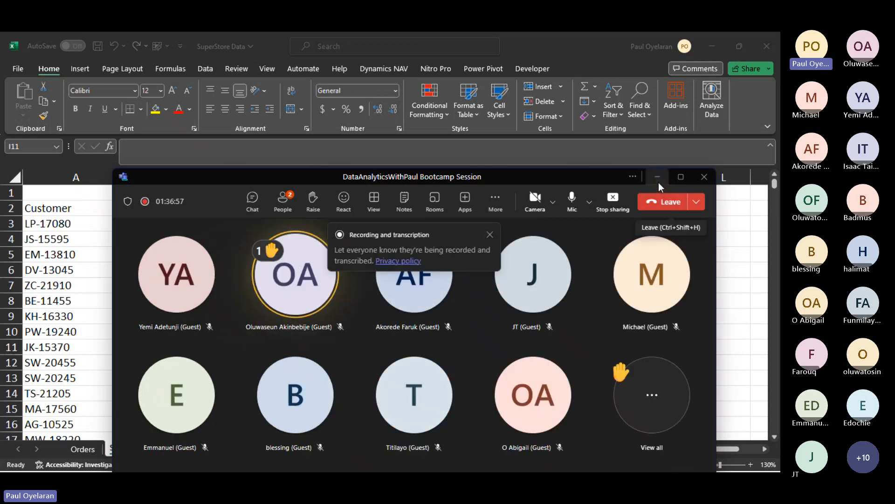
{"action": "left_click", "coordinate": [657, 177]}
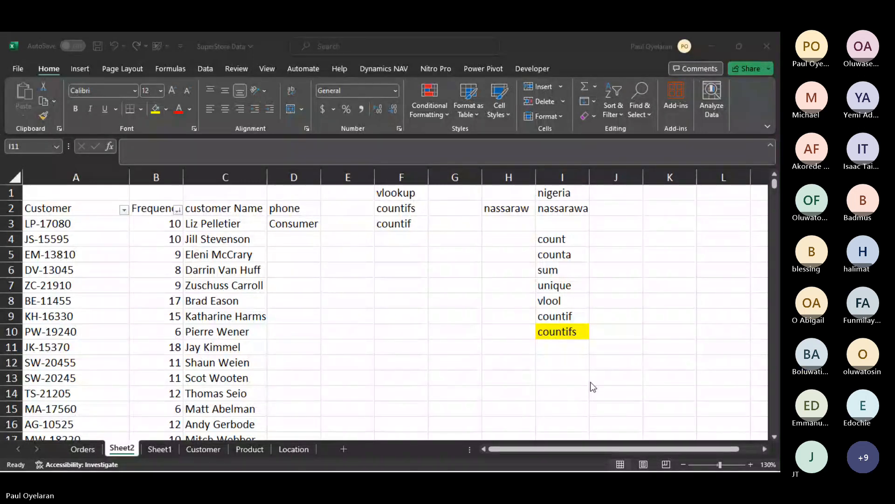
- Delete the contents of cells M1 to O6 beside the table on the Orders sheet
{"action": "left_click", "coordinate": [89, 449]}
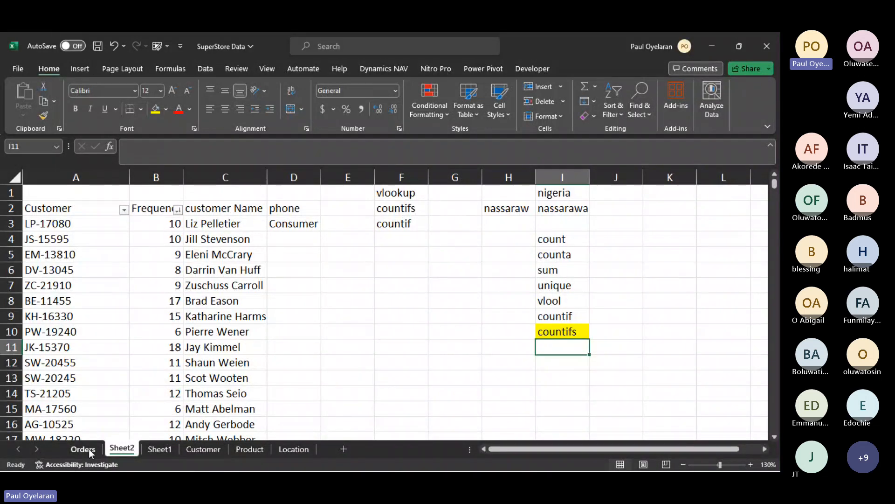
{"action": "left_click", "coordinate": [88, 448]}
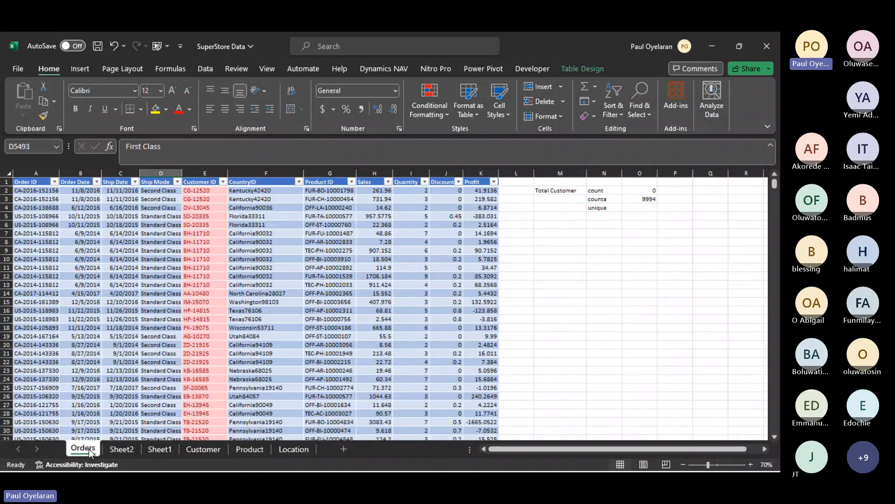
{"action": "left_click_drag", "start_coordinate": [559, 191], "coordinate": [654, 220]}
{"action": "key", "text": "Delete"}
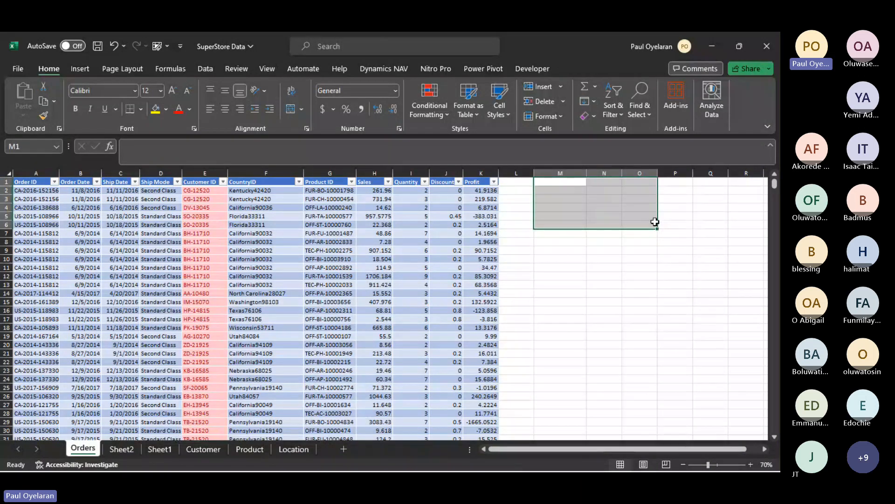
- Enter the sample values a1, b2, b4 and y5 in cells M2 to M5 of the Orders sheet
{"action": "left_click", "coordinate": [557, 191]}
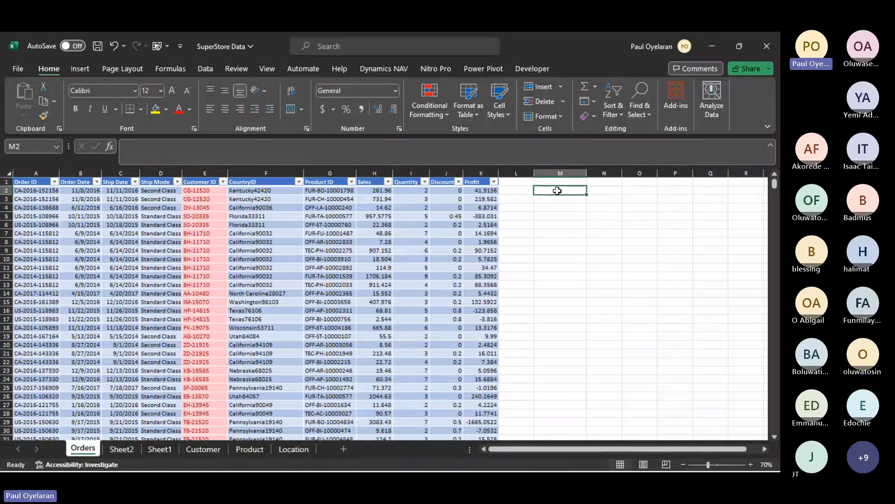
{"action": "type", "text": "a1"}
{"action": "key", "text": "Return"}
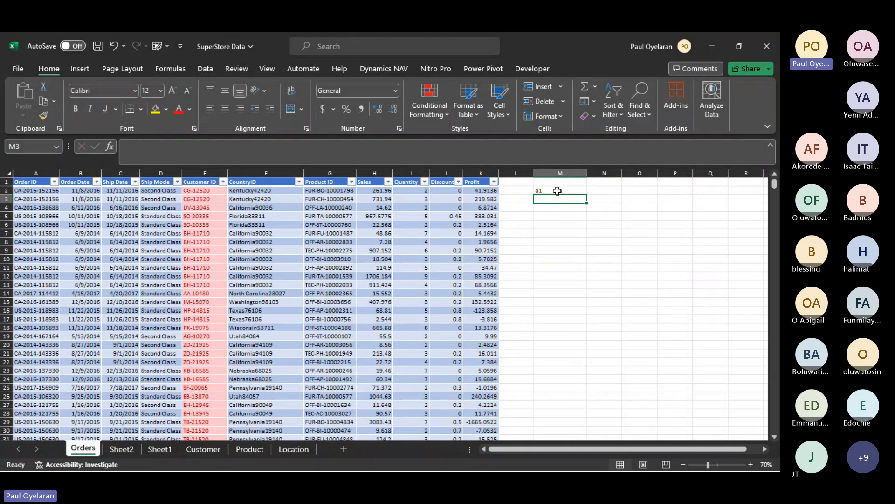
{"action": "type", "text": "b"}
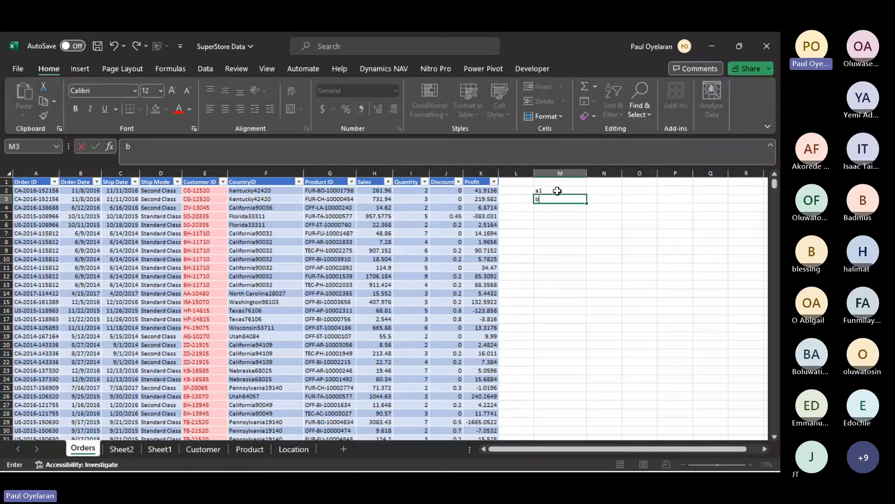
{"action": "type", "text": "2"}
{"action": "key", "text": "Return"}
{"action": "type", "text": "b4"}
{"action": "key", "text": "Return"}
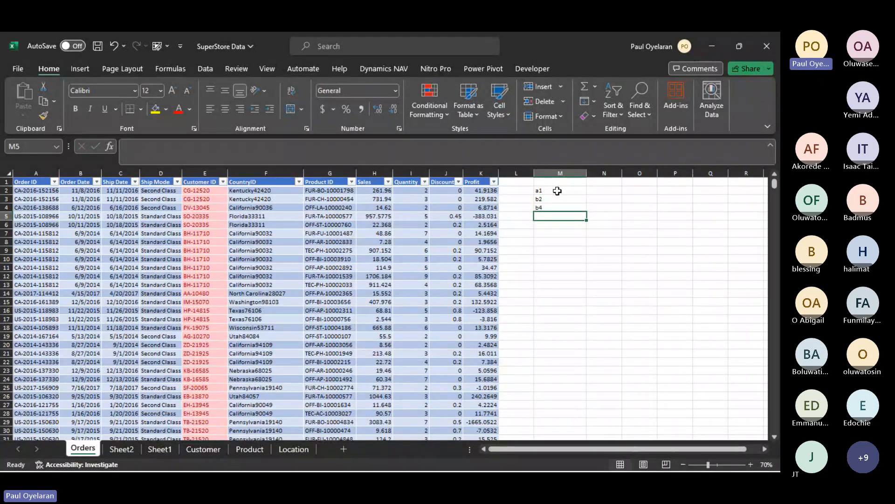
{"action": "type", "text": "y5"}
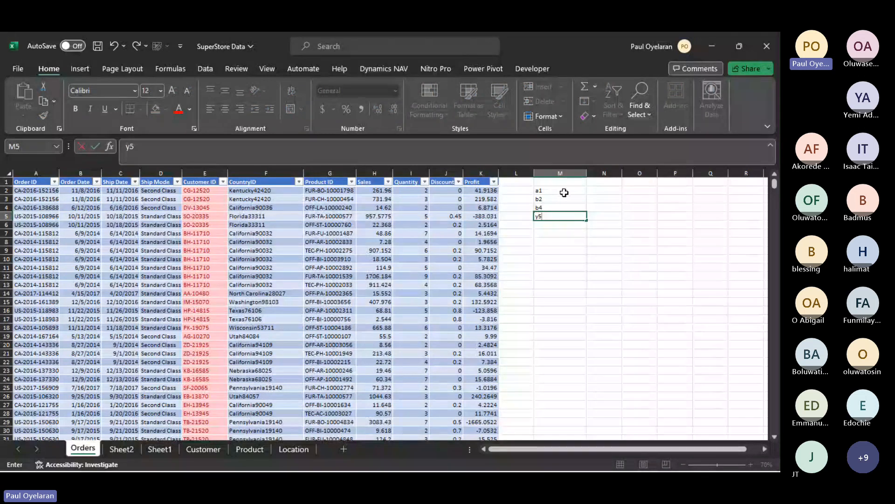
{"action": "left_click", "coordinate": [594, 190]}
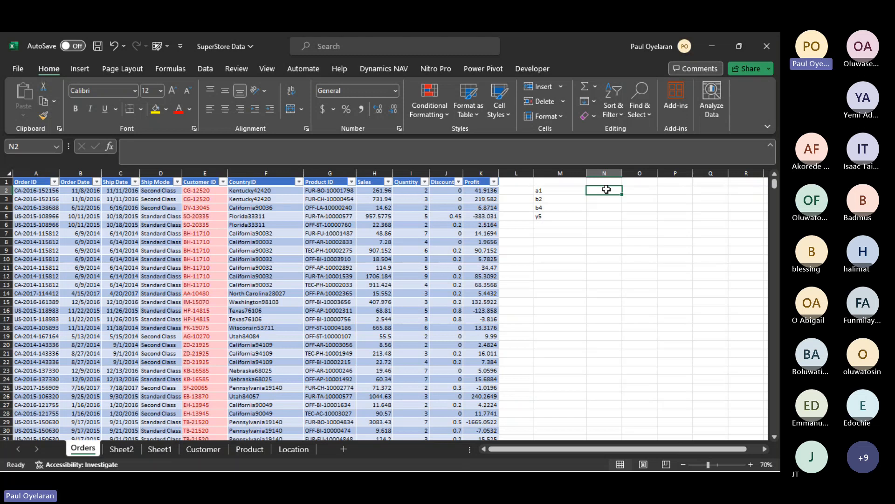
- Try to enter =count without any arguments in cell N2
{"action": "type", "text": "="}
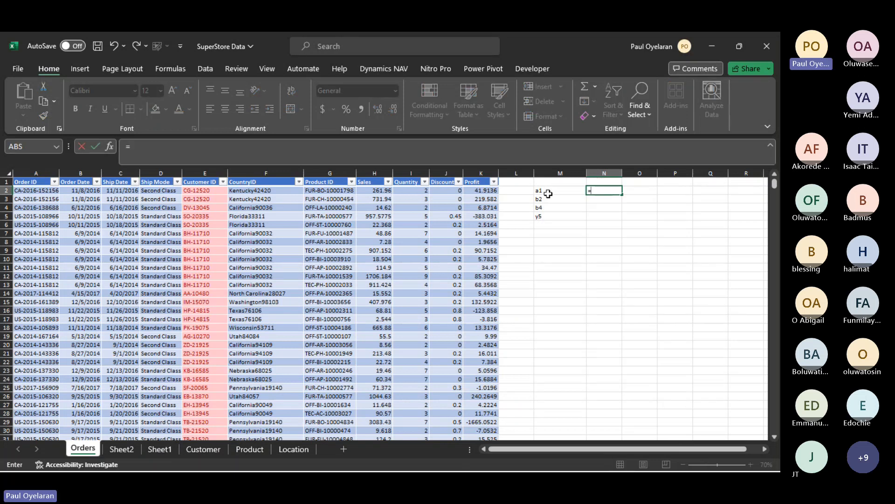
{"action": "type", "text": "cou"}
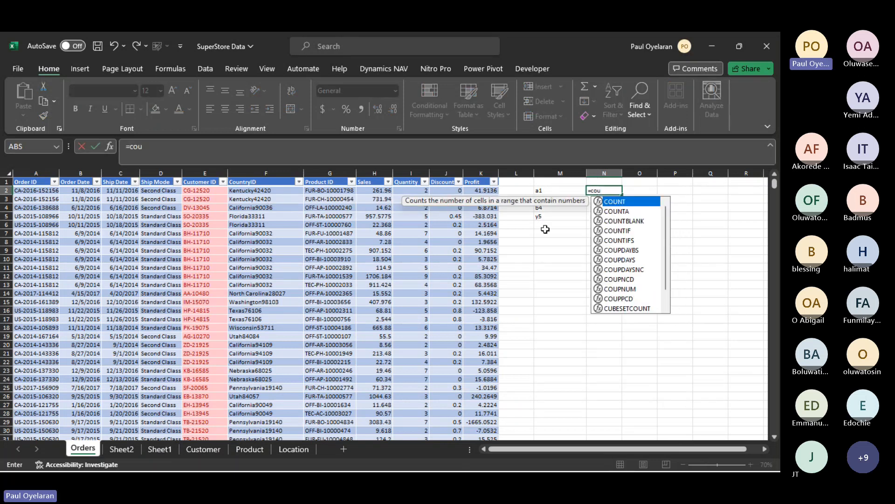
{"action": "type", "text": "nt"}
{"action": "key", "text": "ctrl+Return"}
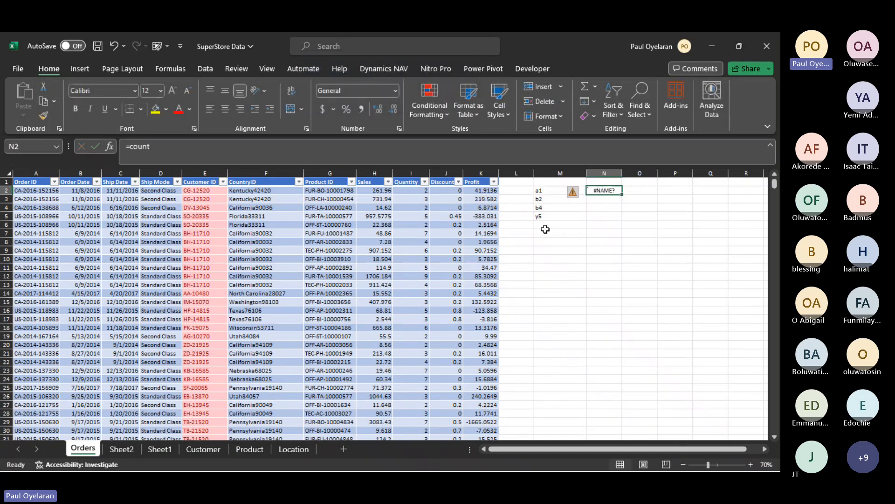
{"action": "type", "text": "=COUN"}
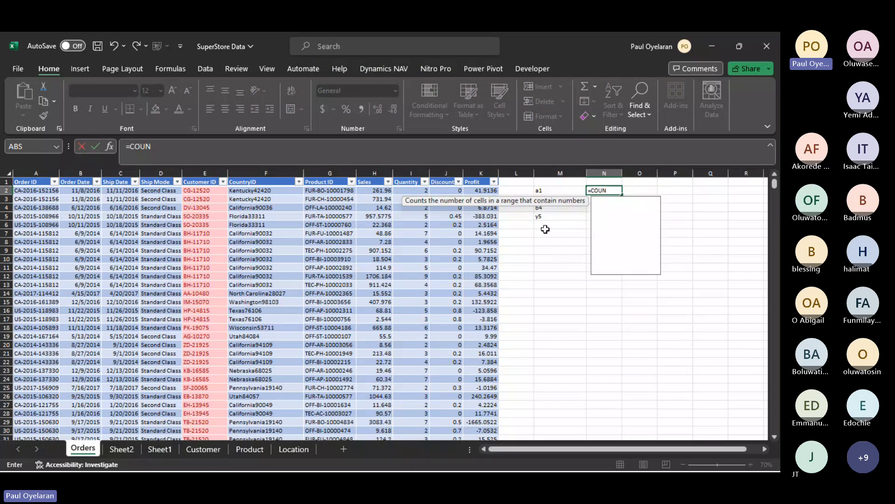
{"action": "type", "text": "T"}
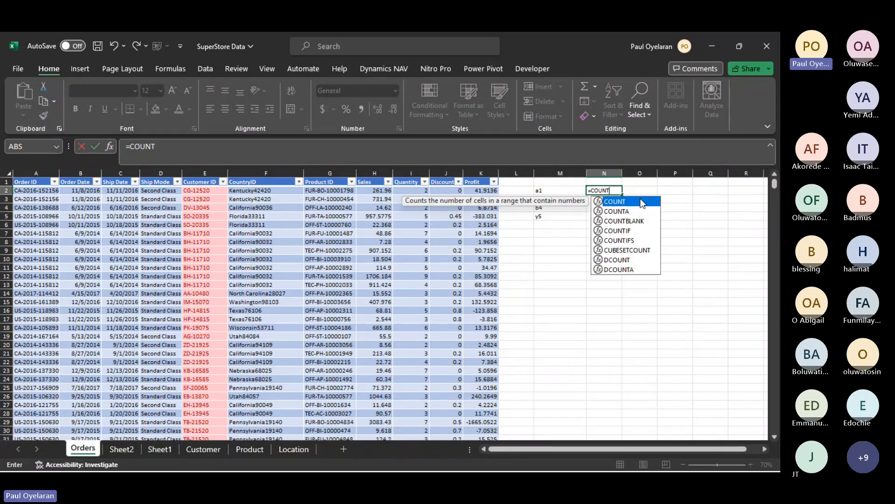
{"action": "double_click", "coordinate": [640, 202]}
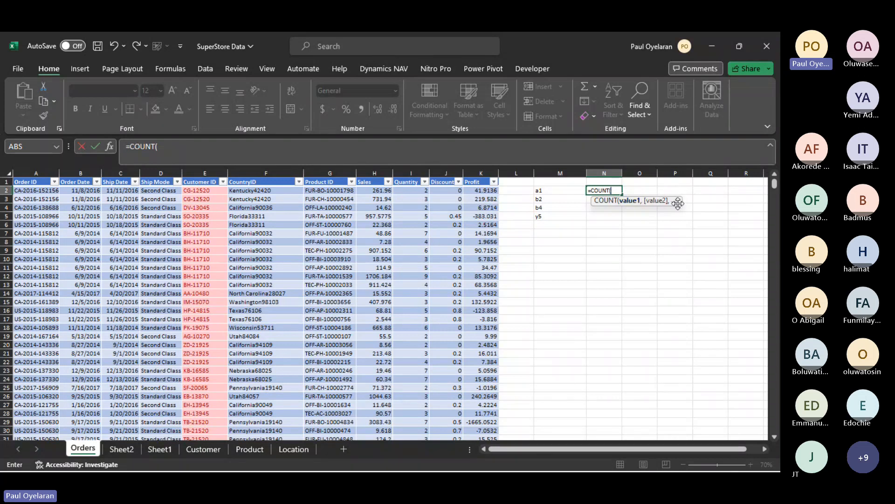
{"action": "key", "text": "BackSpace"}
{"action": "key", "text": "BackSpace"}
{"action": "key", "text": "BackSpace"}
{"action": "key", "text": "BackSpace"}
{"action": "key", "text": "BackSpace"}
{"action": "key", "text": "BackSpace"}
{"action": "type", "text": "AU"}
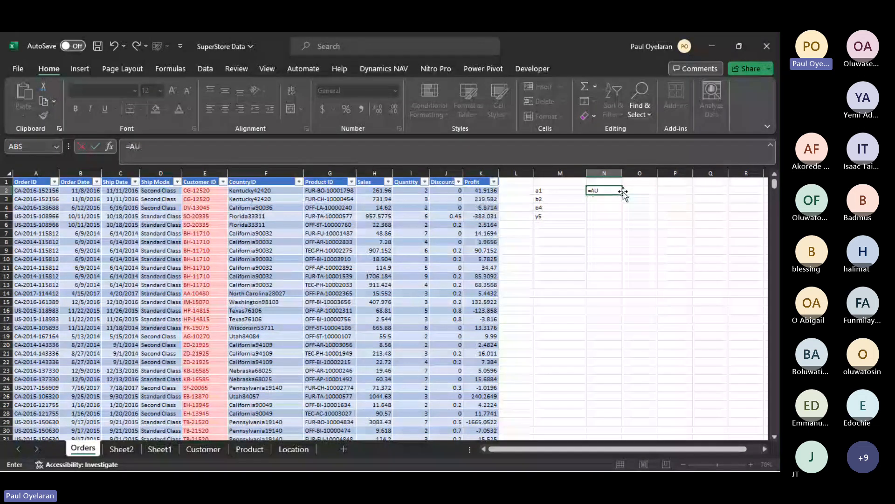
{"action": "key", "text": "BackSpace"}
{"action": "key", "text": "BackSpace"}
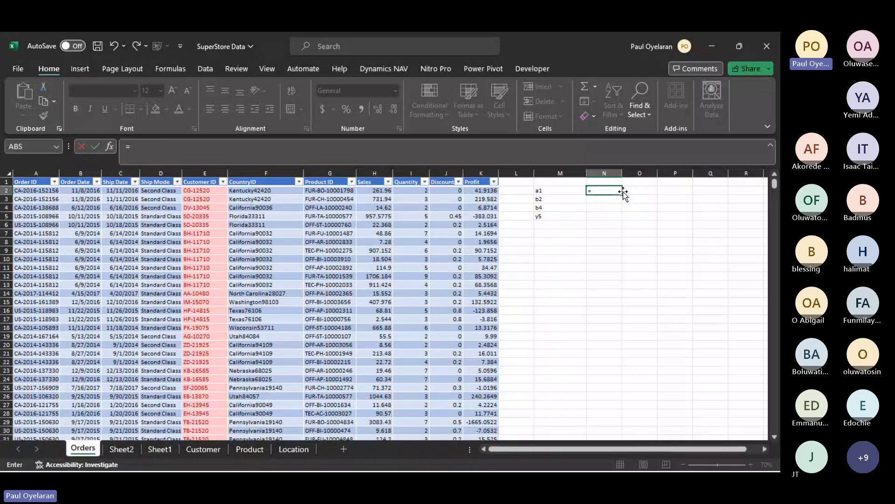
{"action": "type", "text": "SUMFI"}
{"action": "key", "text": "Tab"}
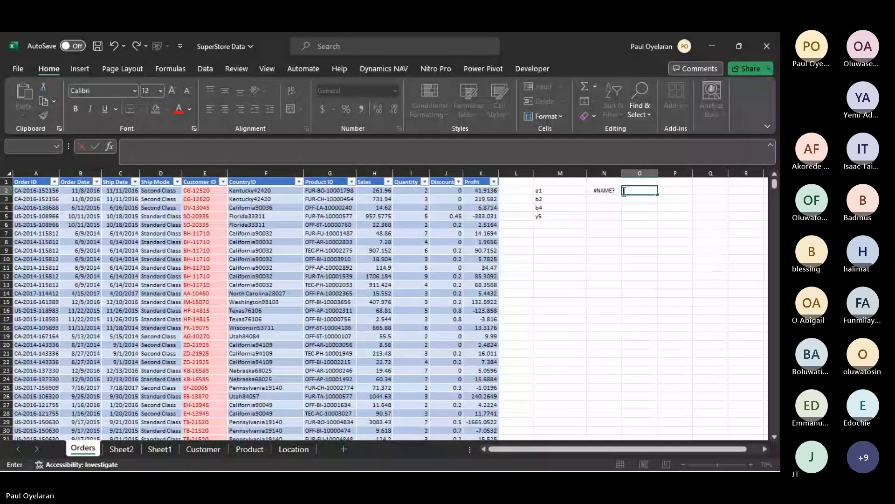
- Enter =COUNT(M2:M5) in cell O2 to count the alphanumeric sample values, and inspect its formula
{"action": "type", "text": "=CO"}
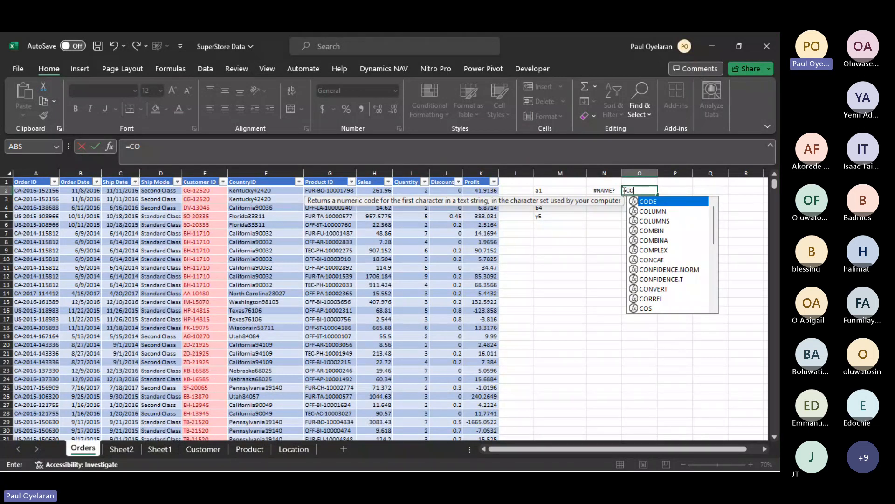
{"action": "key", "text": "Down"}
{"action": "key", "text": "Down"}
{"action": "key", "text": "Down"}
{"action": "key", "text": "Down"}
{"action": "key", "text": "Down"}
{"action": "key", "text": "Down"}
{"action": "key", "text": "Down"}
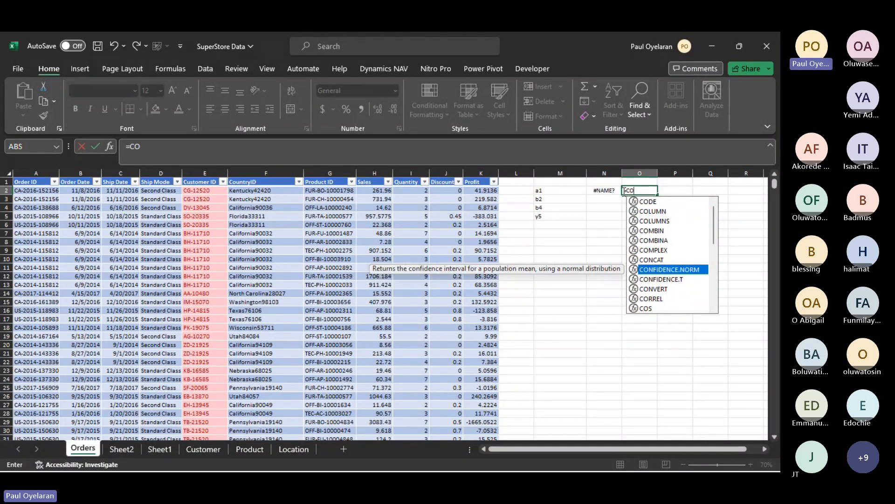
{"action": "type", "text": "UN"}
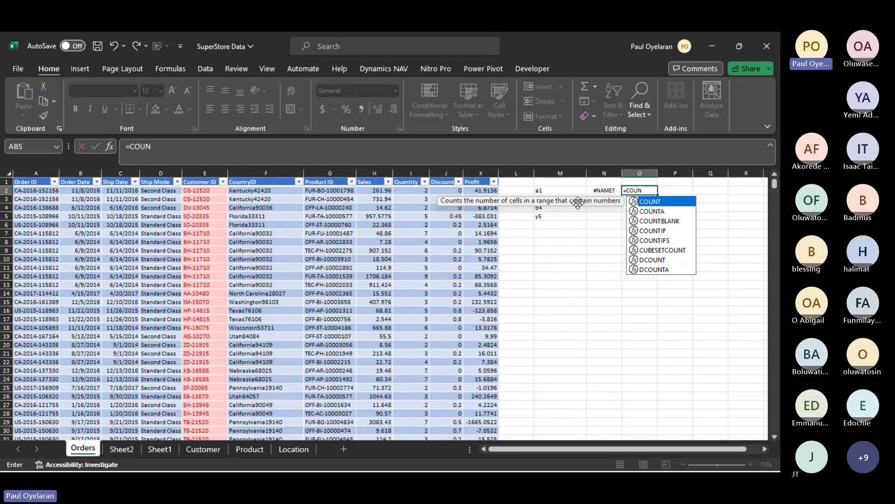
{"action": "double_click", "coordinate": [648, 201]}
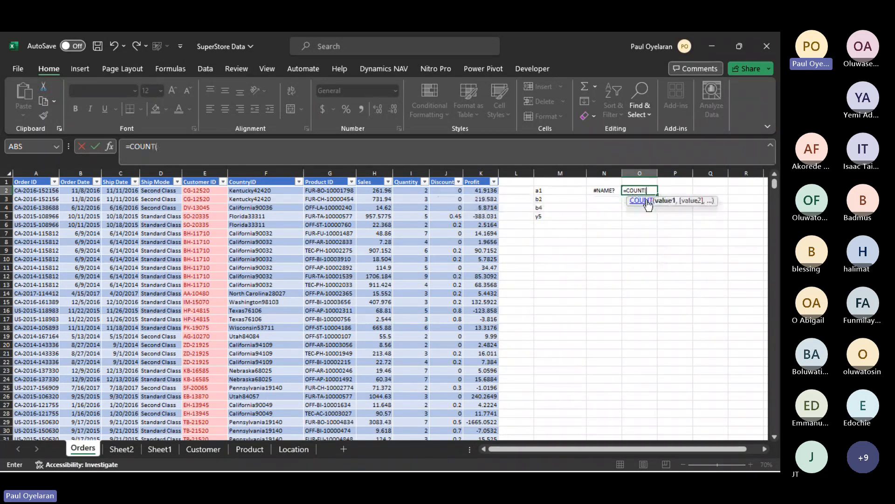
{"action": "left_click_drag", "start_coordinate": [539, 192], "coordinate": [547, 214]}
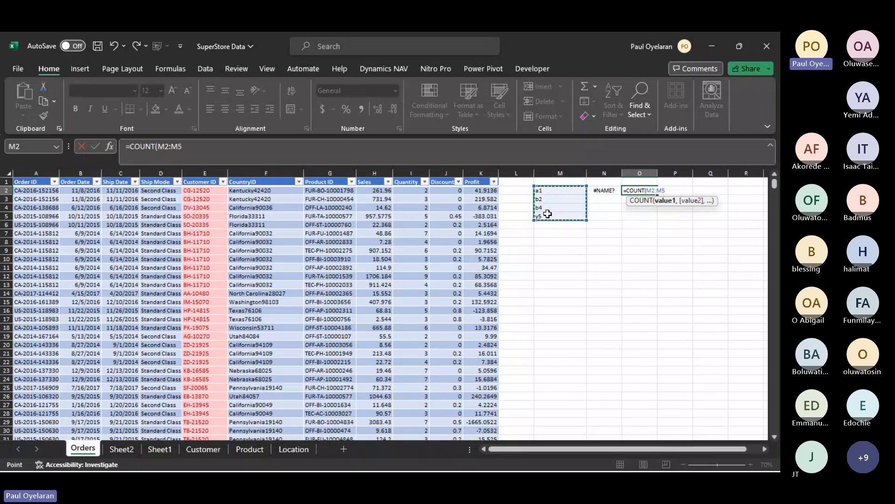
{"action": "key", "text": "Return"}
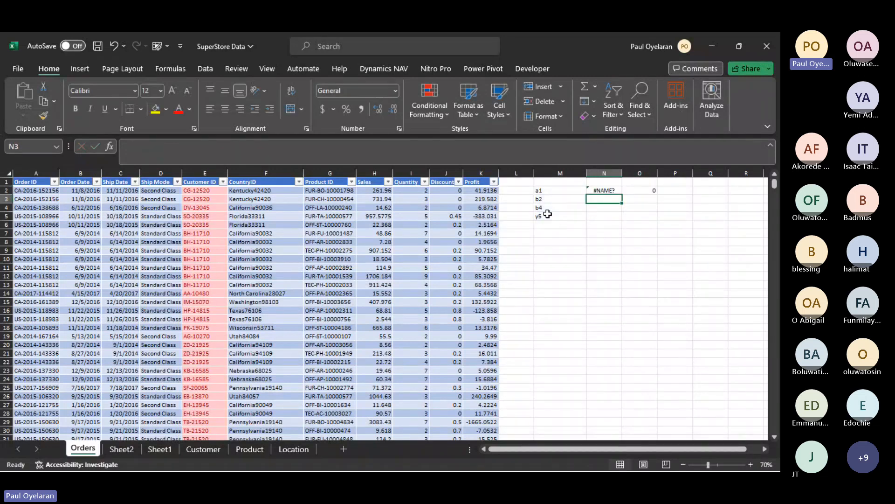
{"action": "left_click", "coordinate": [645, 191]}
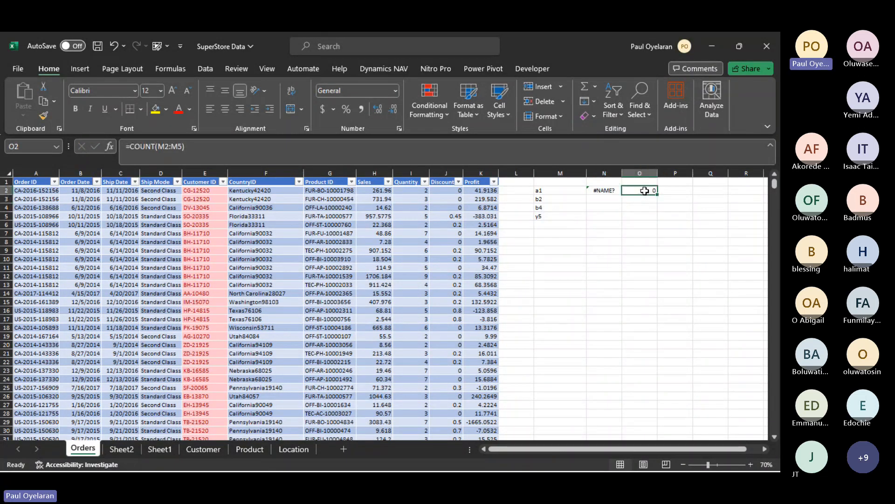
- Enter the numbers 1, 2, 3 and 4 in cells Q2 to Q5 of the Orders sheet
{"action": "left_click", "coordinate": [707, 190]}
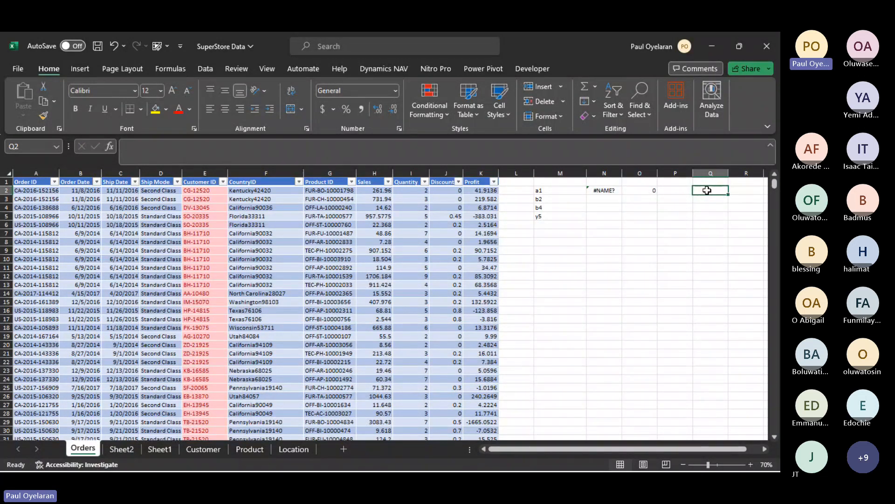
{"action": "type", "text": "1"}
{"action": "key", "text": "Return"}
{"action": "type", "text": "2"}
{"action": "key", "text": "Return"}
{"action": "type", "text": "3"}
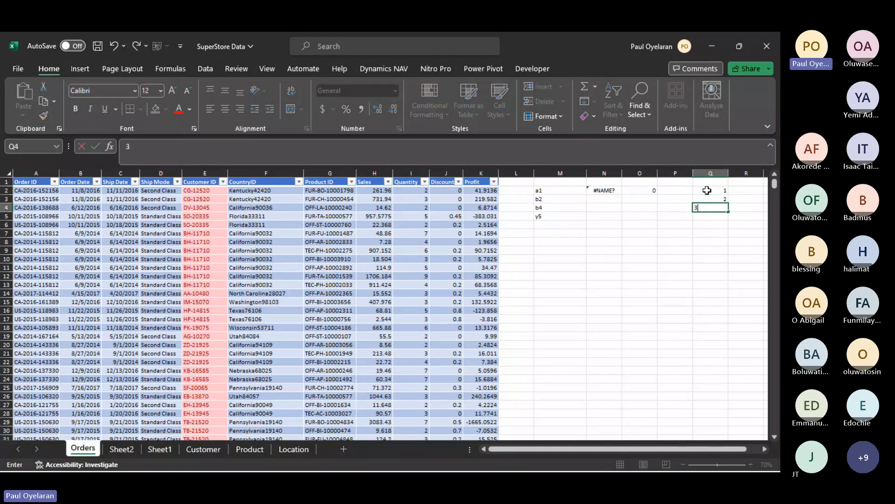
{"action": "key", "text": "Return"}
{"action": "type", "text": "4"}
{"action": "key", "text": "Return"}
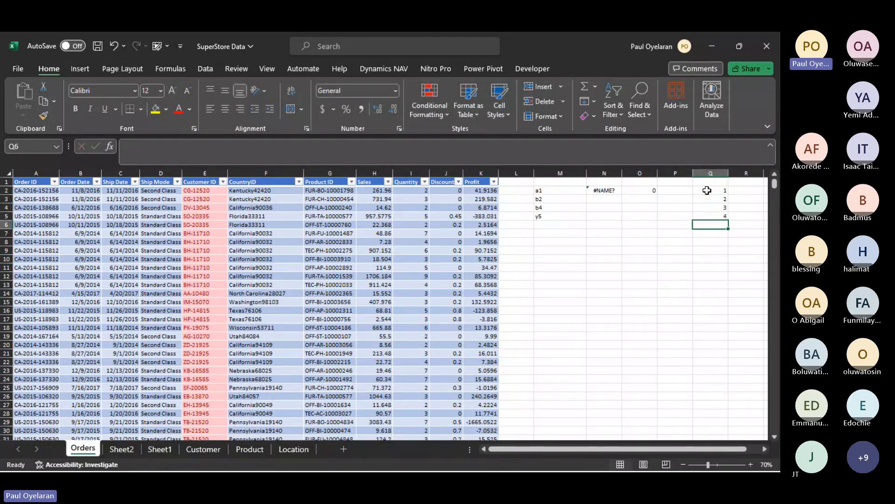
- Set the sheet zoom to 80% and enter =COUNT(Q2:Q5) in cell R2 to count the numeric samples
{"action": "scroll", "coordinate": [632, 192], "scroll_direction": "right", "scroll_amount": 3}
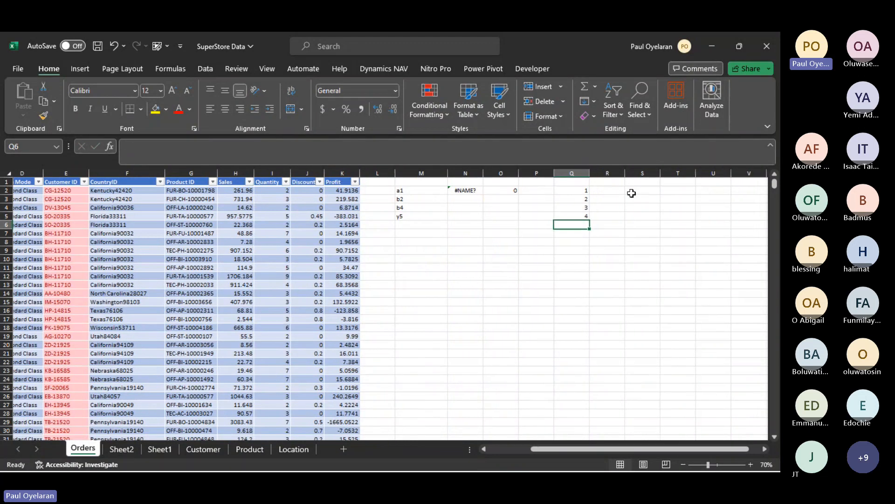
{"action": "left_click", "coordinate": [737, 348]}
{"action": "left_click", "coordinate": [744, 458]}
{"action": "left_click", "coordinate": [751, 464]}
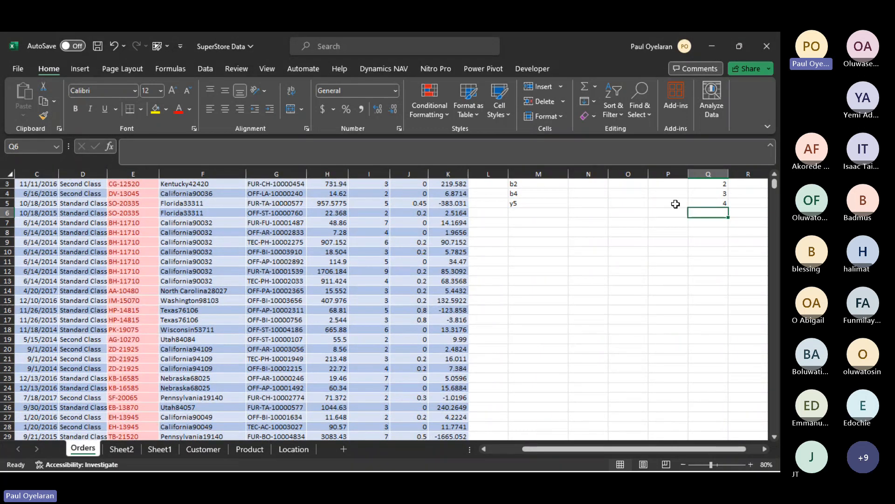
{"action": "scroll", "coordinate": [675, 204], "scroll_direction": "up", "scroll_amount": 1}
{"action": "scroll", "coordinate": [675, 203], "scroll_direction": "right", "scroll_amount": 4}
{"action": "left_click", "coordinate": [562, 194]}
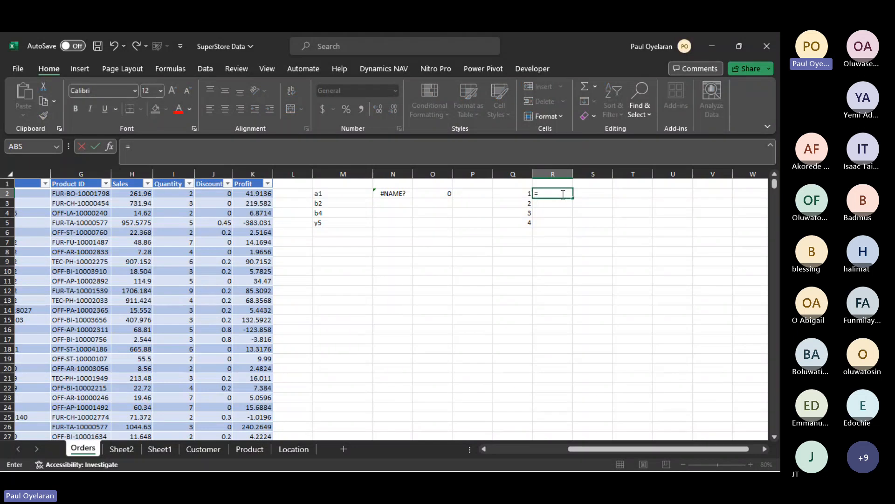
{"action": "type", "text": "COUNT("}
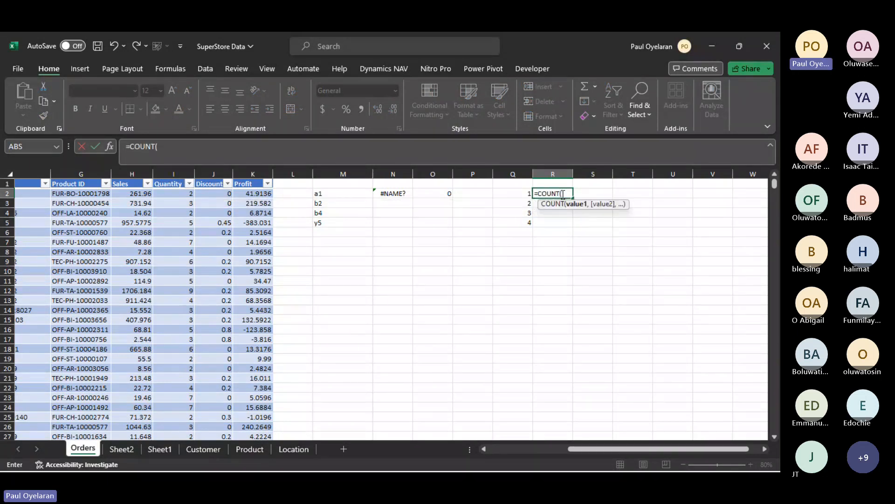
{"action": "left_click_drag", "start_coordinate": [520, 189], "coordinate": [519, 221]}
{"action": "key", "text": "Return"}
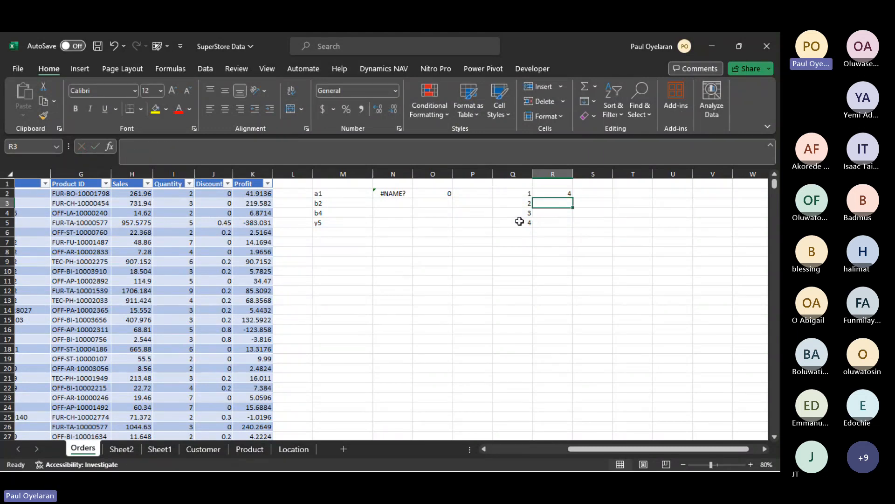
- Change the value in cell Q2 to A1 and check the COUNT formula in R2
{"action": "left_click", "coordinate": [525, 194]}
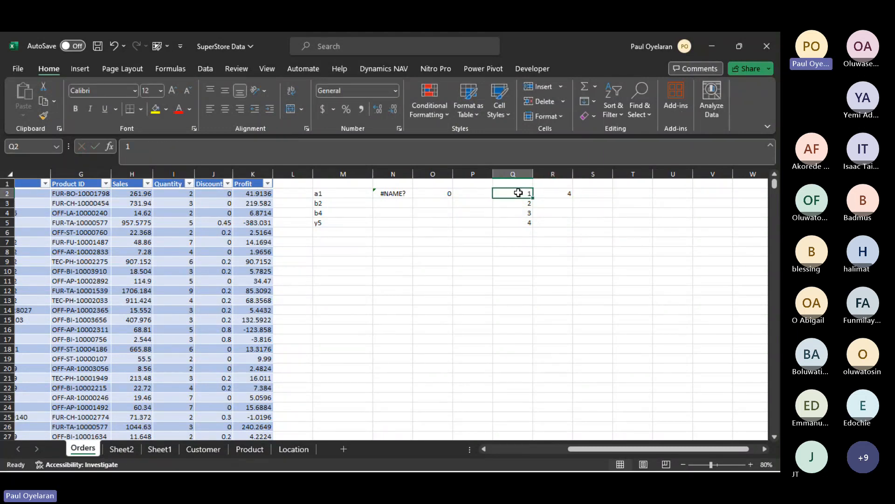
{"action": "left_click", "coordinate": [124, 146]}
{"action": "type", "text": "A"}
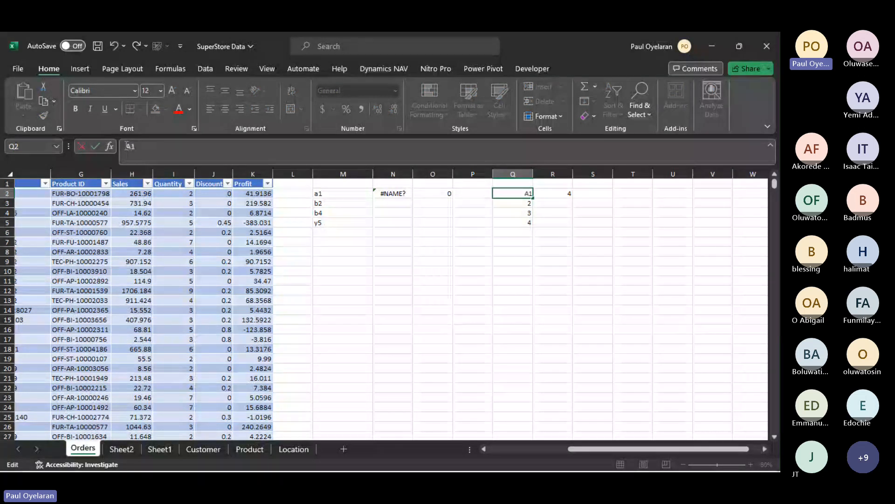
{"action": "key", "text": "Return"}
{"action": "left_click", "coordinate": [517, 249]}
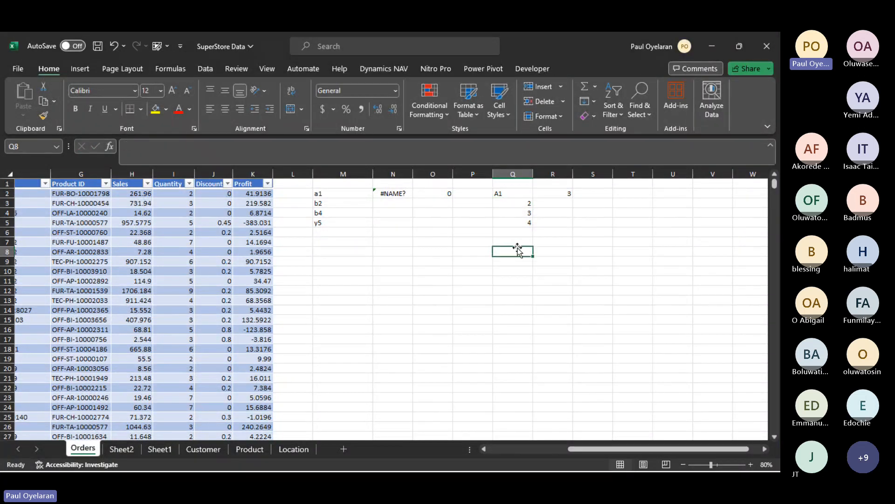
{"action": "left_click", "coordinate": [556, 193]}
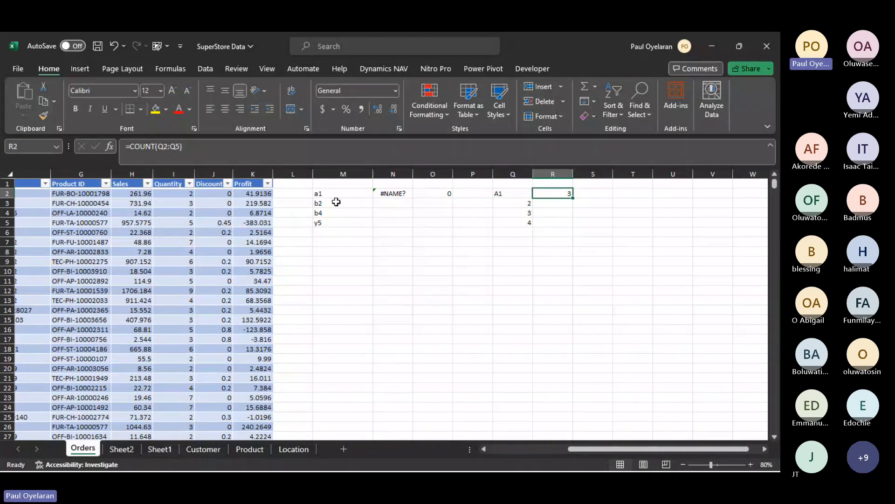
- Highlight the sample values in M2 to M5 and the product IDs in G2 to G17 as alphanumeric examples
{"action": "left_click_drag", "start_coordinate": [322, 193], "coordinate": [327, 224]}
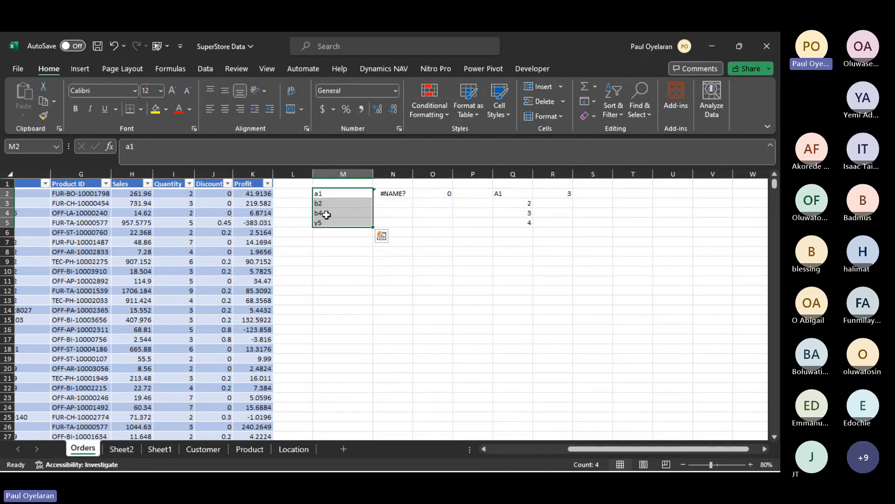
{"action": "scroll", "coordinate": [326, 224], "scroll_direction": "left", "scroll_amount": 3}
{"action": "left_click", "coordinate": [193, 192]}
{"action": "left_click_drag", "start_coordinate": [193, 193], "coordinate": [192, 337]}
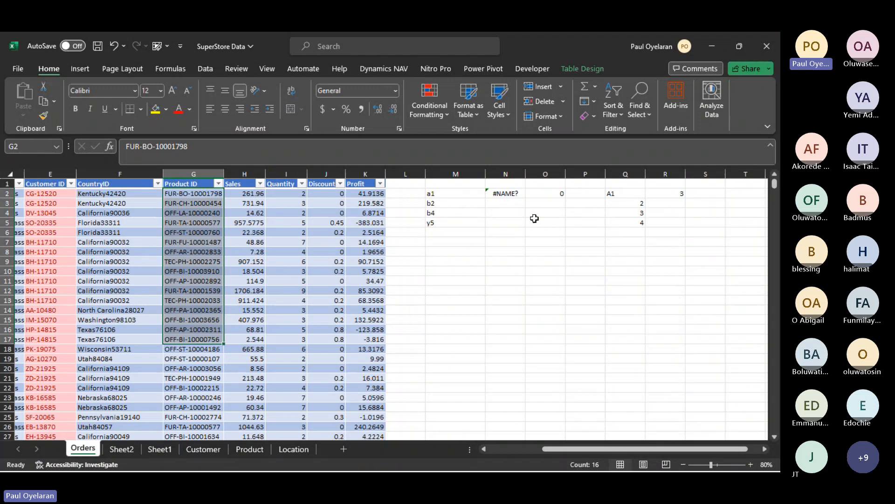
- Replace the contents of cell N2 with =COUNTA(M2:M5) to count the non-empty sample cells
{"action": "left_click", "coordinate": [509, 191]}
{"action": "type", "text": "=COUNT"}
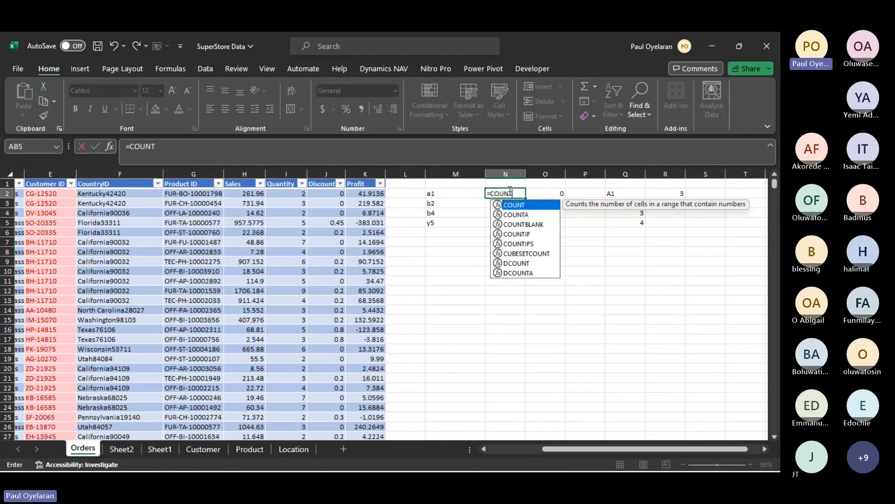
{"action": "type", "text": "A("}
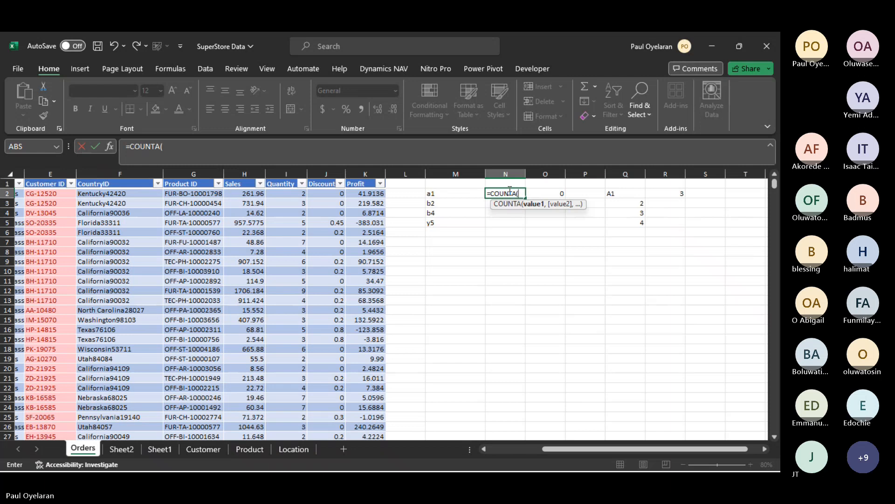
{"action": "left_click_drag", "start_coordinate": [443, 194], "coordinate": [443, 221]}
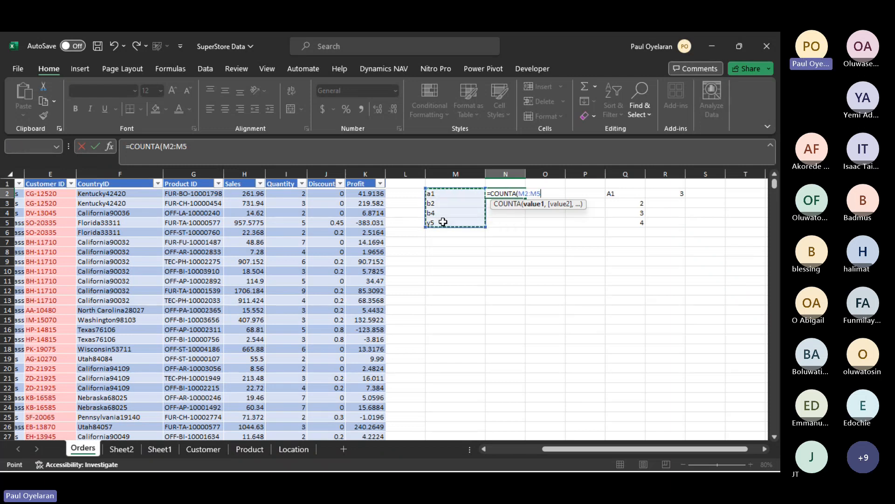
{"action": "key", "text": "Return"}
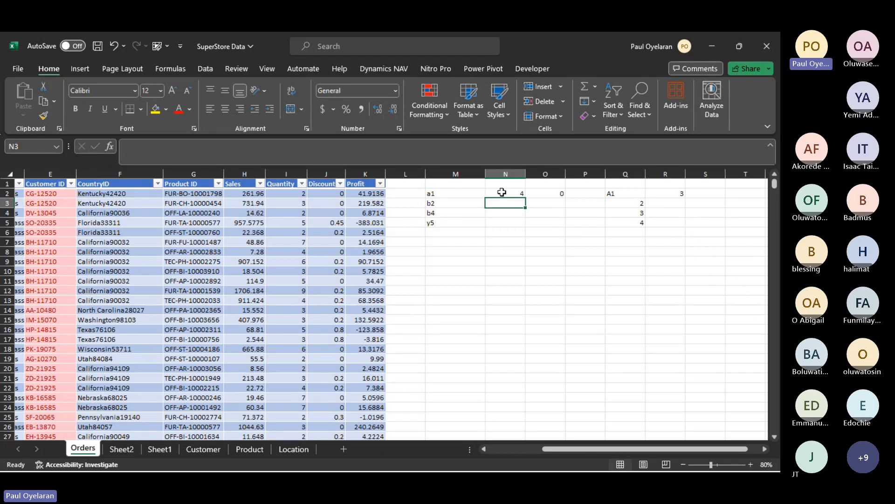
- Try to enter =COUNTA without any arguments in cell N5
{"action": "left_click", "coordinate": [515, 223]}
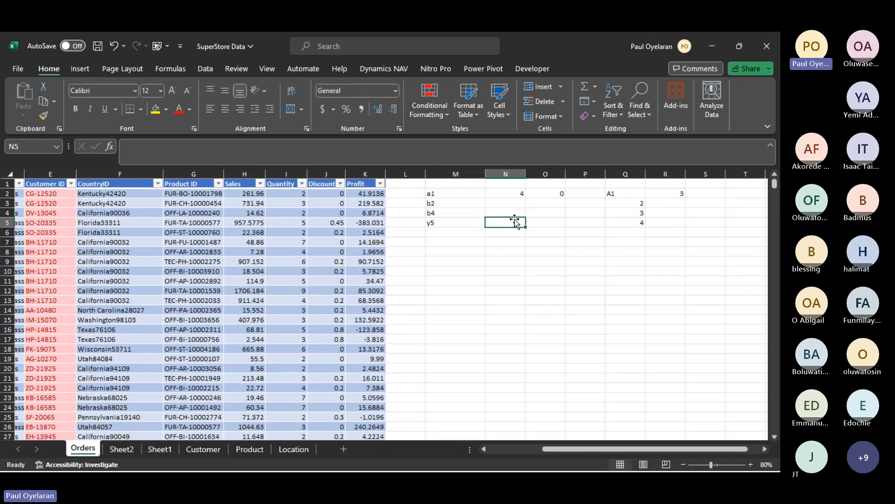
{"action": "type", "text": "=COUNTA"}
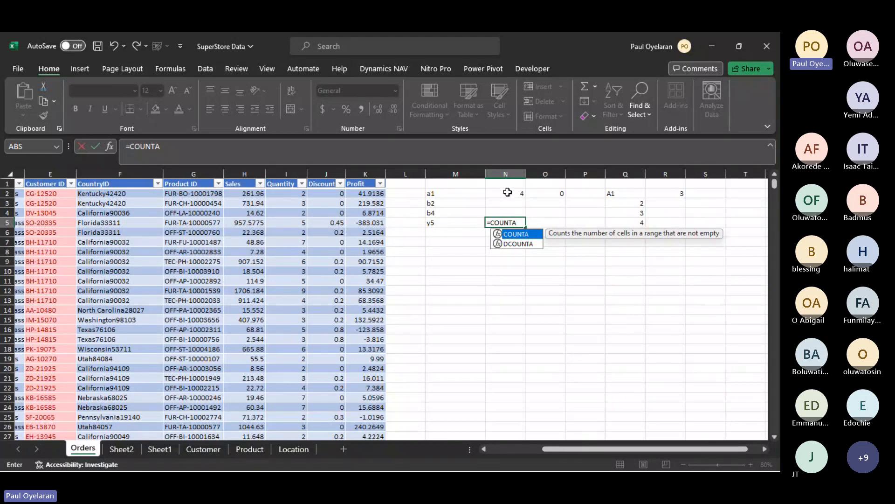
{"action": "left_click", "coordinate": [508, 192]}
- Delete the sample value in cell M3 and check the COUNTA formula in N2
{"action": "left_click", "coordinate": [449, 202]}
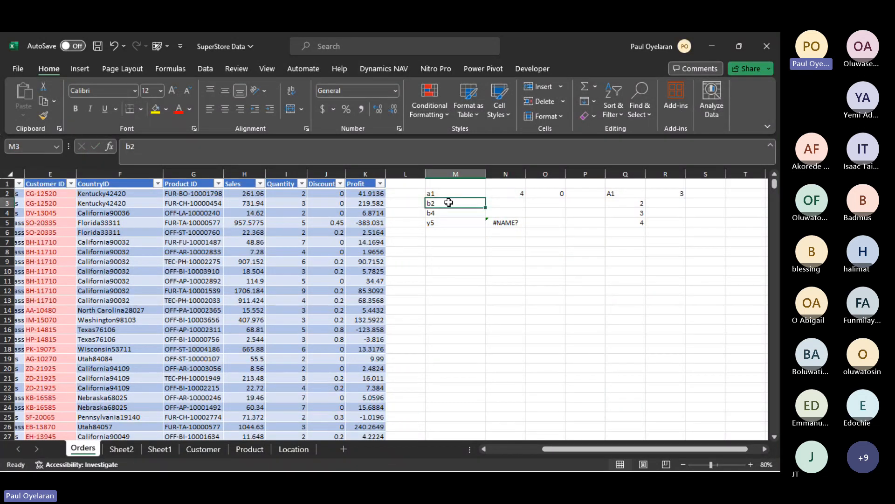
{"action": "key", "text": "Delete"}
{"action": "left_click", "coordinate": [529, 222]}
{"action": "left_click", "coordinate": [511, 192]}
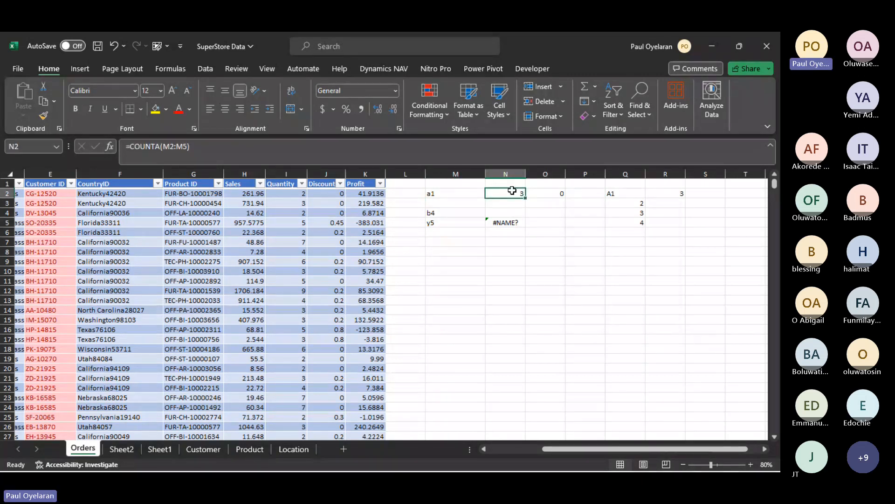
- Replace the sample value in cell Q2 with 1 and clear the contents of cell Q3
{"action": "left_click", "coordinate": [160, 148]}
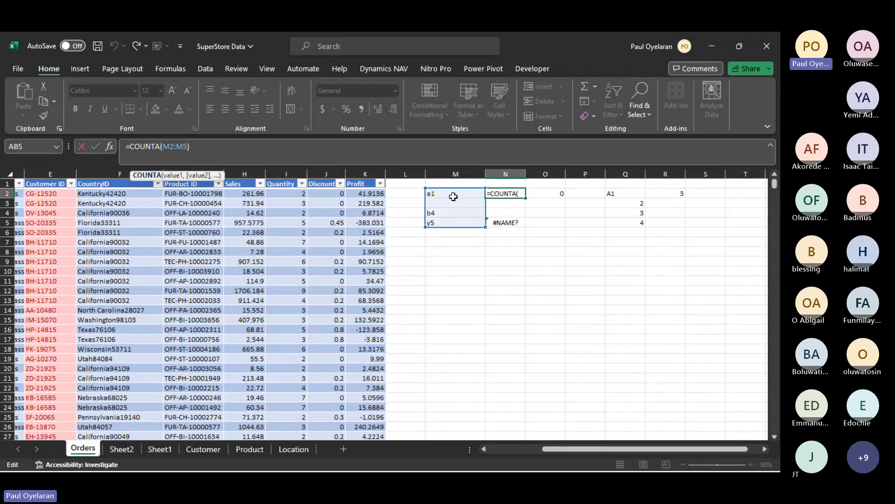
{"action": "left_click", "coordinate": [613, 197]}
{"action": "type", "text": "1"}
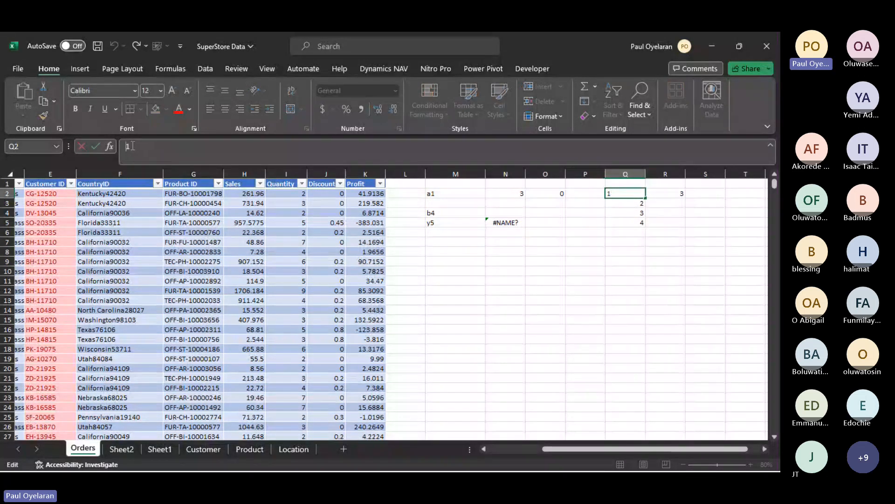
{"action": "key", "text": "Return"}
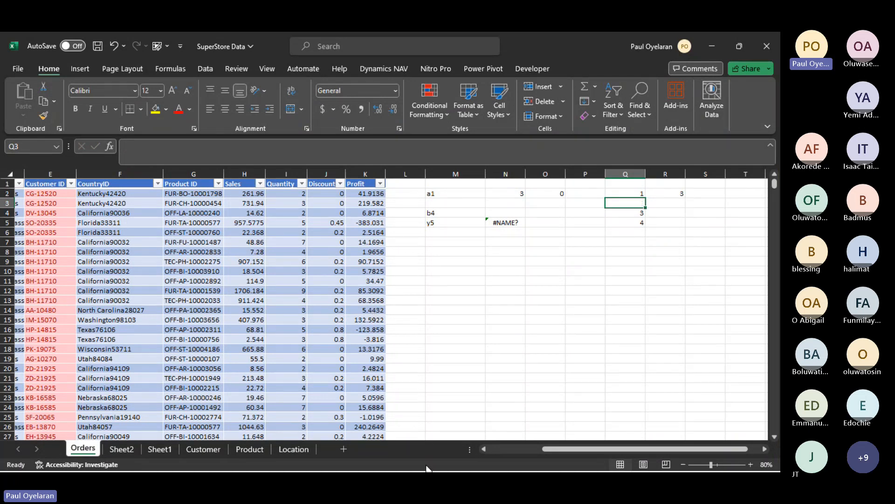
{"action": "left_click", "coordinate": [495, 241]}
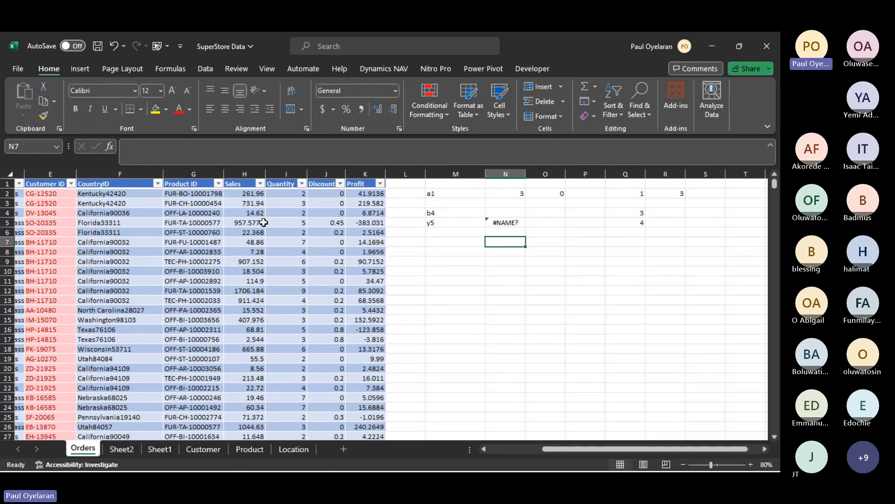
- Bring up the Microsoft Teams meeting window to check the participants' raised hands, and minimize it to return to the workbook
{"action": "mouse_move", "coordinate": [122, 471]}
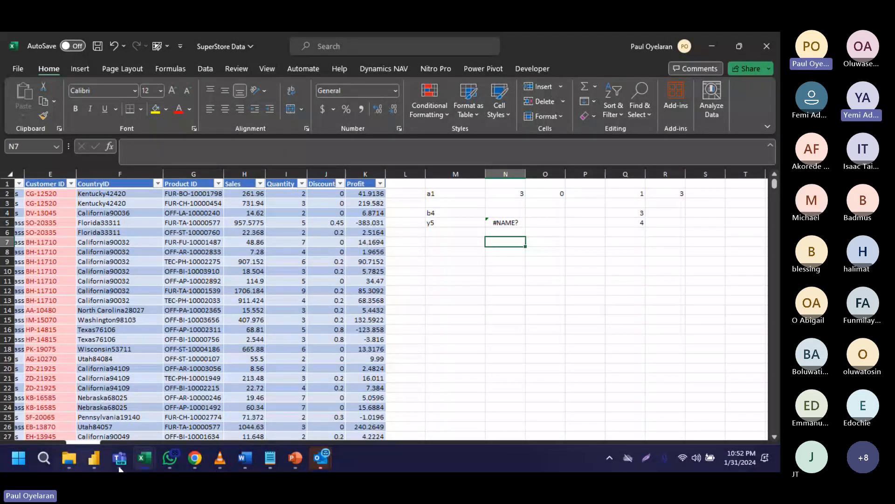
{"action": "left_click", "coordinate": [119, 466]}
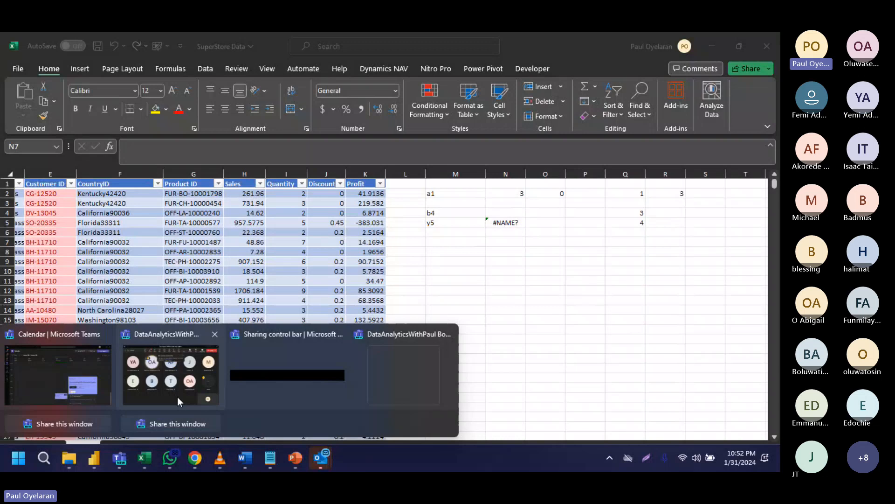
{"action": "left_click", "coordinate": [177, 397]}
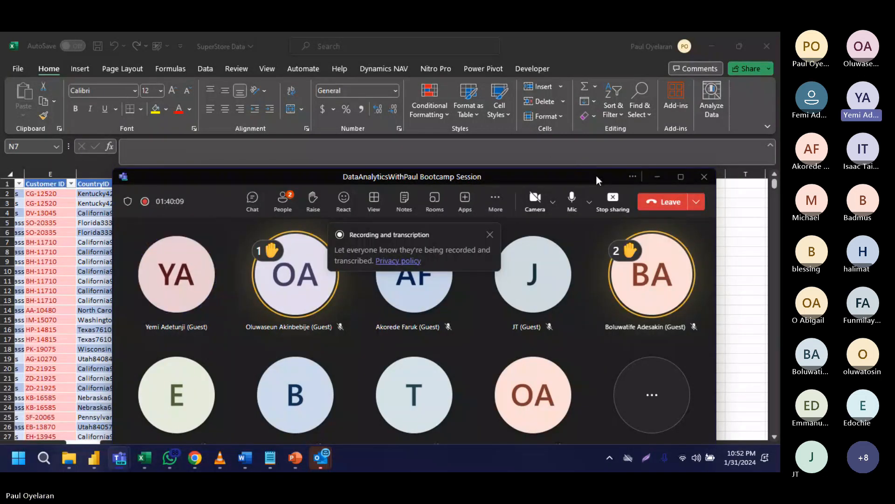
{"action": "left_click_drag", "start_coordinate": [596, 175], "coordinate": [568, 268]}
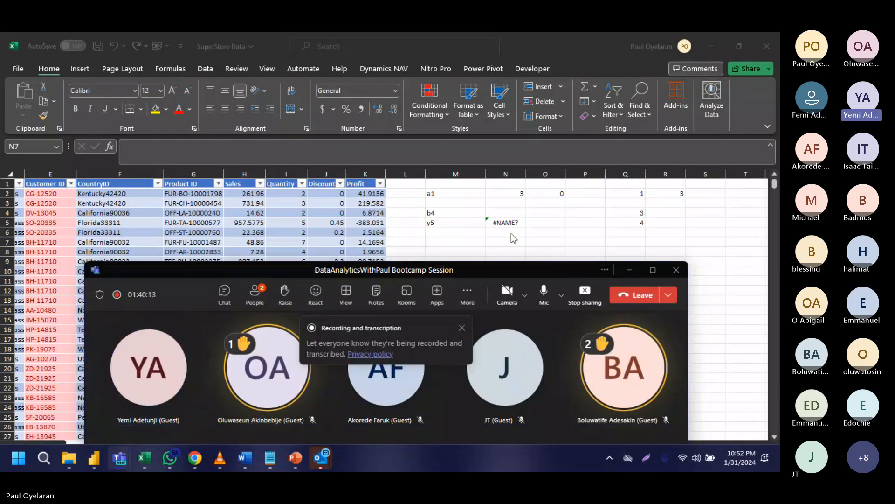
{"action": "left_click", "coordinate": [636, 269]}
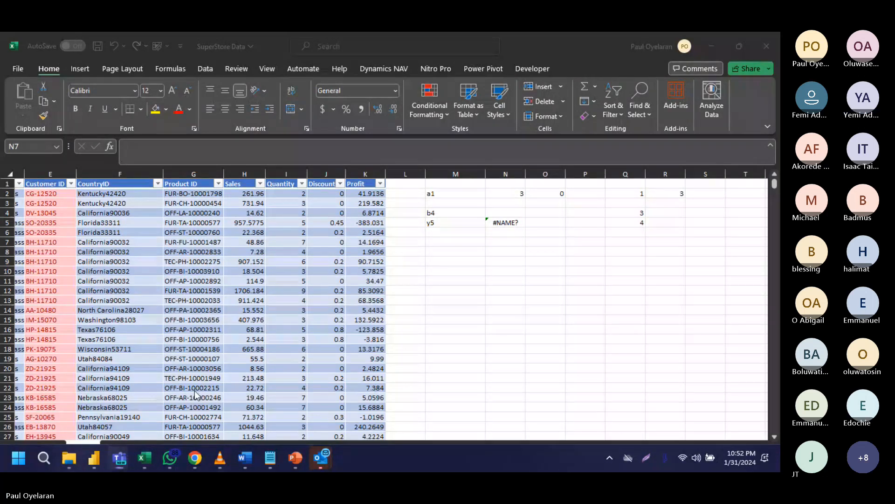
{"action": "key", "text": "super"}
{"action": "key", "text": "super"}
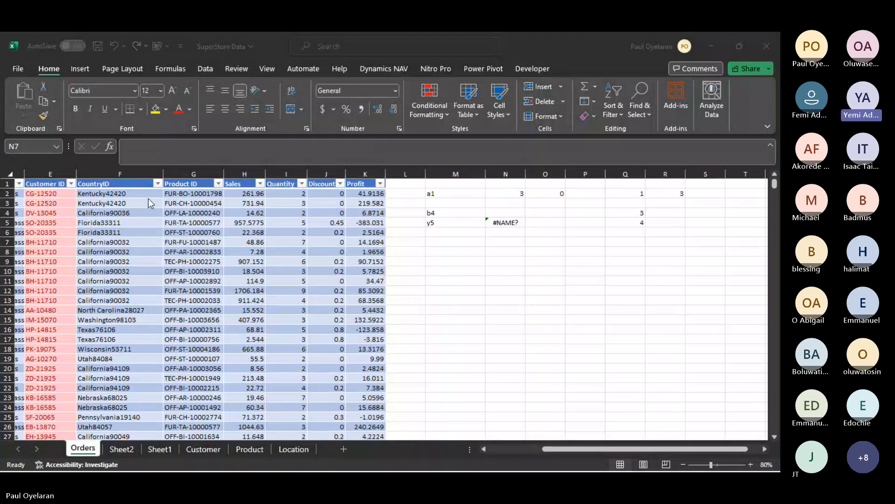
- Examine the column index argument of the phone VLOOKUP in Sheet2 cell D3 and clear the cell
{"action": "scroll", "coordinate": [148, 198], "scroll_direction": "left", "scroll_amount": 3}
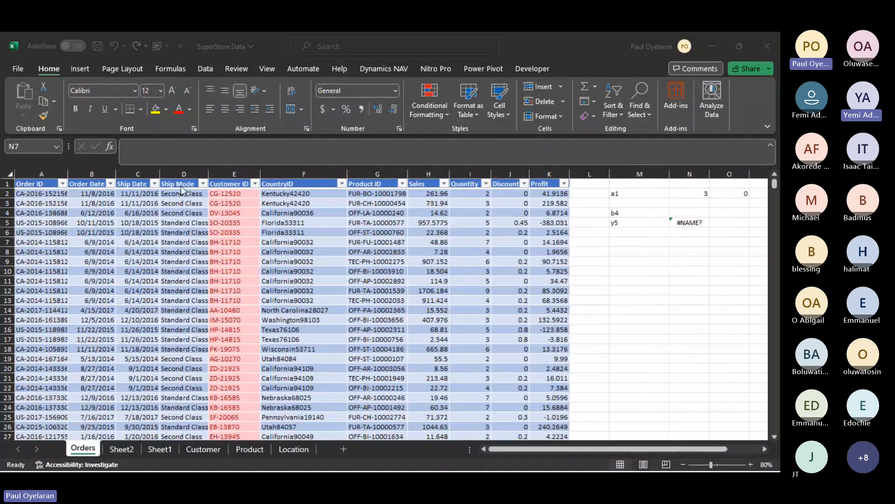
{"action": "left_click", "coordinate": [133, 448]}
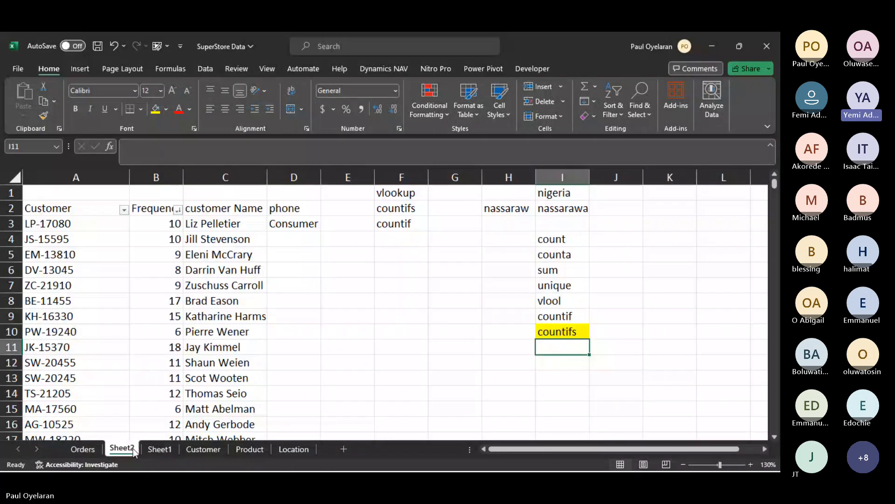
{"action": "left_click", "coordinate": [307, 219]}
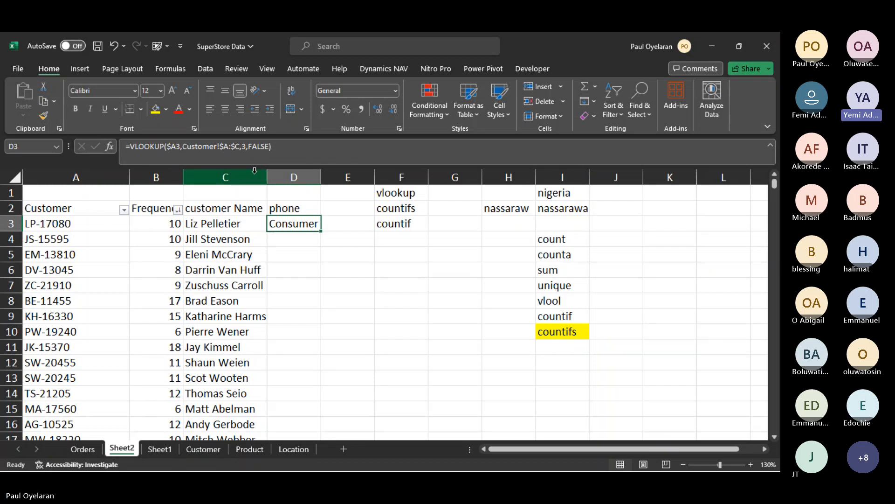
{"action": "left_click", "coordinate": [241, 146]}
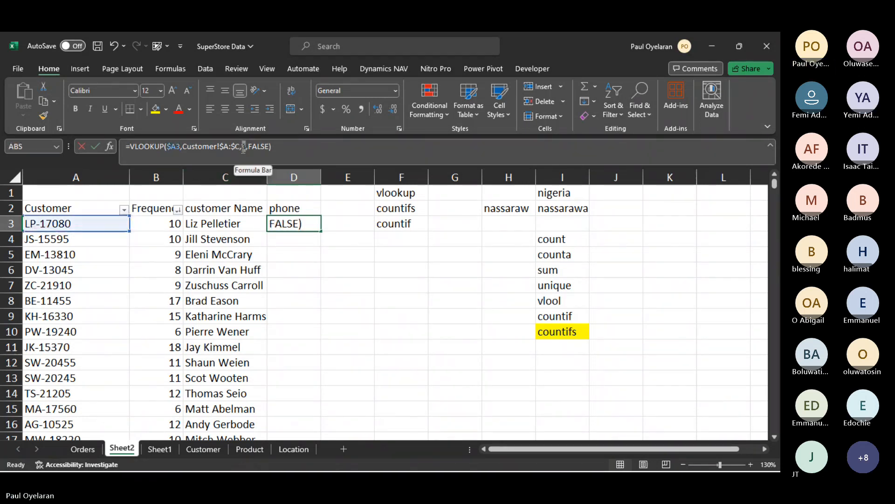
{"action": "left_click", "coordinate": [243, 146]}
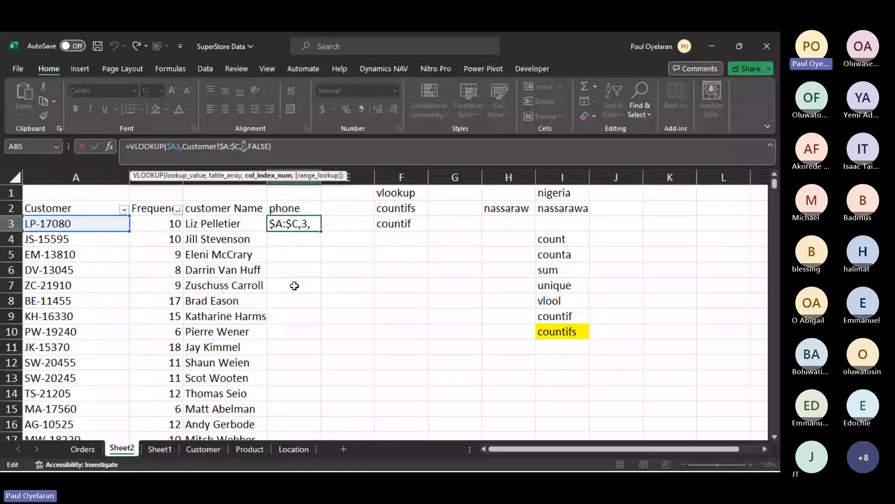
{"action": "key", "text": "ctrl+Return"}
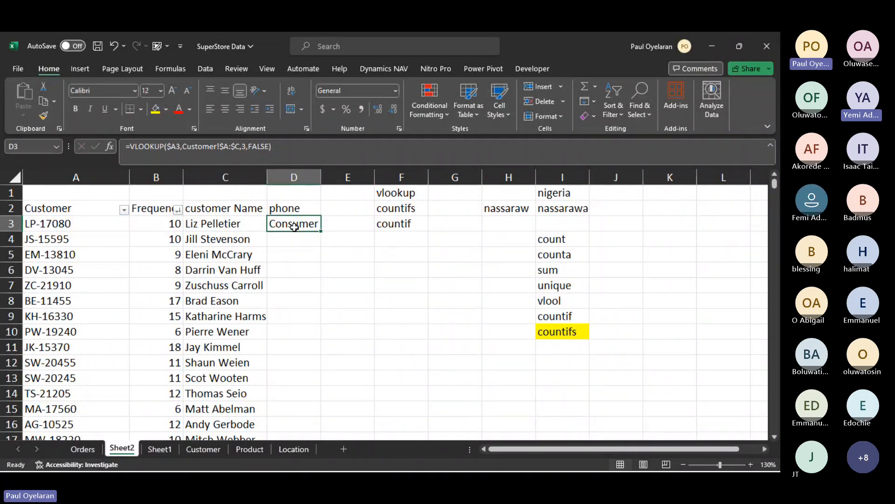
{"action": "key", "text": "Delete"}
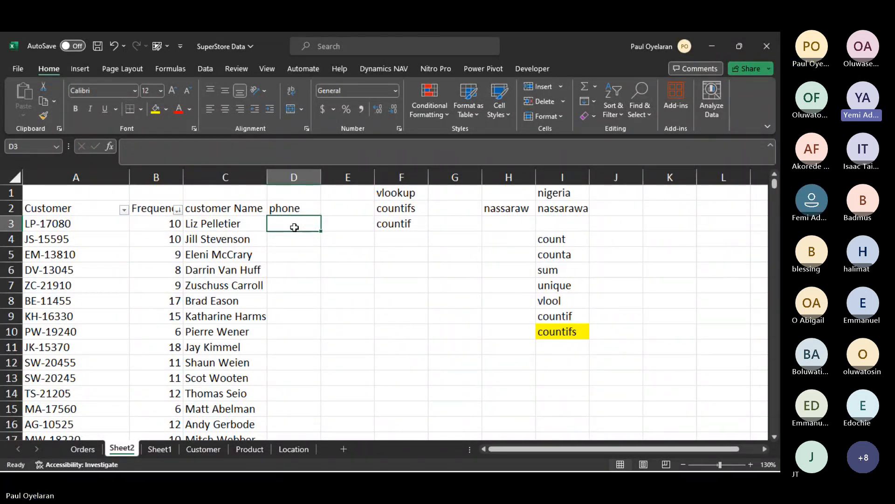
- Fill the income column of the Customer sheet from D2 down with =RANDBETWEEN(3000,10000)
{"action": "left_click", "coordinate": [202, 450]}
{"action": "left_click", "coordinate": [257, 184]}
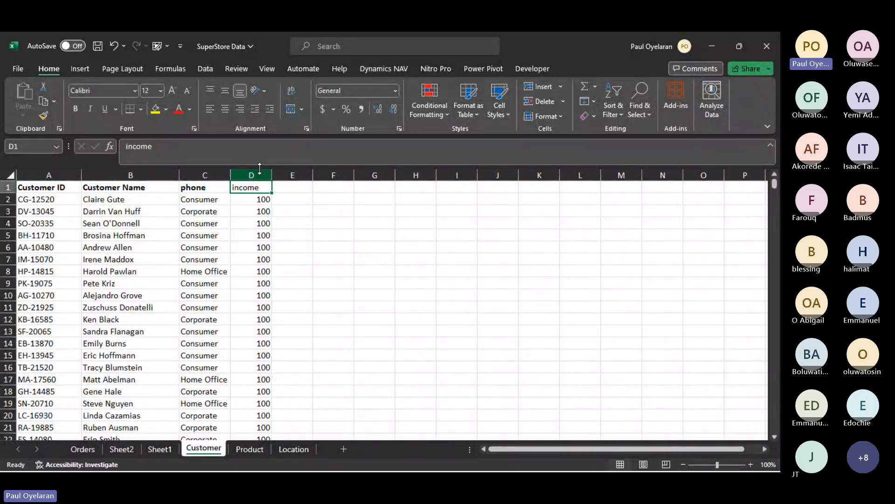
{"action": "left_click", "coordinate": [263, 199]}
{"action": "type", "text": "=RAND"}
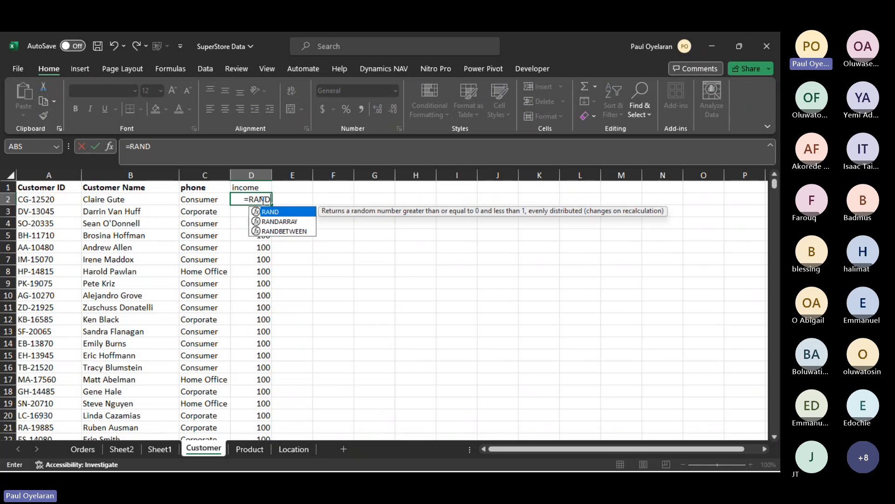
{"action": "key", "text": "Down"}
{"action": "key", "text": "Down"}
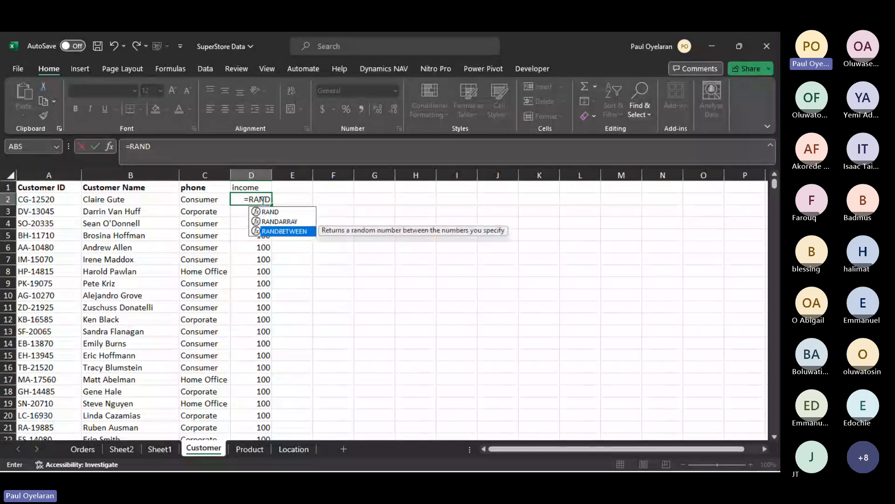
{"action": "key", "text": "Tab"}
{"action": "type", "text": "300"}
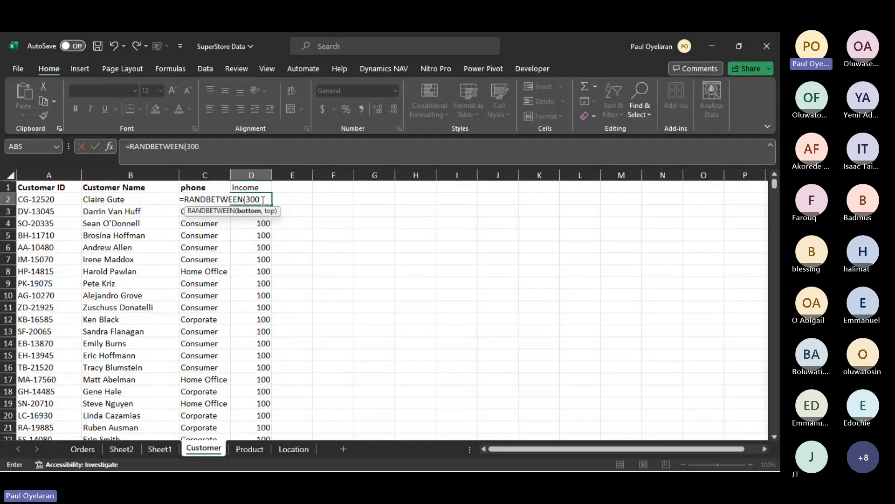
{"action": "type", "text": "0,1"}
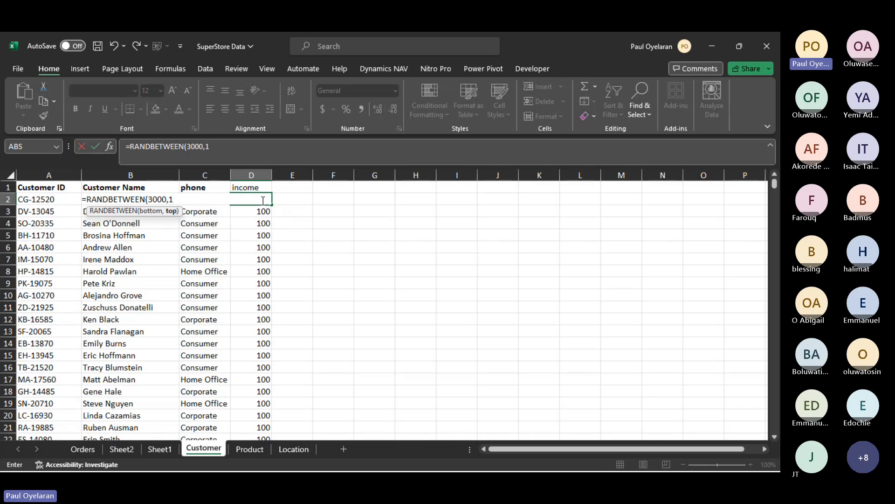
{"action": "type", "text": "0000"}
{"action": "key", "text": "Return"}
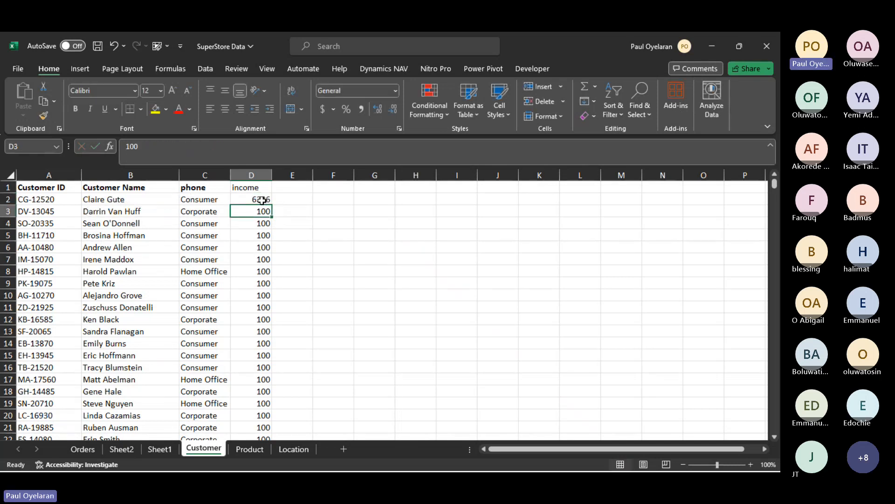
{"action": "left_click", "coordinate": [261, 200]}
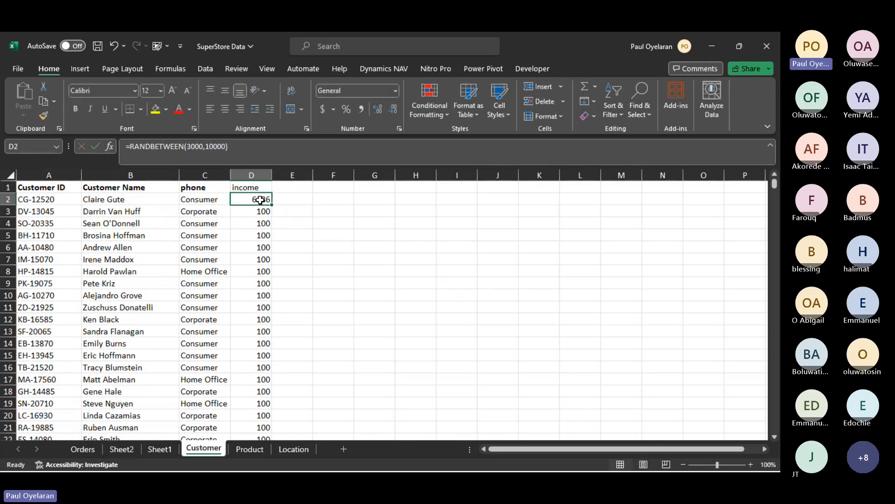
{"action": "double_click", "coordinate": [271, 204]}
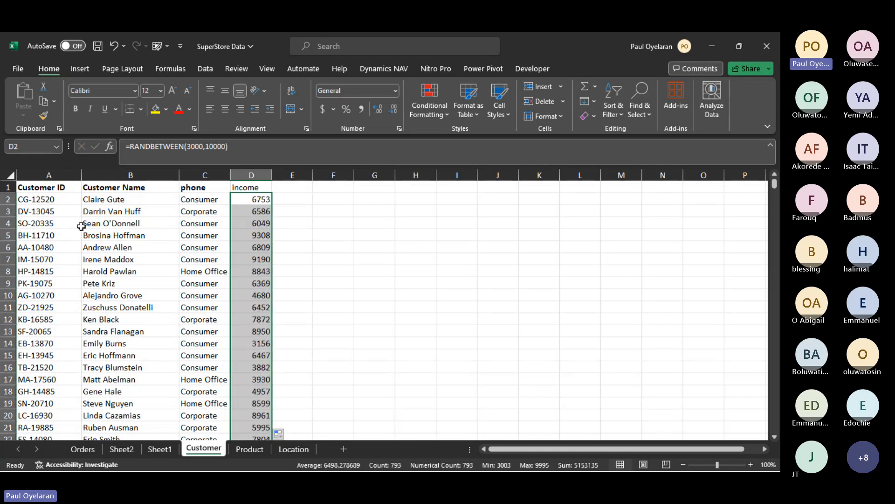
- Rename the phone header in Sheet2 cell D2 to Income
{"action": "left_click", "coordinate": [123, 449]}
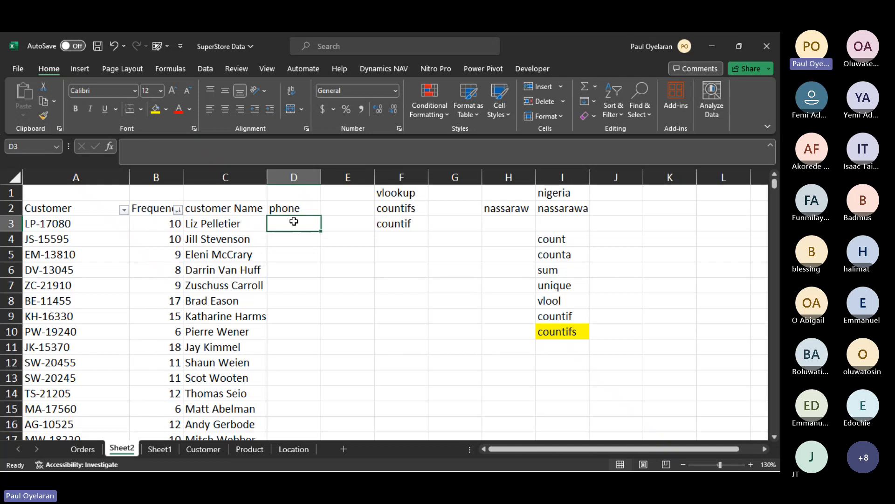
{"action": "left_click", "coordinate": [295, 209]}
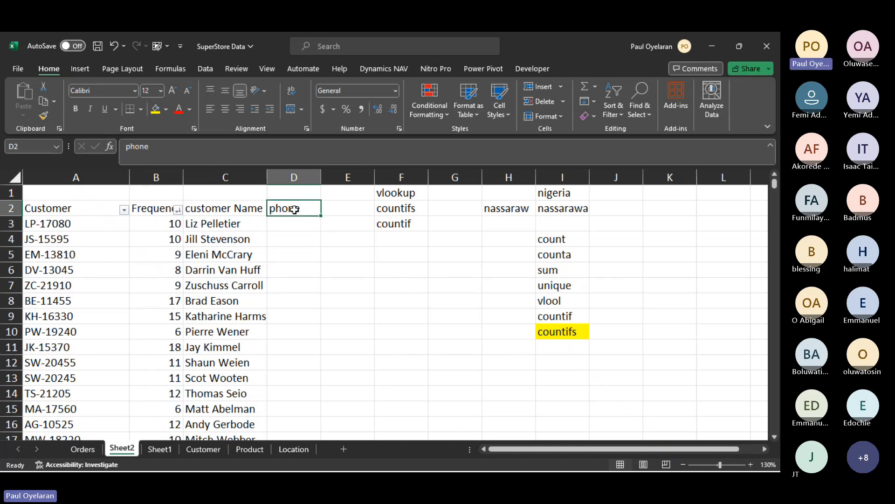
{"action": "type", "text": "INCOM"}
{"action": "key", "text": "Caps_Lock"}
{"action": "key", "text": "BackSpace"}
{"action": "key", "text": "BackSpace"}
{"action": "key", "text": "BackSpace"}
{"action": "key", "text": "BackSpace"}
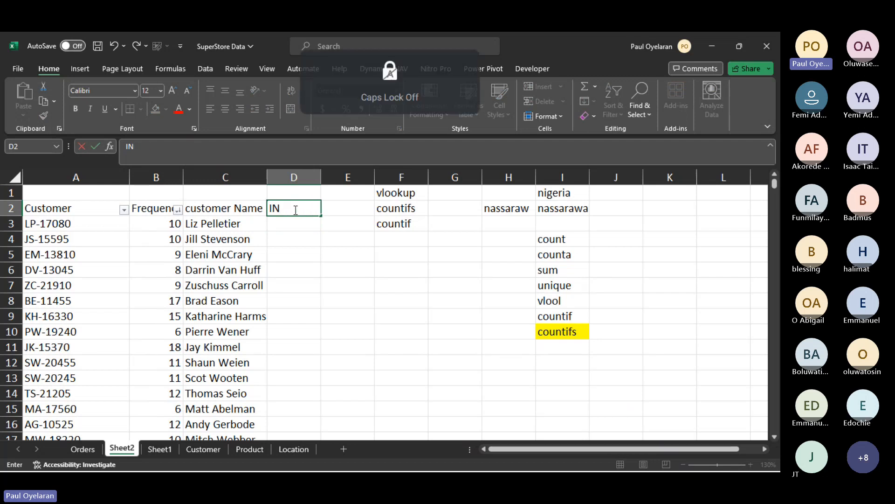
{"action": "type", "text": "ncome"}
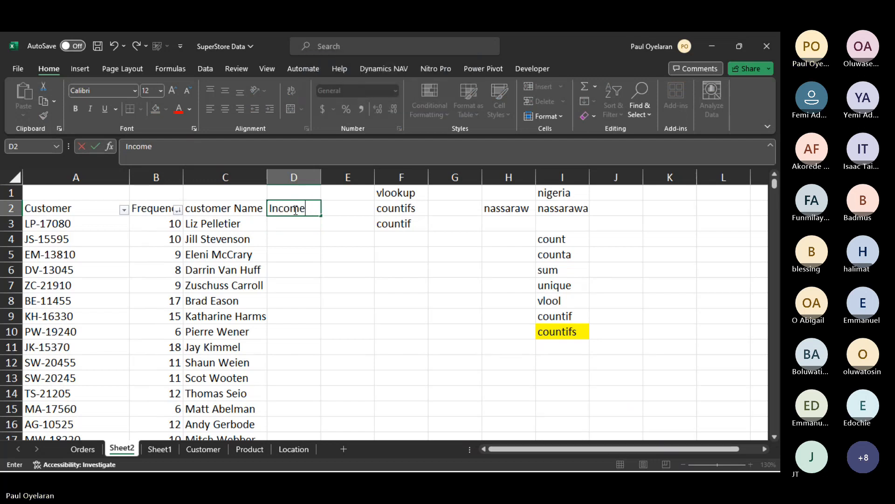
{"action": "key", "text": "Return"}
- Check the Customer sheet's columns and extend the table range of the VLOOKUP in Sheet2 cell C3 to Customer!$A:$D
{"action": "left_click", "coordinate": [235, 225]}
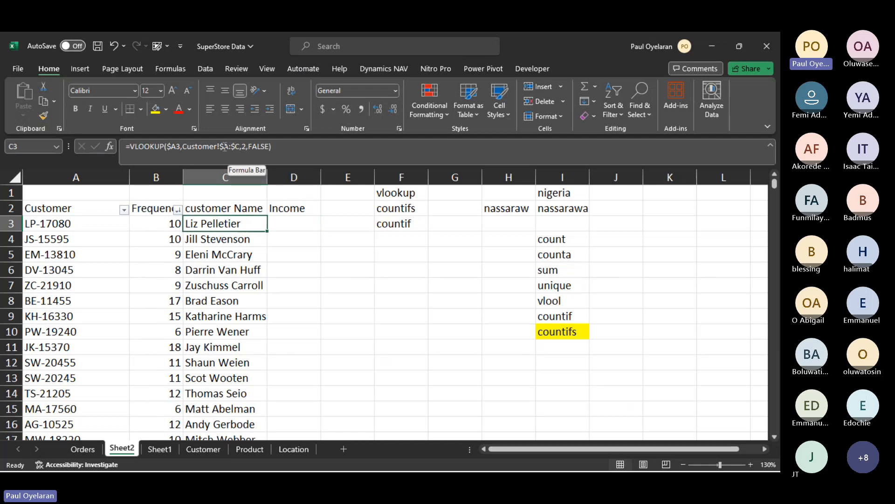
{"action": "left_click", "coordinate": [201, 448]}
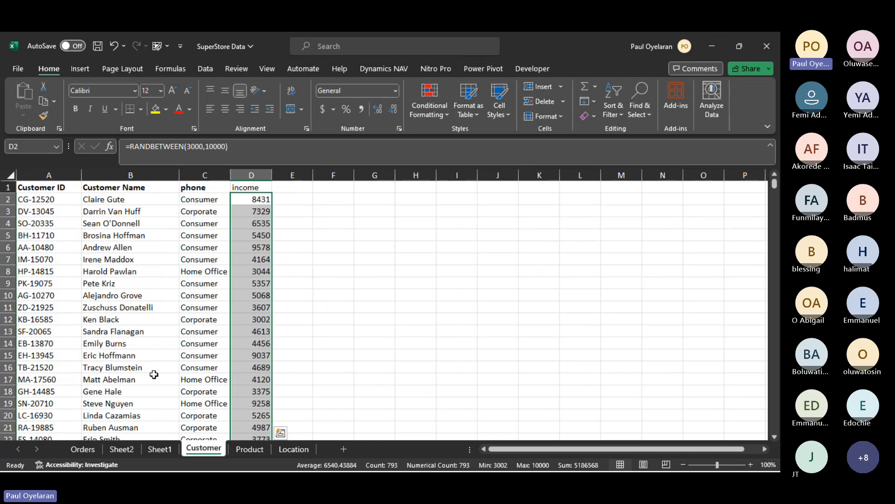
{"action": "left_click", "coordinate": [61, 171]}
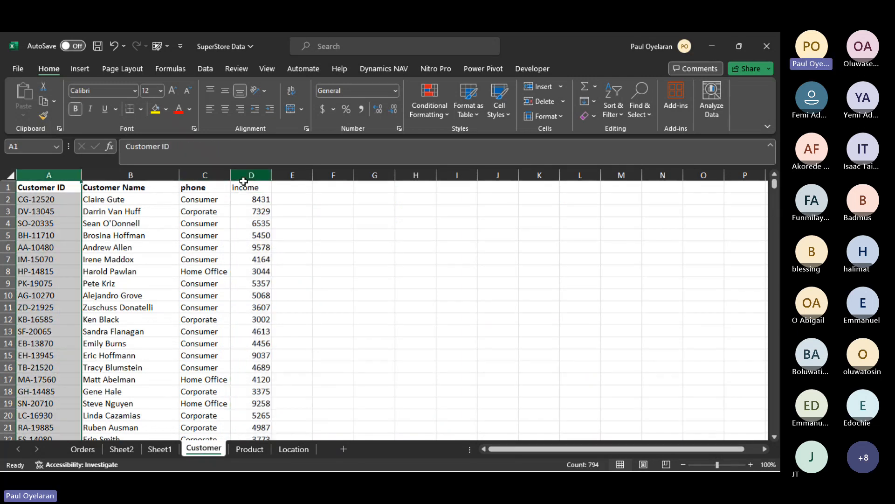
{"action": "left_click", "coordinate": [122, 449]}
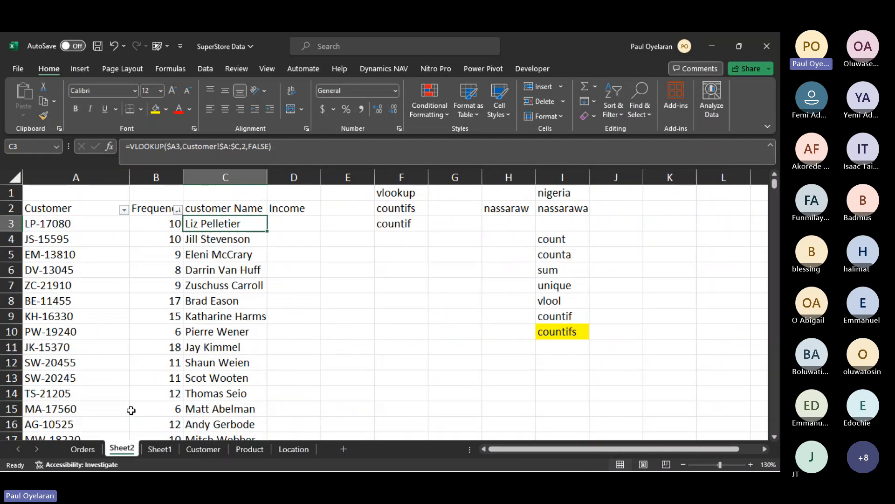
{"action": "left_click", "coordinate": [242, 149]}
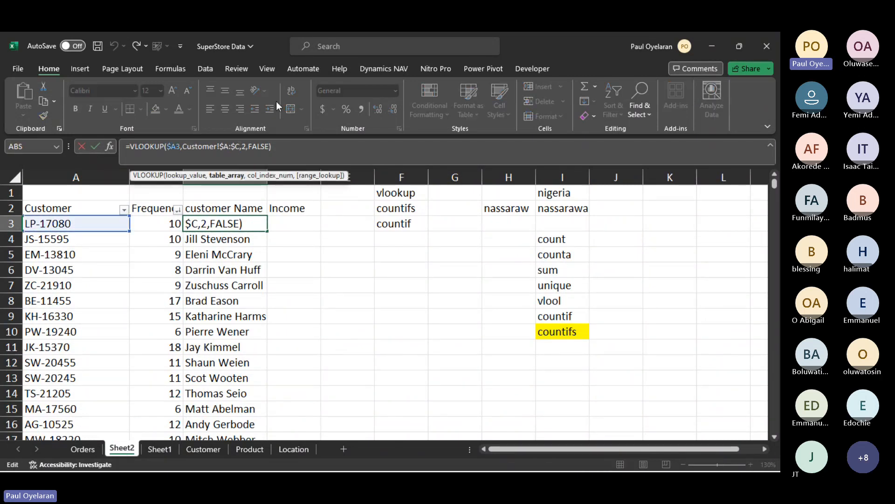
{"action": "key", "text": "BackSpace"}
{"action": "type", "text": "d"}
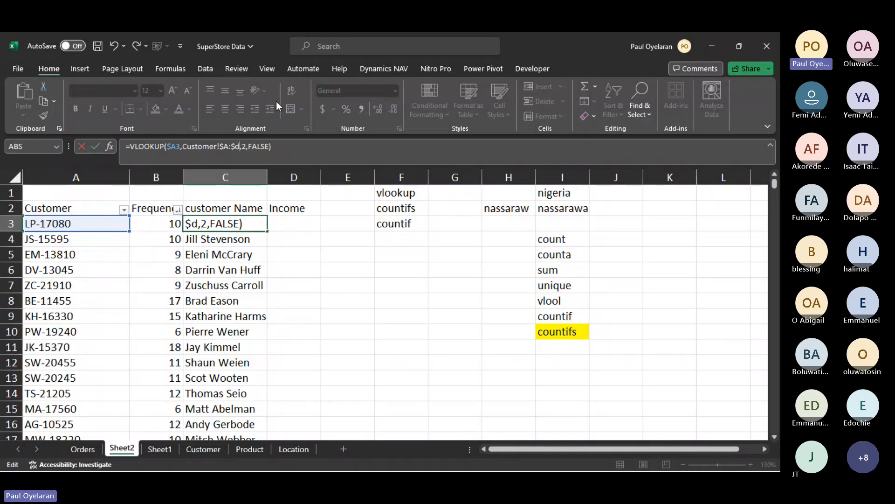
{"action": "key", "text": "Return"}
{"action": "left_click", "coordinate": [228, 226]}
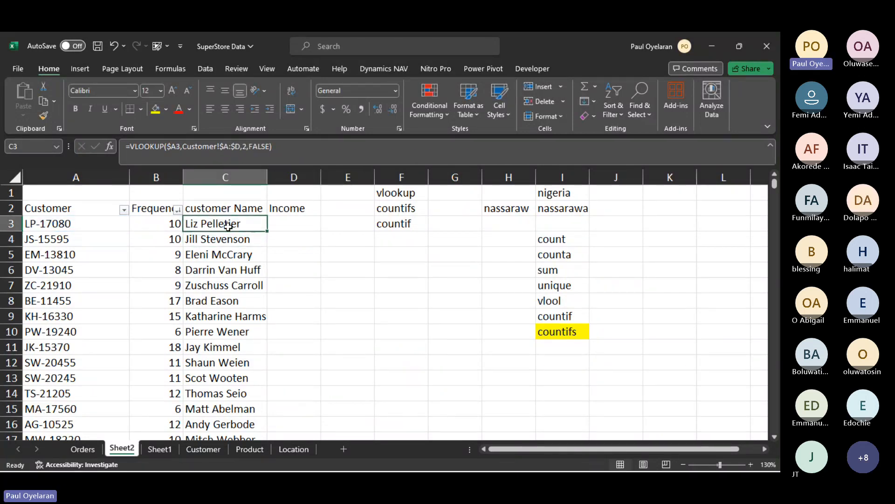
{"action": "double_click", "coordinate": [244, 147]}
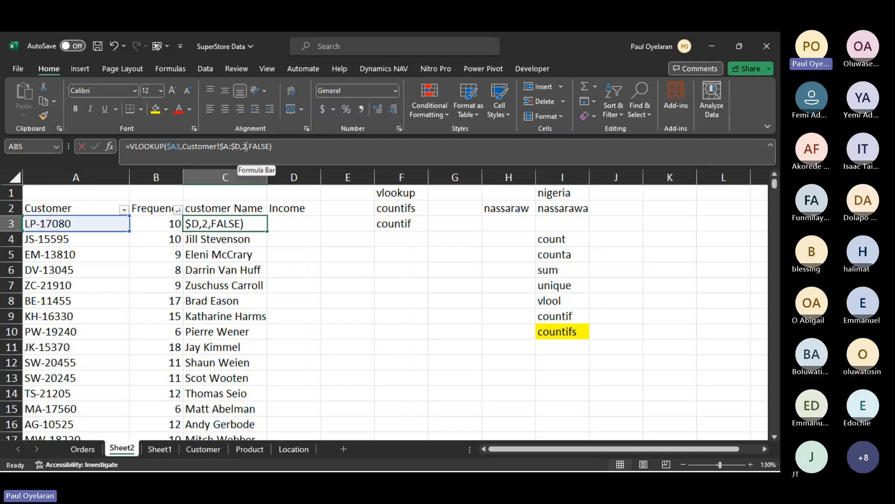
{"action": "left_click", "coordinate": [189, 446]}
{"action": "left_click", "coordinate": [122, 176]}
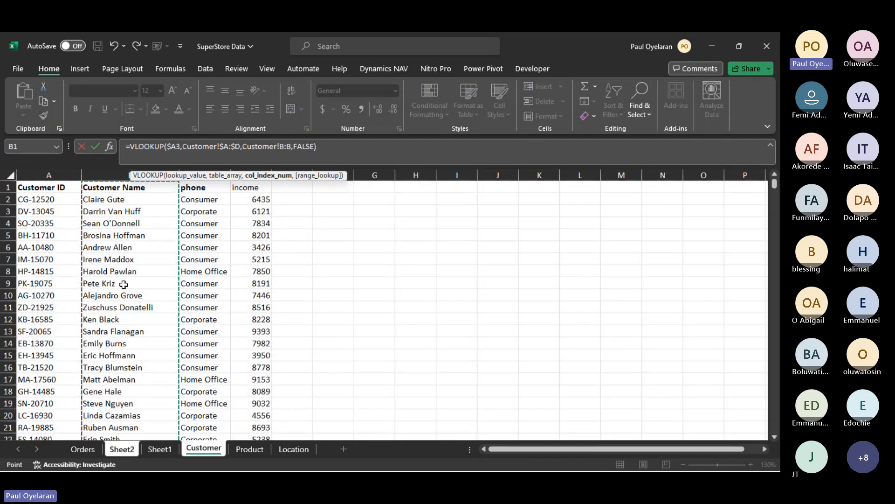
{"action": "key", "text": "Escape"}
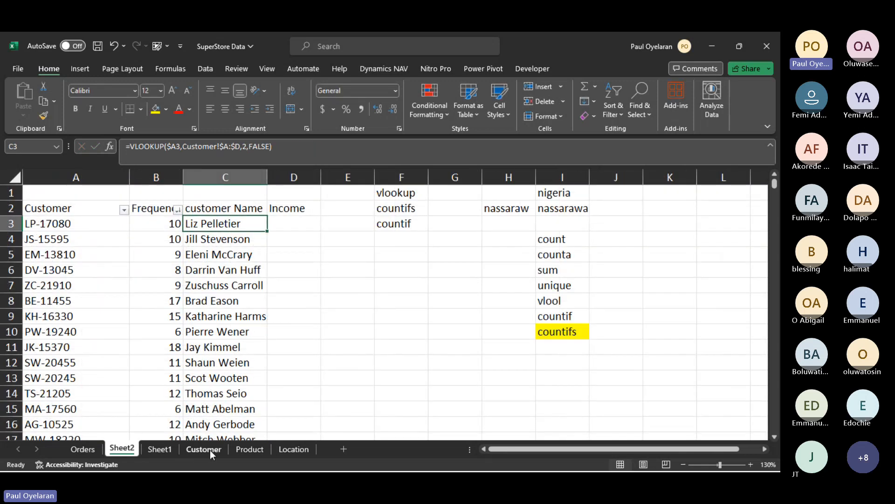
{"action": "left_click", "coordinate": [210, 449]}
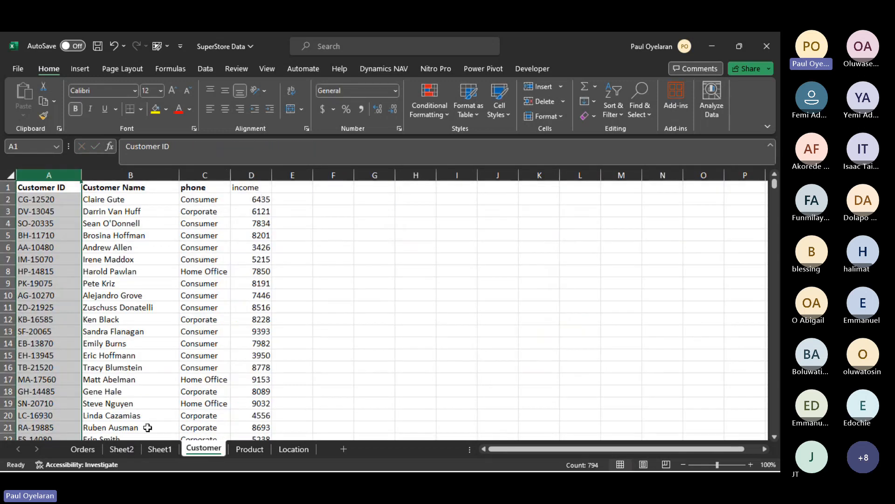
{"action": "left_click", "coordinate": [122, 449]}
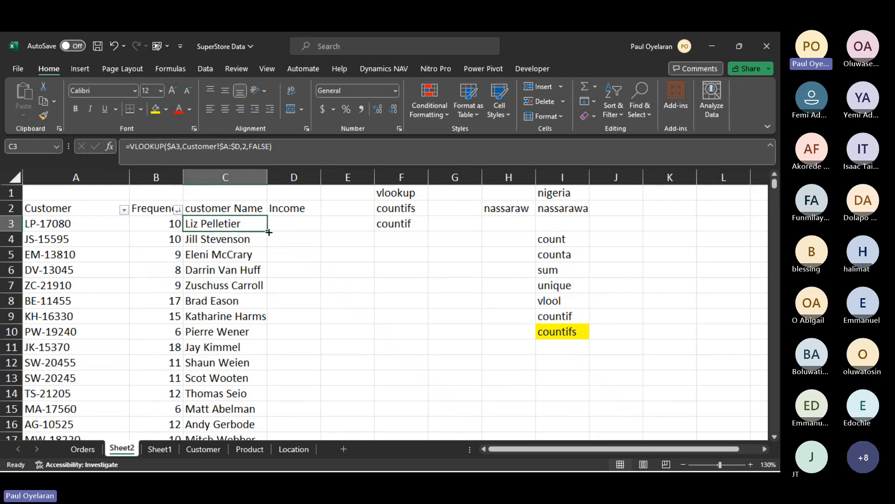
- Copy the VLOOKUP from C3 into D3 and set its column index to 4 for the income column
{"action": "left_click_drag", "start_coordinate": [267, 231], "coordinate": [289, 231]}
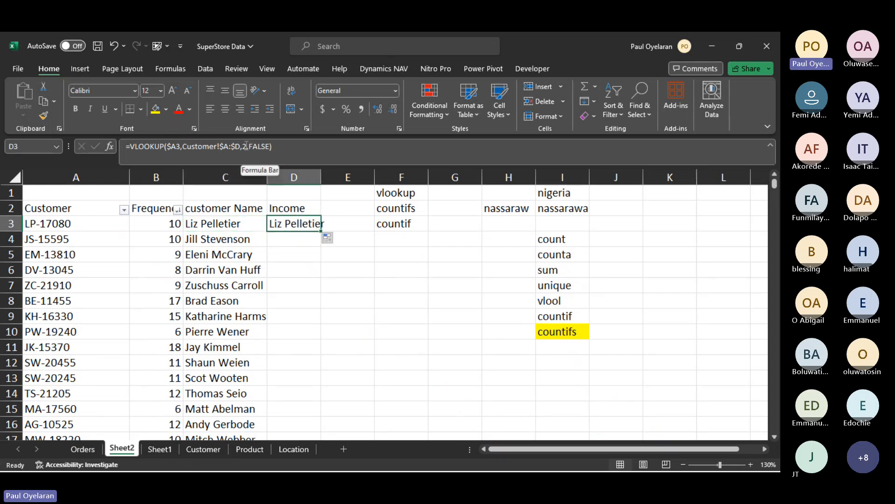
{"action": "left_click", "coordinate": [194, 449]}
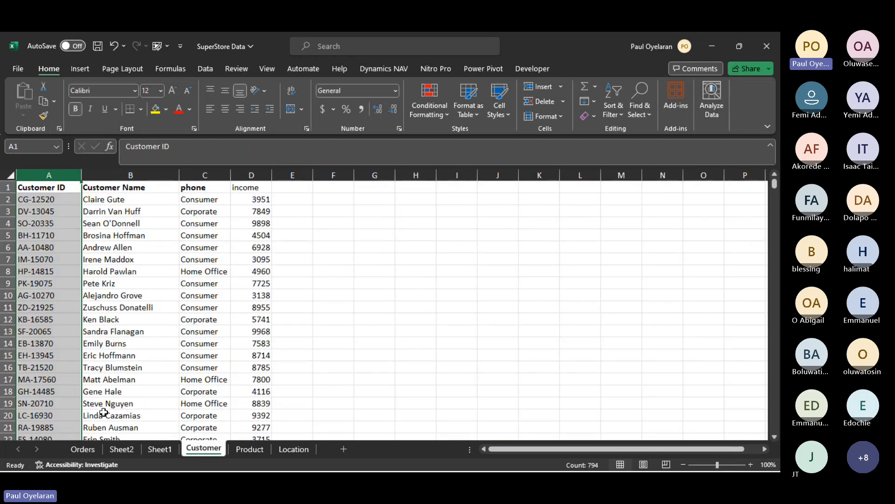
{"action": "left_click", "coordinate": [123, 448]}
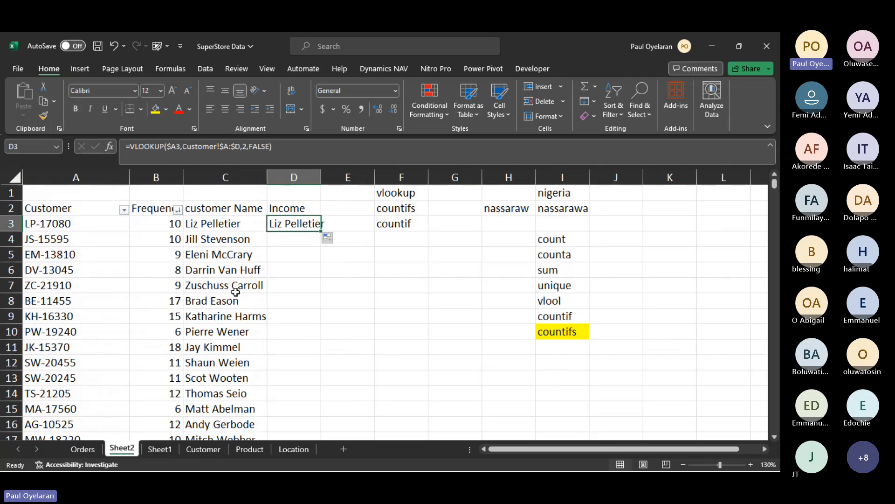
{"action": "left_click", "coordinate": [246, 147]}
{"action": "key", "text": "BackSpace"}
{"action": "type", "text": "4"}
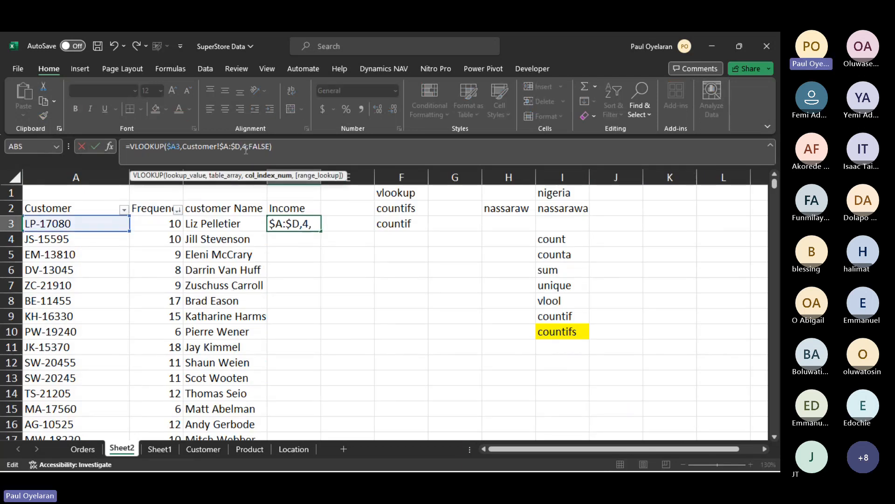
{"action": "key", "text": "Return"}
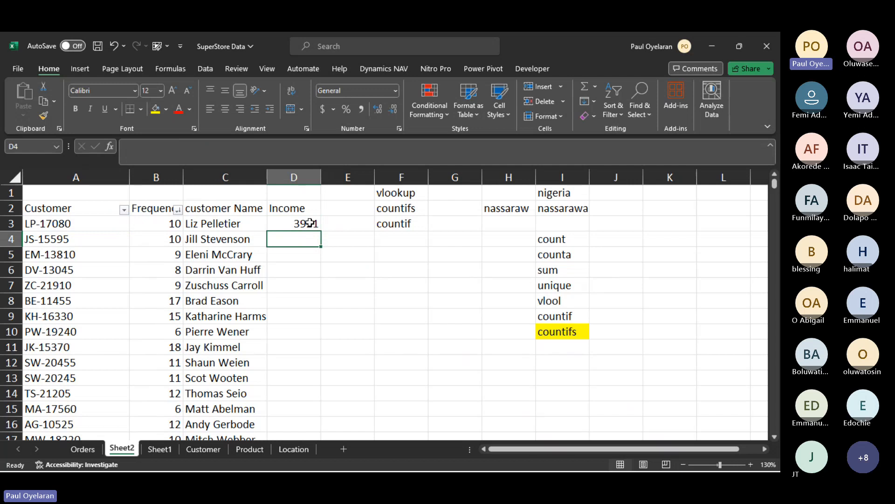
- Find the customer name from Sheet2 cell C3 in the Customer sheet, compare that customer's income, and return to Sheet2
{"action": "left_click", "coordinate": [206, 225]}
{"action": "key", "text": "ctrl+c"}
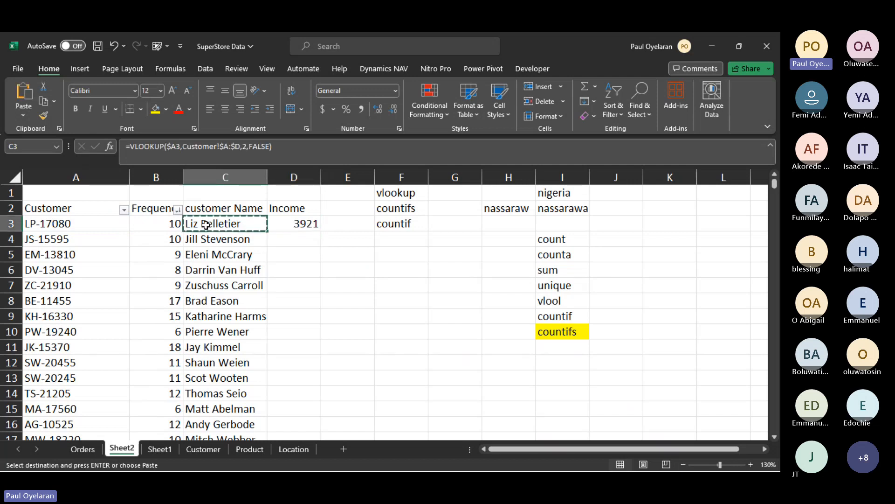
{"action": "left_click", "coordinate": [195, 446]}
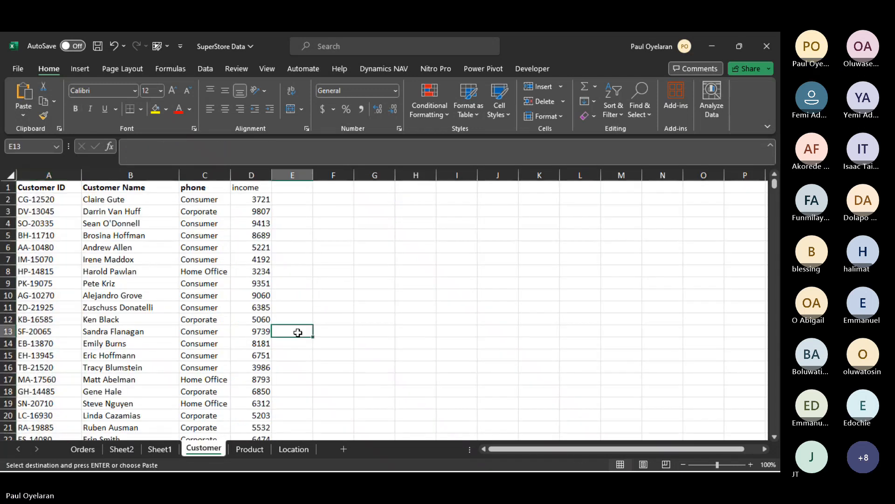
{"action": "key", "text": "ctrl+f"}
{"action": "key", "text": "ctrl+v"}
{"action": "left_click", "coordinate": [278, 400]}
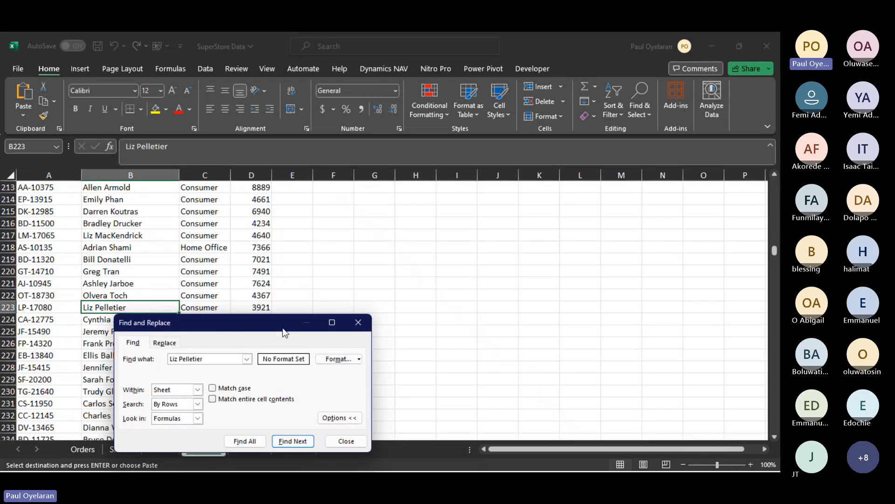
{"action": "left_click_drag", "start_coordinate": [294, 335], "coordinate": [670, 162]}
{"action": "left_click", "coordinate": [268, 305]}
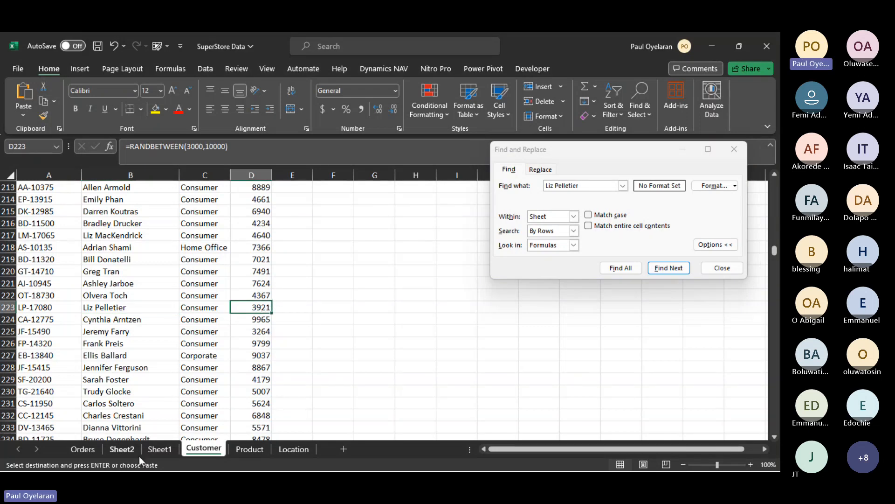
{"action": "left_click", "coordinate": [122, 449]}
{"action": "left_click_drag", "start_coordinate": [122, 451], "coordinate": [203, 451]}
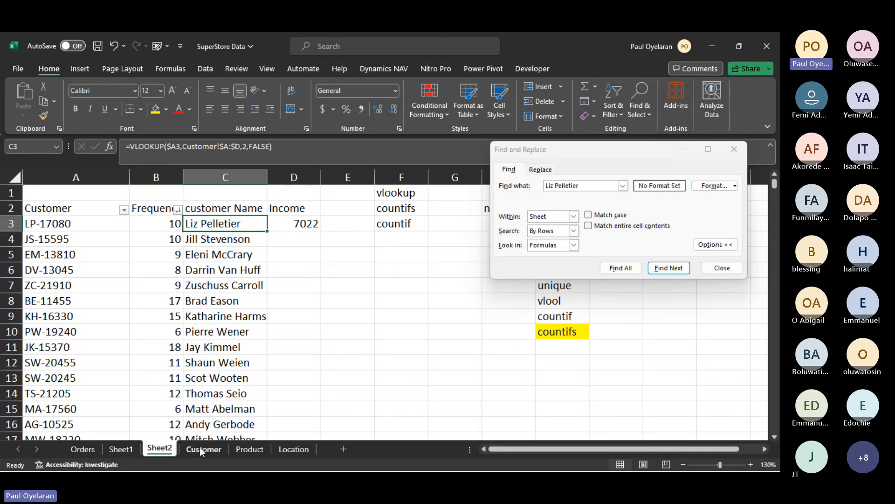
- Rename the phone header in cell C1 of the Customer sheet to segment
{"action": "left_click", "coordinate": [201, 449]}
{"action": "scroll", "coordinate": [201, 192], "scroll_direction": "up", "scroll_amount": 20}
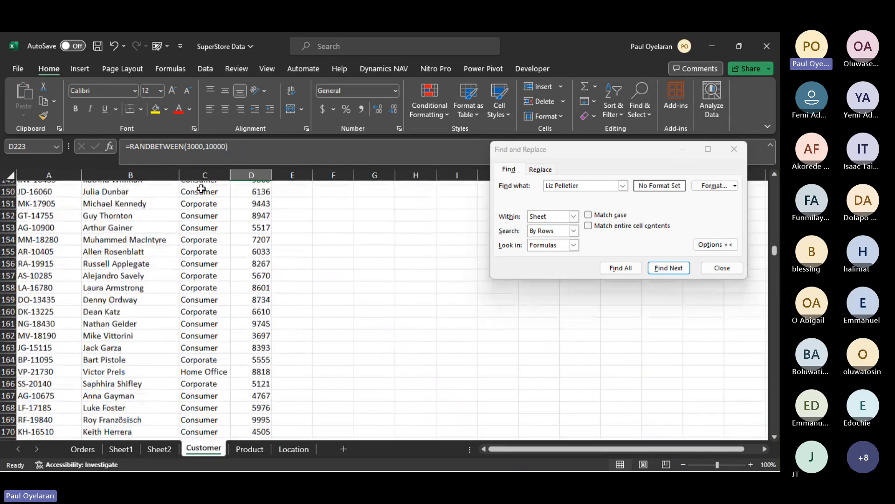
{"action": "left_click", "coordinate": [201, 192]}
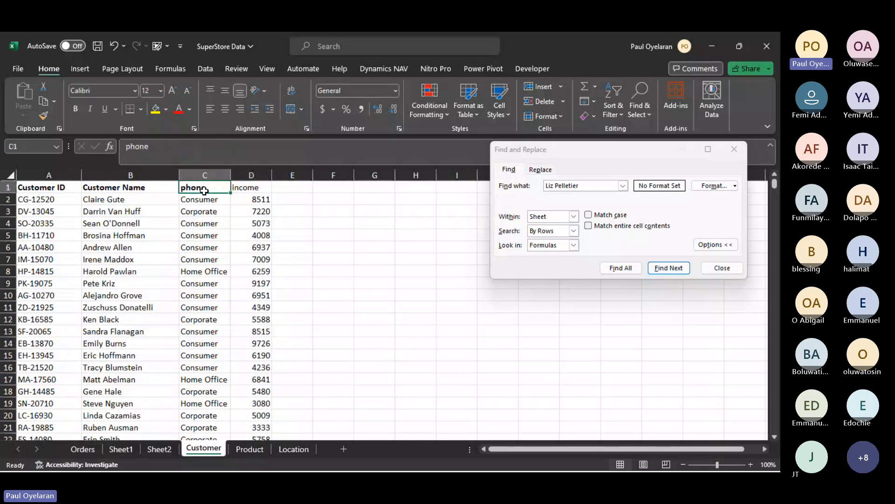
{"action": "type", "text": "seg"}
{"action": "type", "text": "m"}
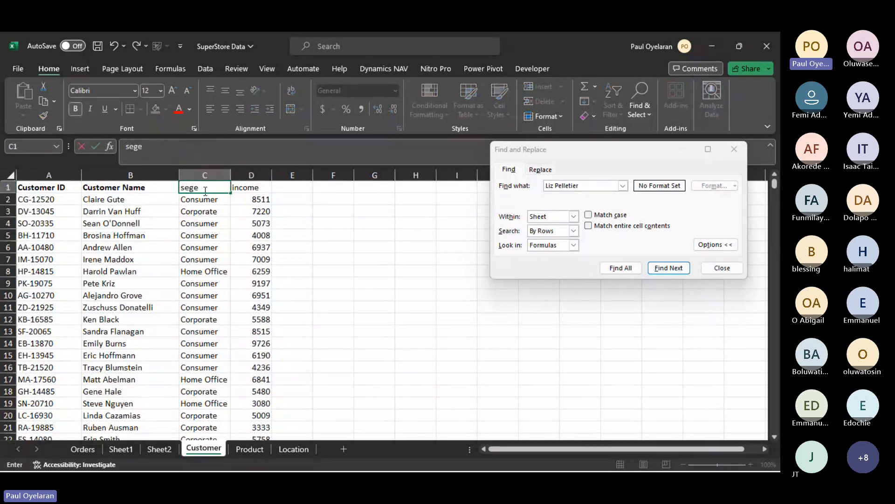
{"action": "type", "text": "ent"}
{"action": "key", "text": "Return"}
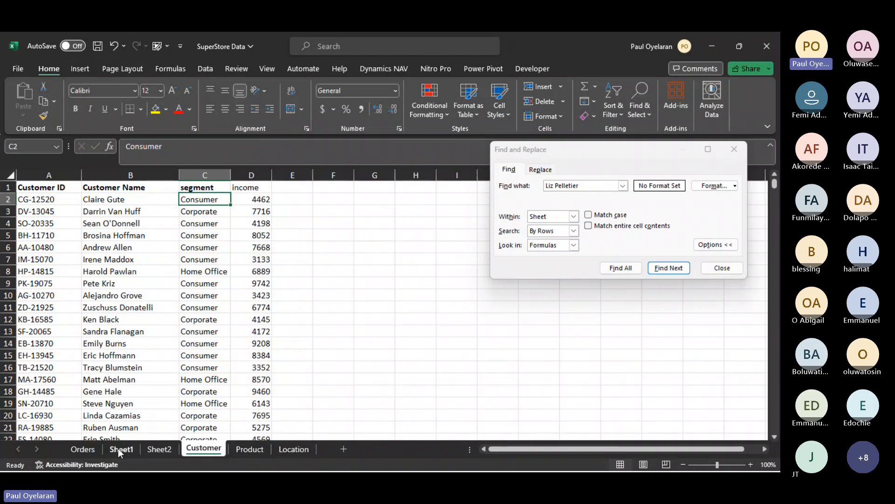
- Fill the income VLOOKUP in Sheet2 cell D3 down the whole Income column
{"action": "left_click", "coordinate": [146, 449]}
{"action": "left_click", "coordinate": [303, 210]}
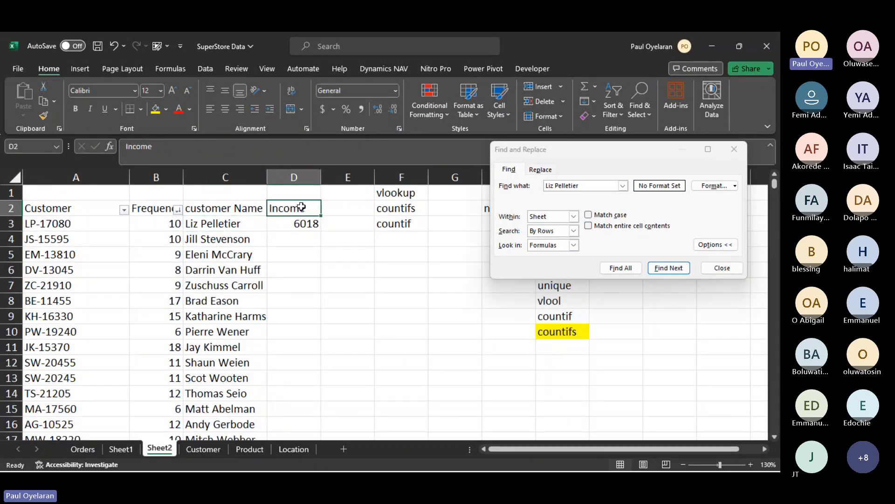
{"action": "left_click", "coordinate": [311, 227]}
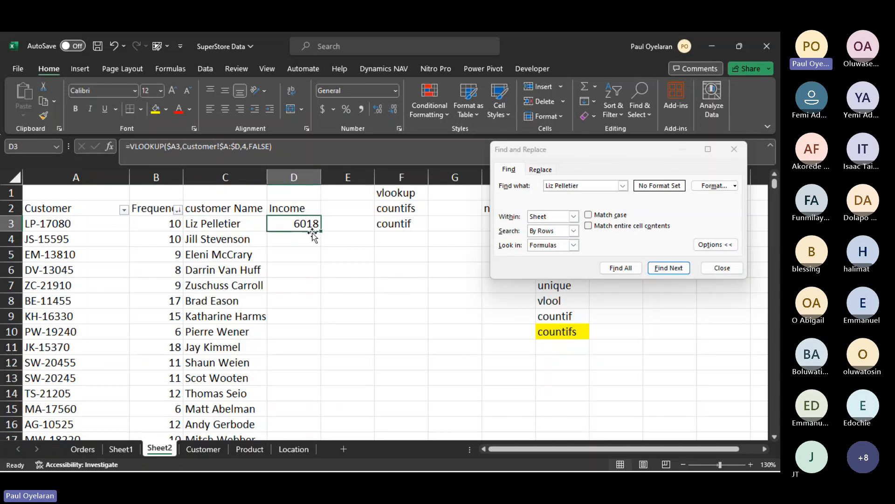
{"action": "double_click", "coordinate": [321, 235]}
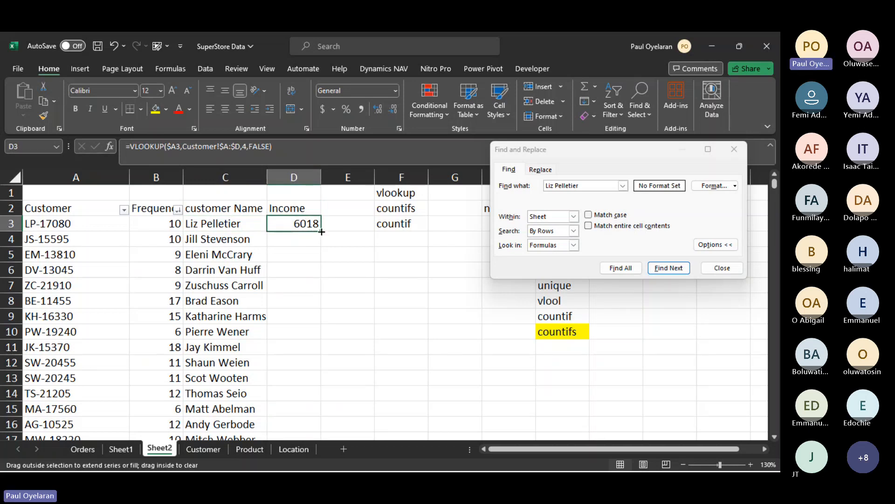
{"action": "left_click", "coordinate": [302, 212]}
{"action": "type", "text": "segment"}
{"action": "key", "text": "Escape"}
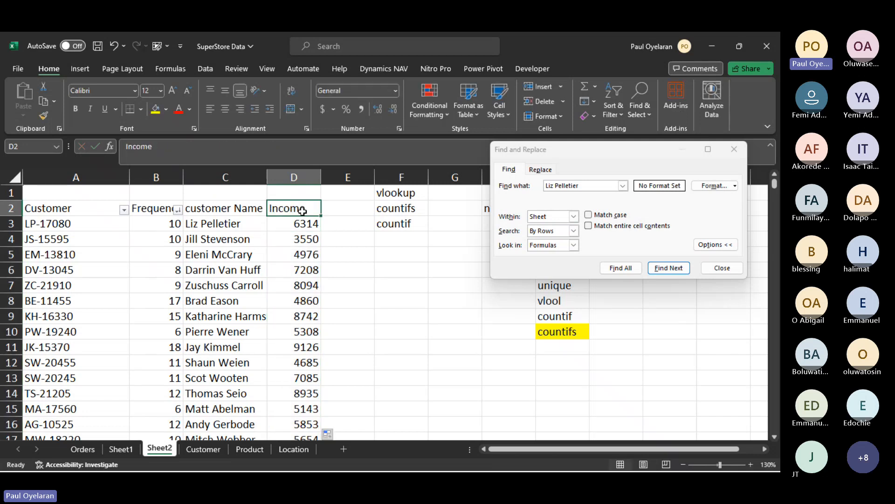
- Add the header segment in Sheet2 cell E2
{"action": "left_click", "coordinate": [354, 208]}
{"action": "type", "text": "segment"}
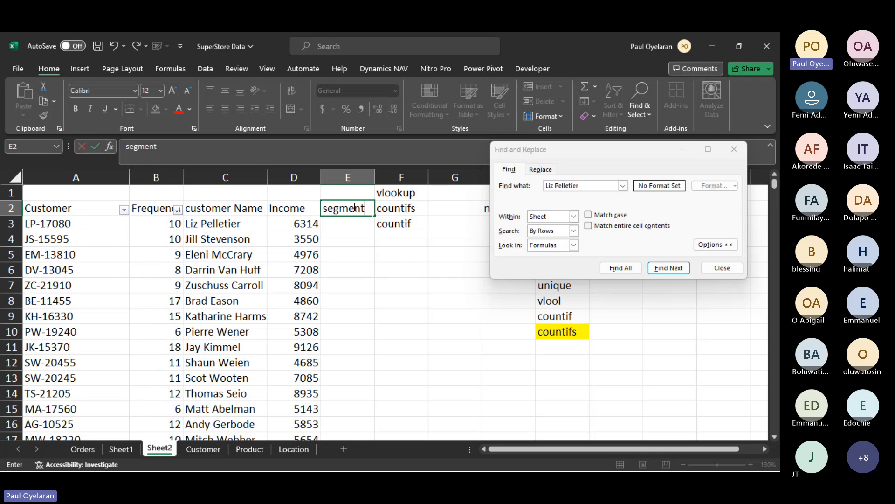
{"action": "key", "text": "Return"}
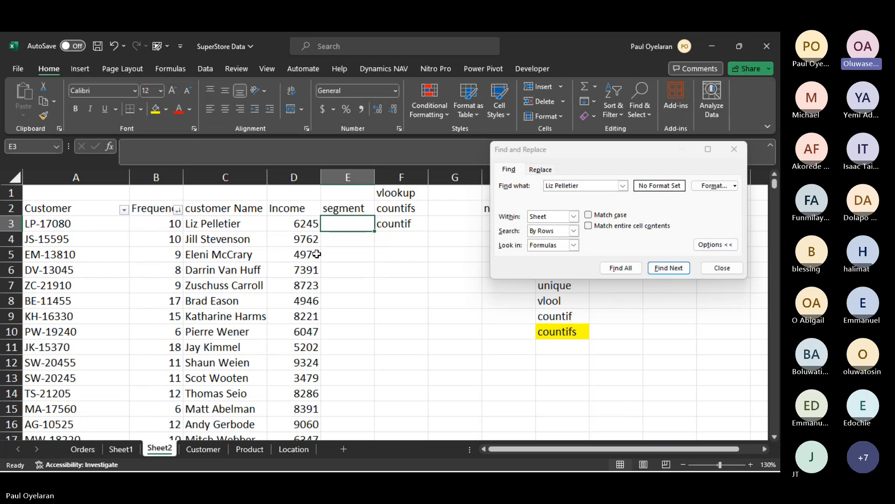
- Copy the income VLOOKUP from D3 into E3 beneath the segment header
{"action": "left_click", "coordinate": [259, 221]}
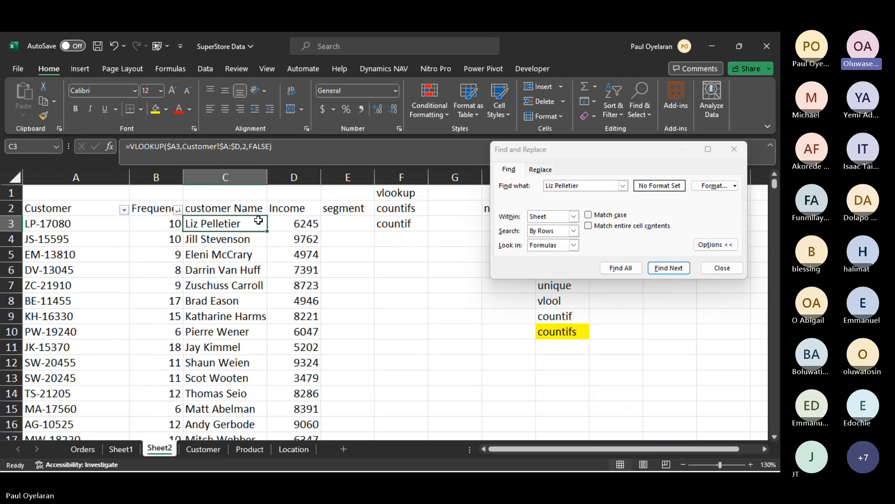
{"action": "left_click", "coordinate": [303, 225]}
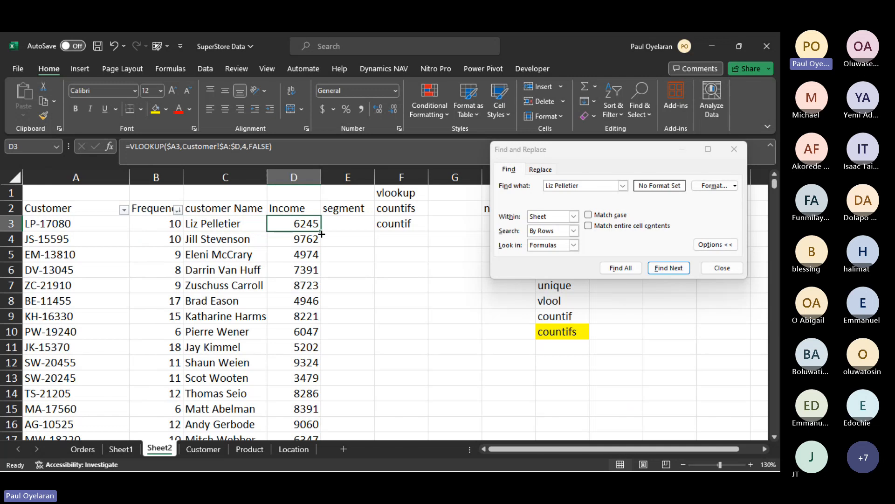
{"action": "left_click_drag", "start_coordinate": [322, 233], "coordinate": [356, 224]}
{"action": "left_click", "coordinate": [362, 227]}
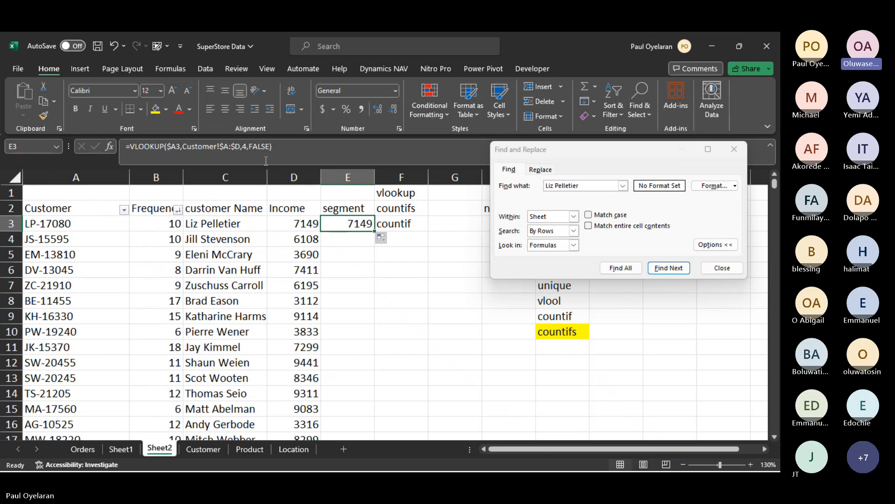
- Re-enter 4 as the column index in the VLOOKUP formula of Sheet2 cell E3
{"action": "double_click", "coordinate": [259, 146]}
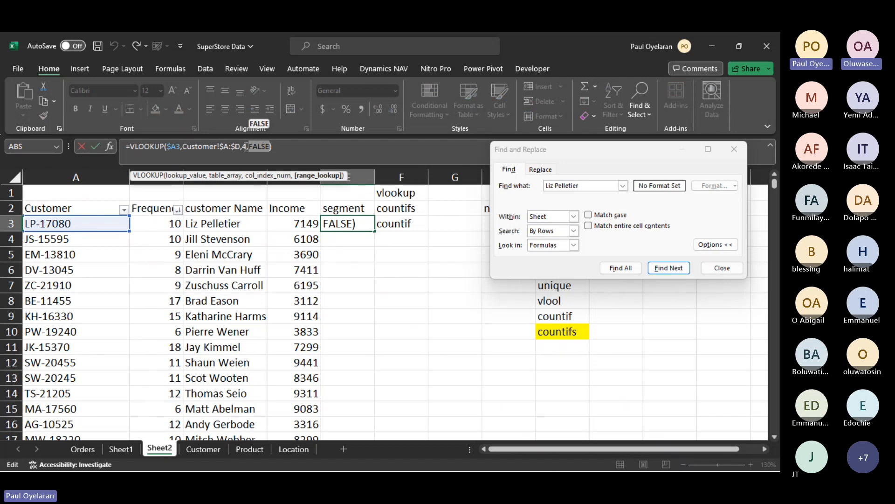
{"action": "left_click", "coordinate": [245, 147]}
{"action": "key", "text": "BackSpace"}
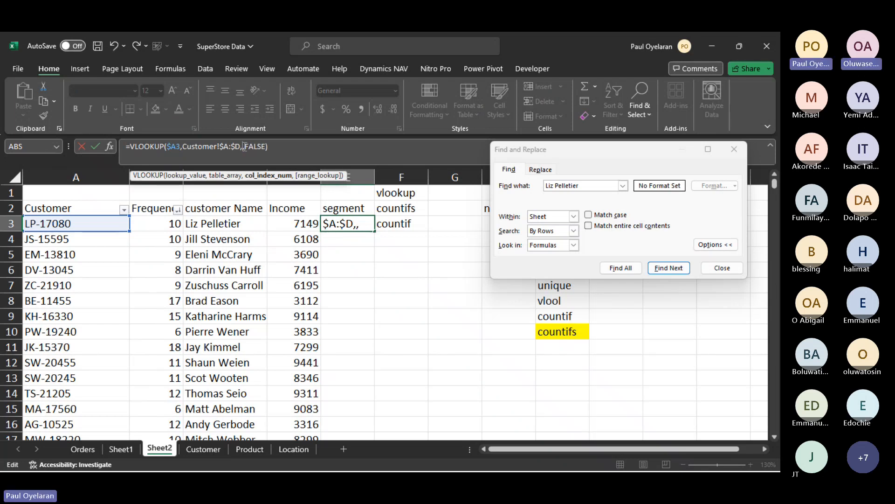
{"action": "type", "text": "4"}
{"action": "key", "text": "ctrl+Return"}
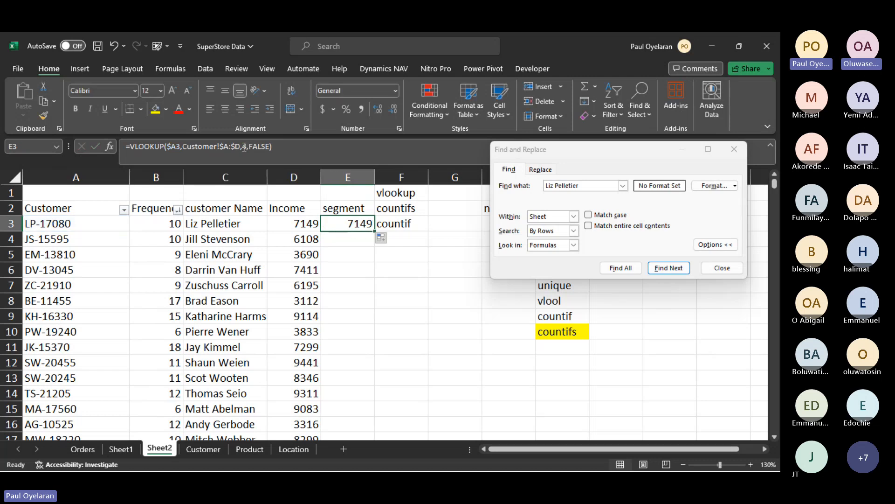
- Check the segment column's position in the Customer sheet, set the column index in Sheet2 E3's VLOOKUP to 3, and fill it down the segment column
{"action": "left_click", "coordinate": [204, 449]}
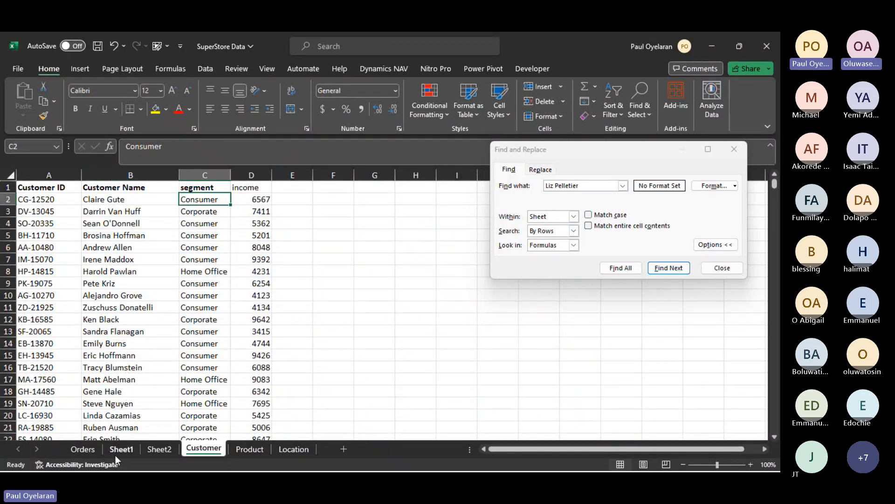
{"action": "left_click", "coordinate": [146, 450]}
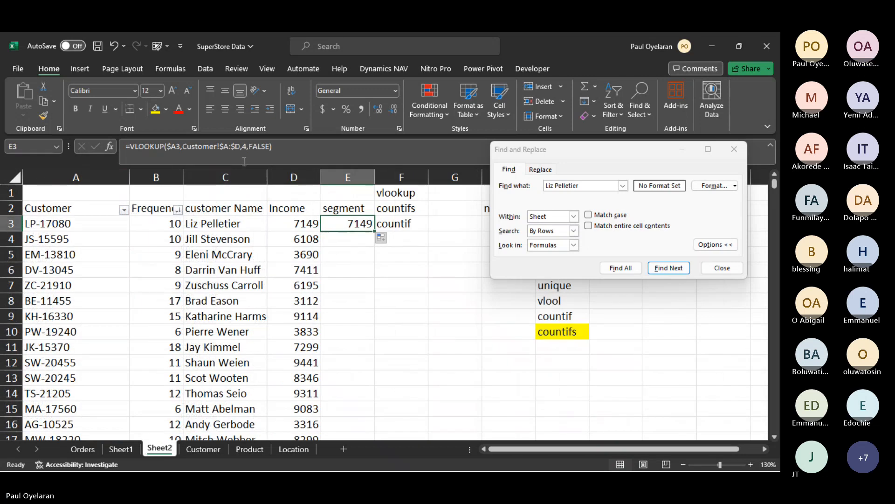
{"action": "left_click", "coordinate": [247, 146]}
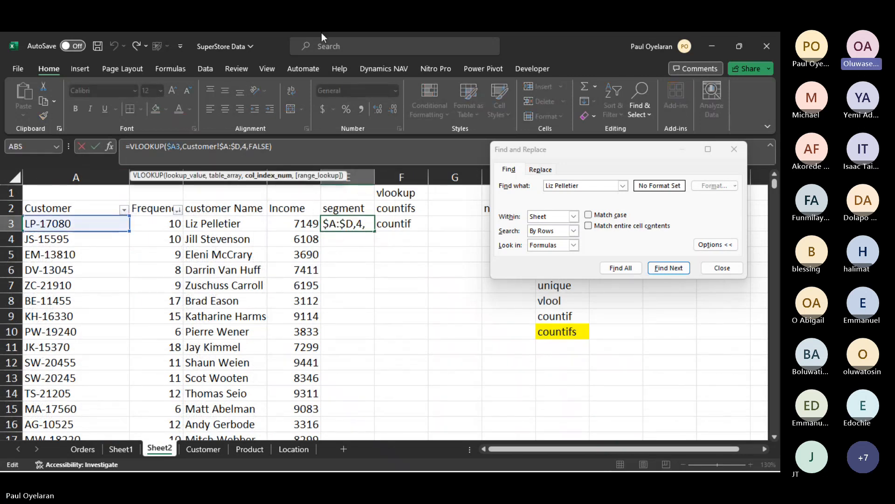
{"action": "key", "text": "BackSpace"}
{"action": "type", "text": "3"}
{"action": "key", "text": "Return"}
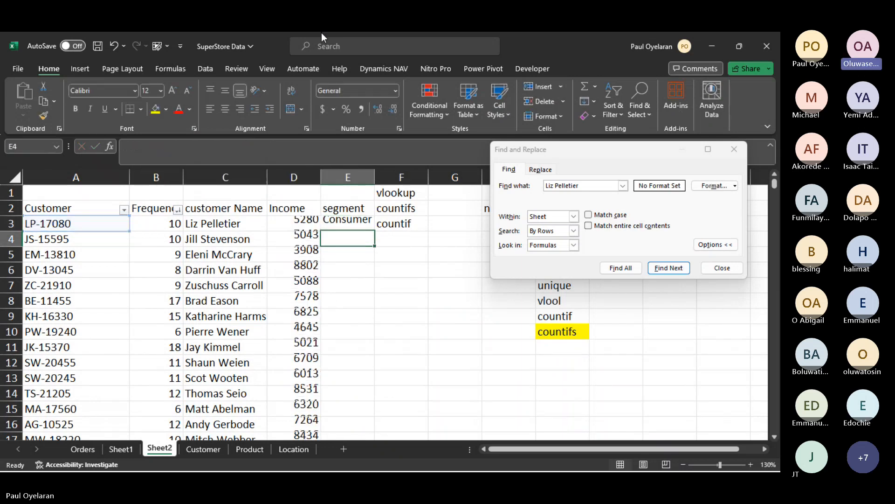
{"action": "left_click", "coordinate": [360, 223]}
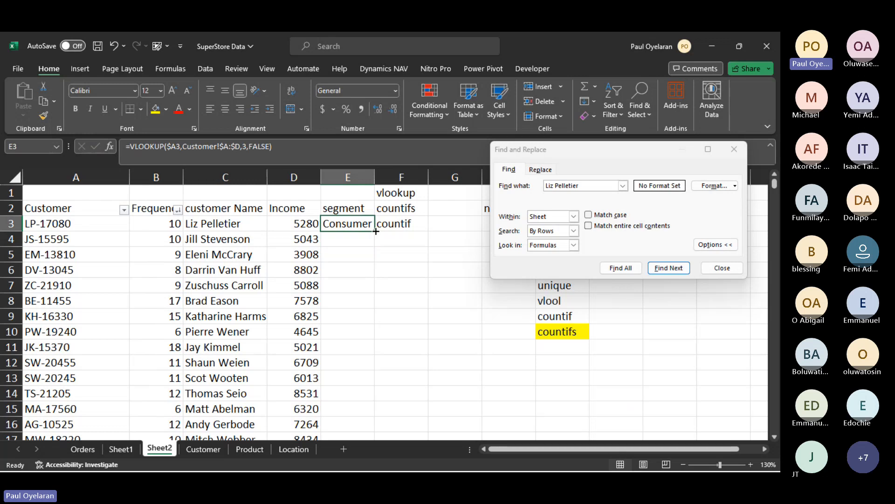
{"action": "double_click", "coordinate": [376, 232]}
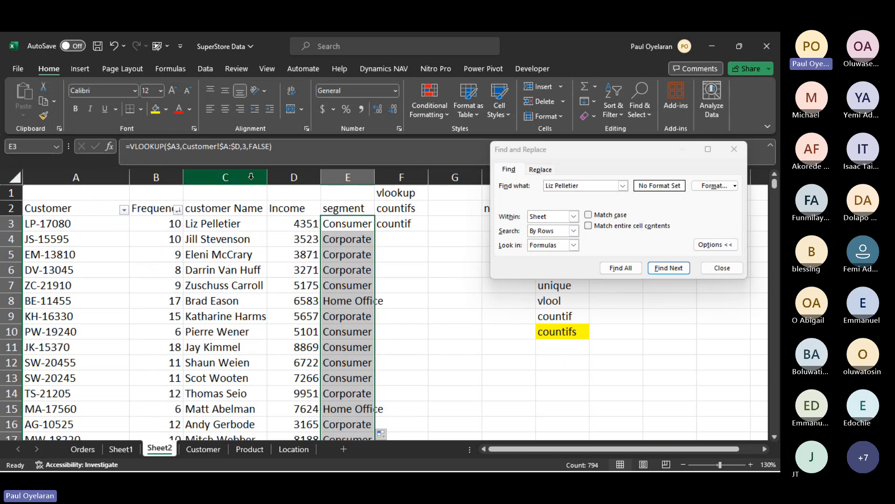
- Try column index 6, beyond the A:D table array, in the VLOOKUP of cell E3
{"action": "left_click_drag", "start_coordinate": [219, 147], "coordinate": [238, 147]}
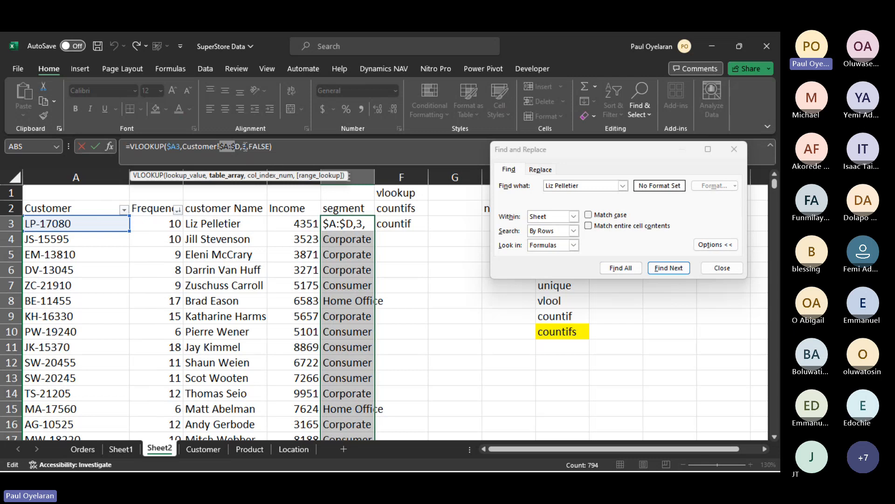
{"action": "key", "text": "Escape"}
{"action": "left_click", "coordinate": [364, 224]}
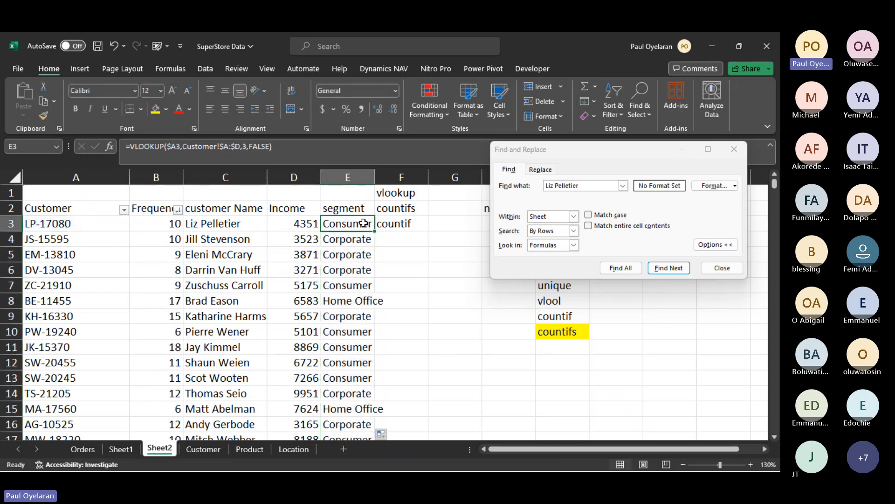
{"action": "left_click", "coordinate": [245, 147]}
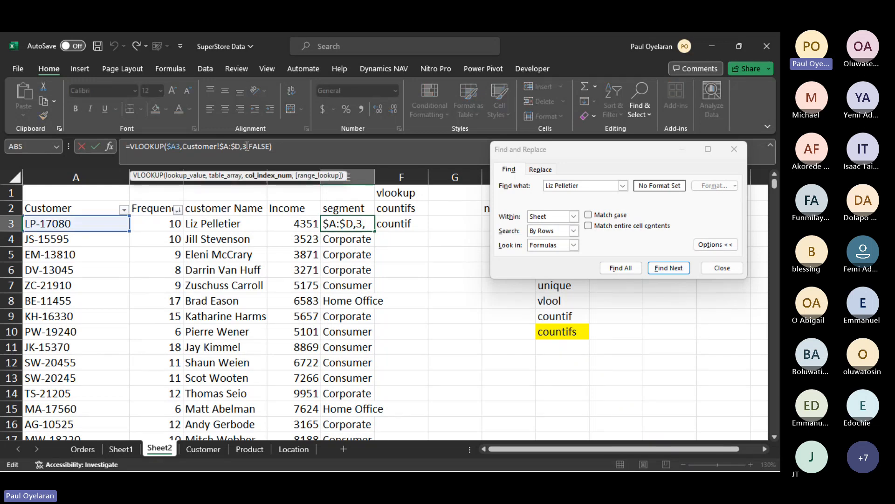
{"action": "key", "text": "BackSpace"}
{"action": "type", "text": "6"}
{"action": "key", "text": "Return"}
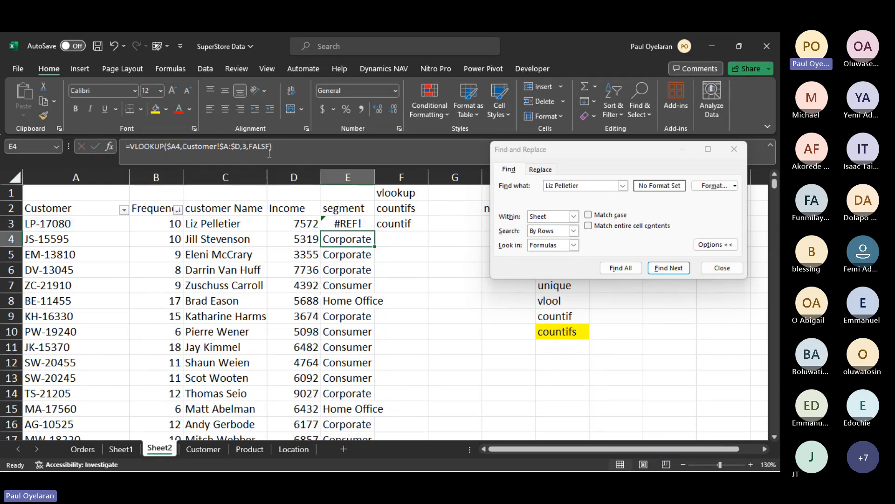
- Inspect the table array in E3's formula and undo the last column index change
{"action": "left_click", "coordinate": [359, 224]}
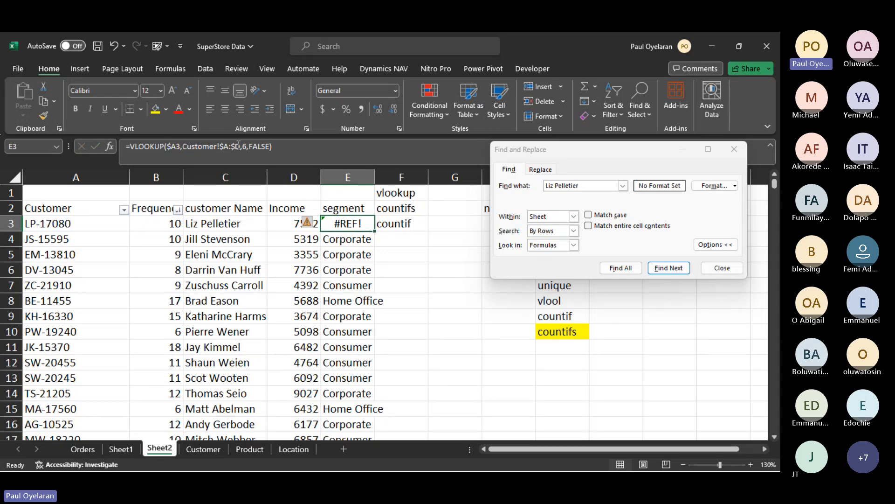
{"action": "left_click_drag", "start_coordinate": [226, 146], "coordinate": [236, 146]}
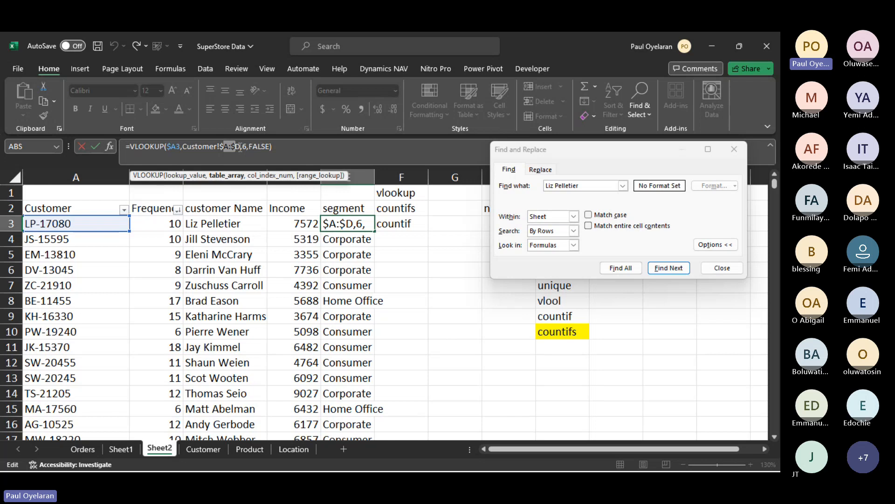
{"action": "key", "text": "ctrl+Return"}
{"action": "key", "text": "ctrl+z"}
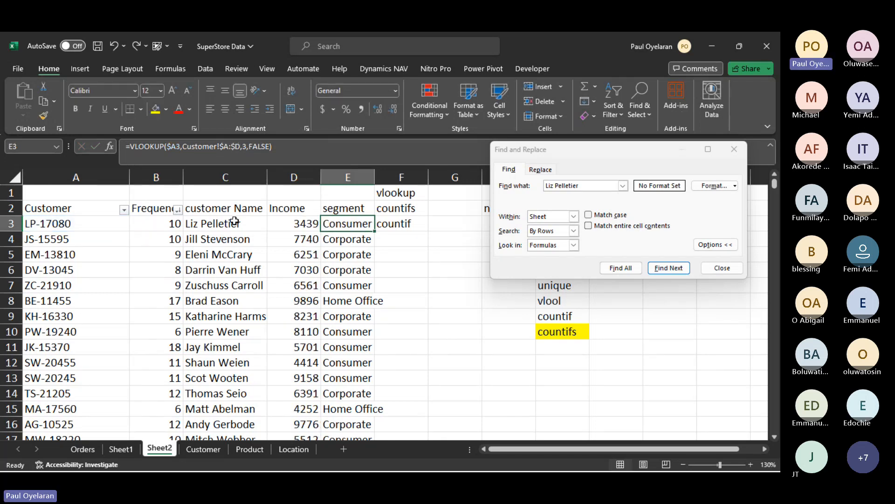
- Examine the retrieved columns and the Customer table array argument in E3's VLOOKUP, leaving the formula as it is
{"action": "left_click_drag", "start_coordinate": [168, 210], "coordinate": [410, 239]}
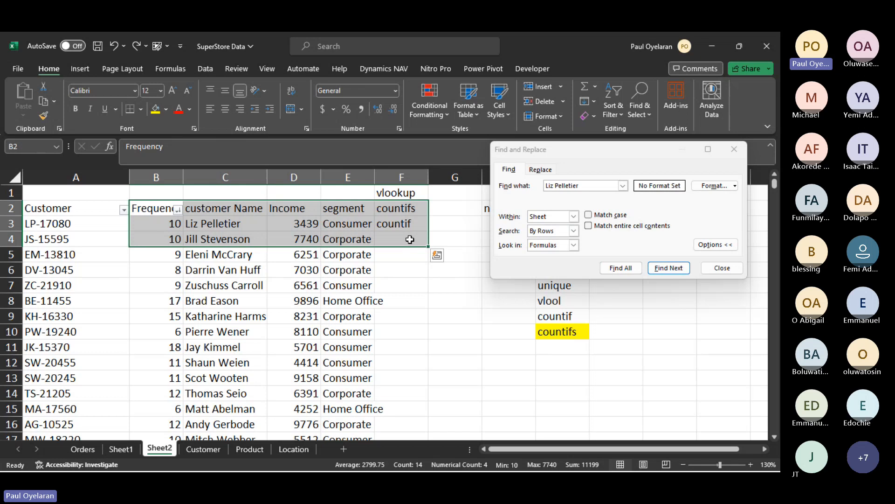
{"action": "left_click", "coordinate": [358, 224]}
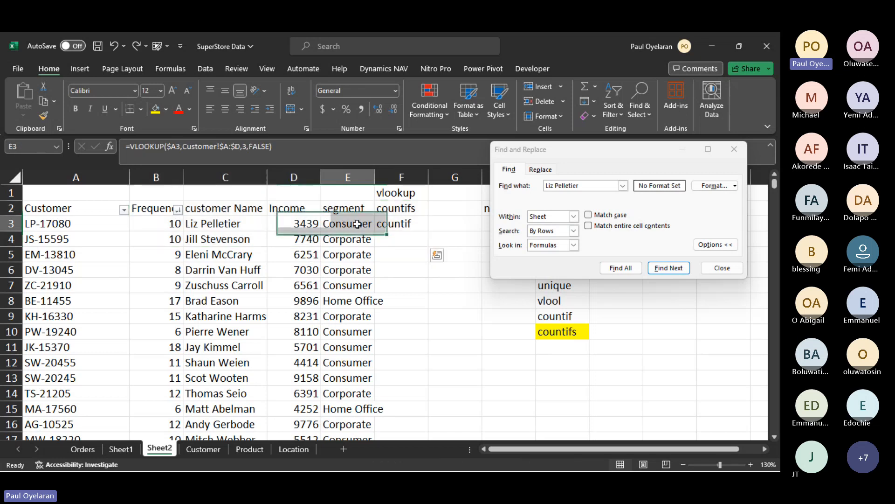
{"action": "left_click", "coordinate": [187, 147]}
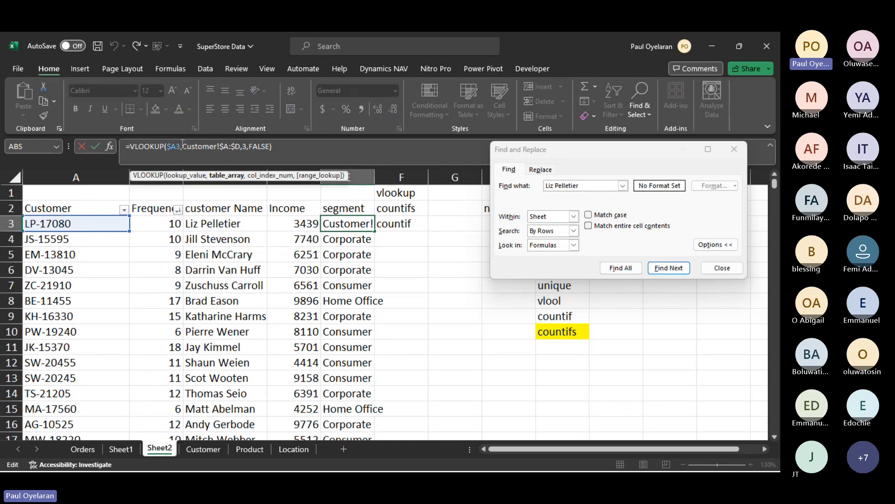
{"action": "left_click_drag", "start_coordinate": [182, 146], "coordinate": [240, 147]}
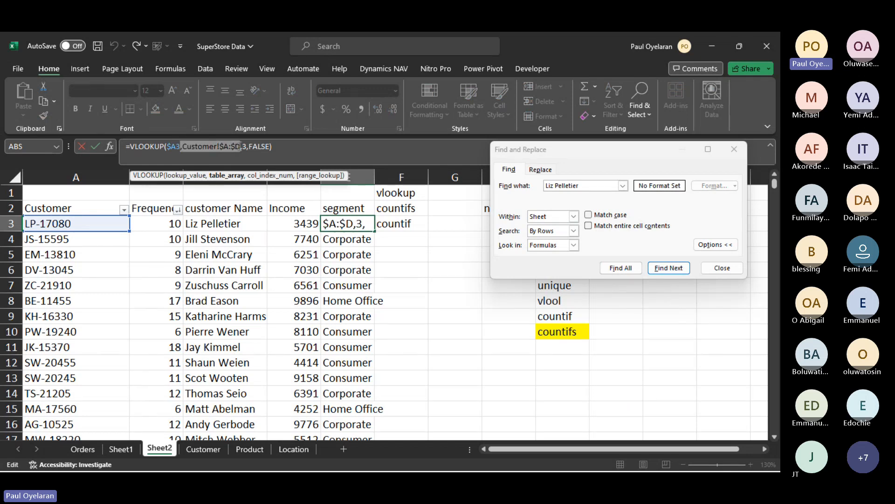
{"action": "key", "text": "Escape"}
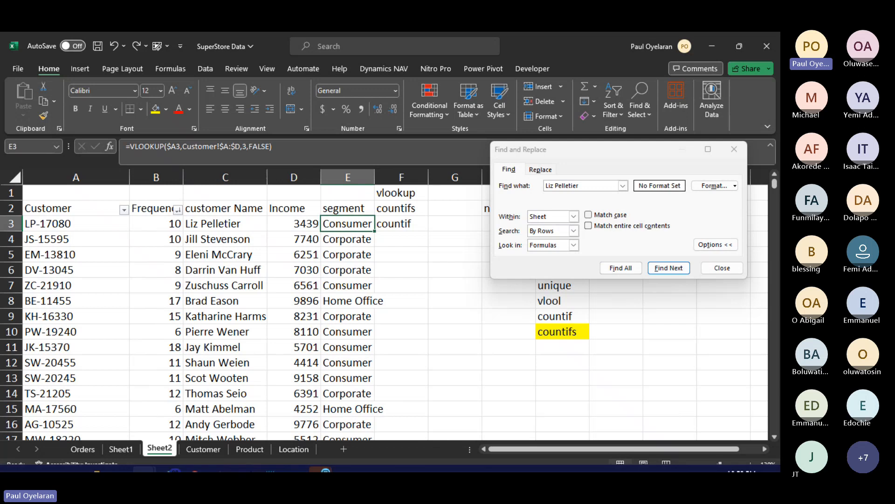
- Switch to the Teams meeting window, check the participants, and return to the workbook
{"action": "mouse_move", "coordinate": [121, 451]}
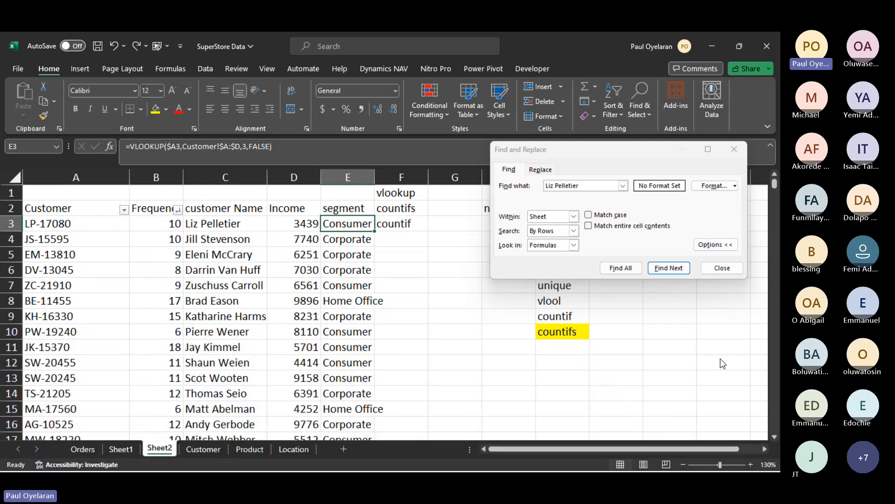
{"action": "key", "text": "alt+Tab"}
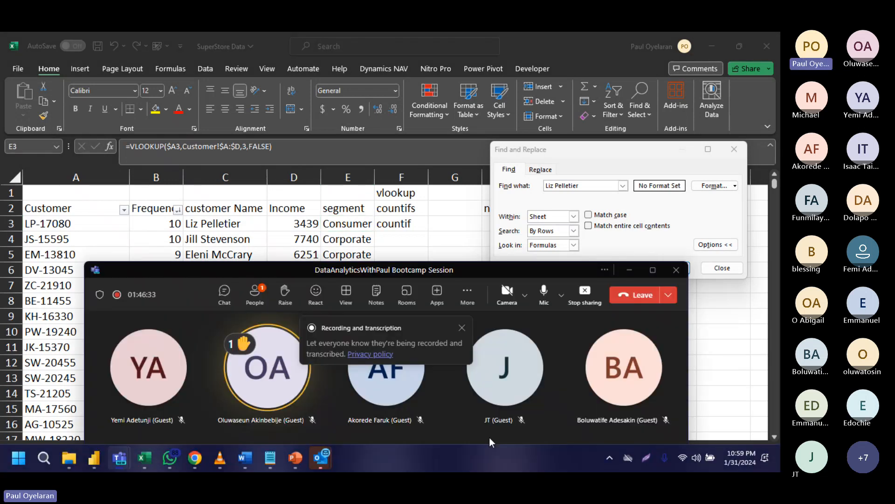
{"action": "left_click_drag", "start_coordinate": [476, 269], "coordinate": [402, 127]}
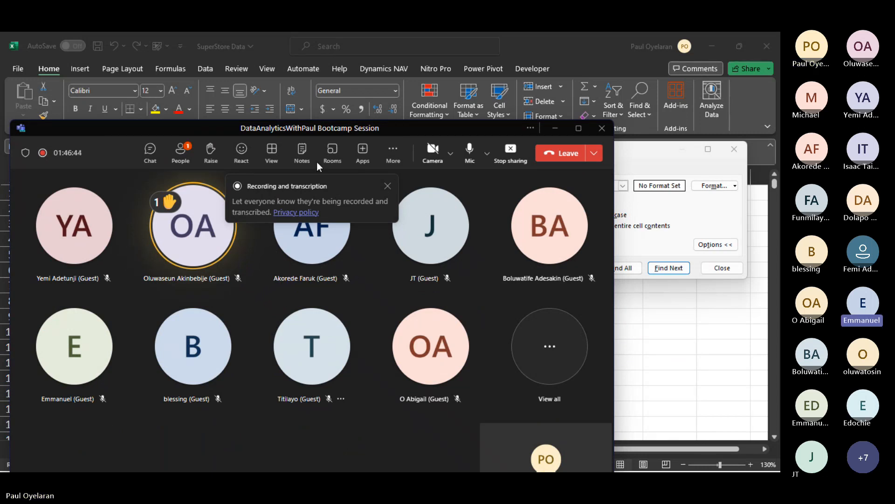
{"action": "left_click", "coordinate": [173, 318]}
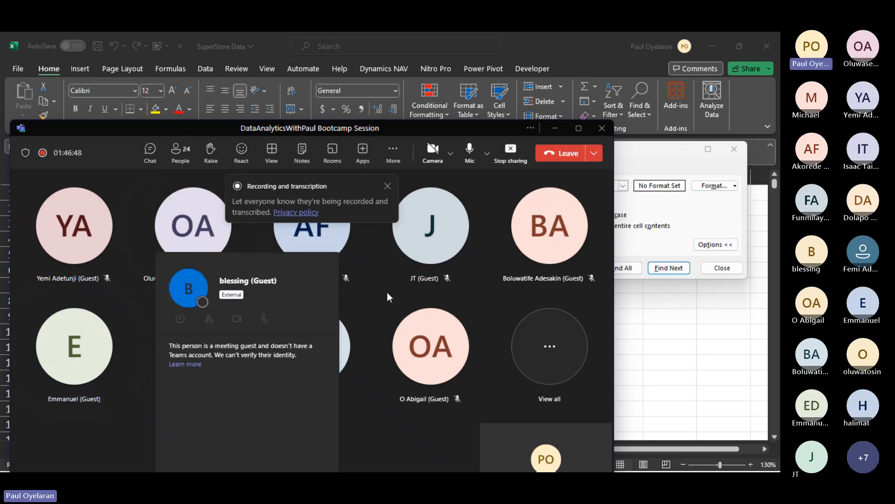
{"action": "left_click", "coordinate": [382, 274]}
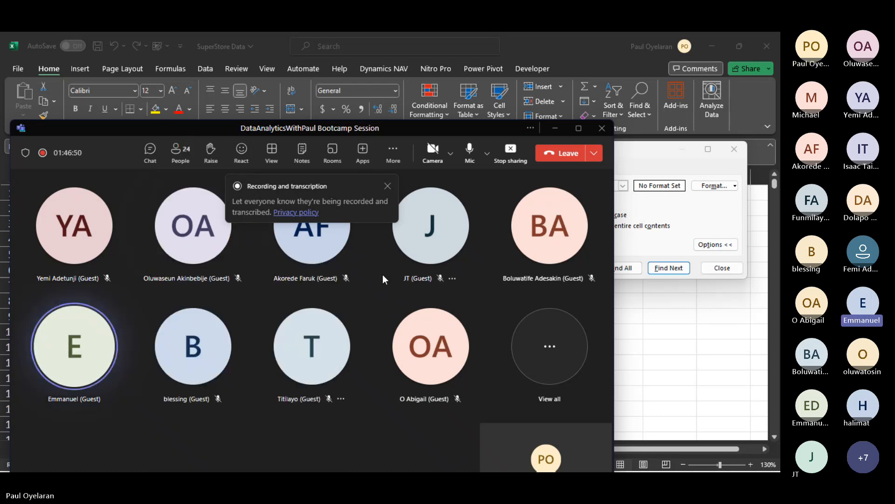
{"action": "left_click", "coordinate": [559, 128]}
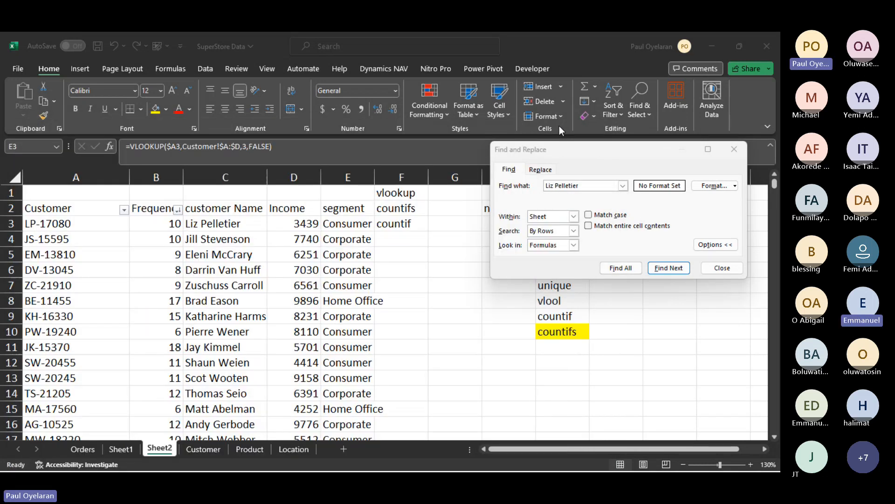
- Dismiss Find and Replace and copy the segment cells E3:E12 in Sheet2
{"action": "left_click", "coordinate": [734, 149]}
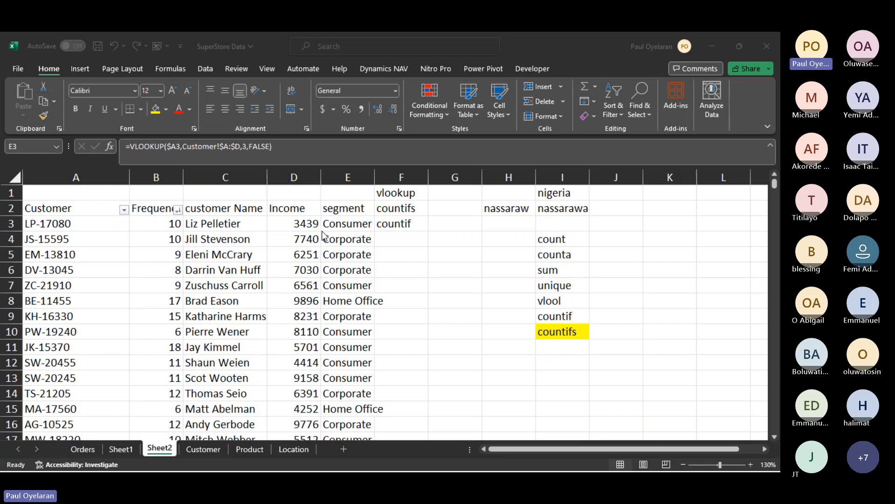
{"action": "left_click", "coordinate": [341, 225]}
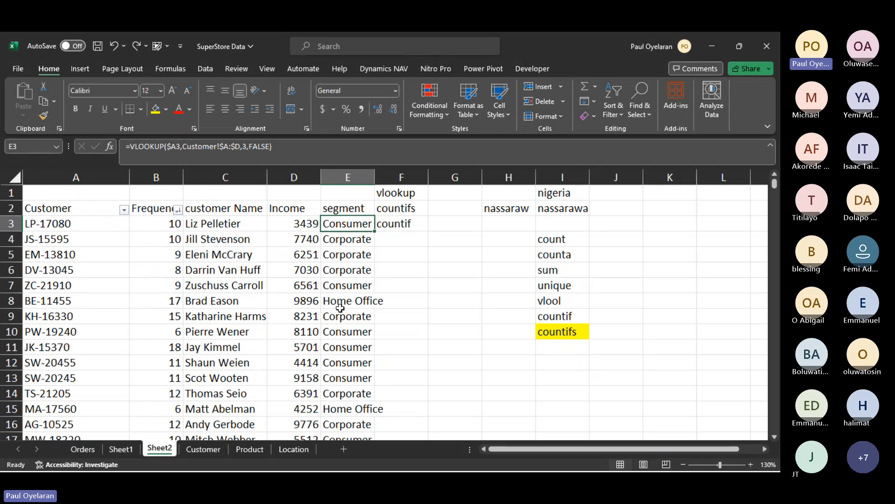
{"action": "left_click_drag", "start_coordinate": [329, 226], "coordinate": [350, 362]}
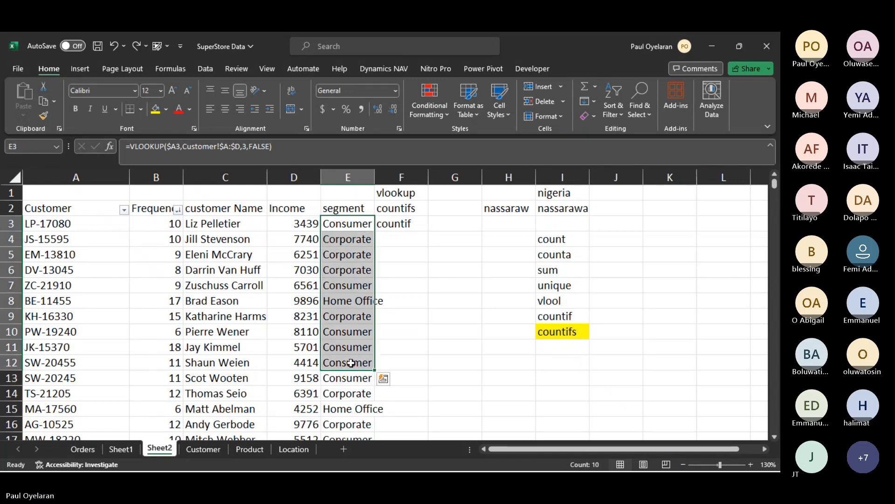
{"action": "key", "text": "ctrl+c"}
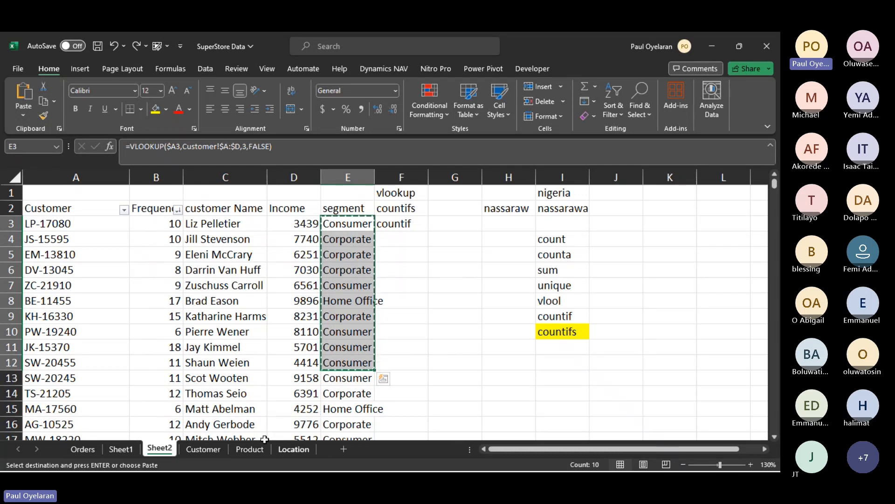
- Paste the copied segments into Sheet1 starting at cell G5, keeping only their values
{"action": "left_click", "coordinate": [122, 448]}
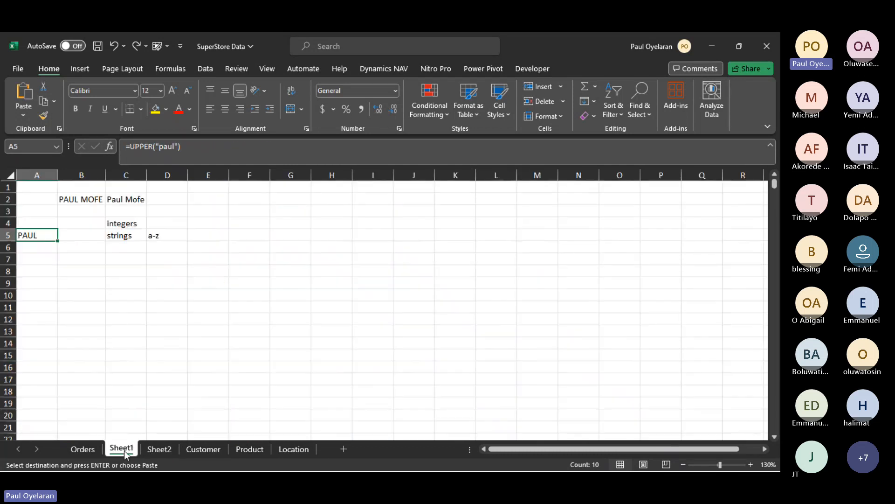
{"action": "left_click", "coordinate": [287, 234]}
{"action": "key", "text": "ctrl+v"}
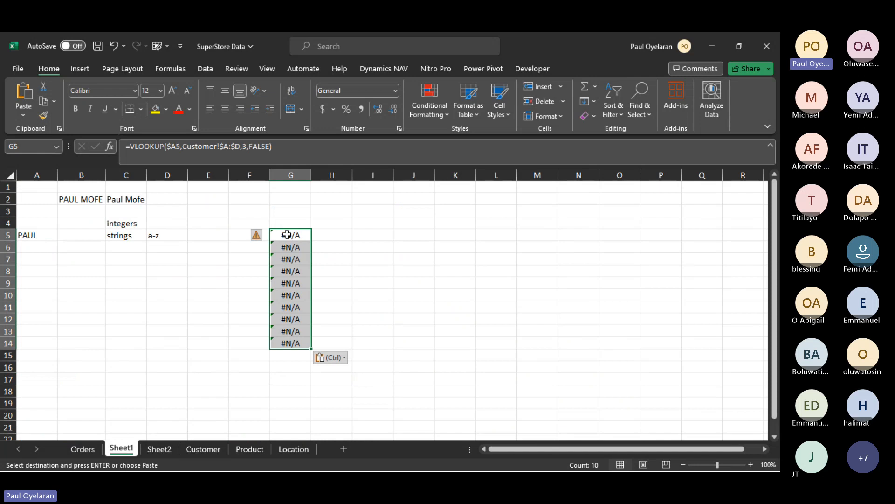
{"action": "right_click", "coordinate": [287, 234]}
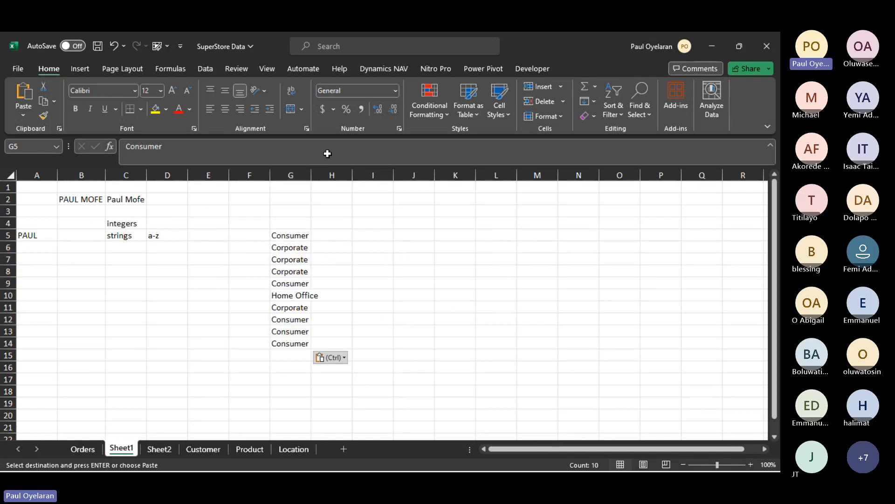
{"action": "left_click", "coordinate": [325, 151]}
- Filter the segment list G5:G14 in place with Advanced Filter, keeping unique records only
{"action": "left_click", "coordinate": [204, 69]}
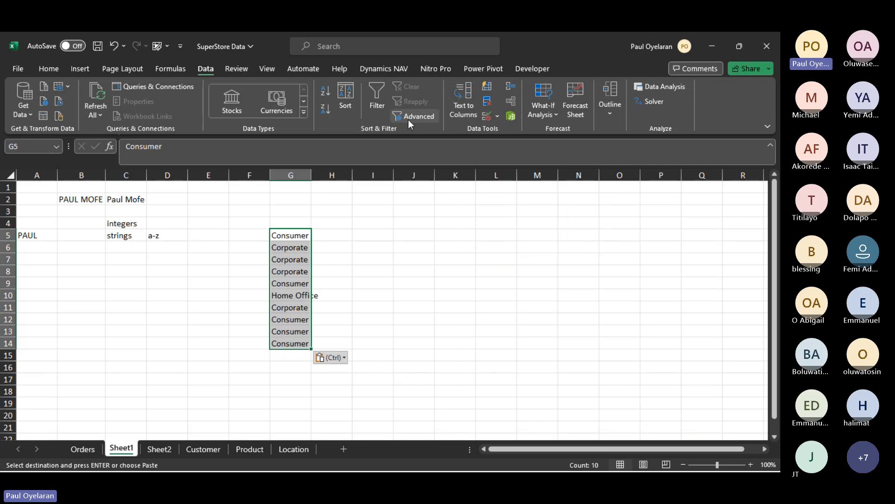
{"action": "left_click", "coordinate": [485, 115]}
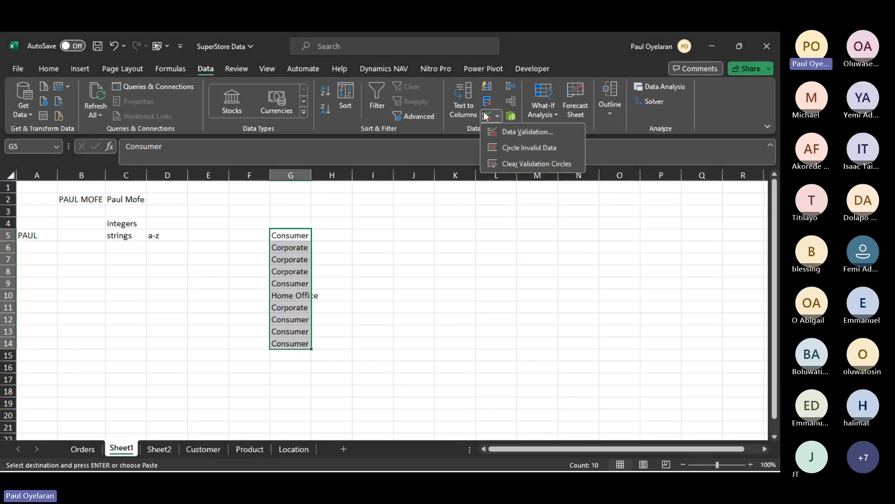
{"action": "left_click", "coordinate": [376, 101]}
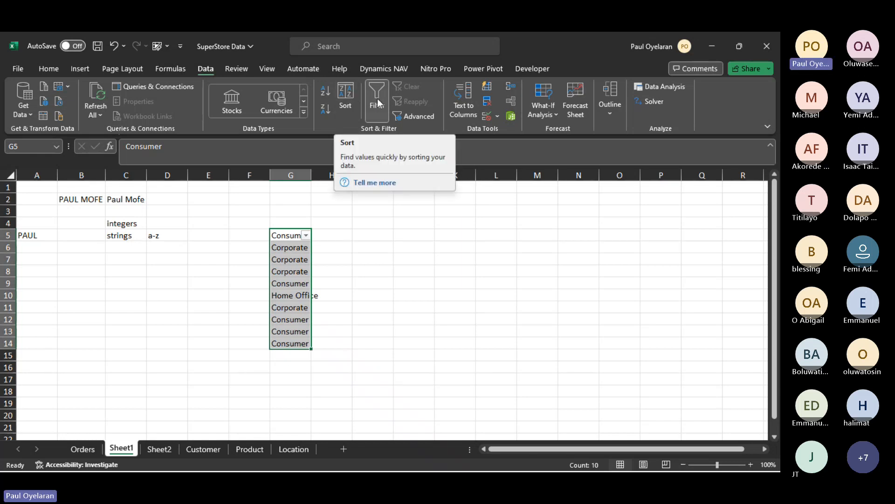
{"action": "left_click", "coordinate": [414, 120]}
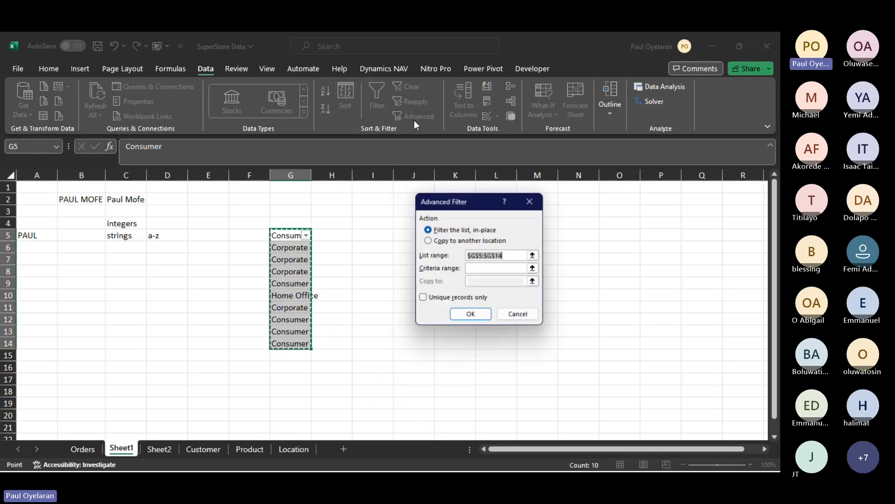
{"action": "left_click", "coordinate": [423, 298]}
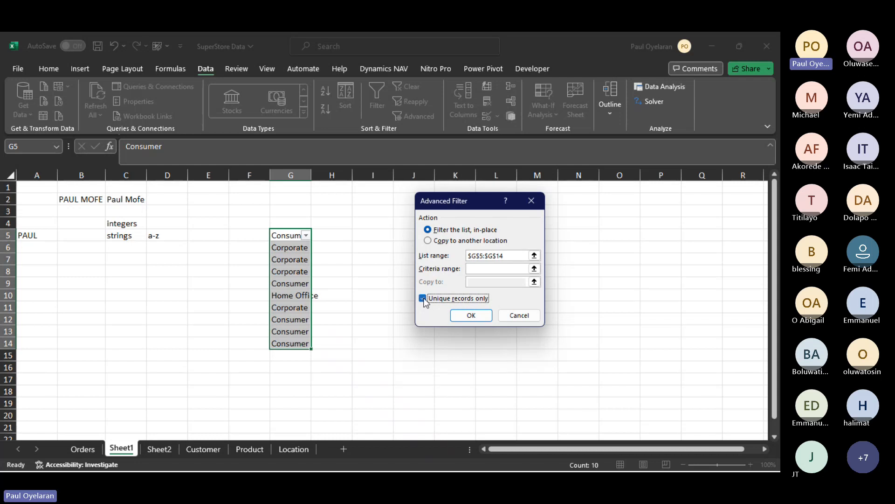
{"action": "left_click", "coordinate": [470, 315]}
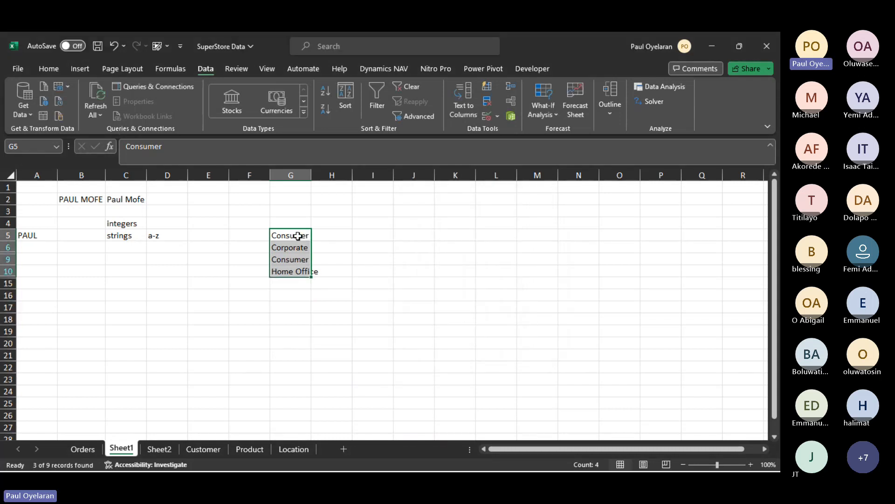
- Copy the filtered segments starting at G5, then toggle filtering so all rows of the list show again
{"action": "left_click_drag", "start_coordinate": [298, 235], "coordinate": [292, 267]}
{"action": "key", "text": "ctrl+c"}
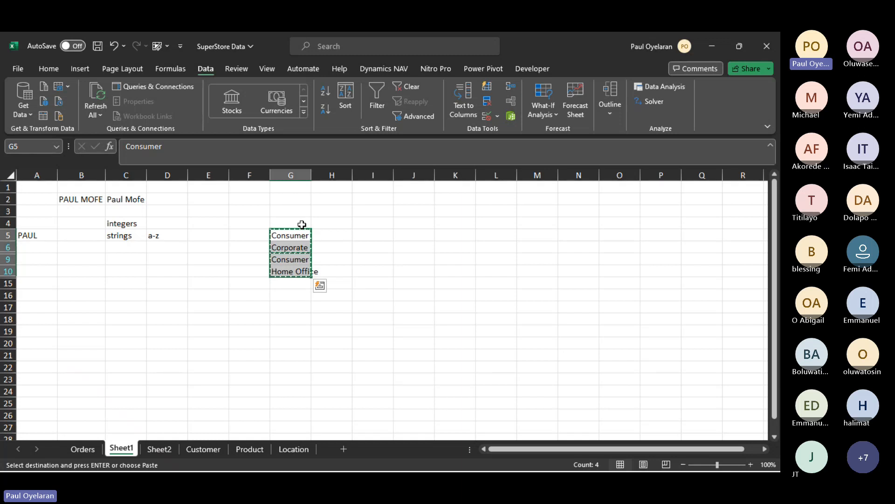
{"action": "left_click", "coordinate": [318, 248]}
{"action": "key", "text": "ctrl+shift+l"}
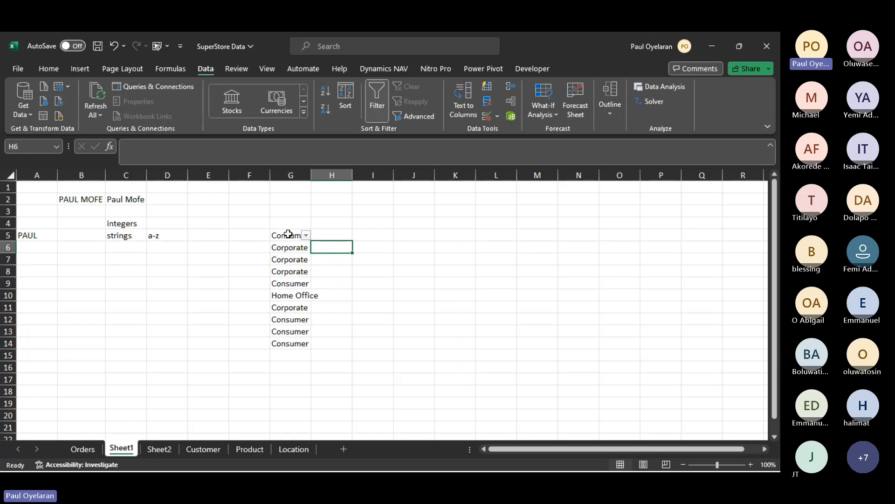
- Try to run Advanced Filter on G5:G14 again, then remove the filter arrow from G5
{"action": "left_click_drag", "start_coordinate": [289, 238], "coordinate": [286, 340]}
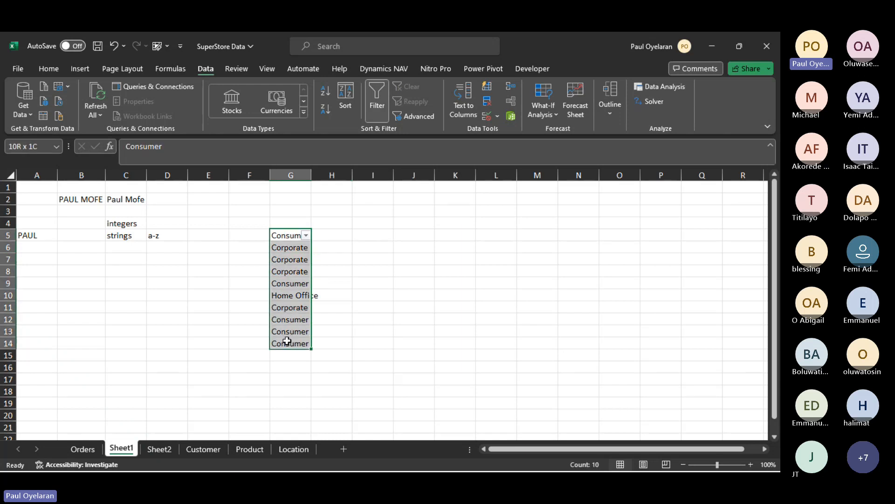
{"action": "left_click", "coordinate": [421, 116]}
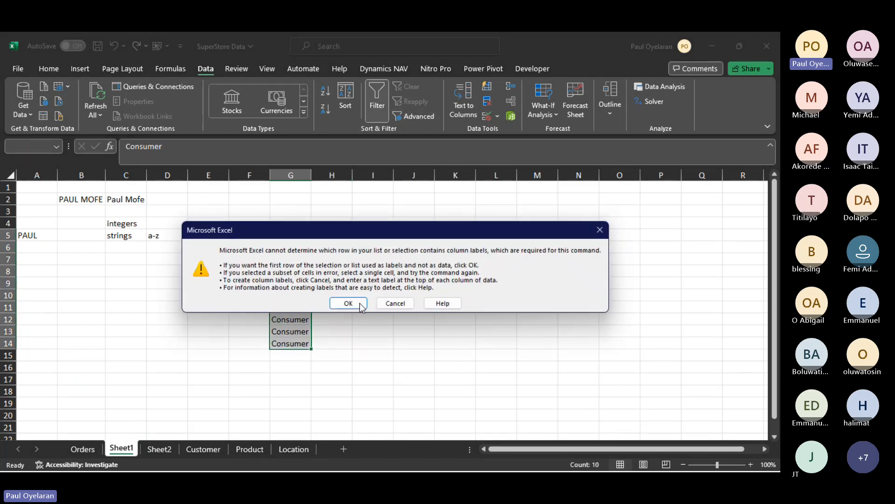
{"action": "left_click", "coordinate": [361, 306]}
{"action": "left_click", "coordinate": [424, 114]}
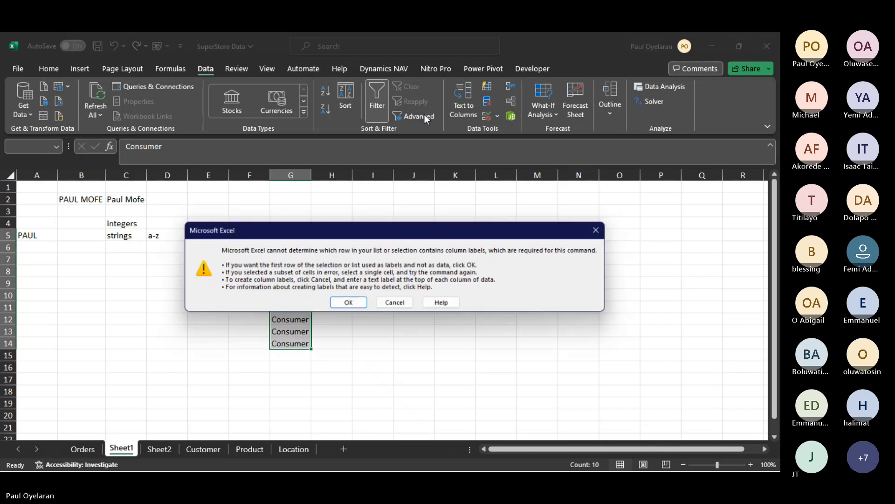
{"action": "left_click", "coordinate": [306, 236]}
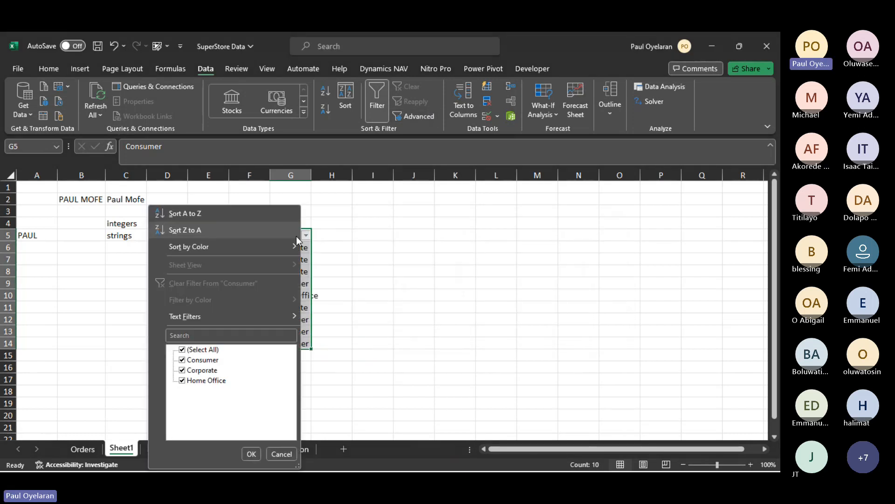
{"action": "key", "text": "Escape"}
{"action": "left_click", "coordinate": [300, 239]}
{"action": "key", "text": "ctrl+shift+l"}
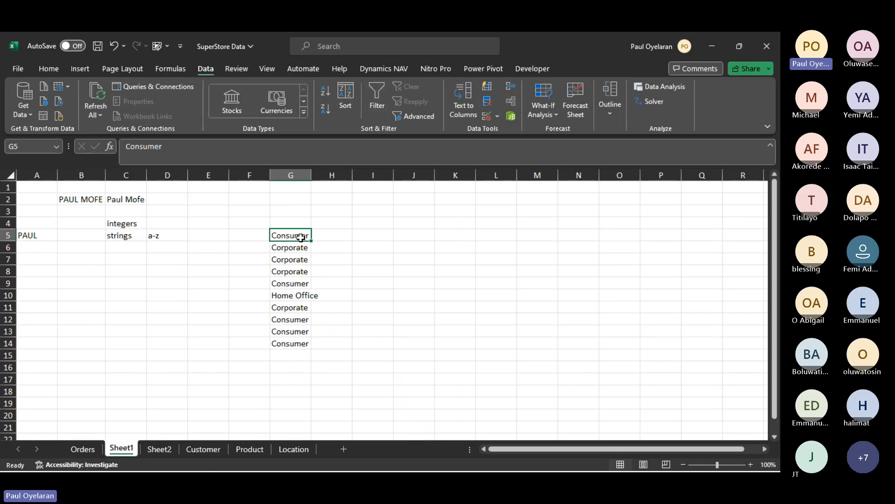
- Apply Advanced Filter to G5:G14 in place, using the first row as labels and showing unique records only
{"action": "left_click_drag", "start_coordinate": [300, 238], "coordinate": [291, 343]}
{"action": "left_click", "coordinate": [417, 119]}
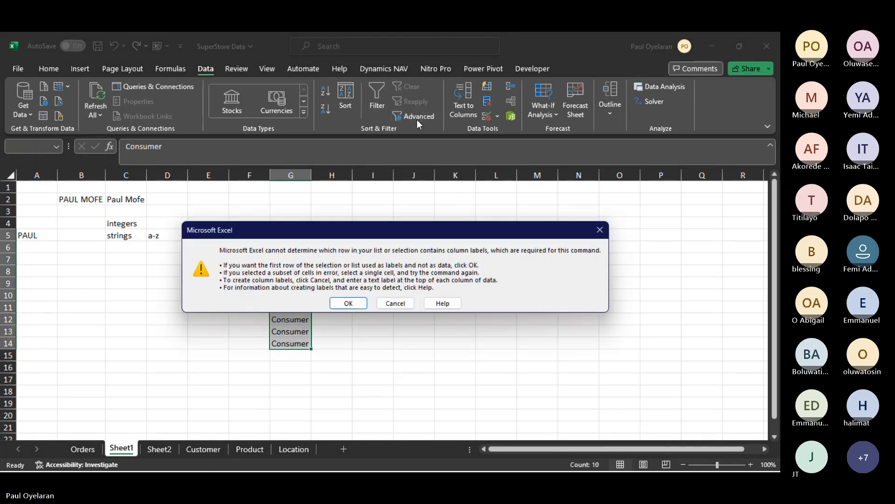
{"action": "left_click", "coordinate": [349, 303]}
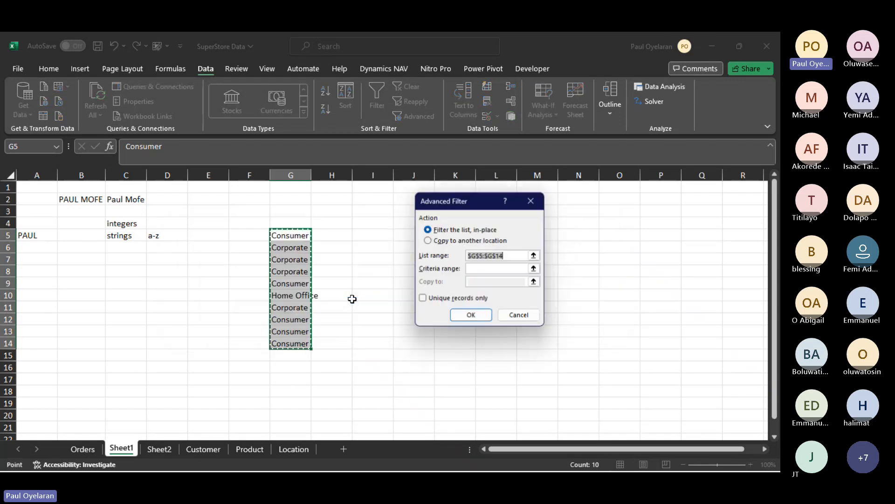
{"action": "left_click", "coordinate": [426, 300]}
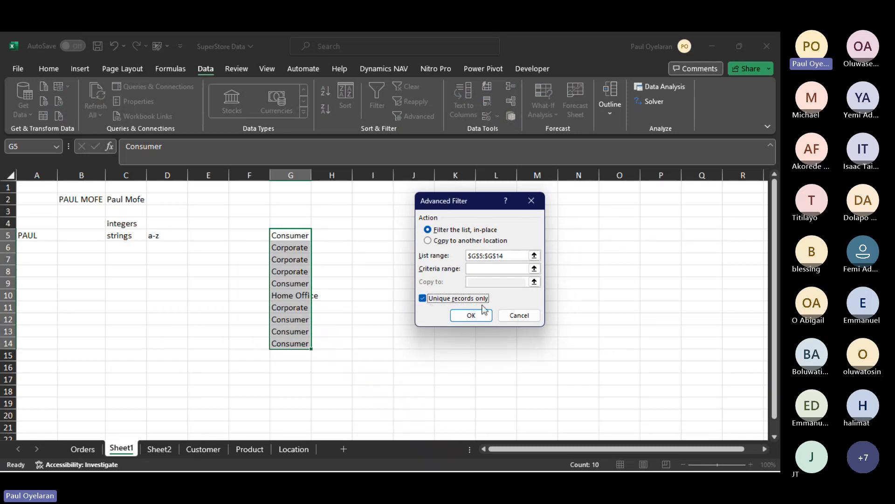
{"action": "left_click", "coordinate": [483, 317]}
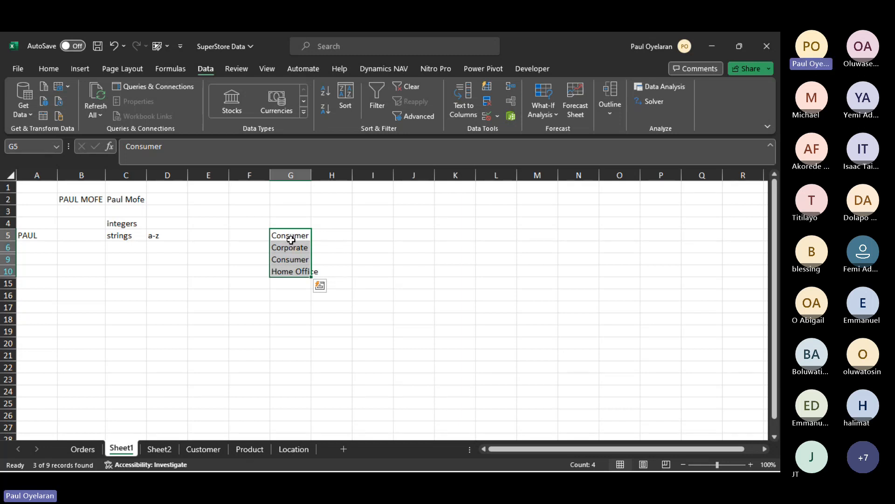
- Toggle the filter on the segment list, undo that change, and copy the filtered segments in G6:G10
{"action": "key", "text": "ctrl+shift+l"}
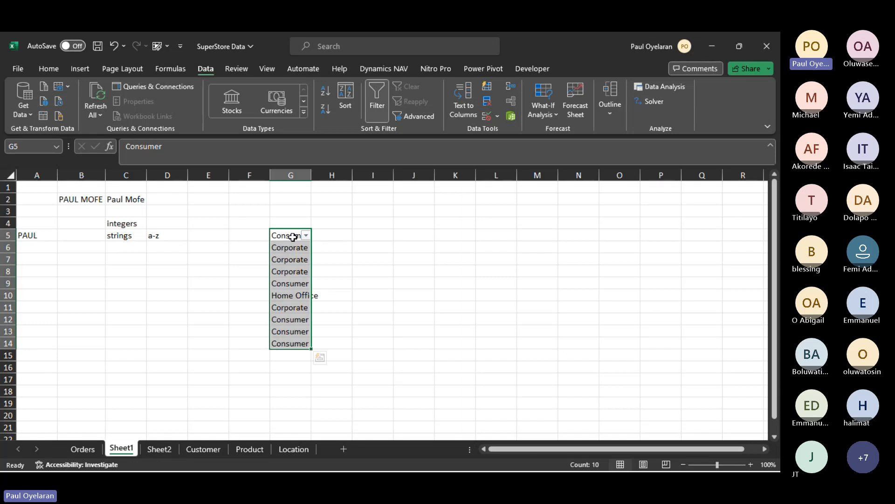
{"action": "key", "text": "ctrl+z"}
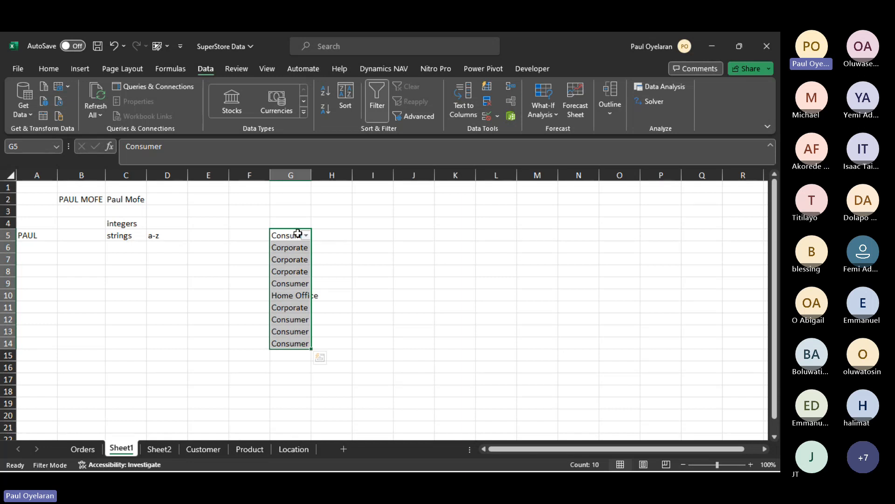
{"action": "left_click_drag", "start_coordinate": [297, 248], "coordinate": [294, 270]}
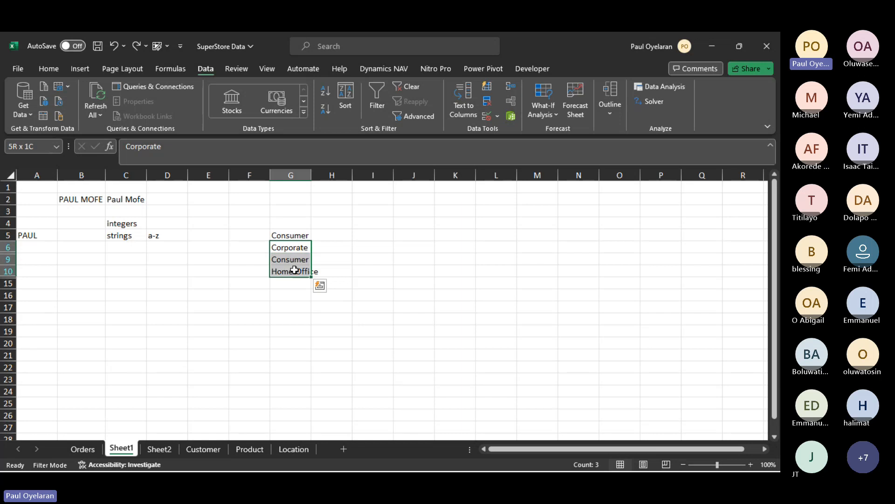
{"action": "key", "text": "ctrl+c"}
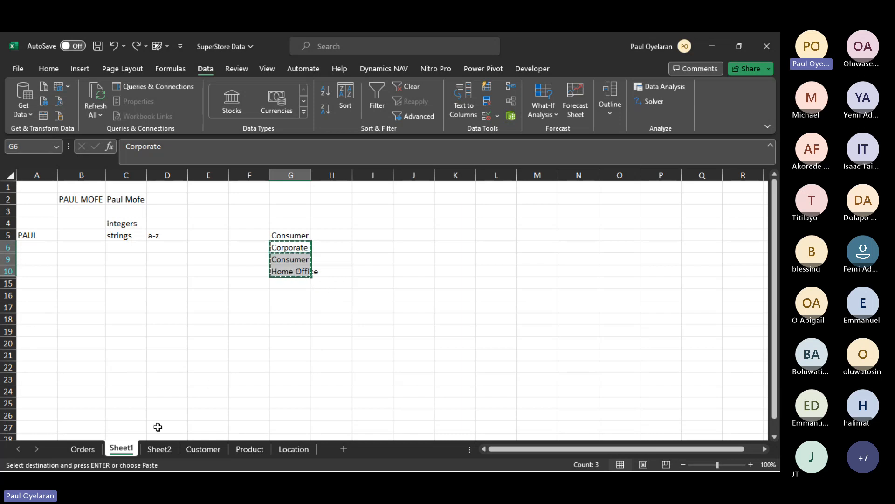
- Paste the copied unique segments into Sheet2 starting at cell K2 as values only, and select L2 beside them
{"action": "left_click", "coordinate": [158, 449]}
{"action": "scroll", "coordinate": [612, 214], "scroll_direction": "right", "scroll_amount": 2}
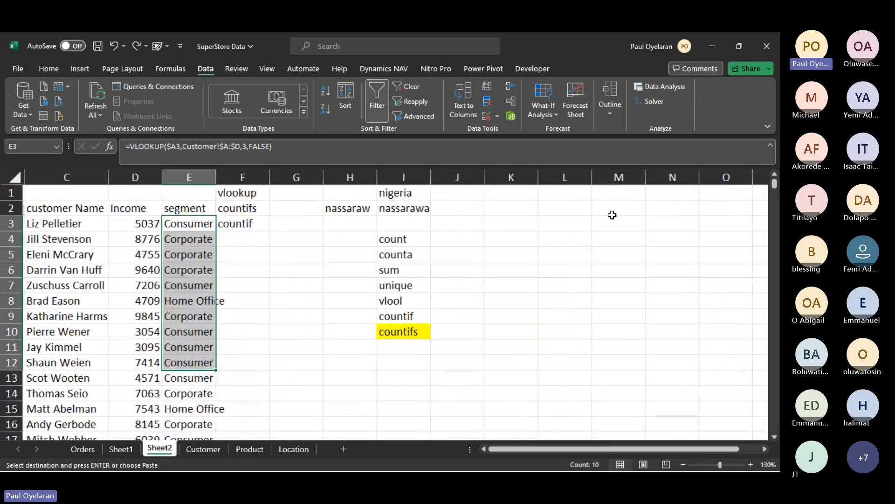
{"action": "scroll", "coordinate": [613, 214], "scroll_direction": "right", "scroll_amount": 1}
{"action": "left_click", "coordinate": [484, 206]}
{"action": "right_click", "coordinate": [484, 206]}
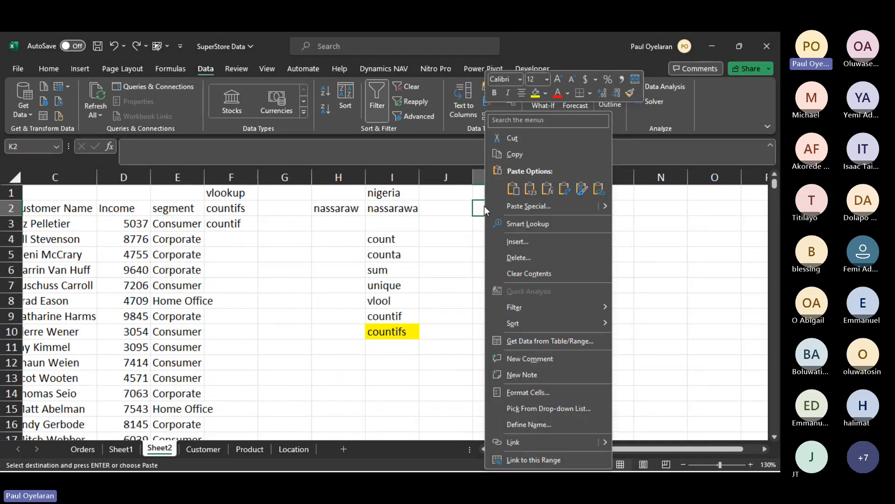
{"action": "left_click", "coordinate": [531, 188]}
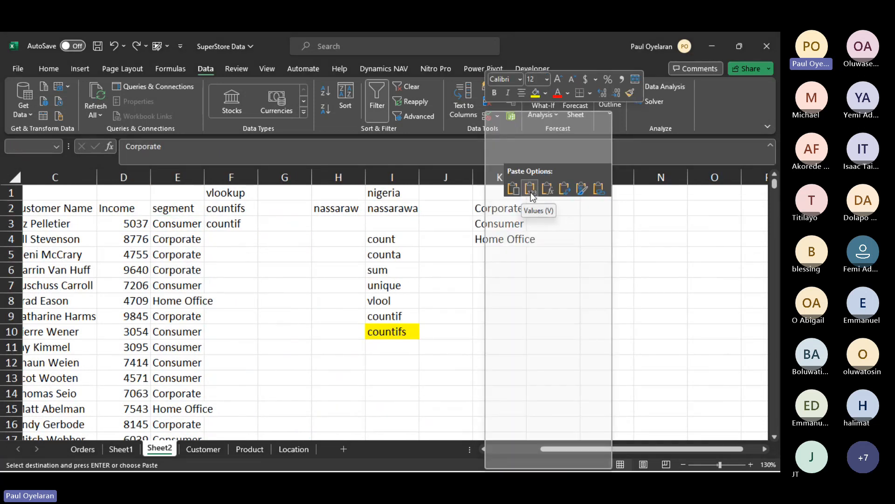
{"action": "left_click", "coordinate": [498, 227]}
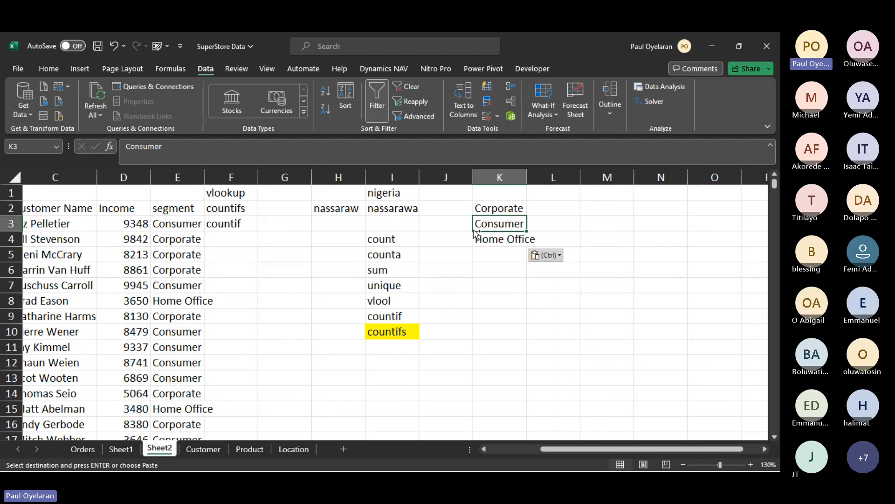
{"action": "key", "text": "Escape"}
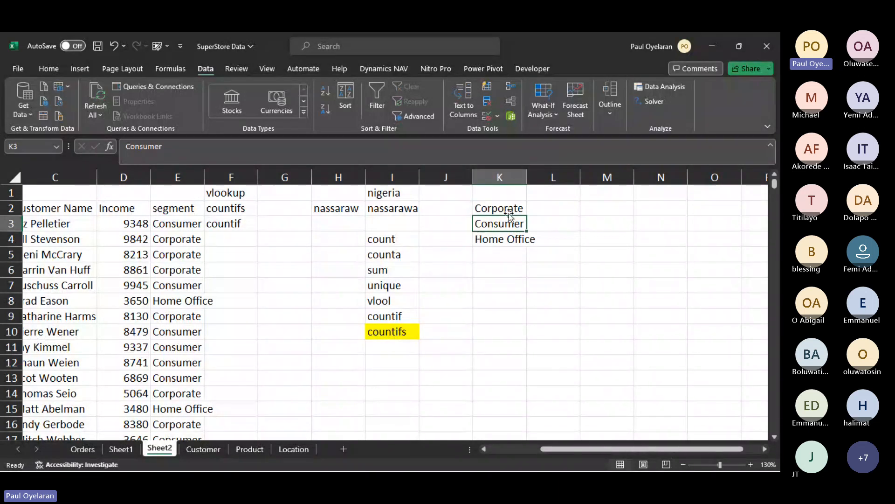
{"action": "left_click_drag", "start_coordinate": [513, 208], "coordinate": [505, 231]}
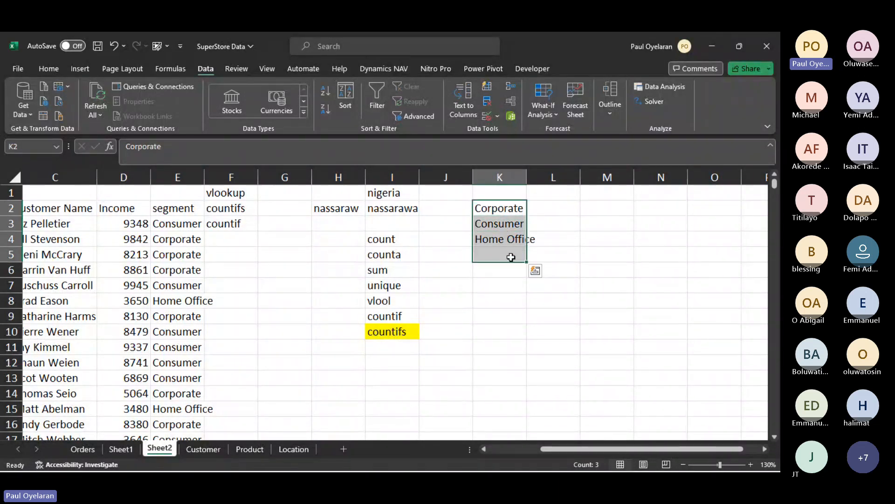
{"action": "left_click", "coordinate": [549, 211]}
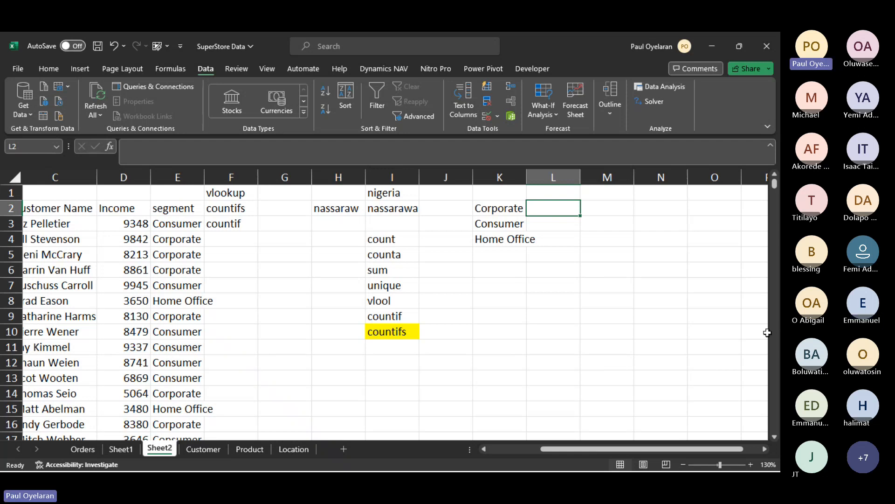
- Switch to the Teams meeting window, dismiss the recording notice, and request to stop the meeting recording
{"action": "left_click", "coordinate": [765, 349]}
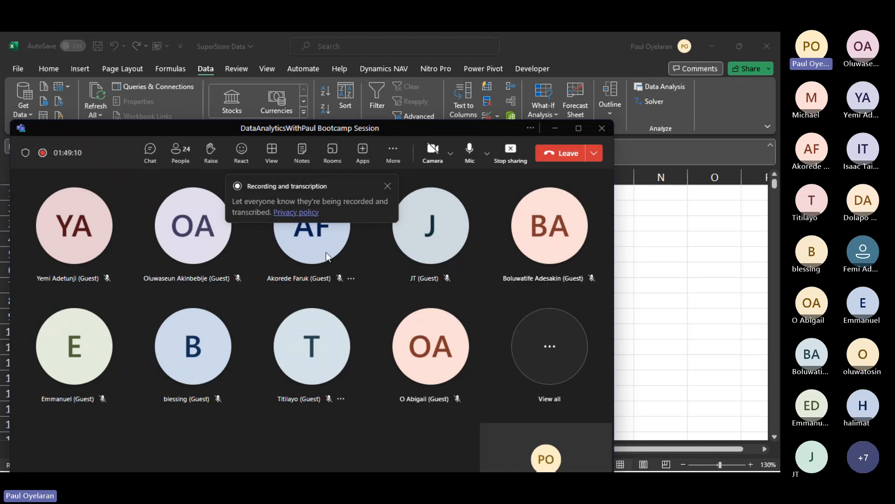
{"action": "left_click", "coordinate": [387, 186]}
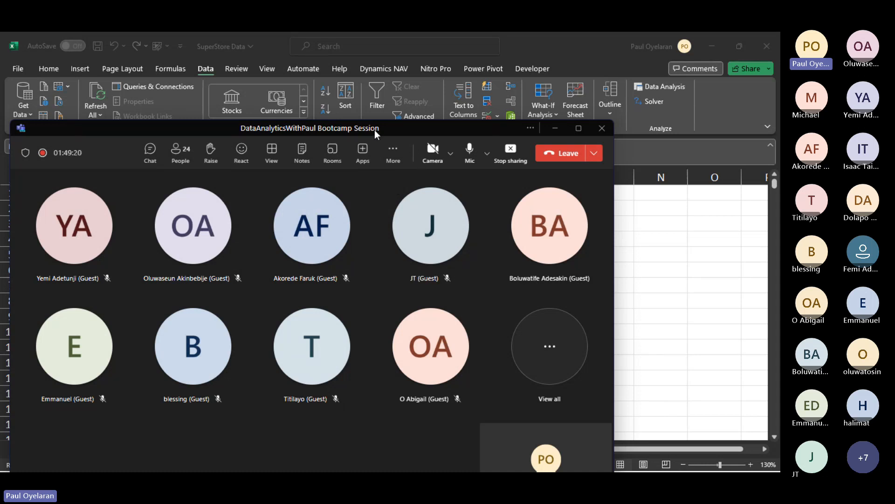
{"action": "left_click_drag", "start_coordinate": [375, 132], "coordinate": [390, 164]}
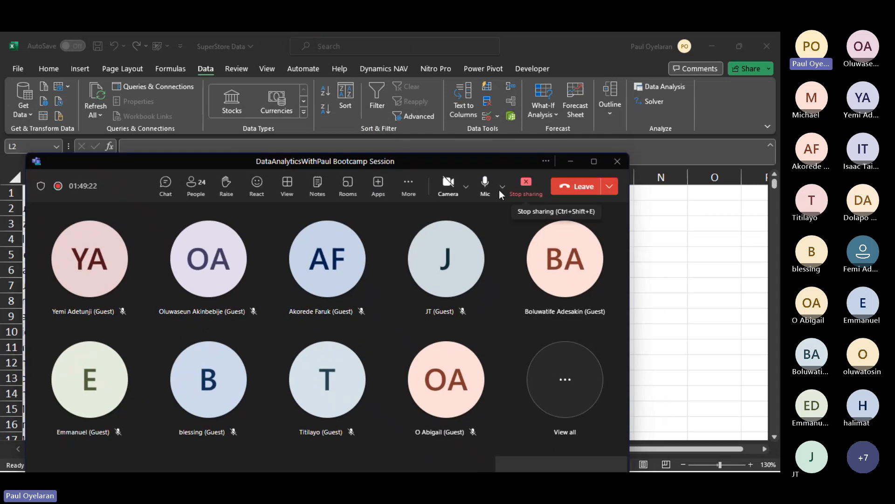
{"action": "left_click", "coordinate": [409, 185]}
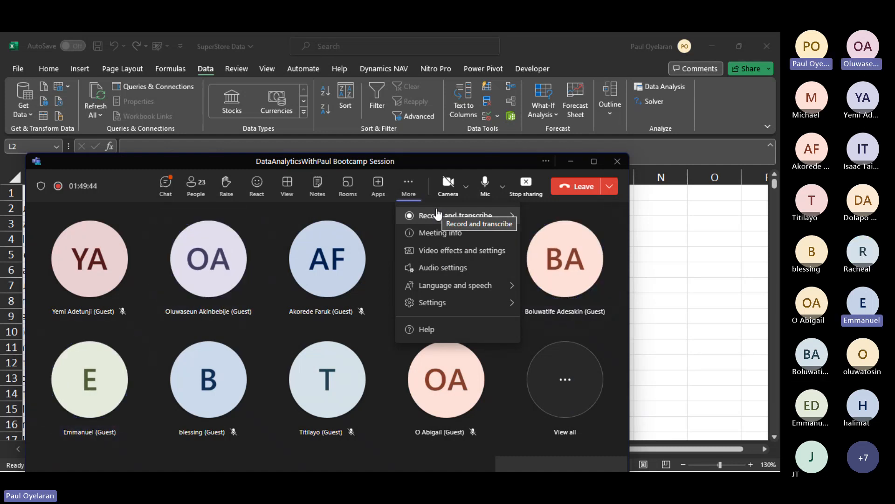
{"action": "left_click", "coordinate": [437, 213]}
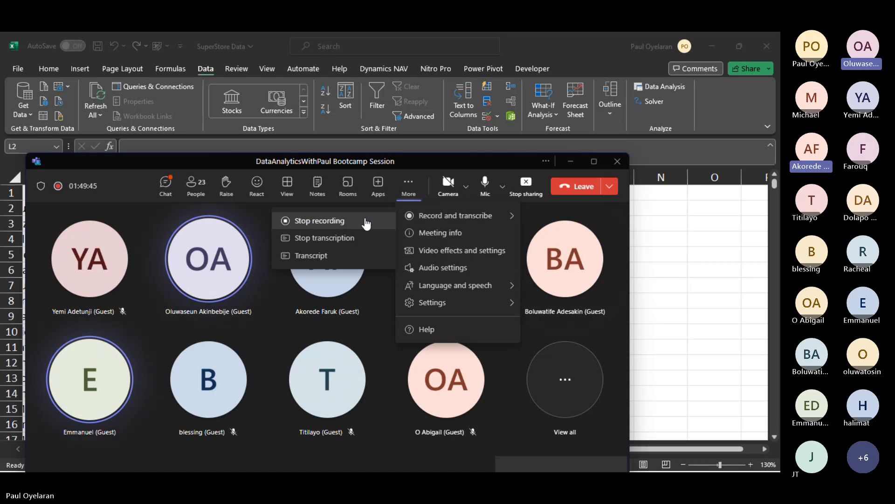
{"action": "left_click", "coordinate": [339, 221]}
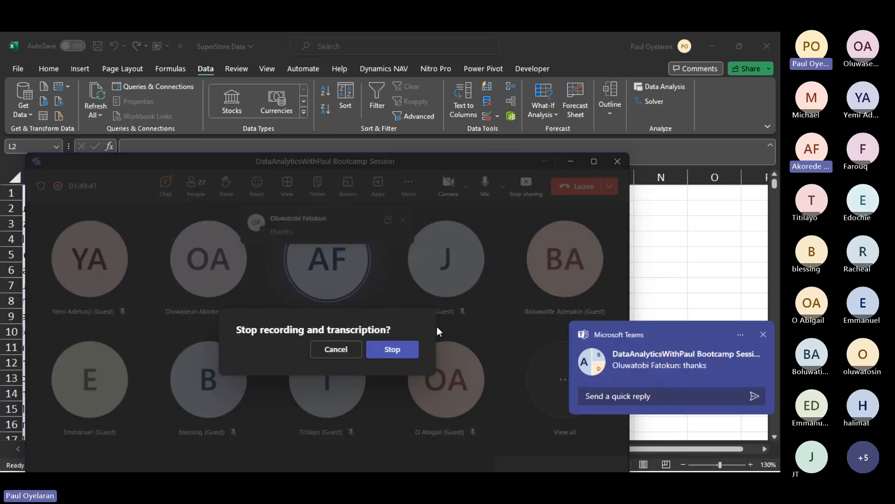